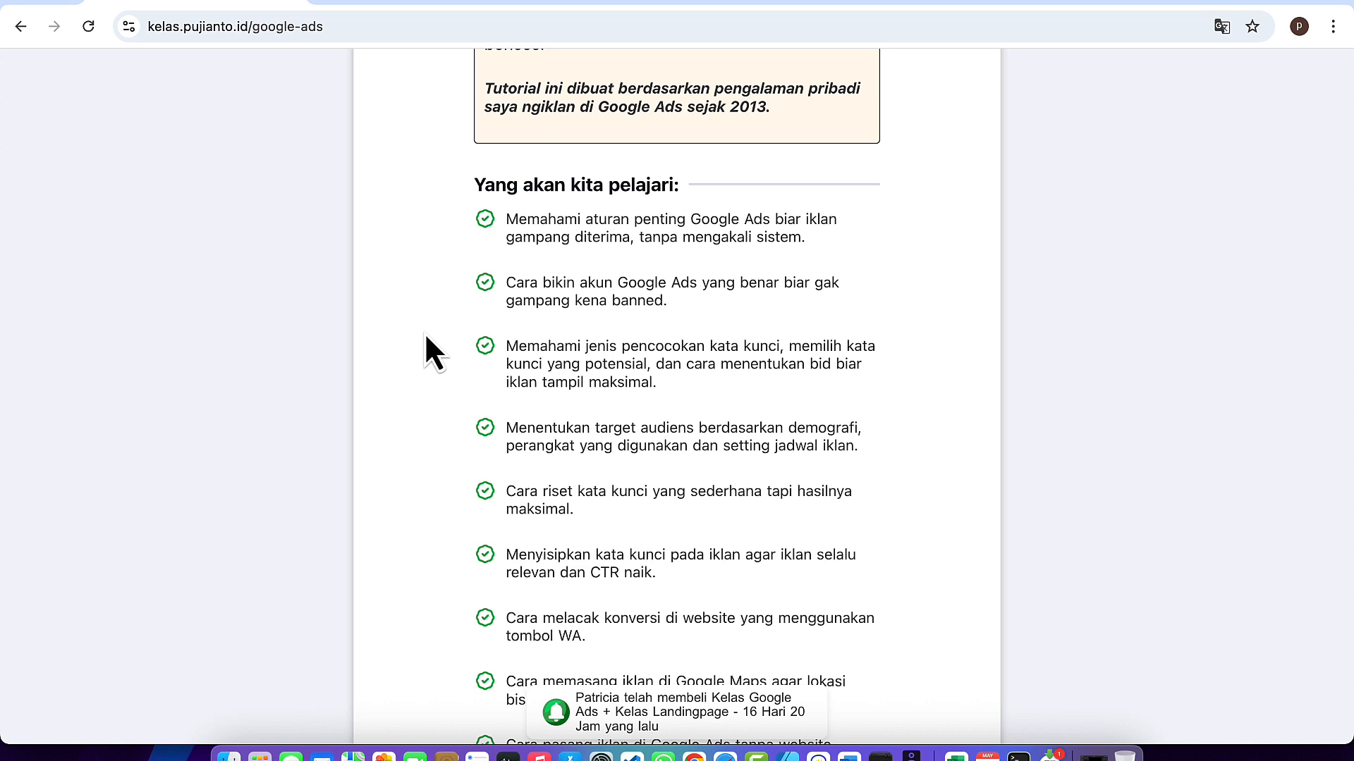
# Examine the example Google Ads class landing page, covering its lesson list, benefits, schedule, order form and chat screenshots
pyautogui.scroll(-10, 426, 337)
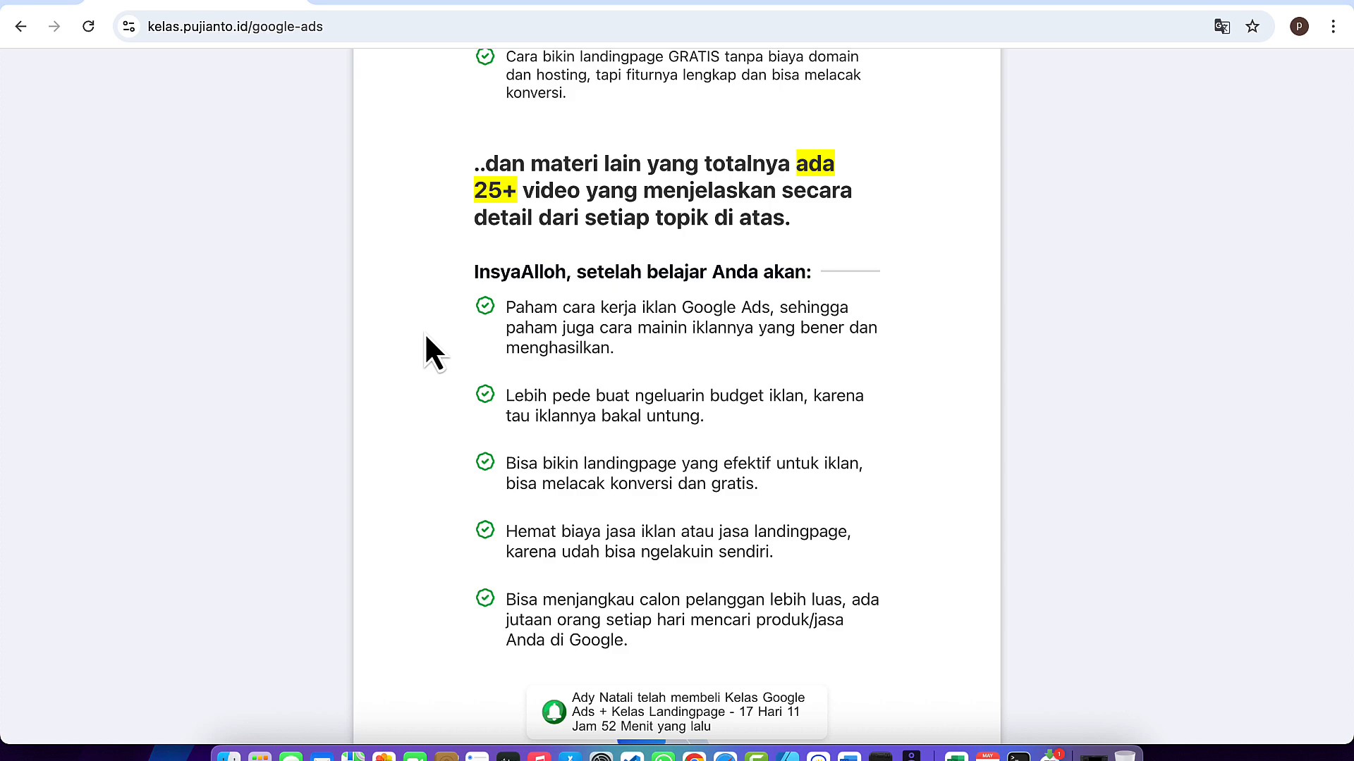
pyautogui.scroll(-4, 425, 337)
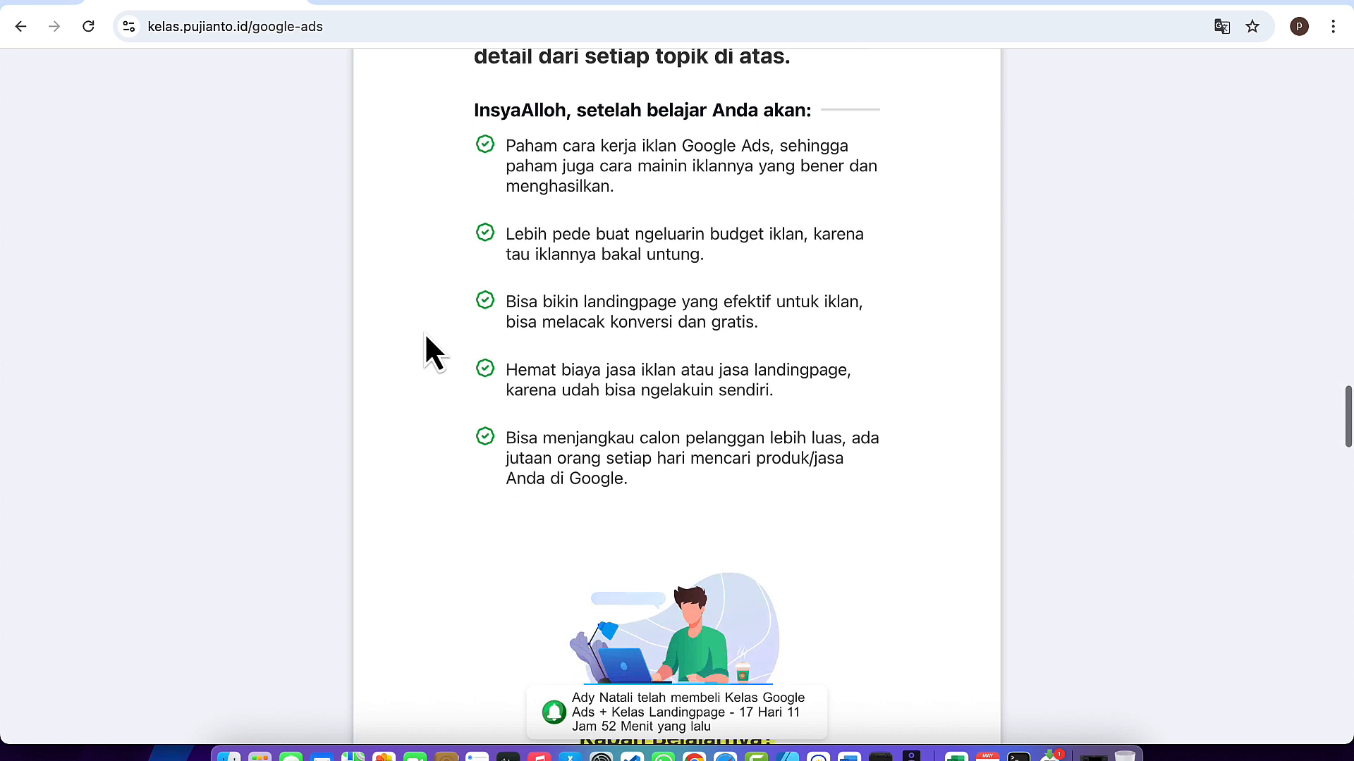
pyautogui.scroll(-12, 426, 337)
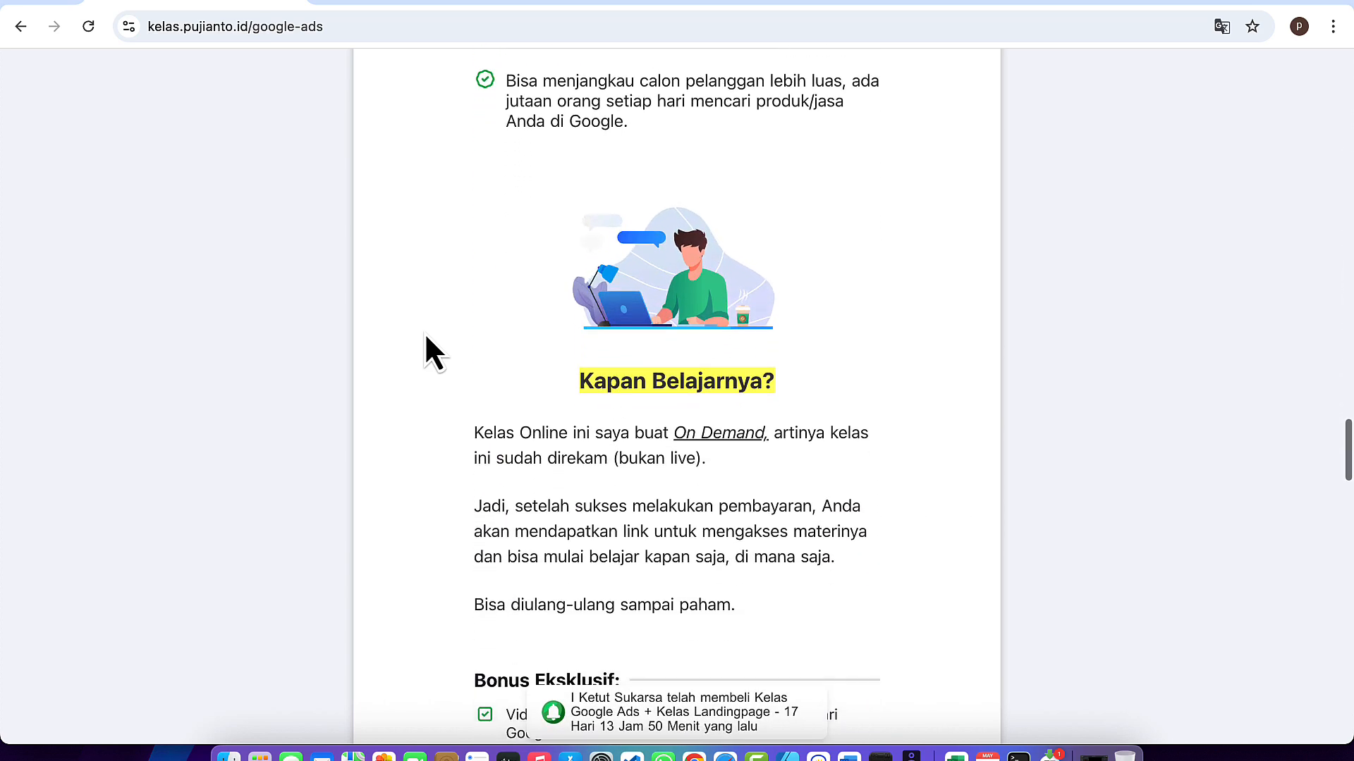
pyautogui.scroll(-9, 426, 337)
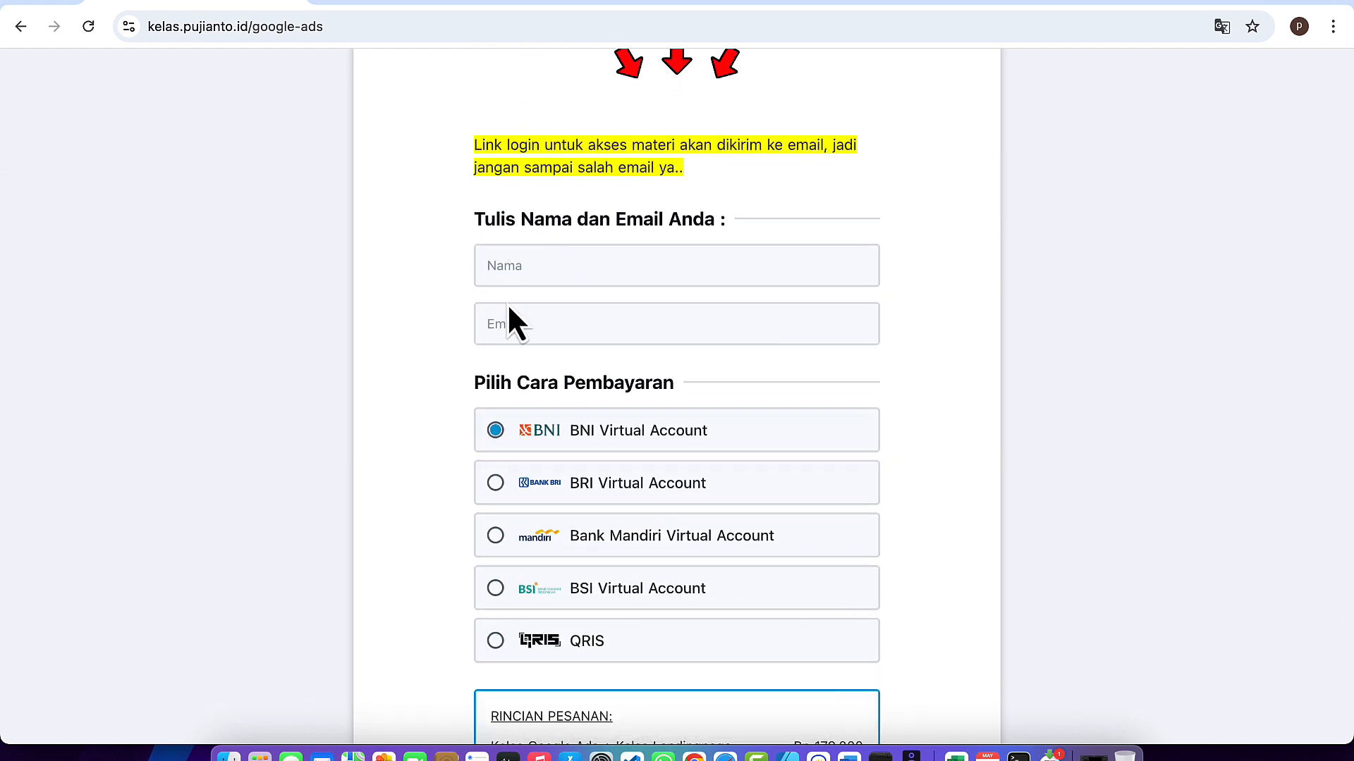
pyautogui.scroll(-1, 468, 366)
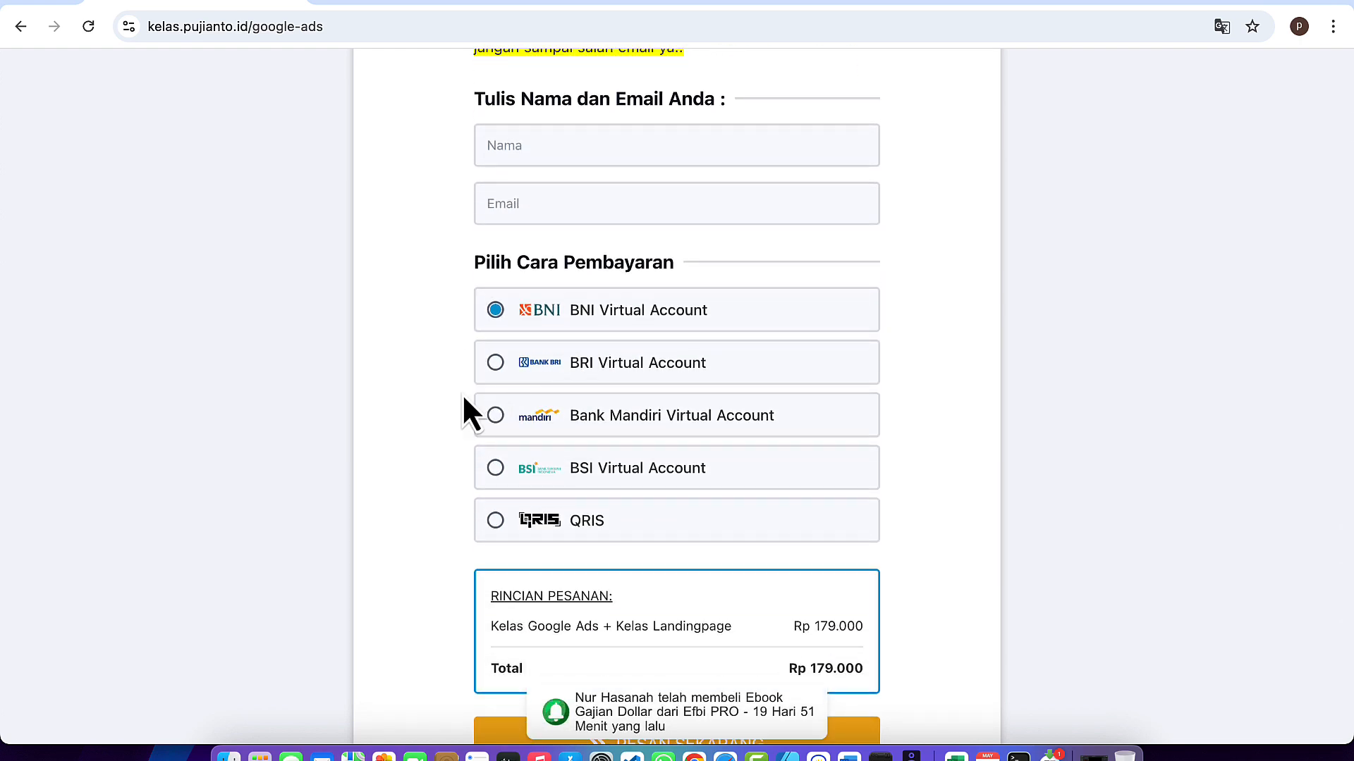
pyautogui.scroll(-5, 462, 393)
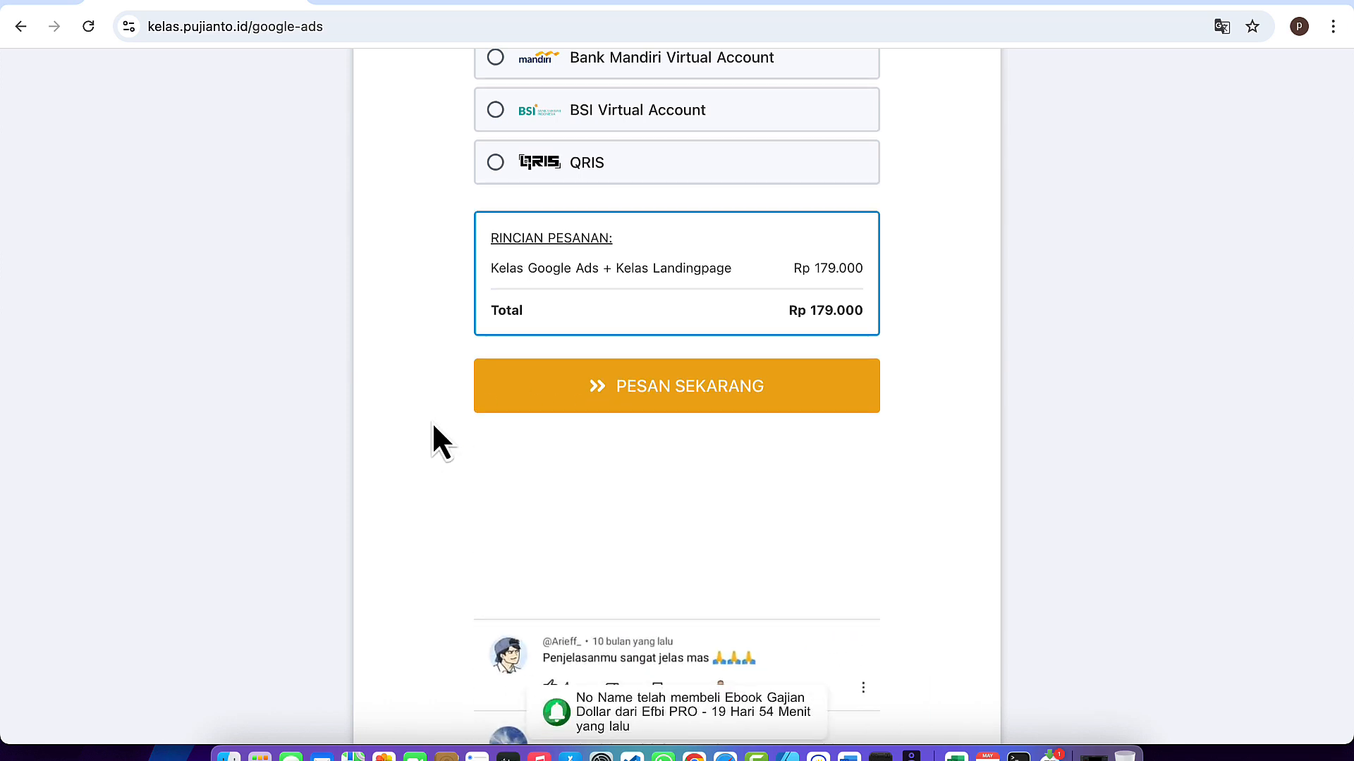
pyautogui.scroll(-2, 432, 421)
pyautogui.scroll(3, 432, 421)
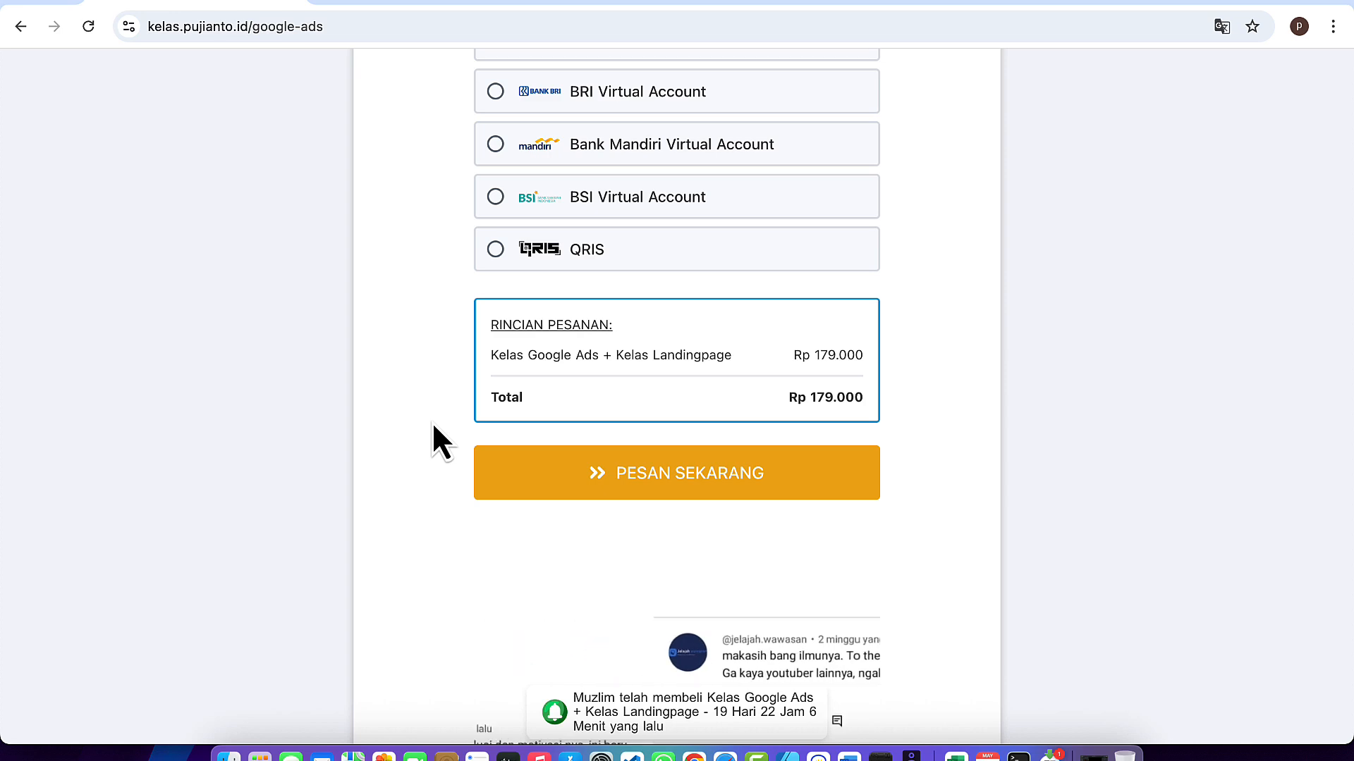
pyautogui.scroll(15, 393, 343)
pyautogui.scroll(15, 393, 343)
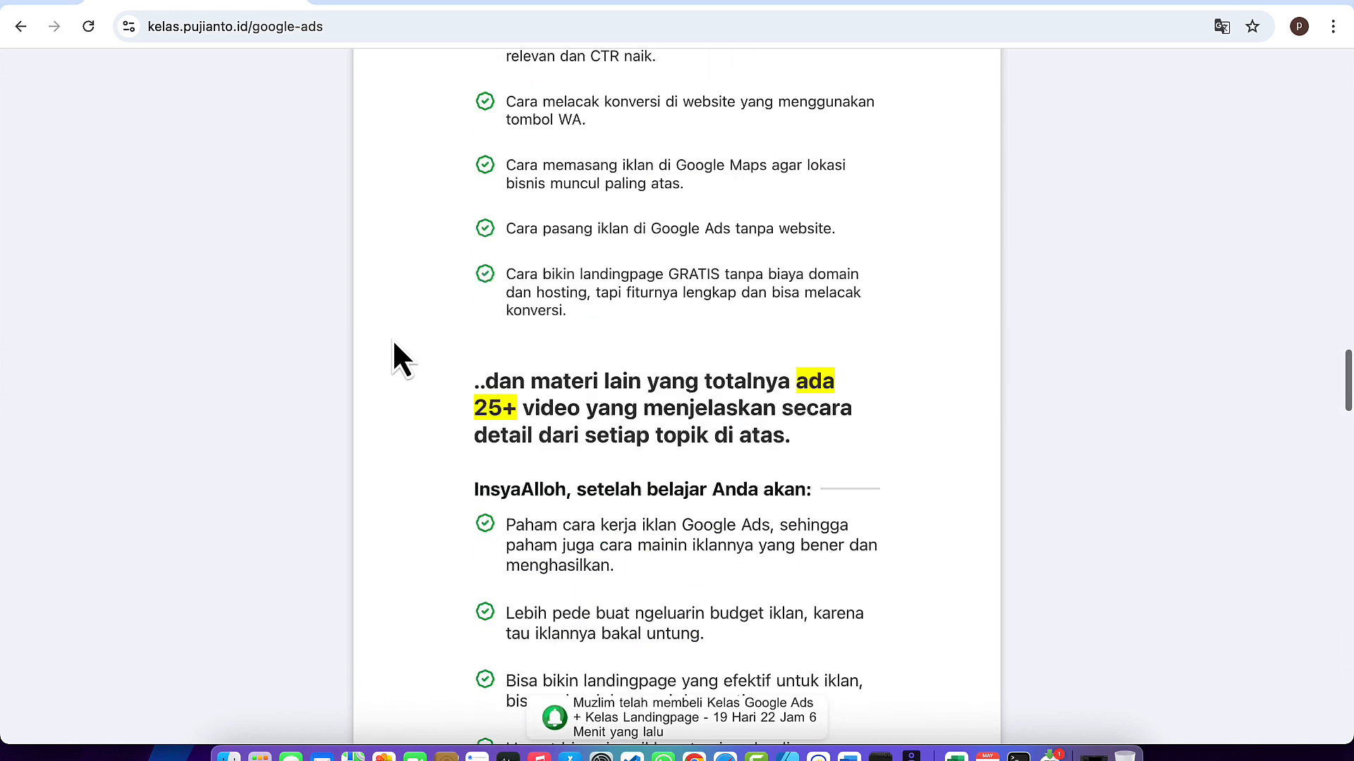
pyautogui.scroll(15, 392, 343)
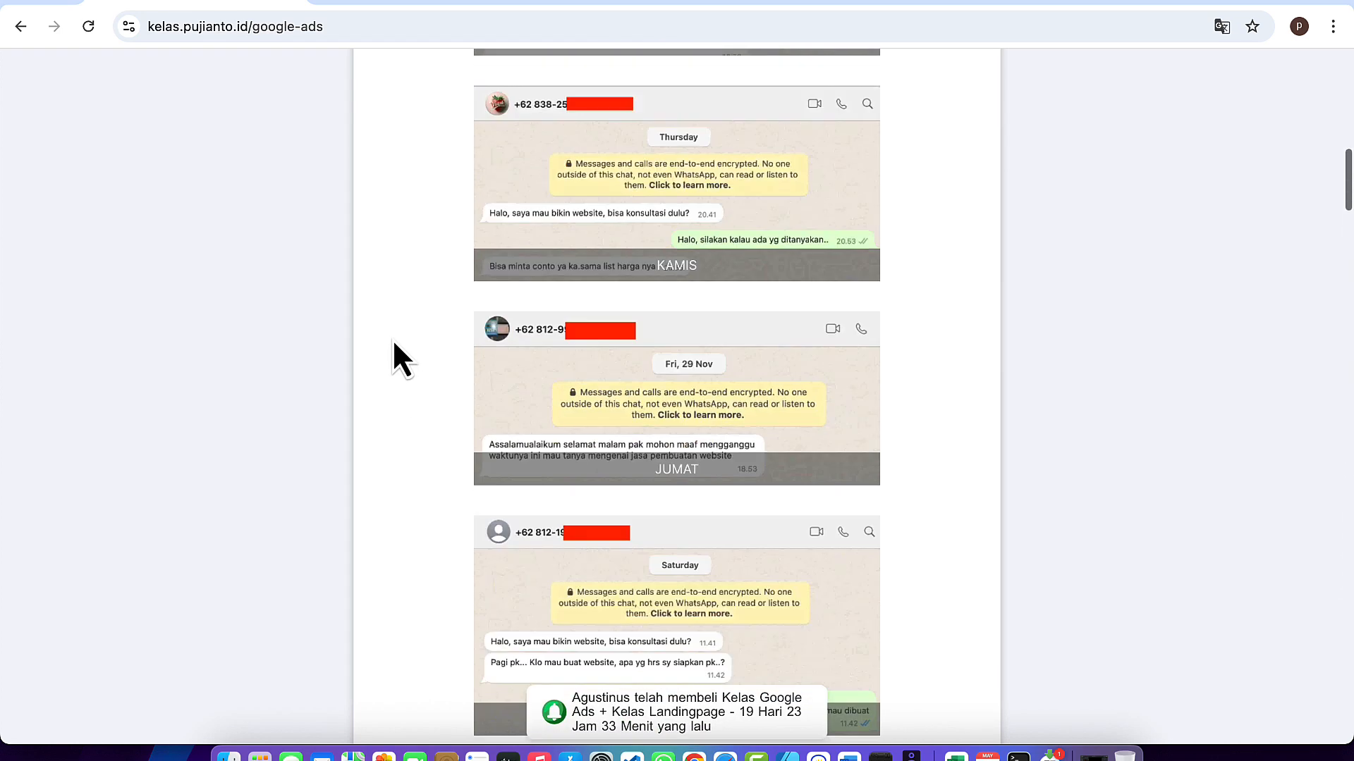
pyautogui.scroll(1, 392, 339)
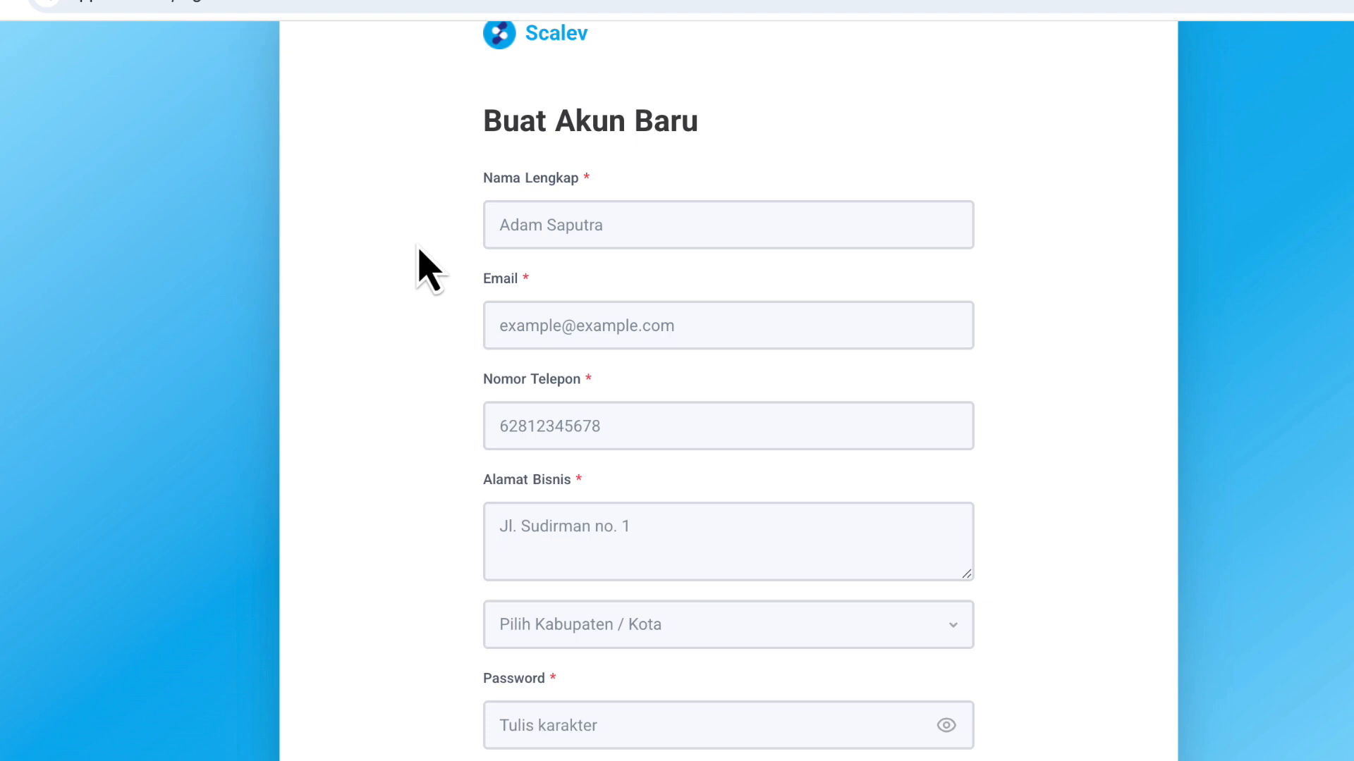
# Accept the terms and privacy policy in the Scalev registration form, submit it, and dismiss the offer to save the password
pyautogui.scroll(1, 420, 272)
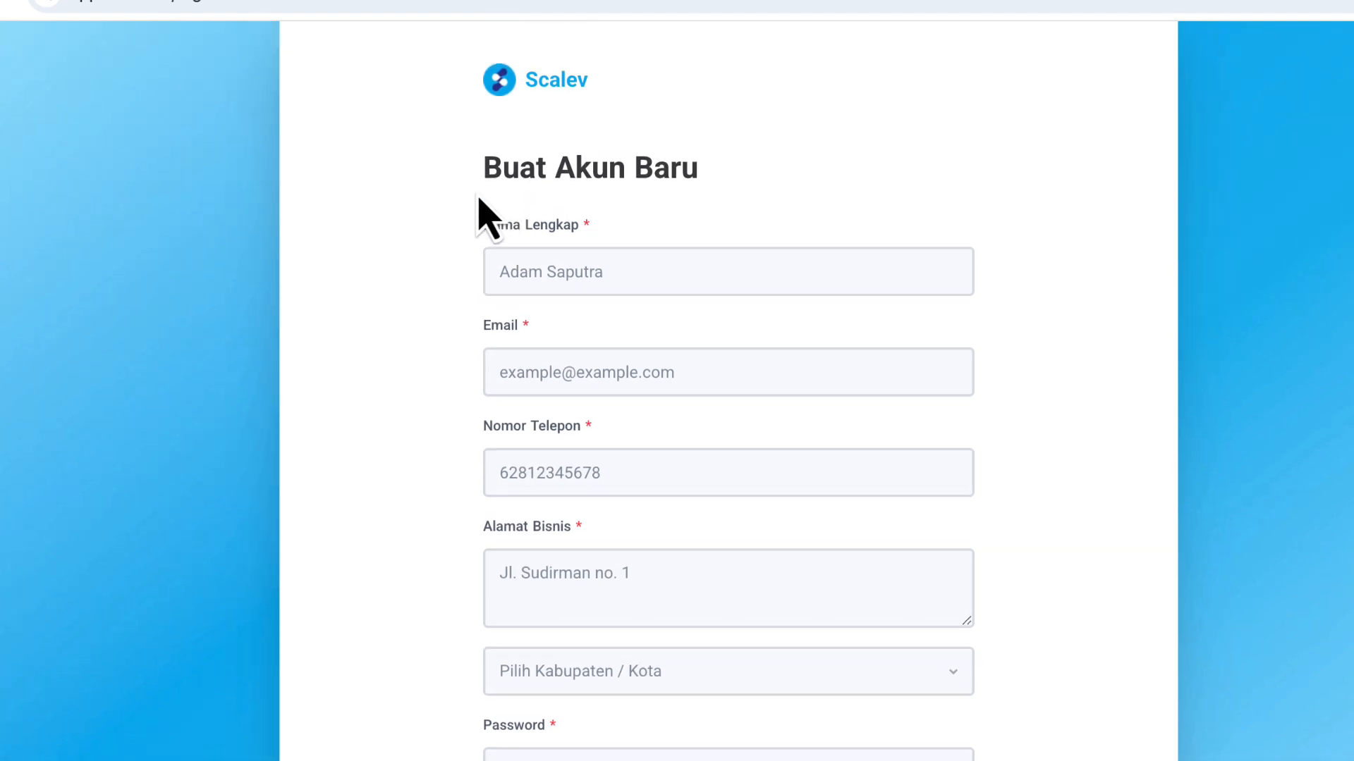
pyautogui.scroll(-1, 486, 218)
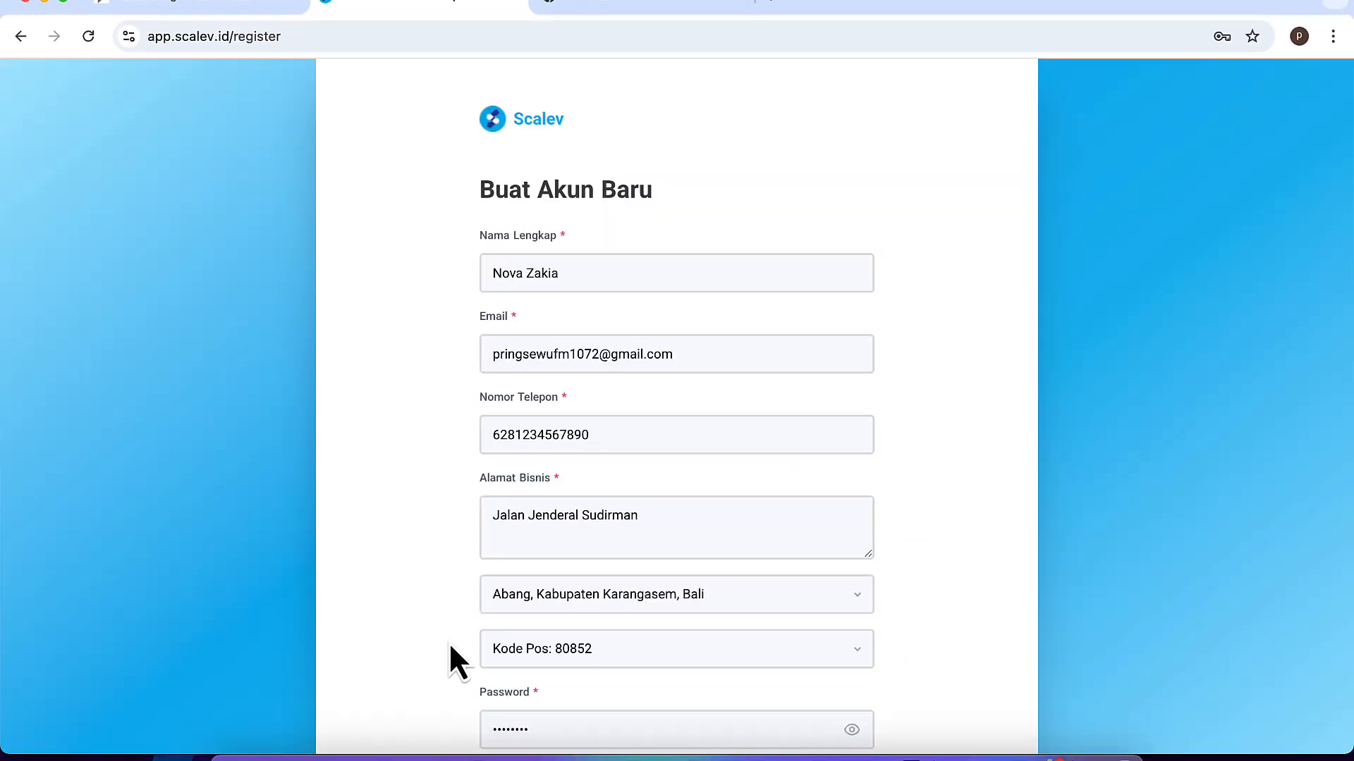
pyautogui.scroll(-2, 431, 523)
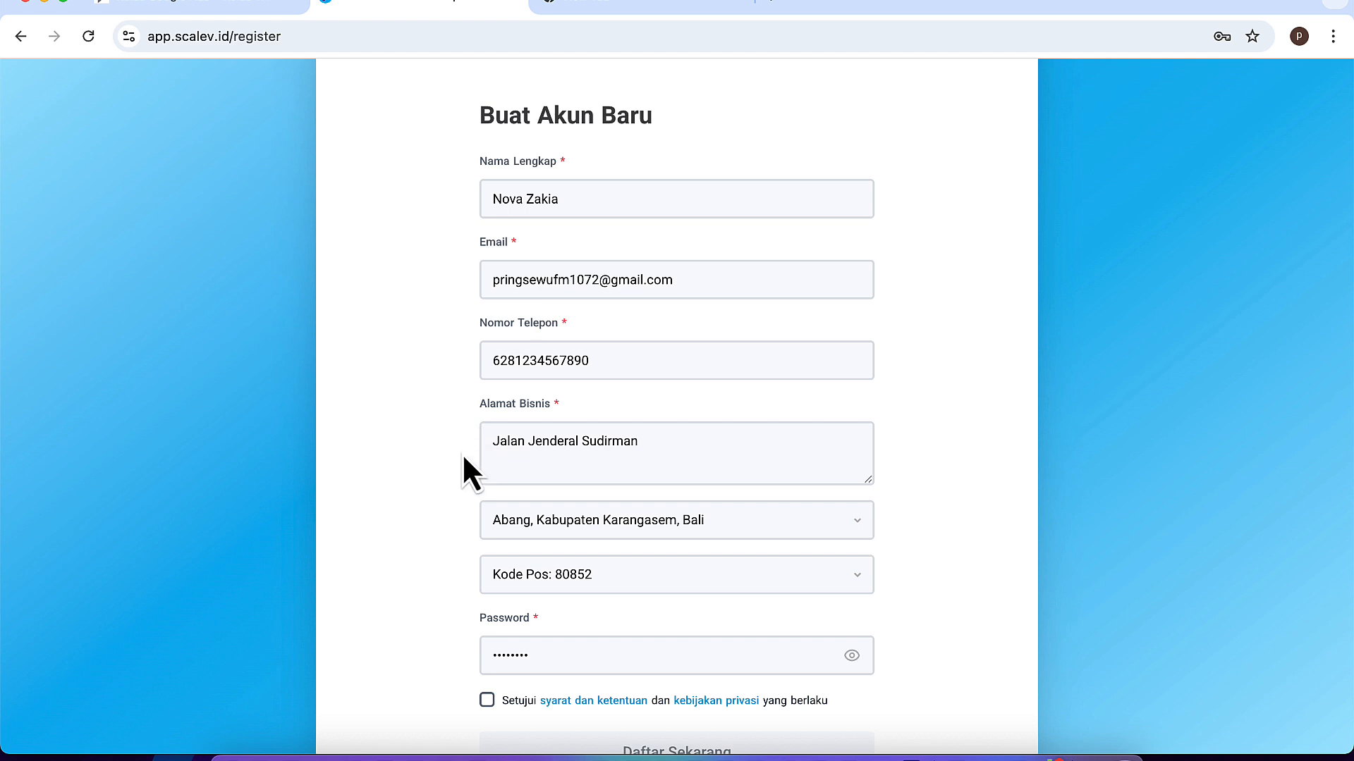
pyautogui.scroll(-1, 462, 453)
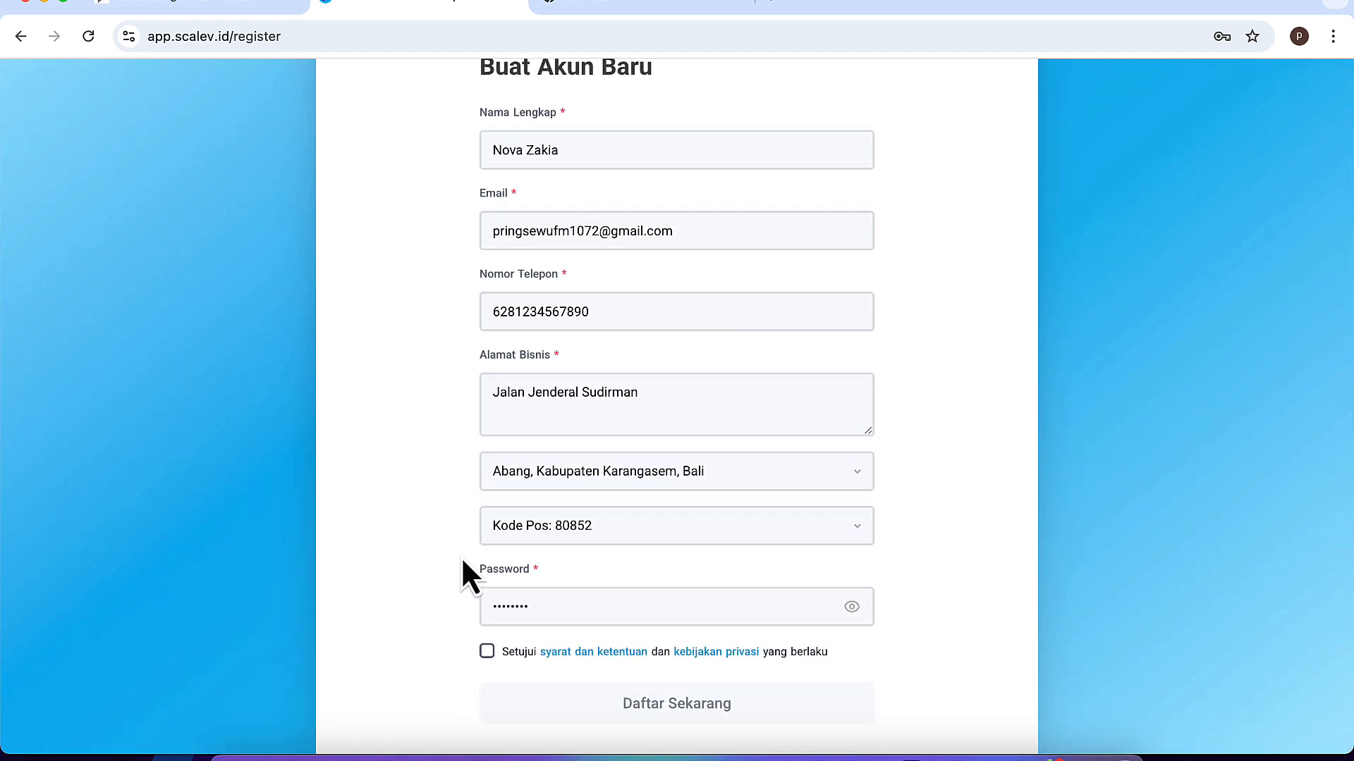
pyautogui.click(486, 651)
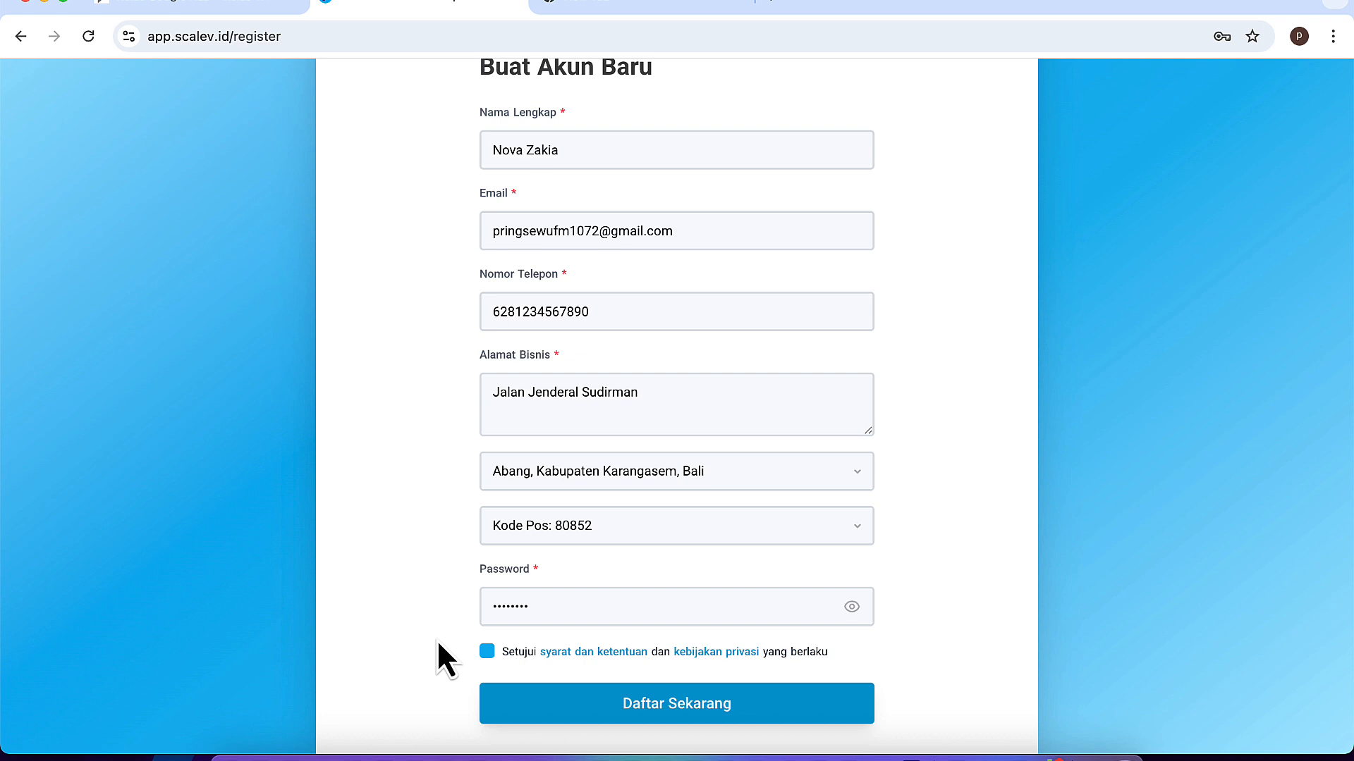
pyautogui.click(653, 703)
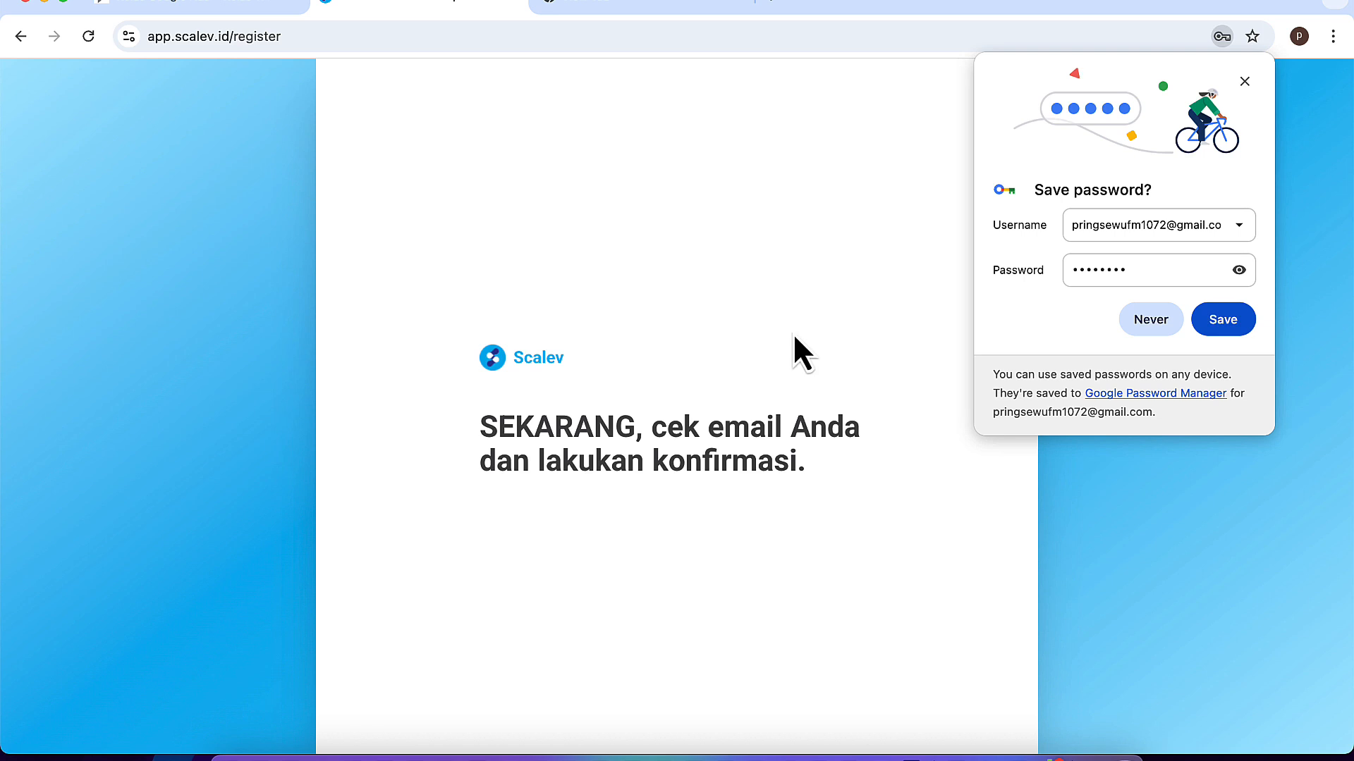
pyautogui.click(1244, 82)
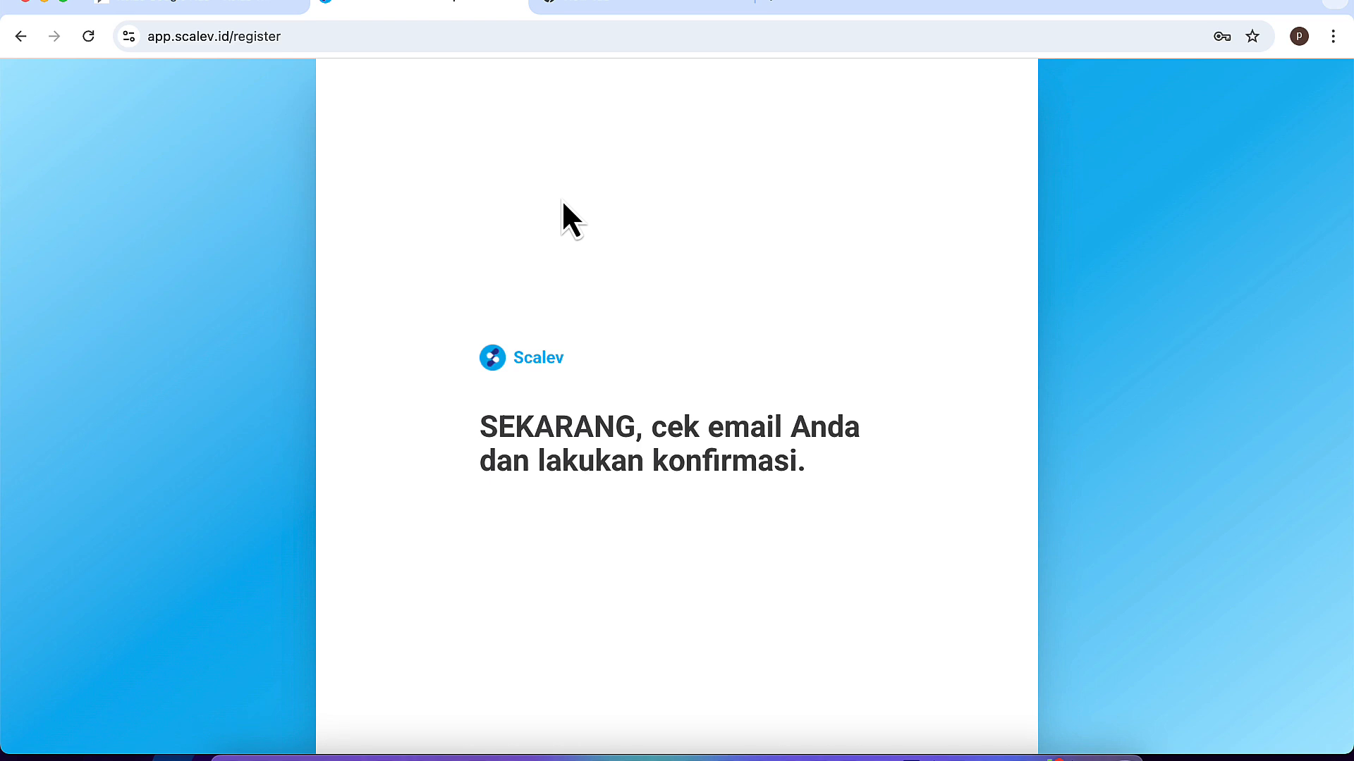
# Switch to Gmail, verify the address from Scalev's "Permintaan Verifikasi Email" message, and continue to the Scalev dashboard
pyautogui.click(628, 8)
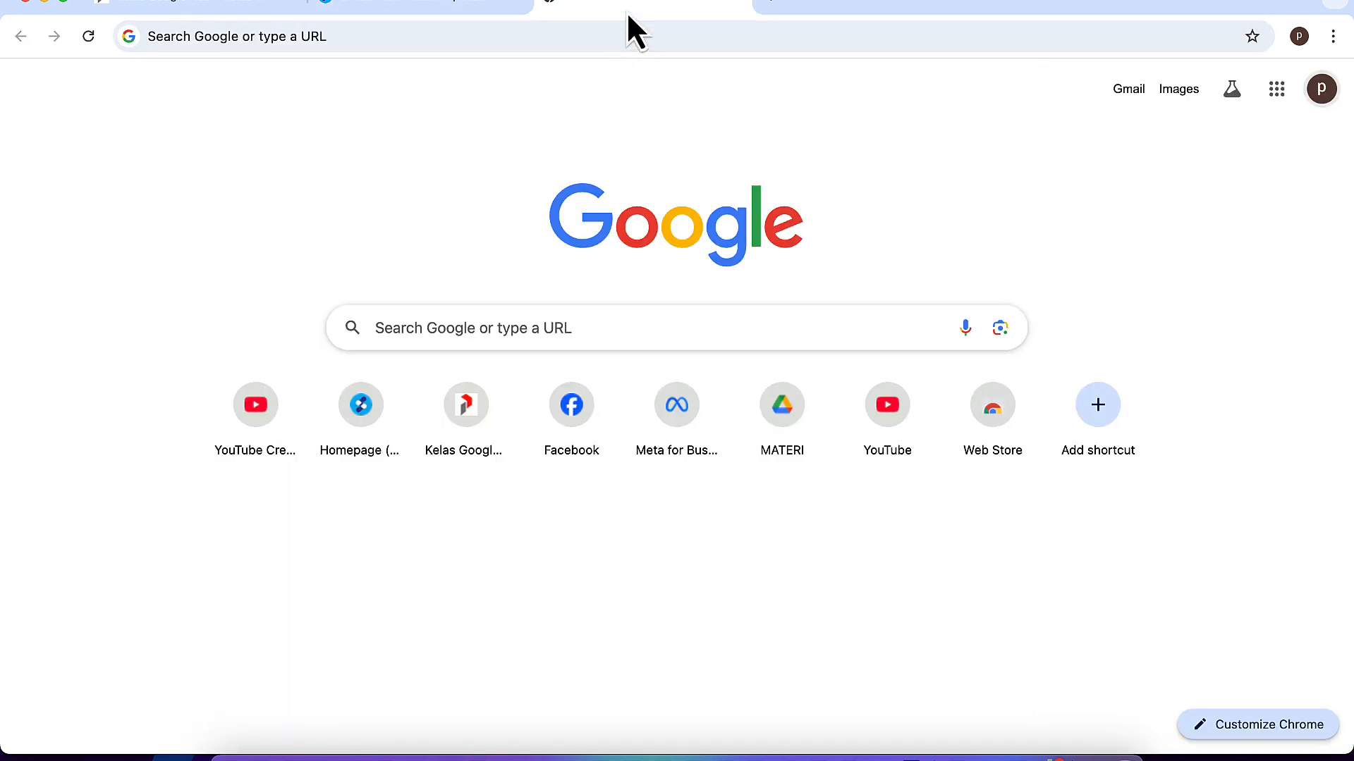
pyautogui.click(1128, 90)
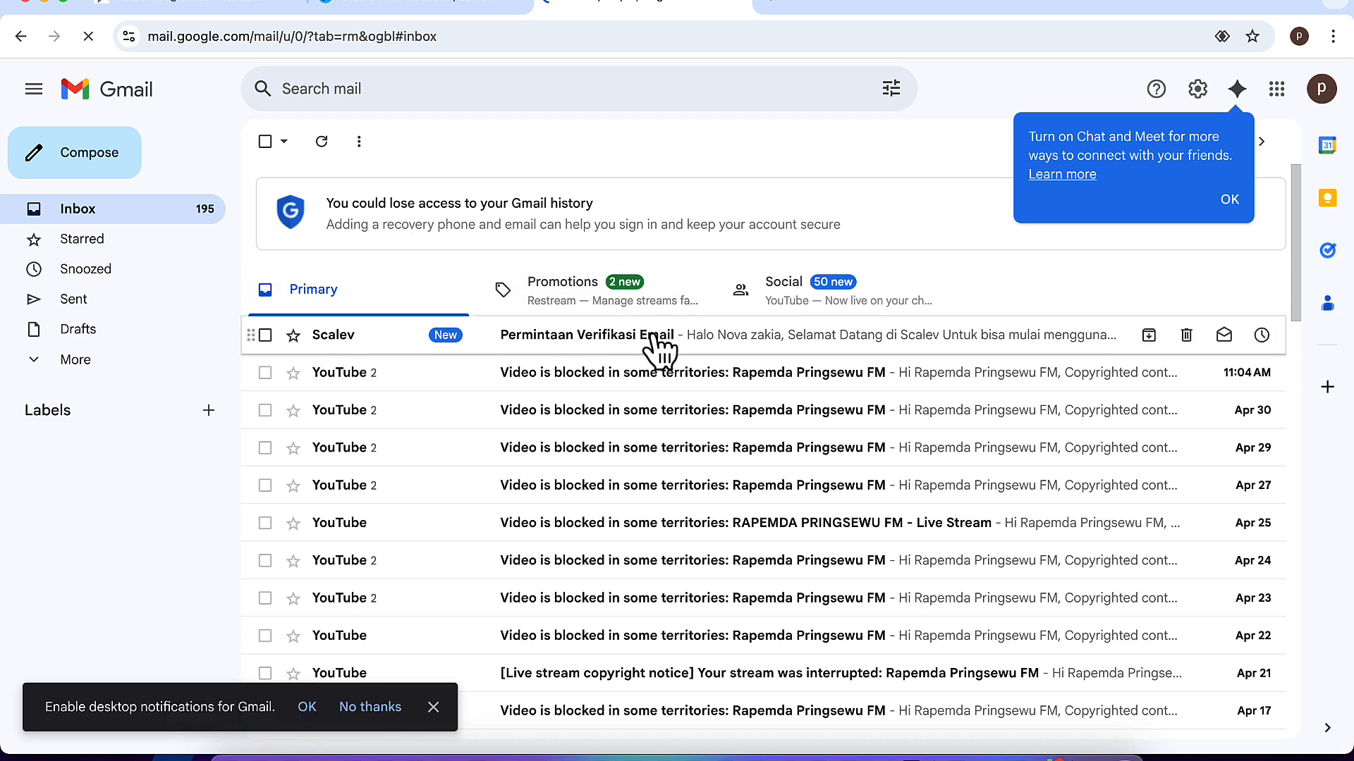
pyautogui.click(589, 342)
pyautogui.scroll(-3, 487, 402)
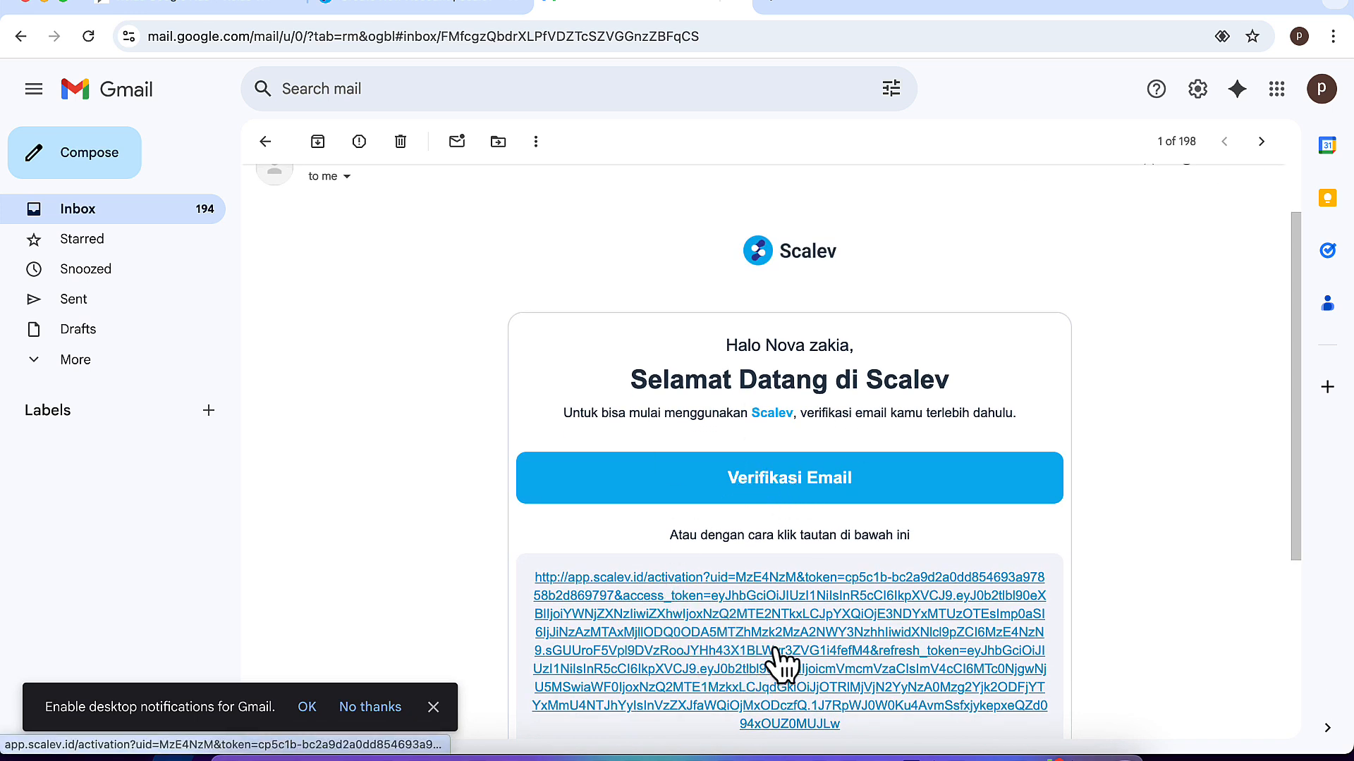
pyautogui.click(740, 486)
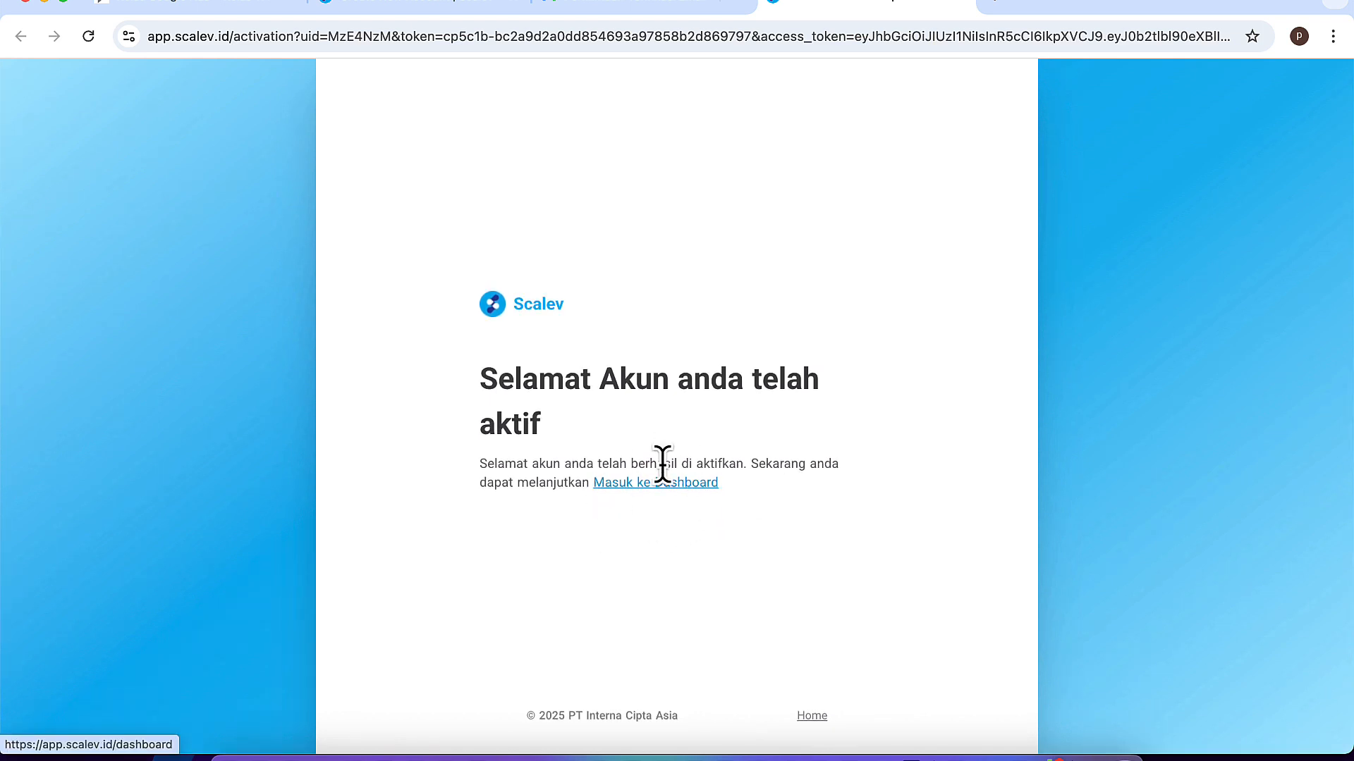
pyautogui.click(672, 487)
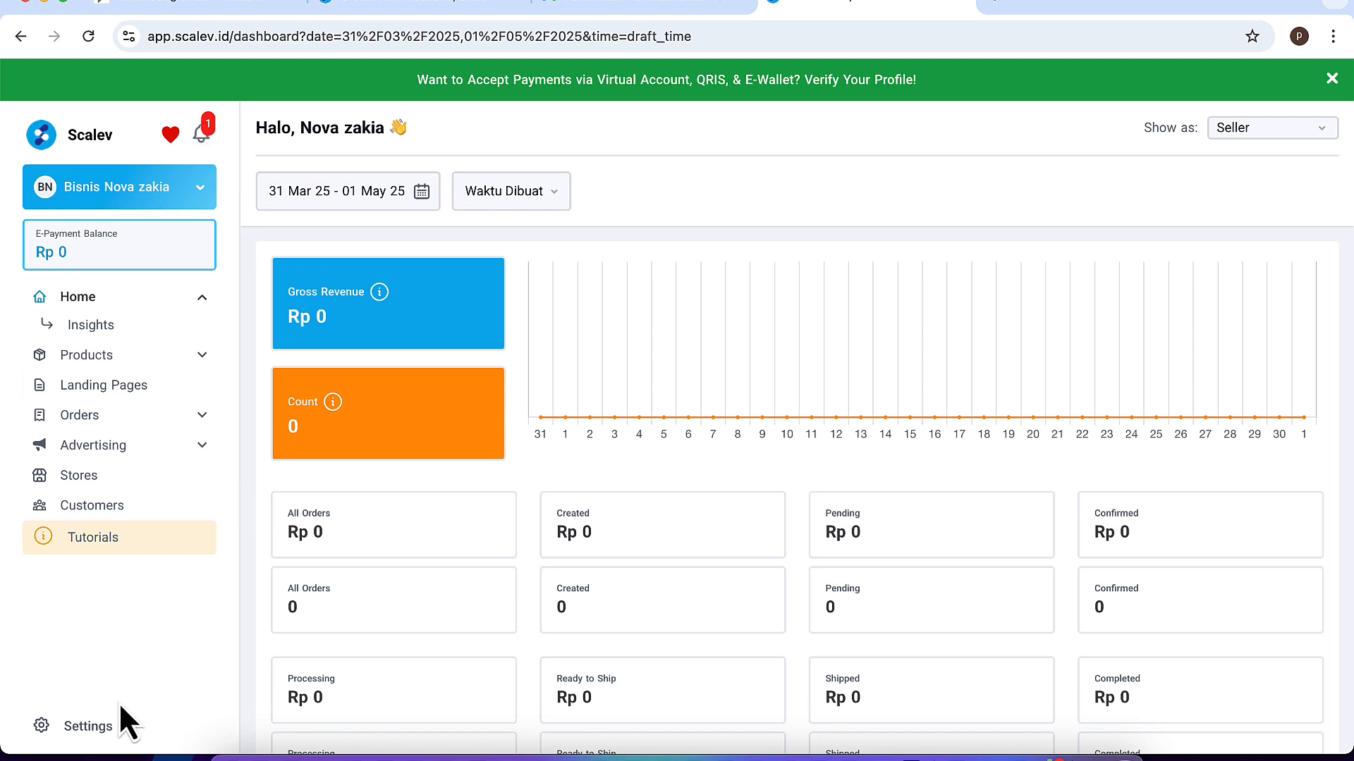
# Try to remove the hyphen from the business username in the business settings and save the change
pyautogui.click(89, 729)
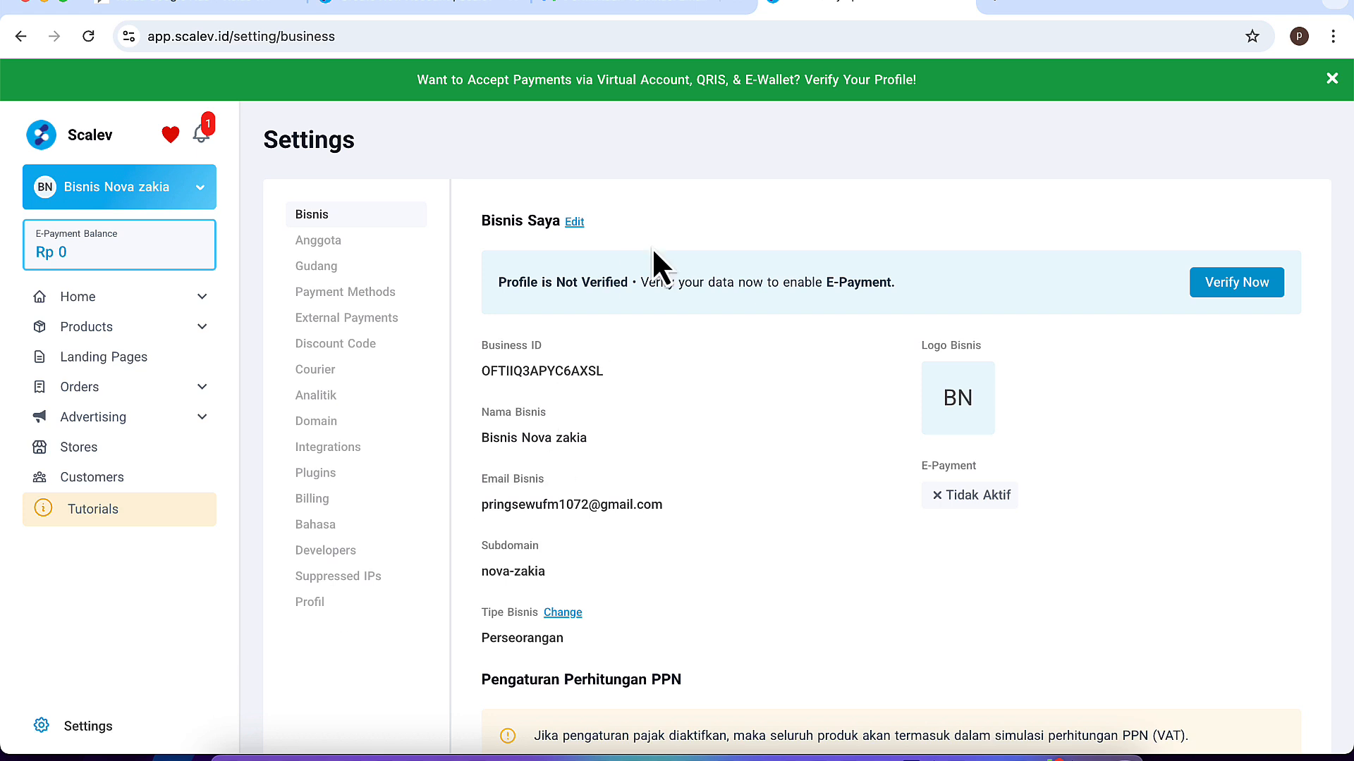
pyautogui.click(575, 223)
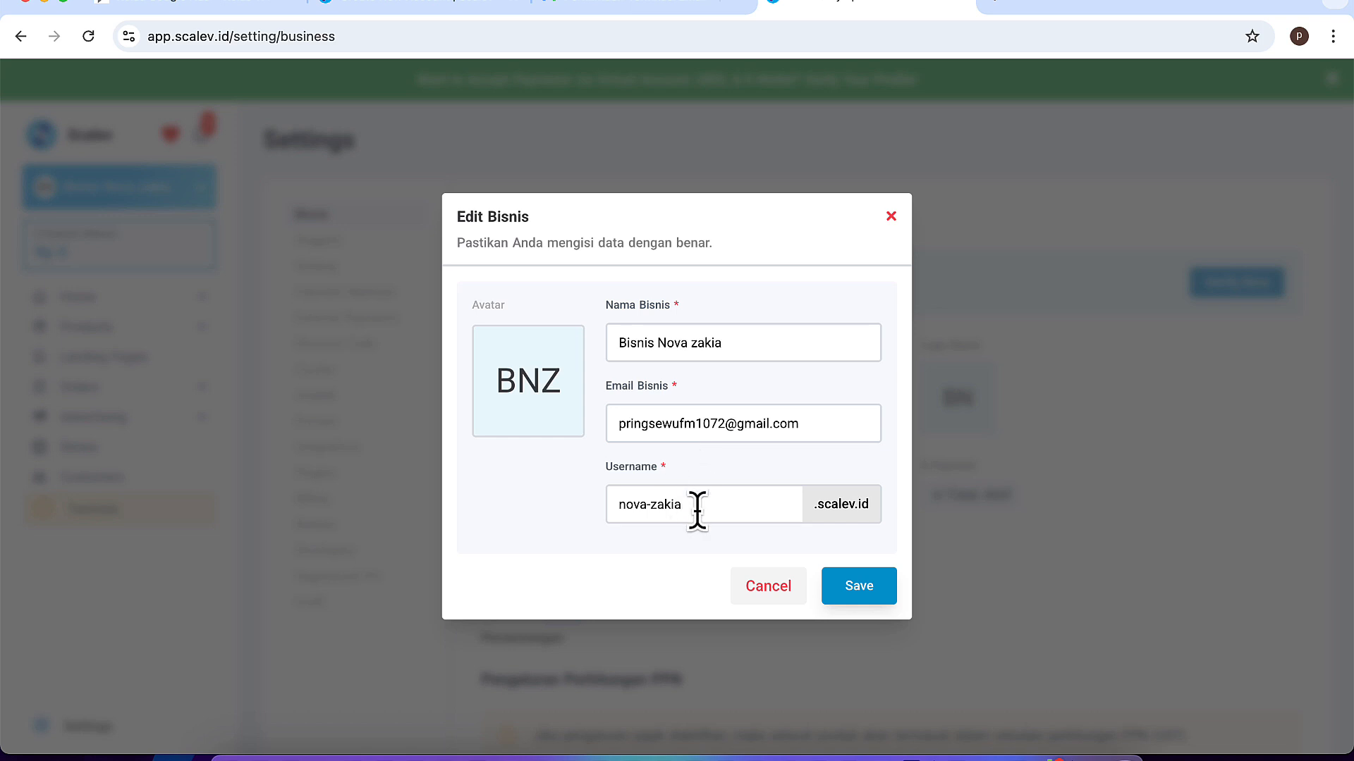
pyautogui.moveTo(709, 505); pyautogui.dragTo(604, 529)
pyautogui.click(706, 540)
pyautogui.click(681, 501)
pyautogui.press('Left')
pyautogui.press('Left')
pyautogui.press('Left')
pyautogui.press('Left')
pyautogui.press('Left')
pyautogui.press('BackSpace')
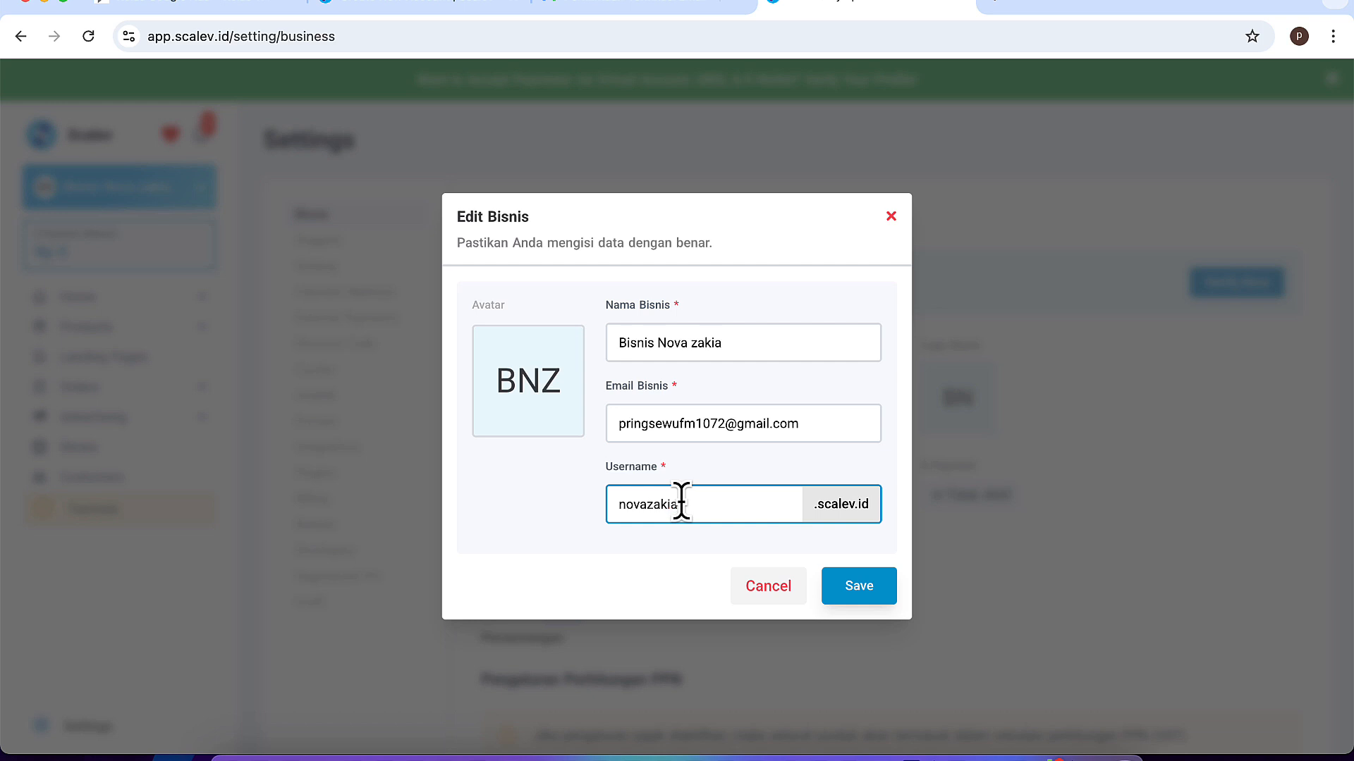
pyautogui.click(663, 557)
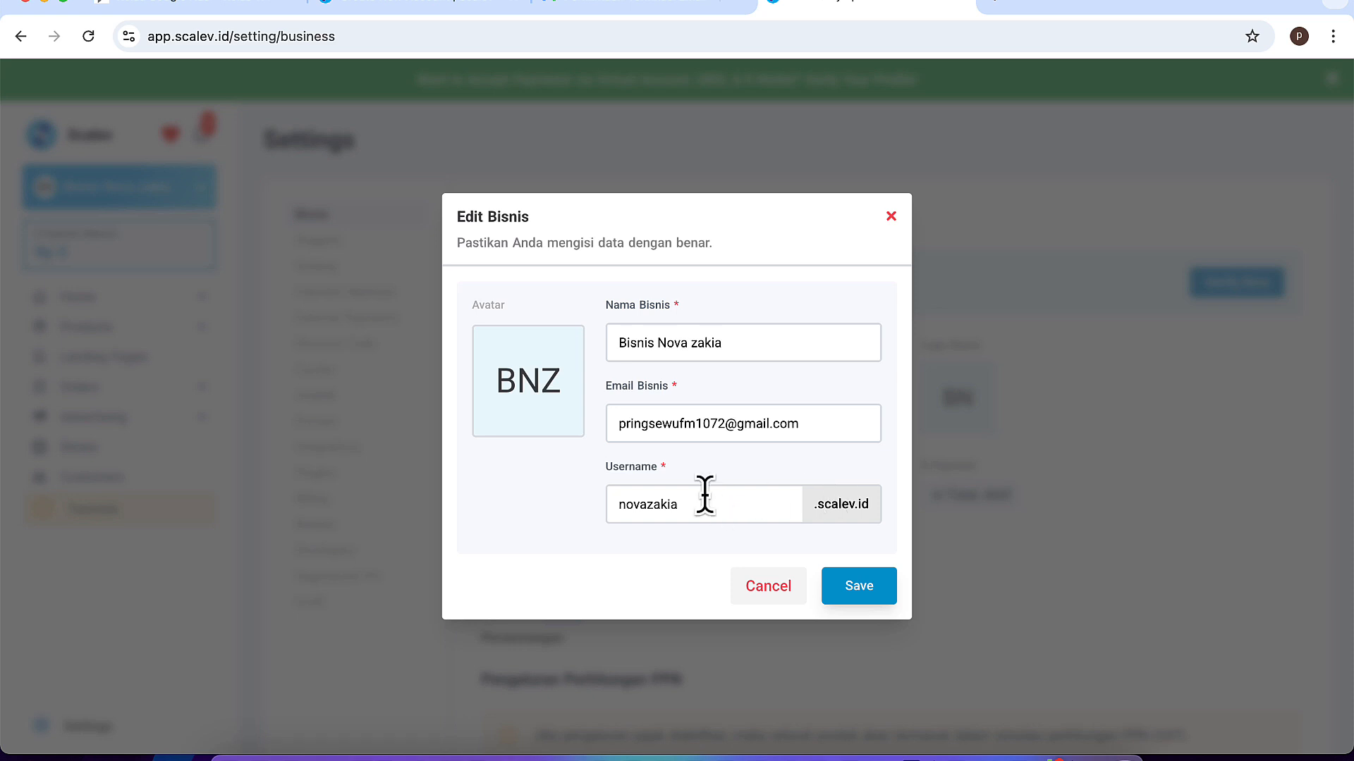
pyautogui.click(859, 604)
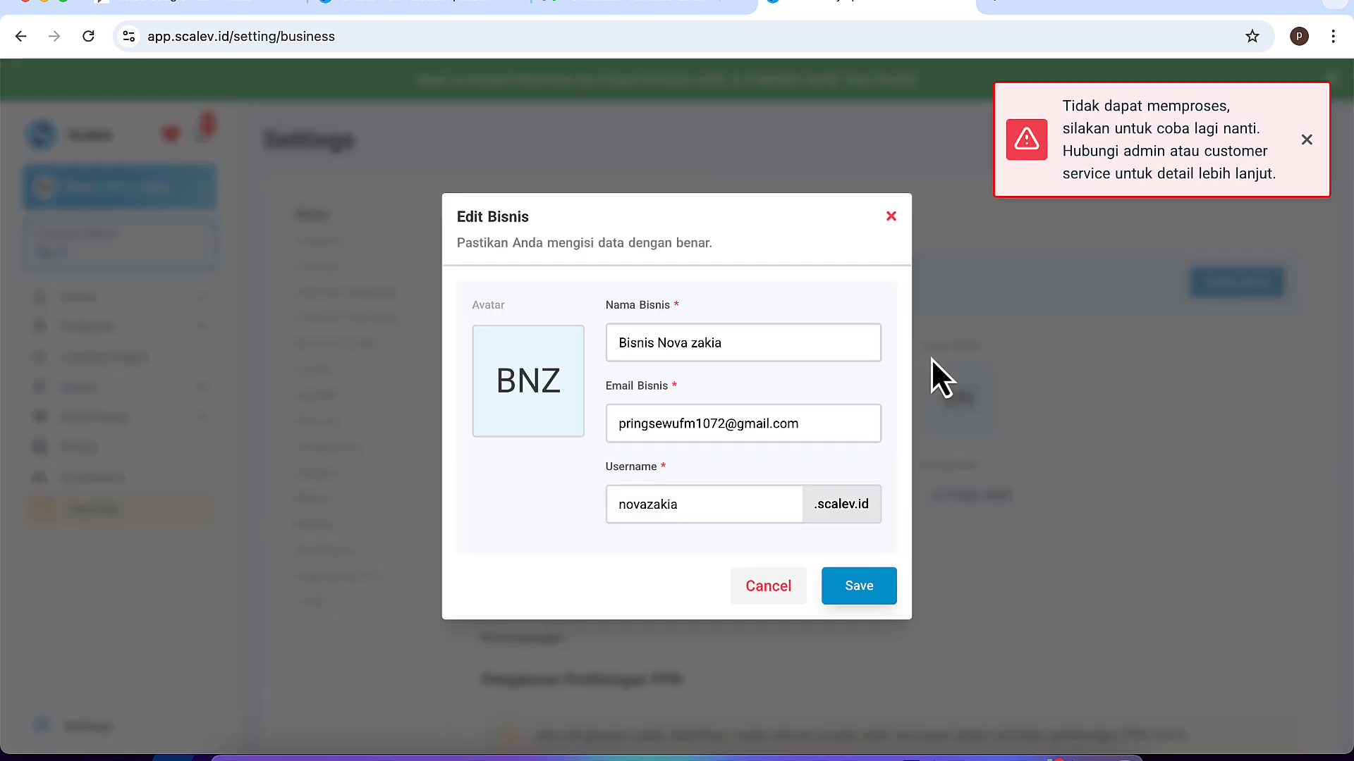
# Put the hyphen back into the business username and save the business details
pyautogui.click(648, 505)
pyautogui.write('-')
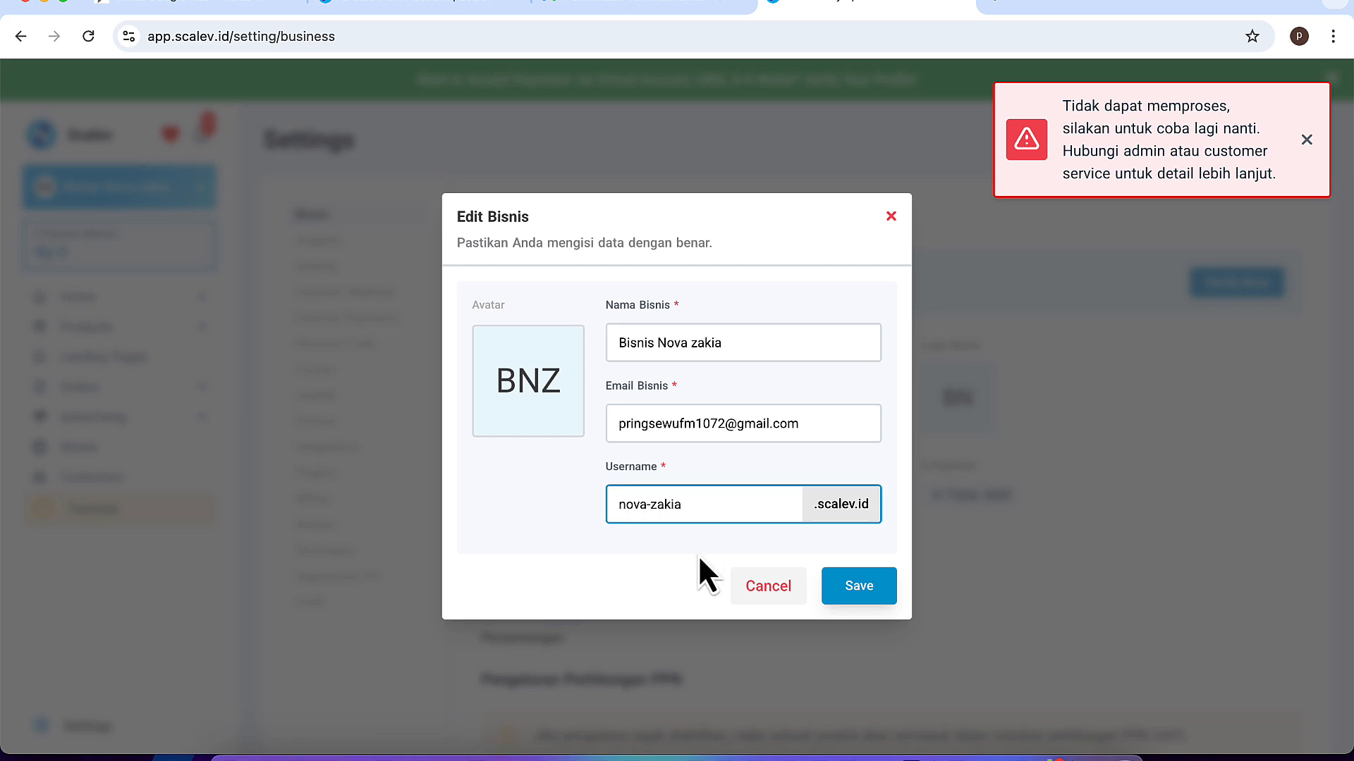
pyautogui.click(602, 547)
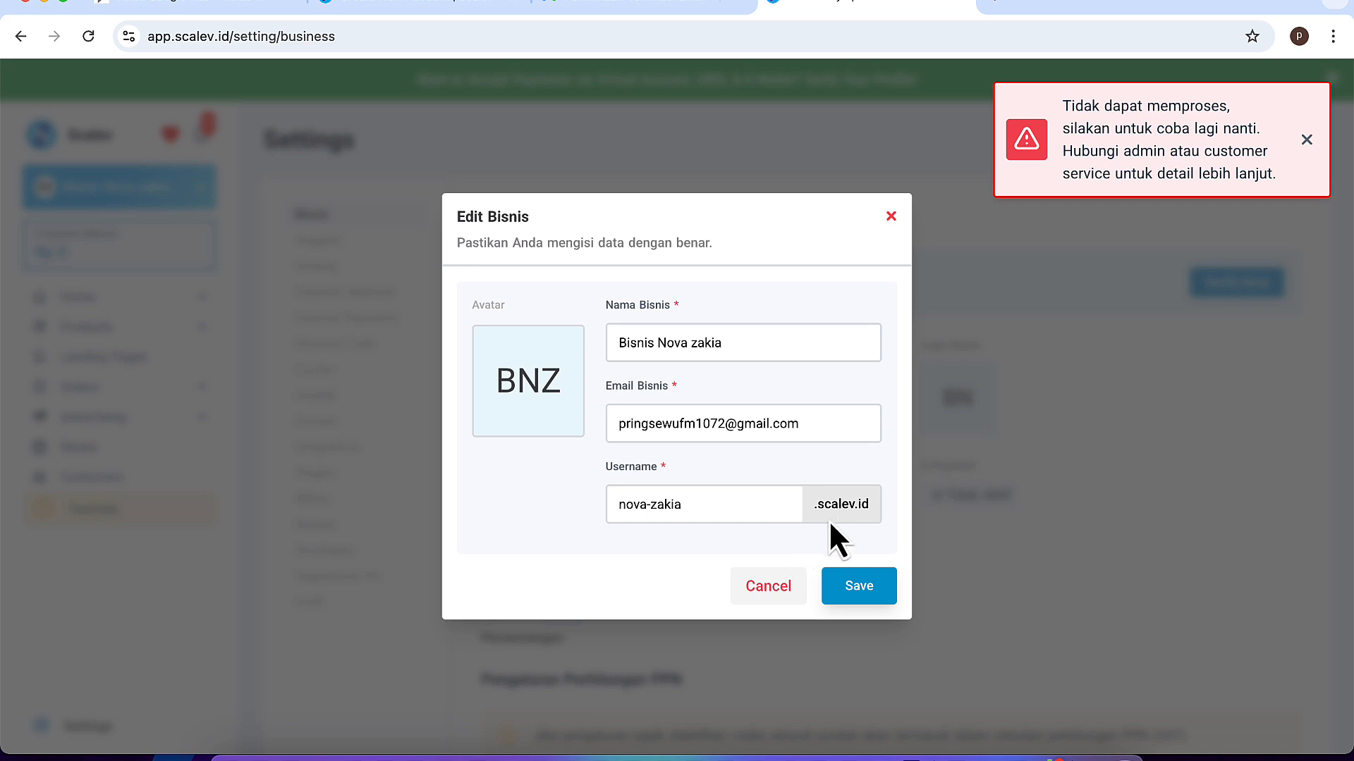
pyautogui.click(858, 587)
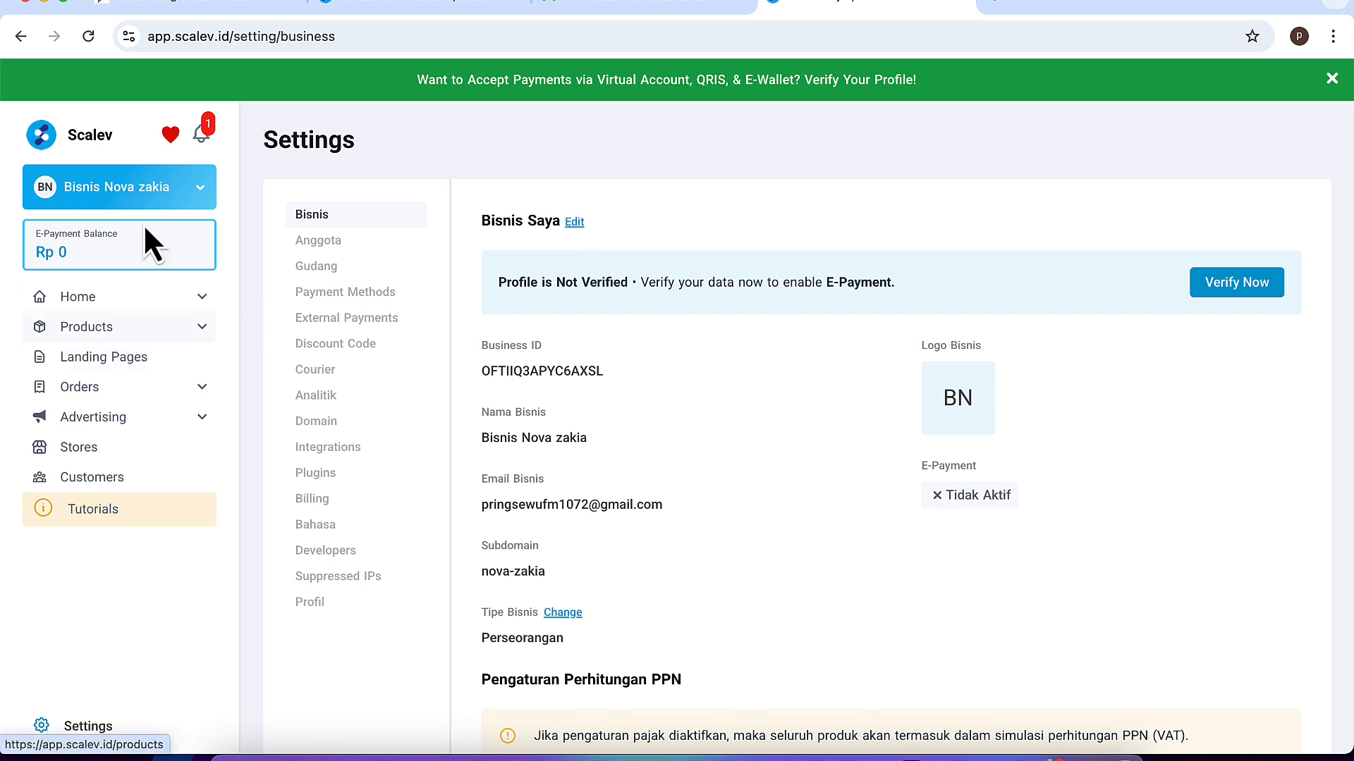
# Look over the example Google Ads class landing page once more and return to the Scalev settings
pyautogui.click(197, 8)
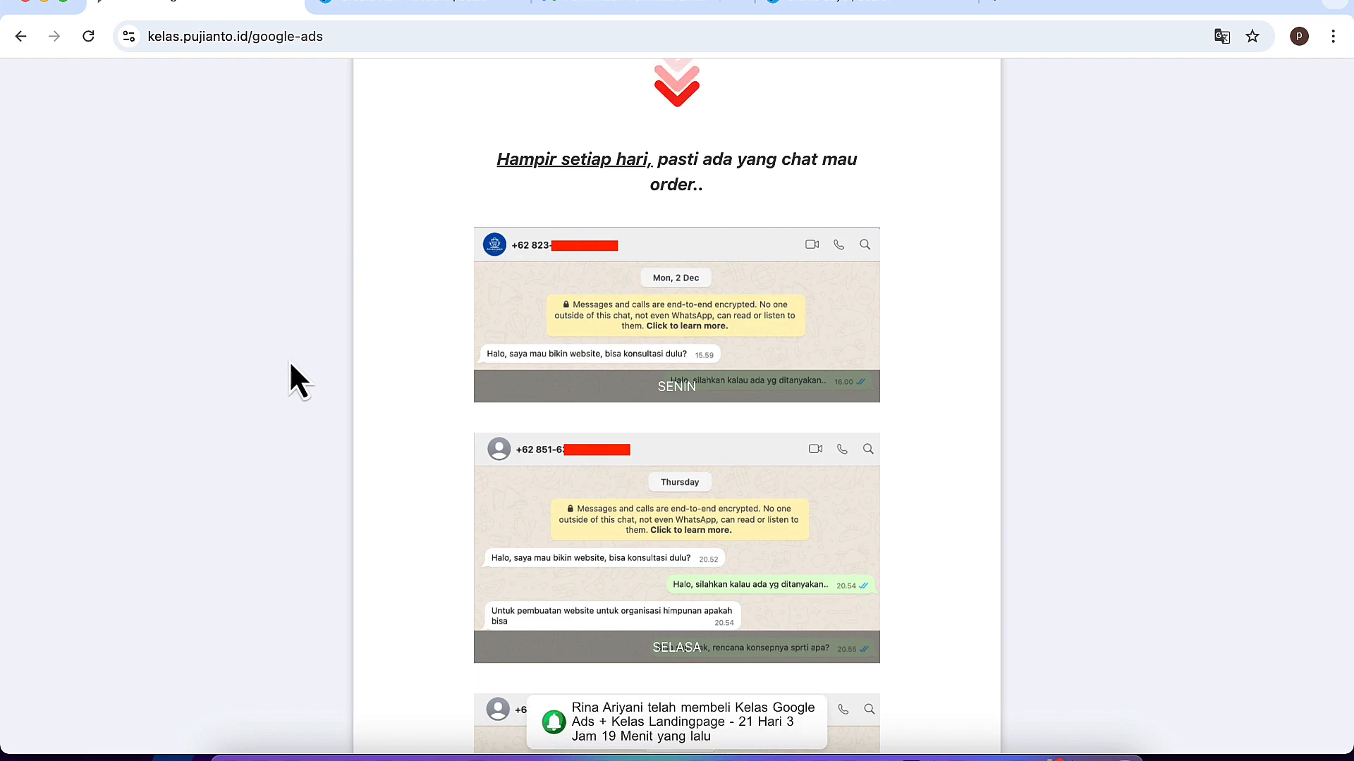
pyautogui.scroll(3, 310, 375)
pyautogui.scroll(-8, 326, 362)
pyautogui.scroll(-15, 326, 362)
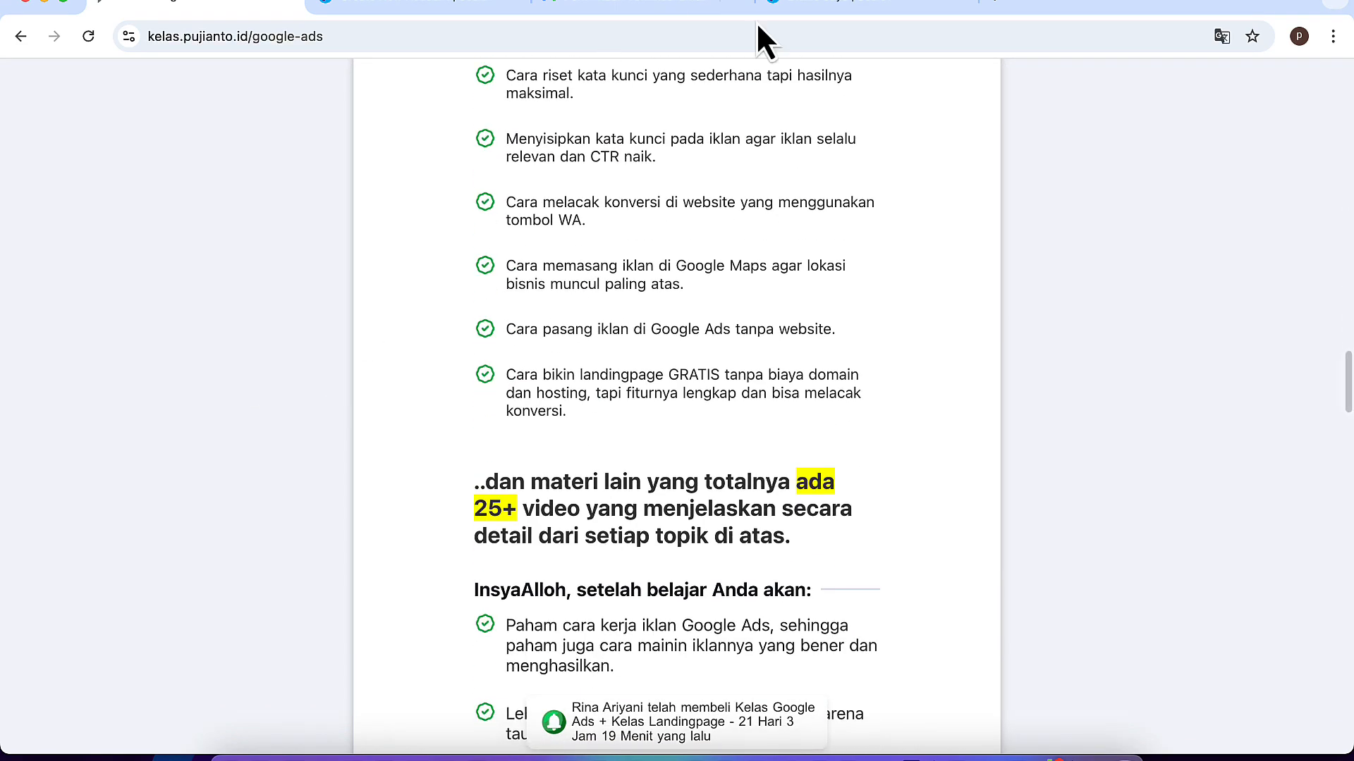
pyautogui.click(834, 12)
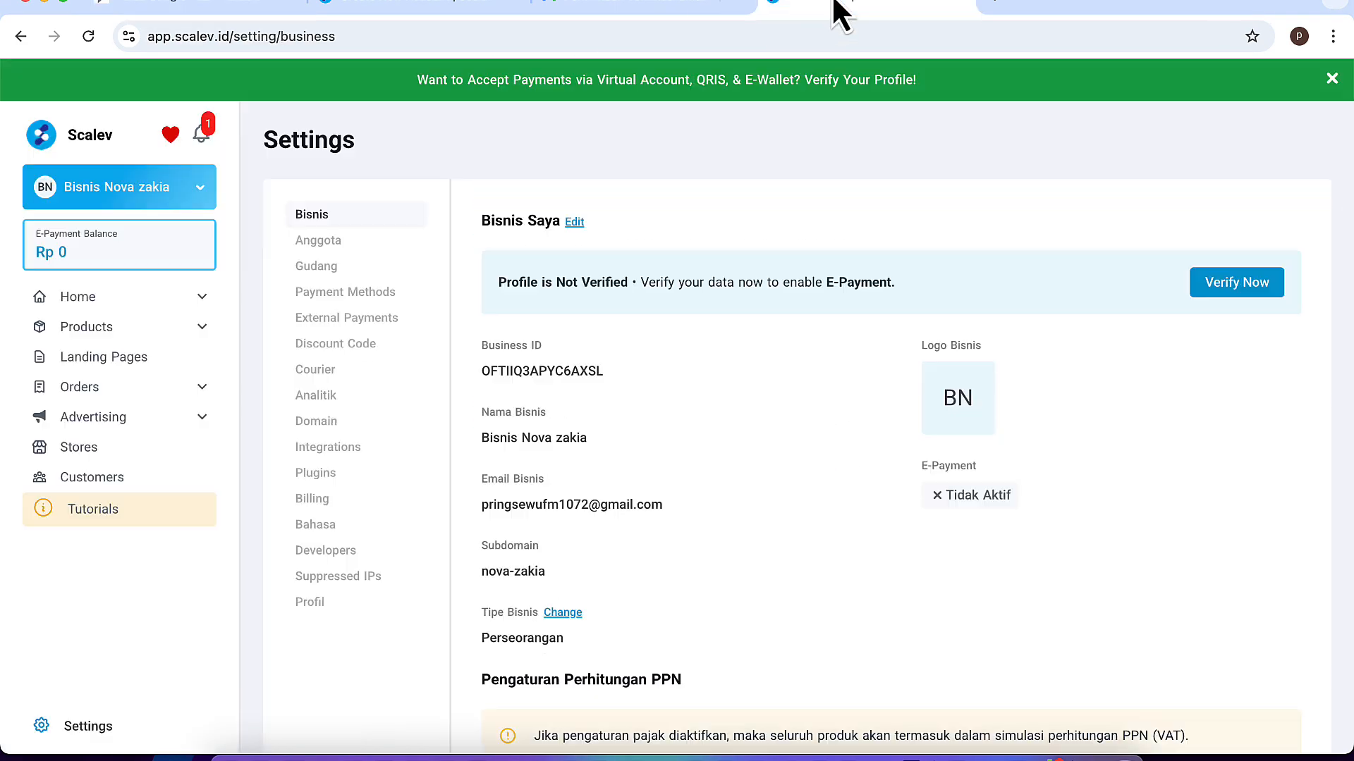
# Create a new landing page in Scalev from the Sales Page template
pyautogui.click(119, 370)
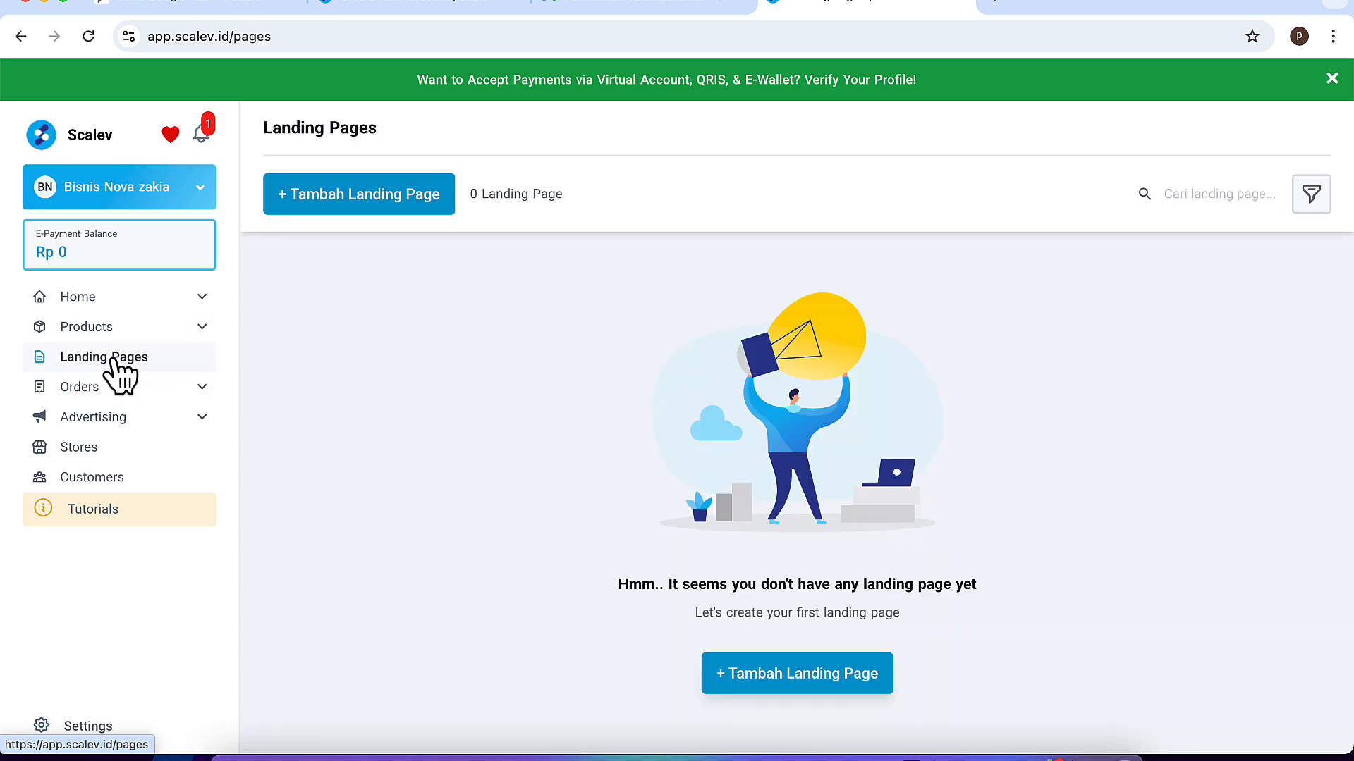
pyautogui.click(337, 204)
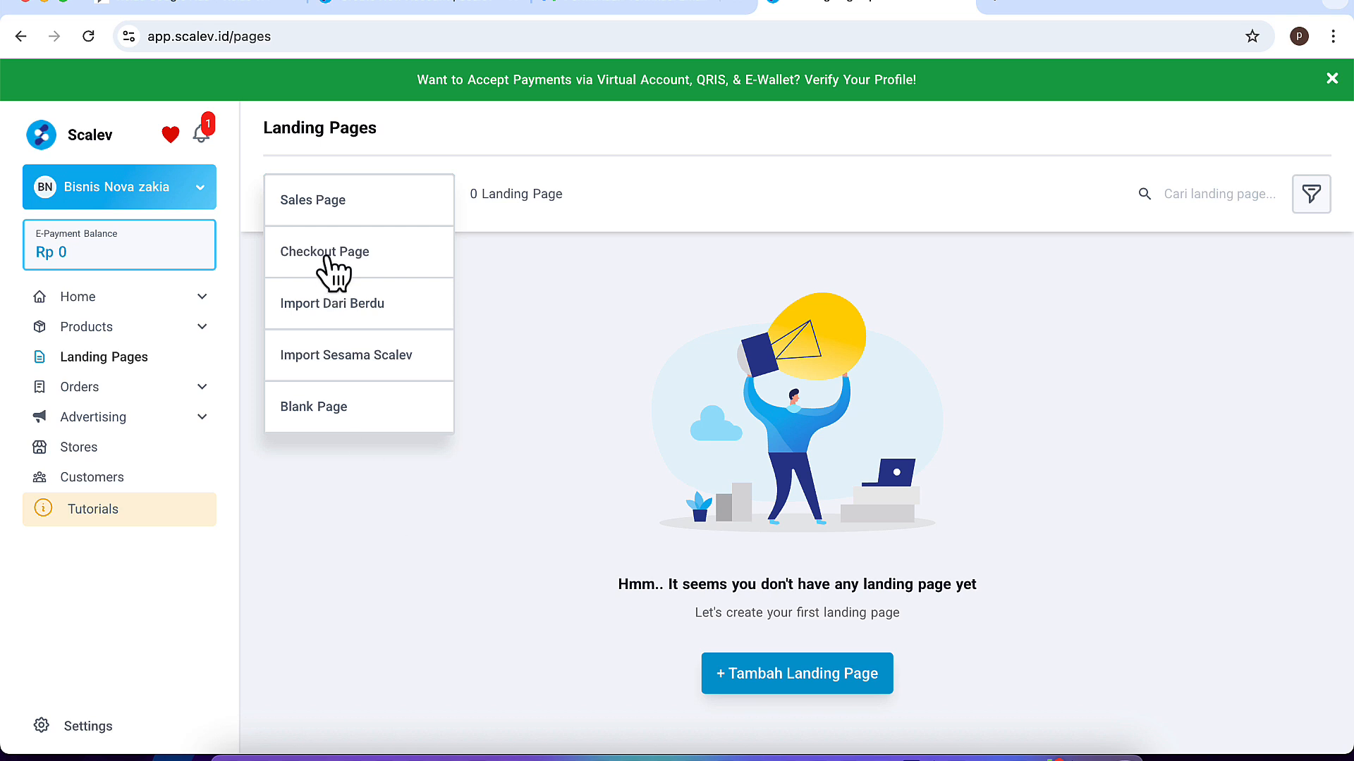
pyautogui.click(311, 212)
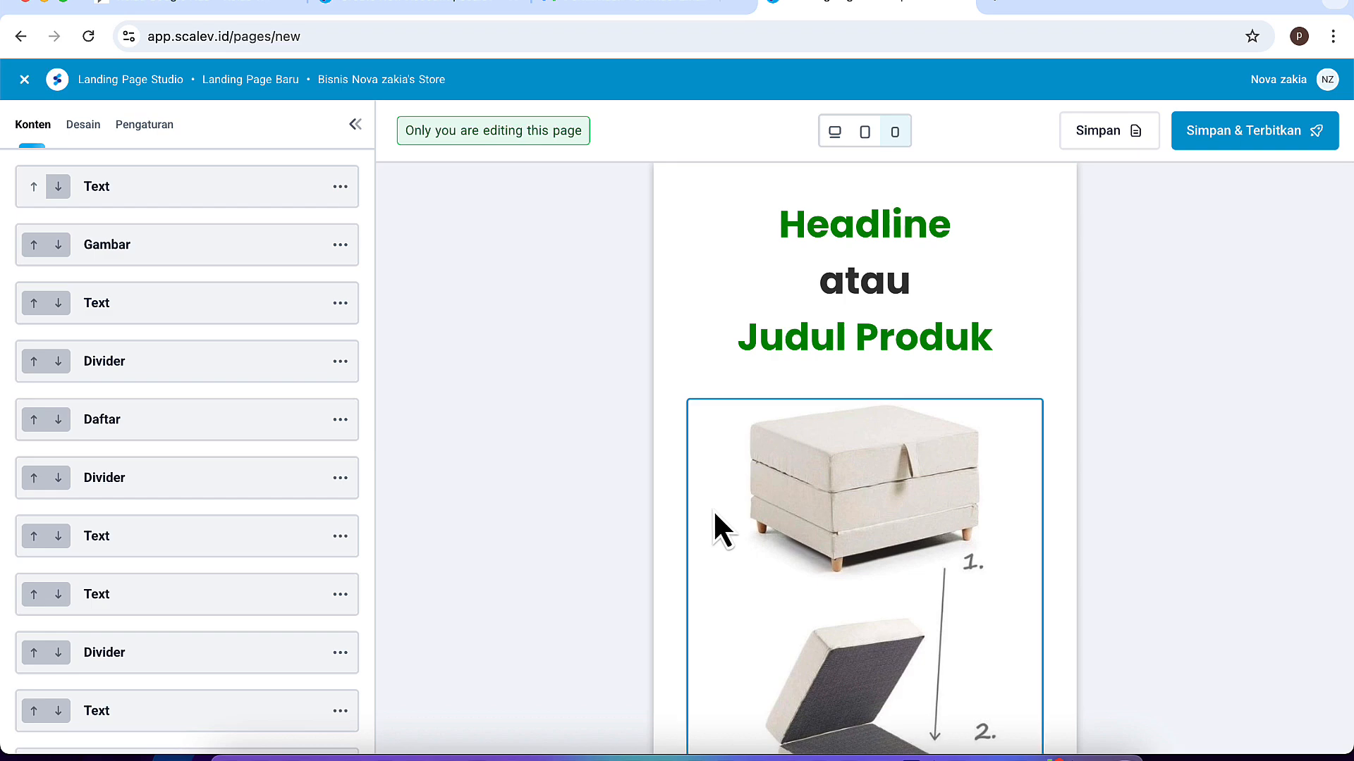
# Examine the whole sales page template in the mobile, desktop and tablet previews
pyautogui.scroll(-10, 692, 463)
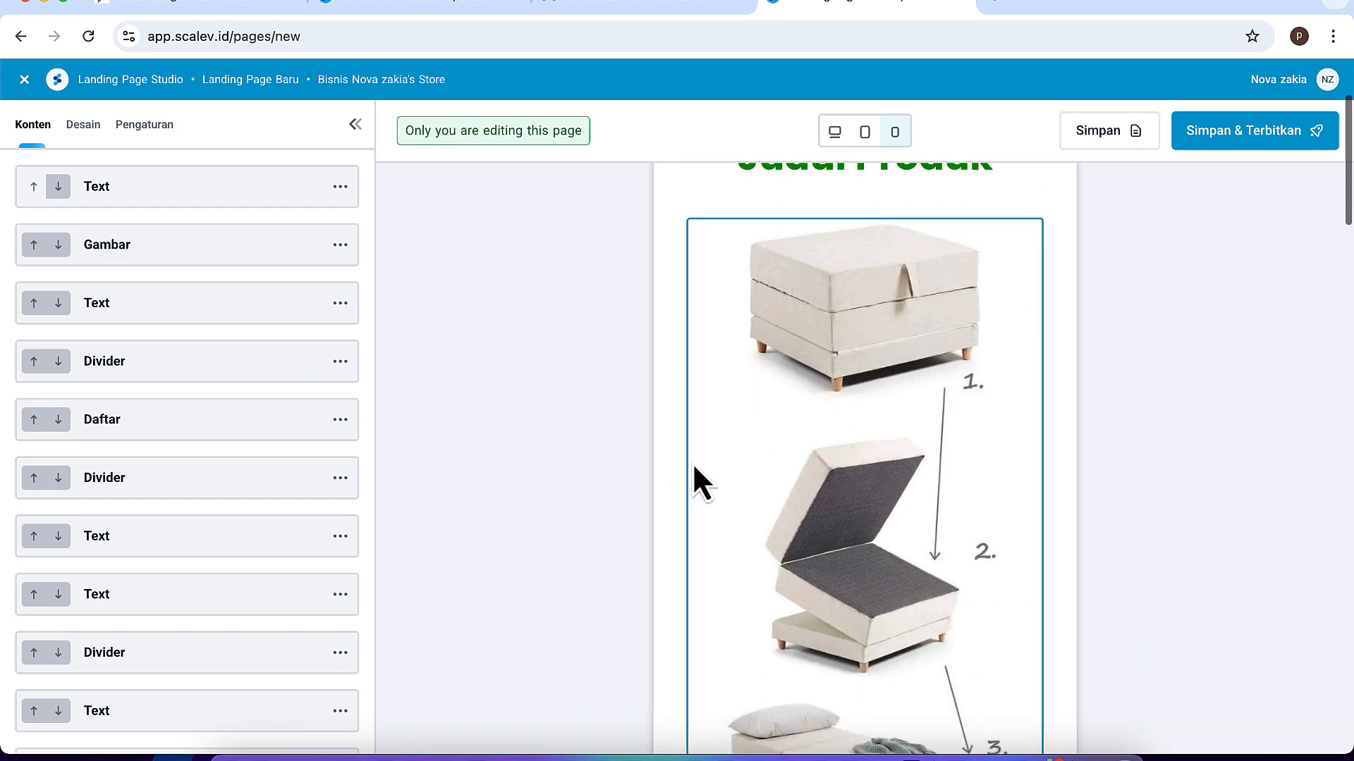
pyautogui.scroll(-13, 692, 462)
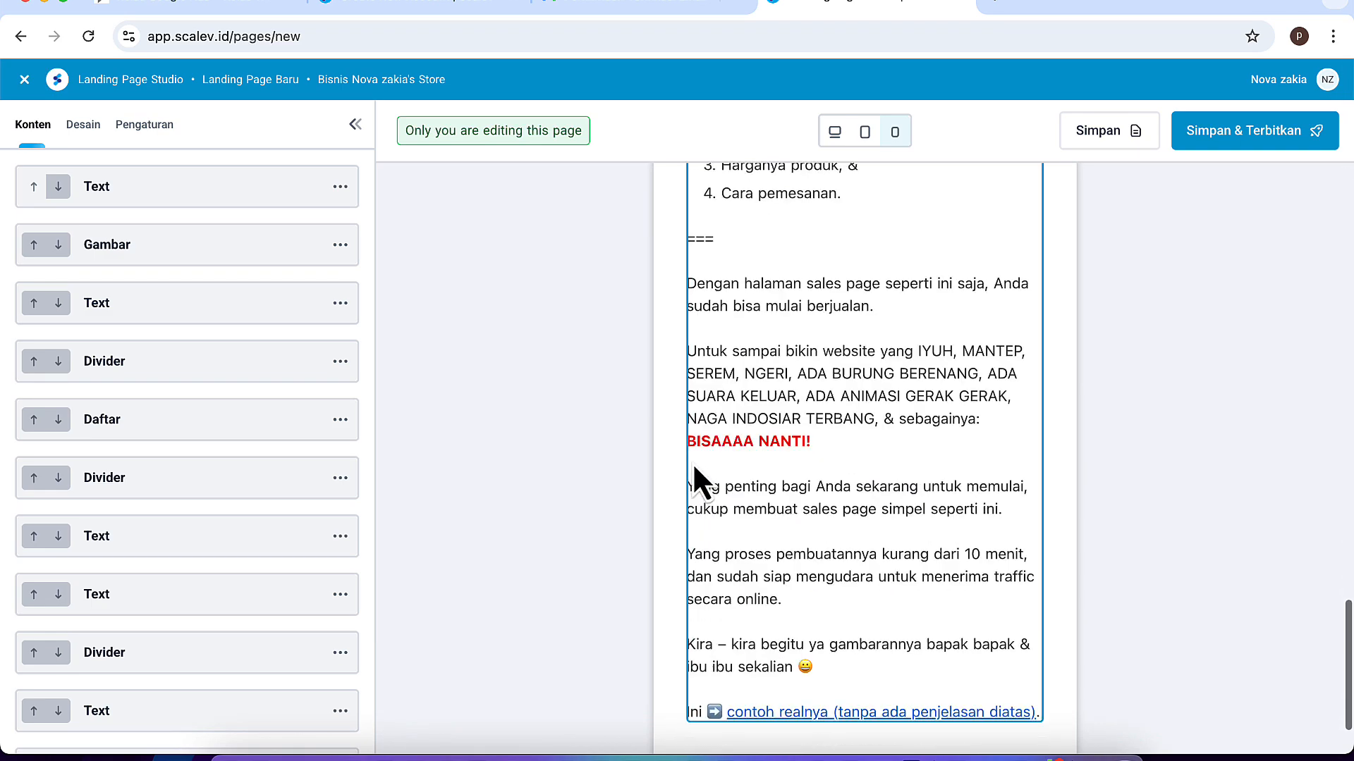
pyautogui.scroll(20, 693, 462)
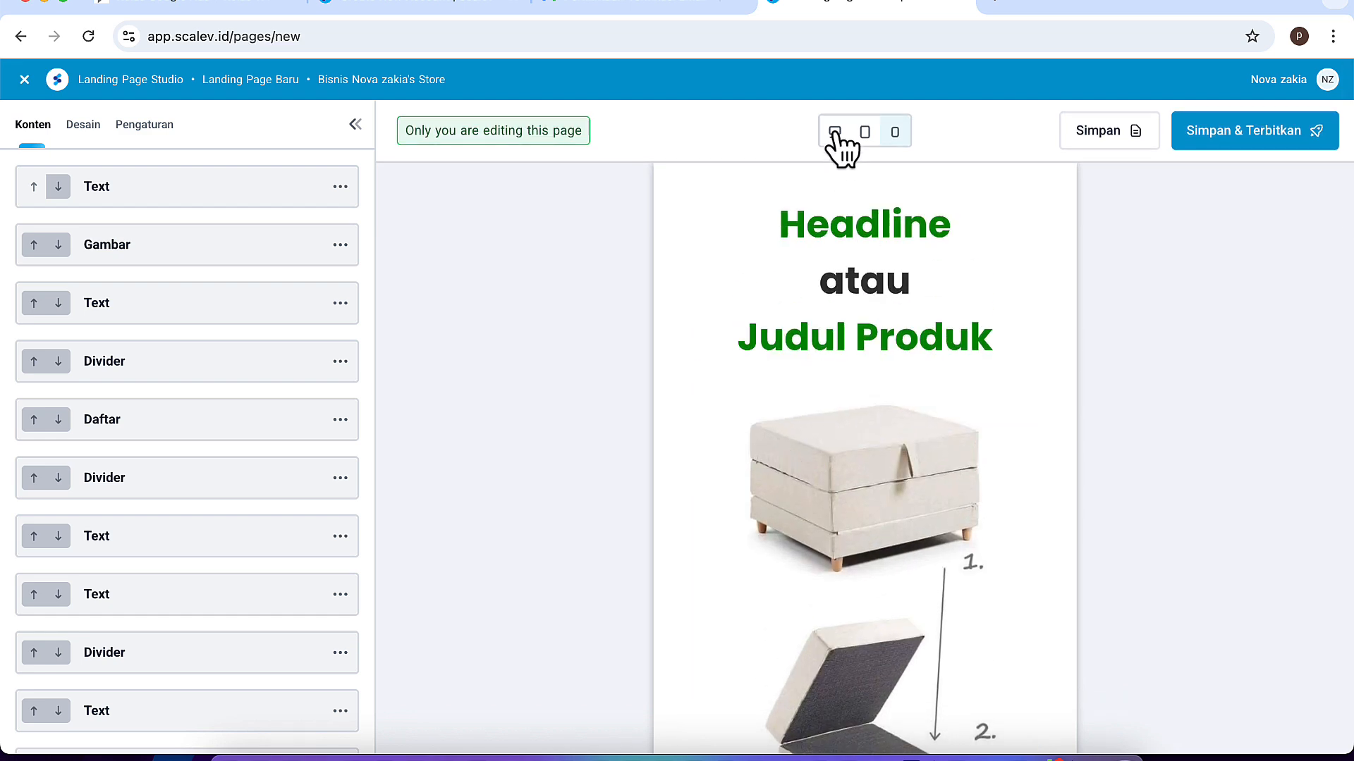
pyautogui.click(834, 133)
pyautogui.scroll(-5, 764, 399)
pyautogui.scroll(-12, 764, 399)
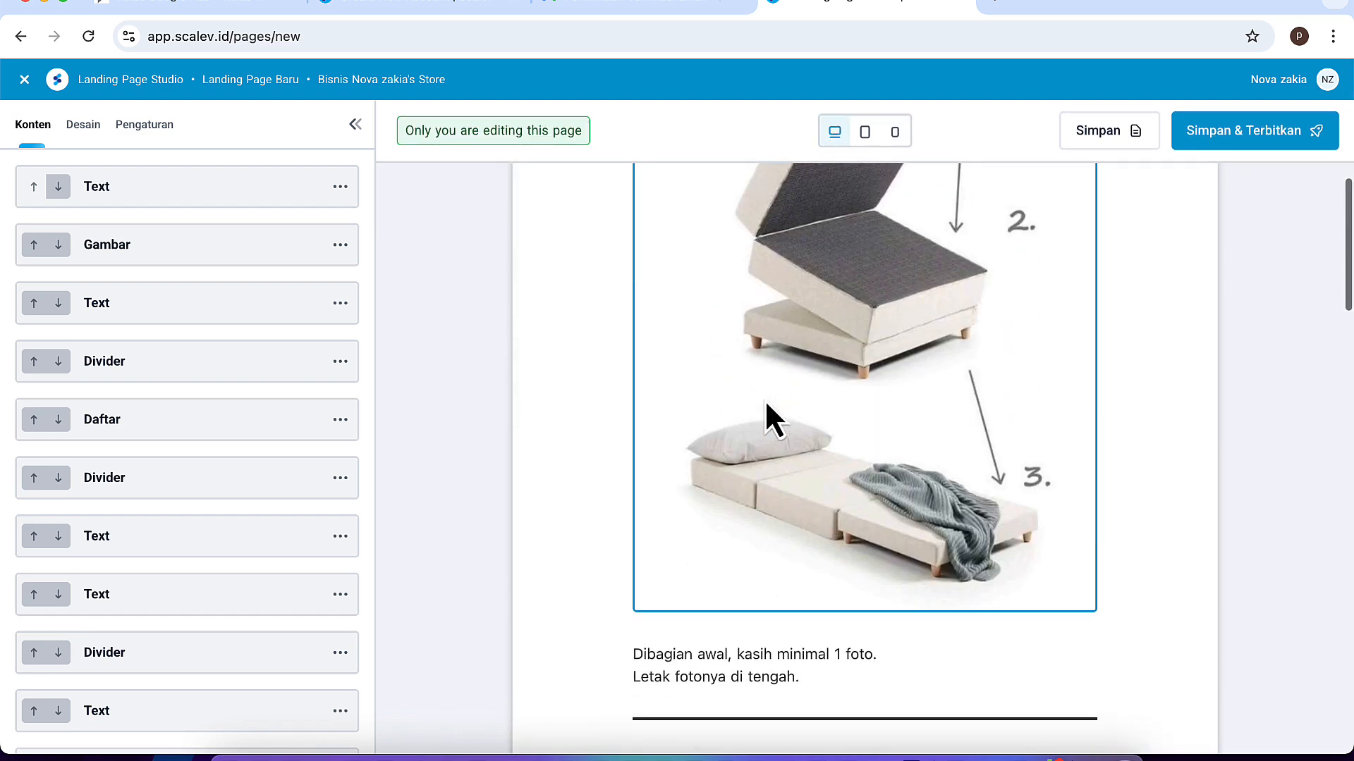
pyautogui.click(865, 134)
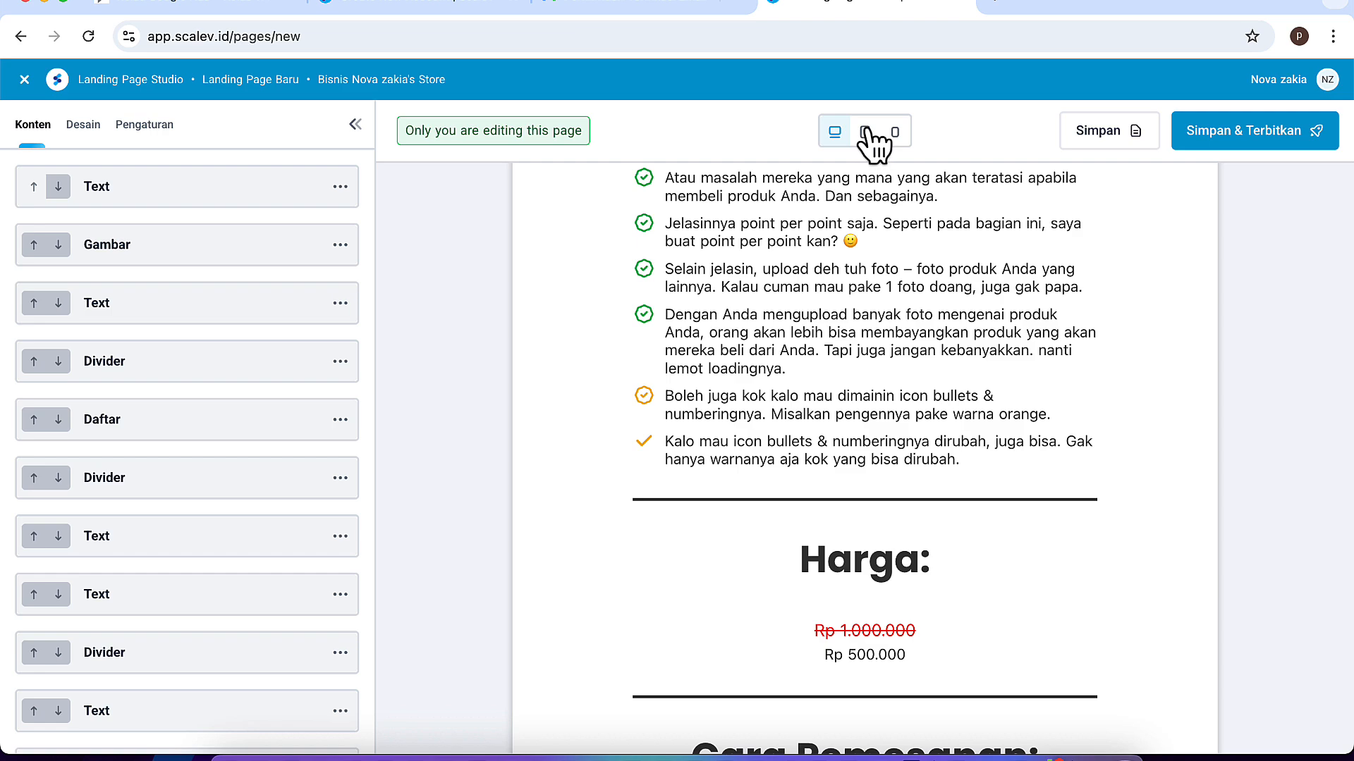
pyautogui.scroll(15, 787, 307)
pyautogui.scroll(-10, 786, 307)
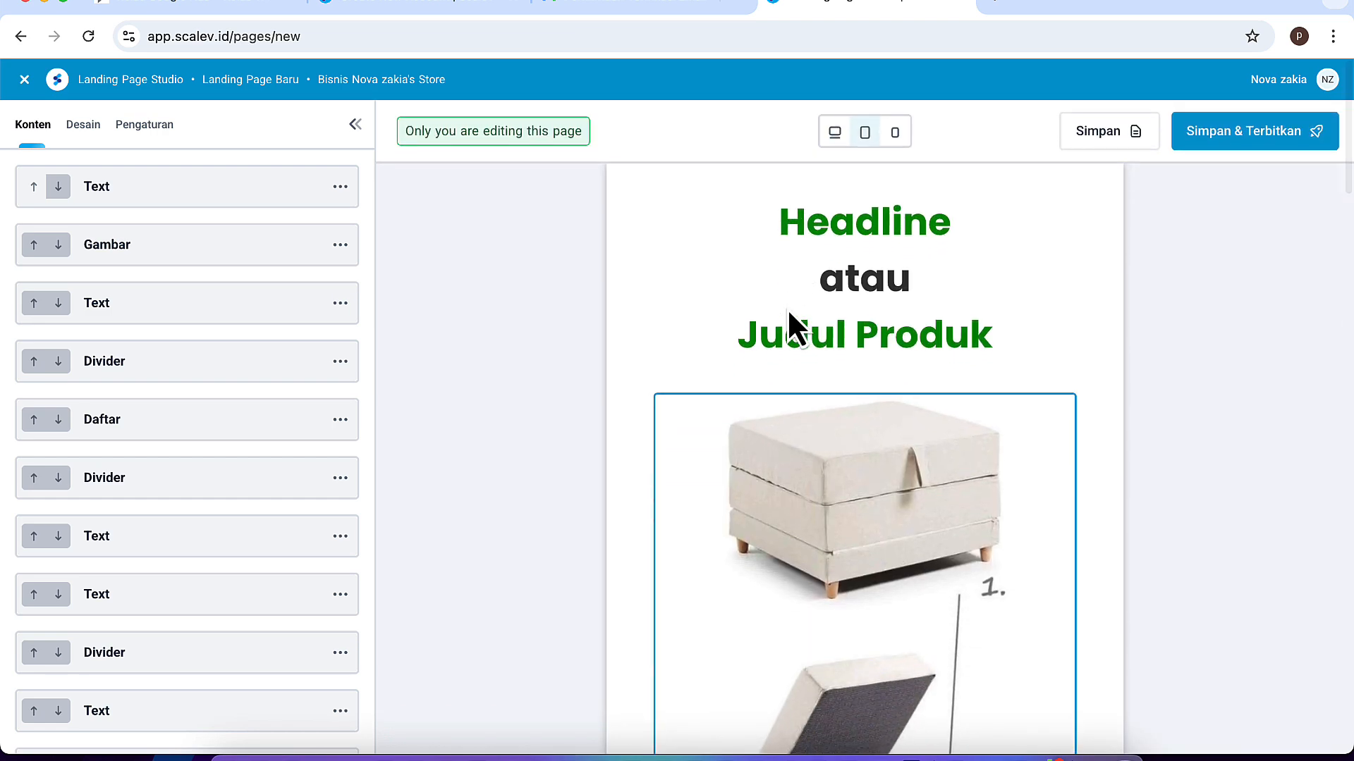
pyautogui.scroll(-15, 787, 307)
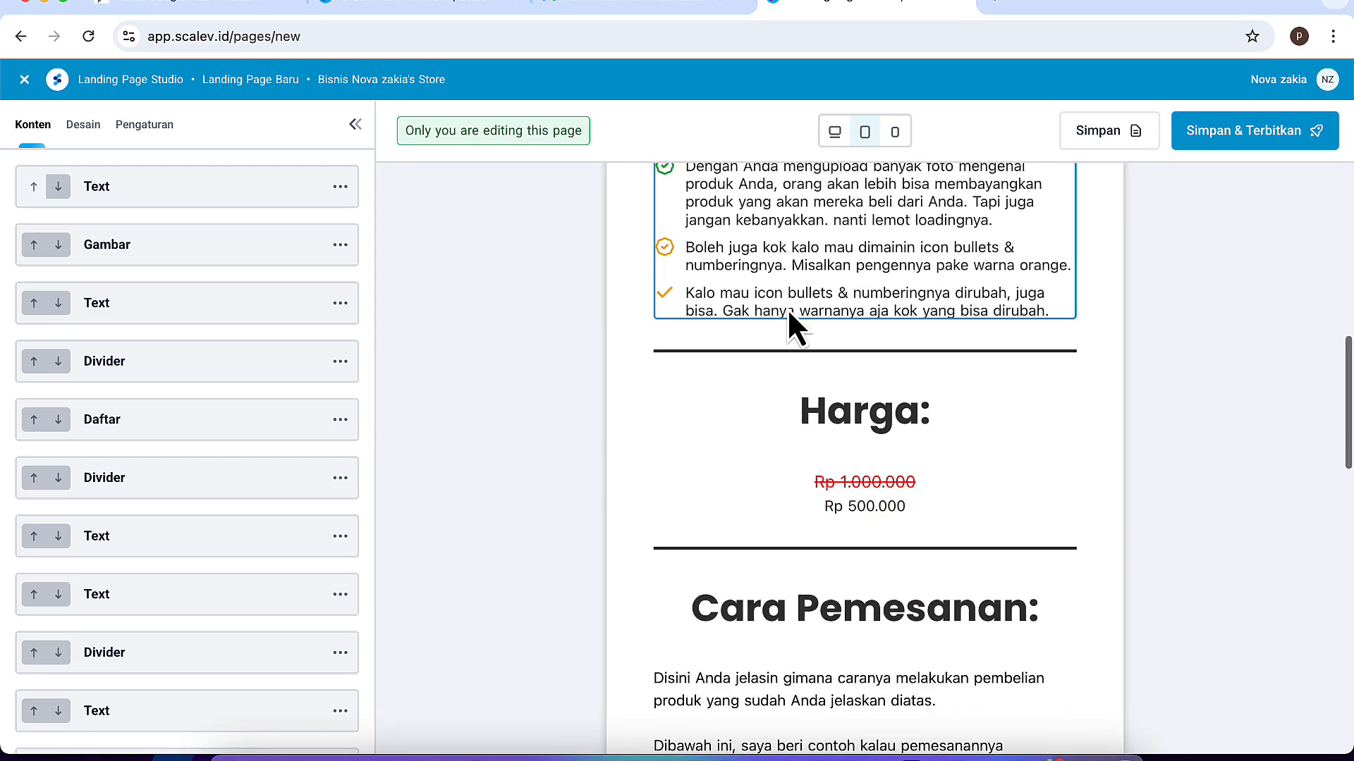
pyautogui.scroll(20, 786, 308)
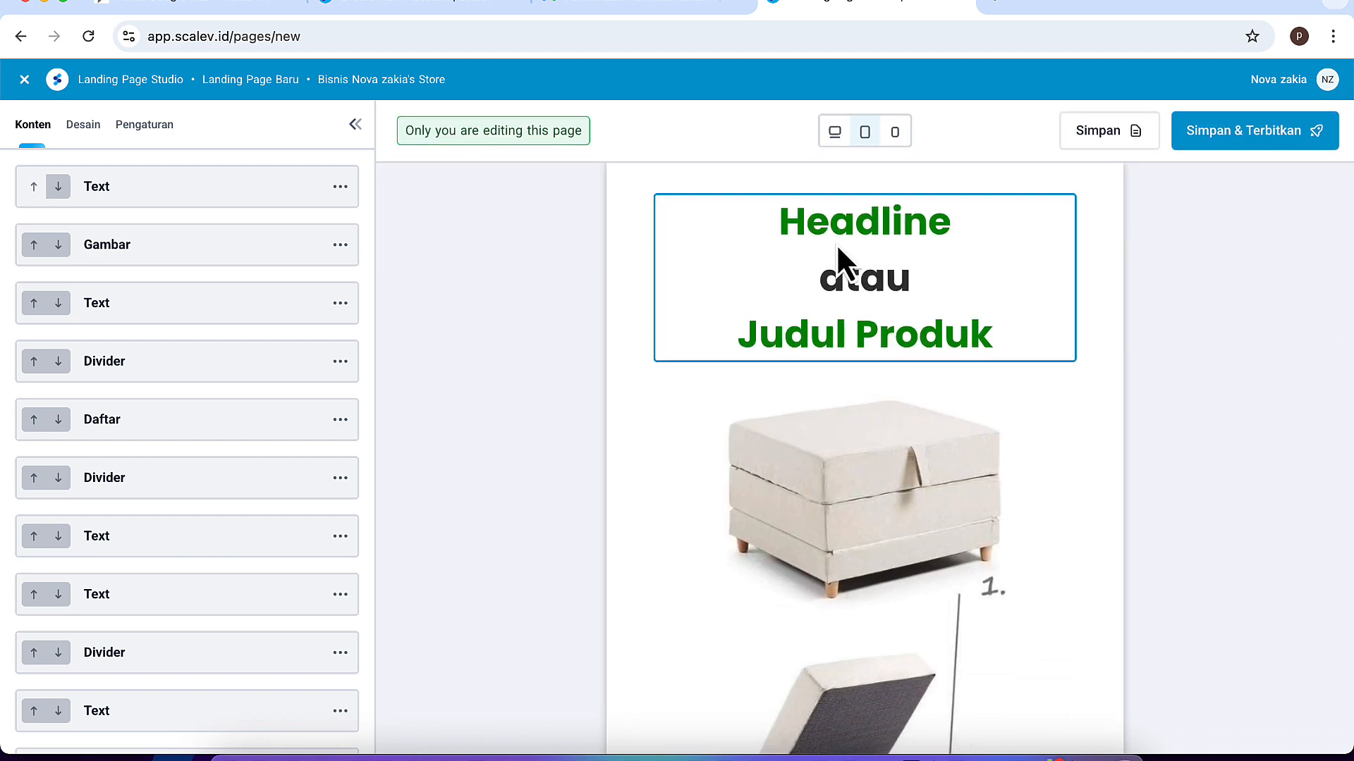
# Replace the headline text at the start of the page with "Judul Produk Atau Jasa"
pyautogui.click(852, 231)
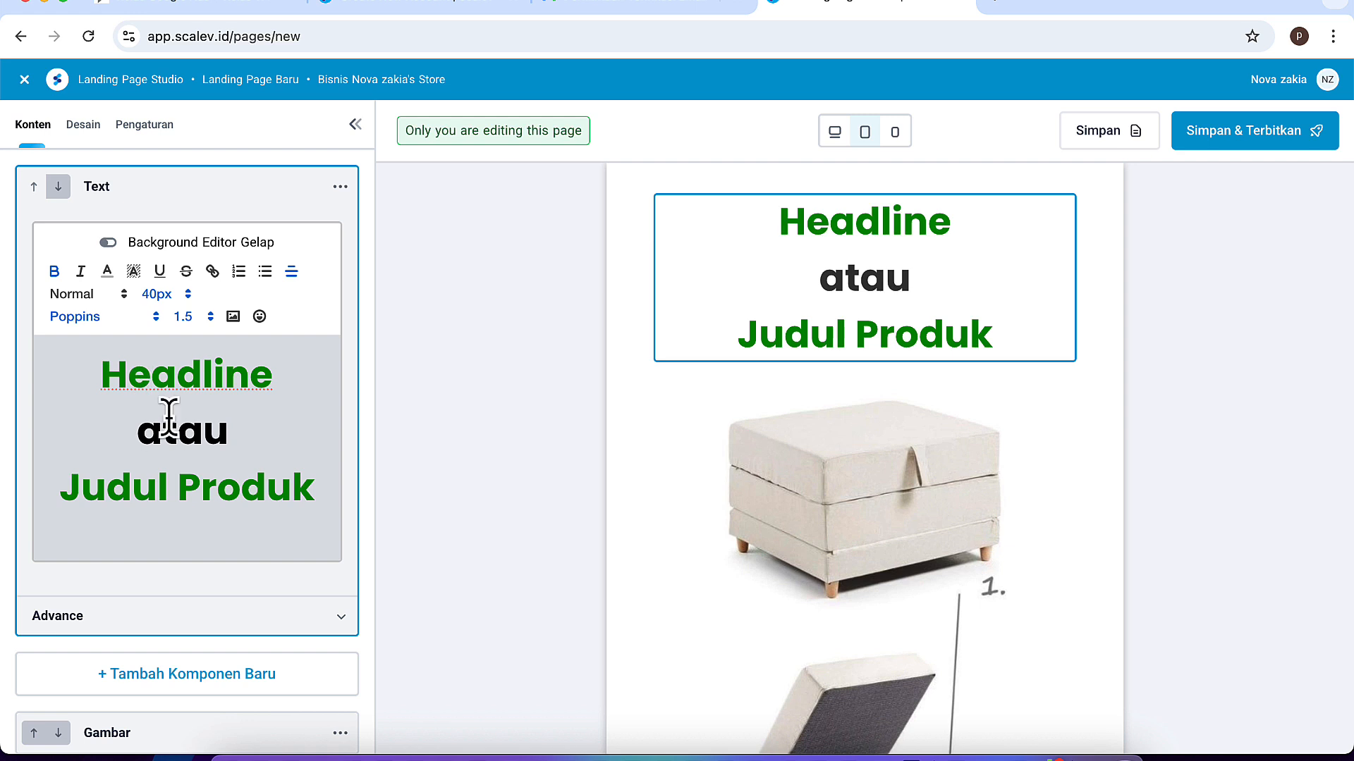
pyautogui.moveTo(106, 375); pyautogui.dragTo(266, 374)
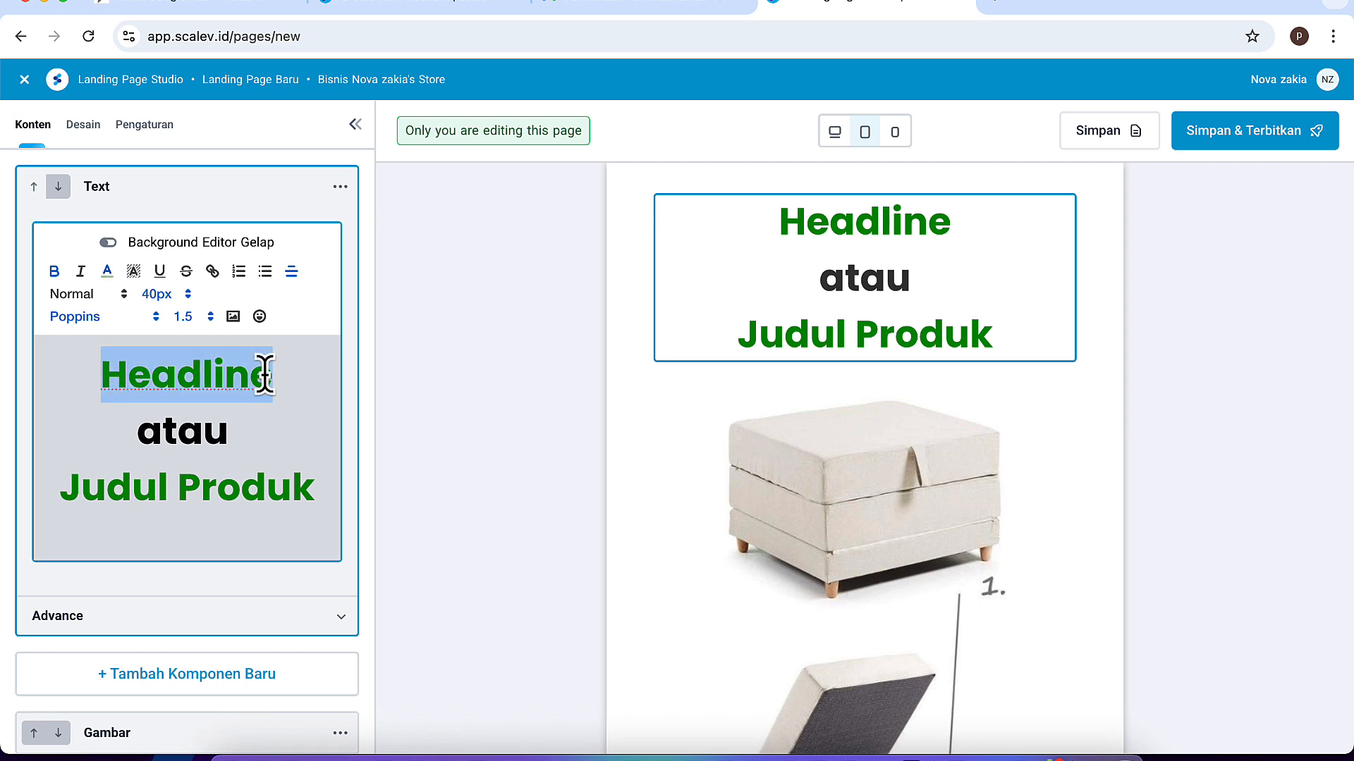
pyautogui.click(282, 451)
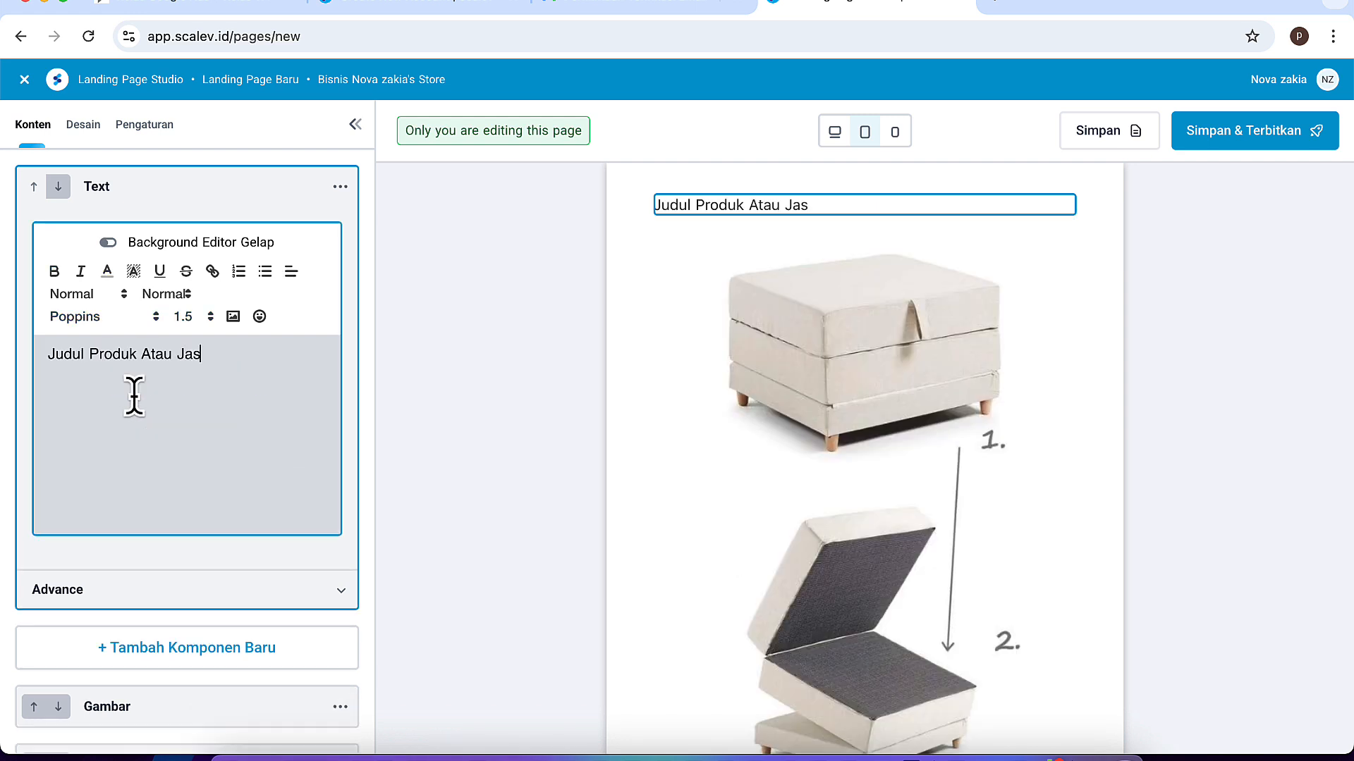
pyautogui.click(205, 424)
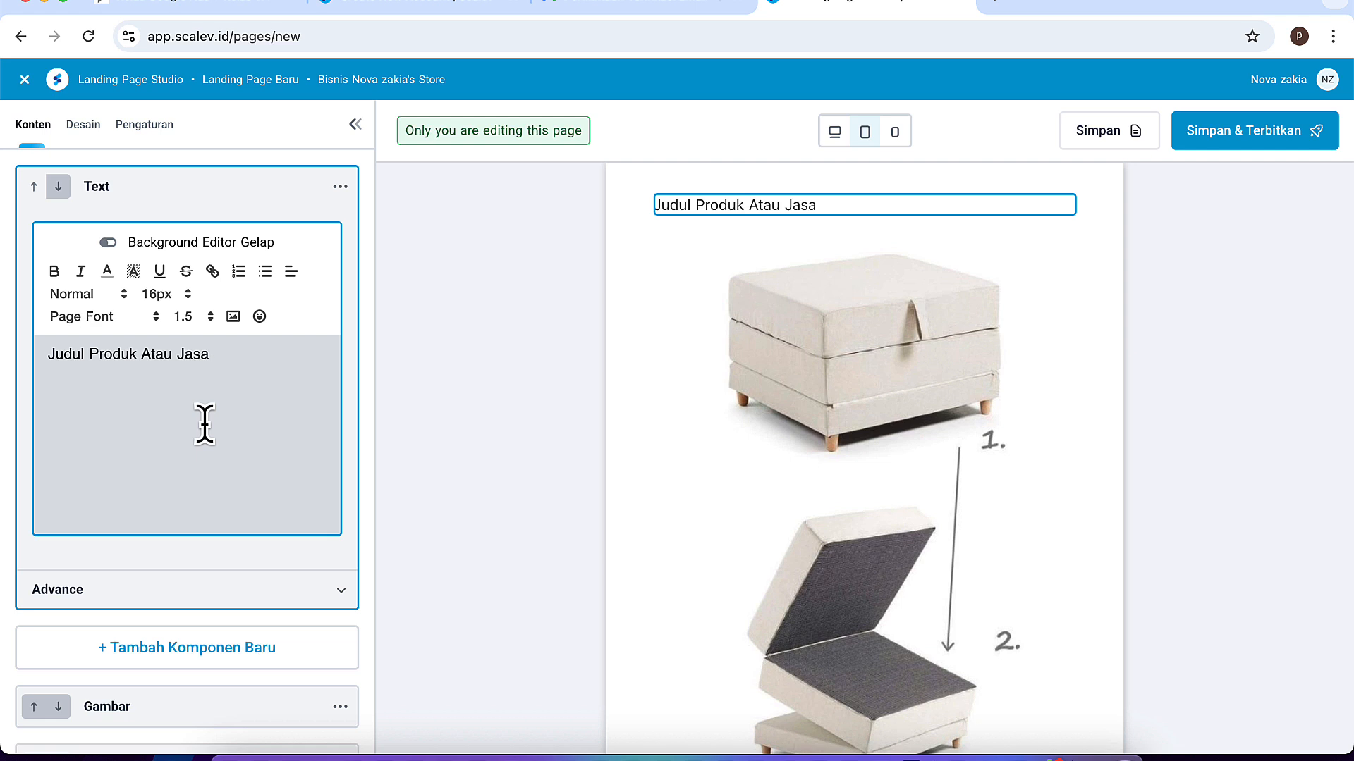
# Set the whole headline's font size to 40px and make it bold
pyautogui.moveTo(239, 345); pyautogui.dragTo(42, 350)
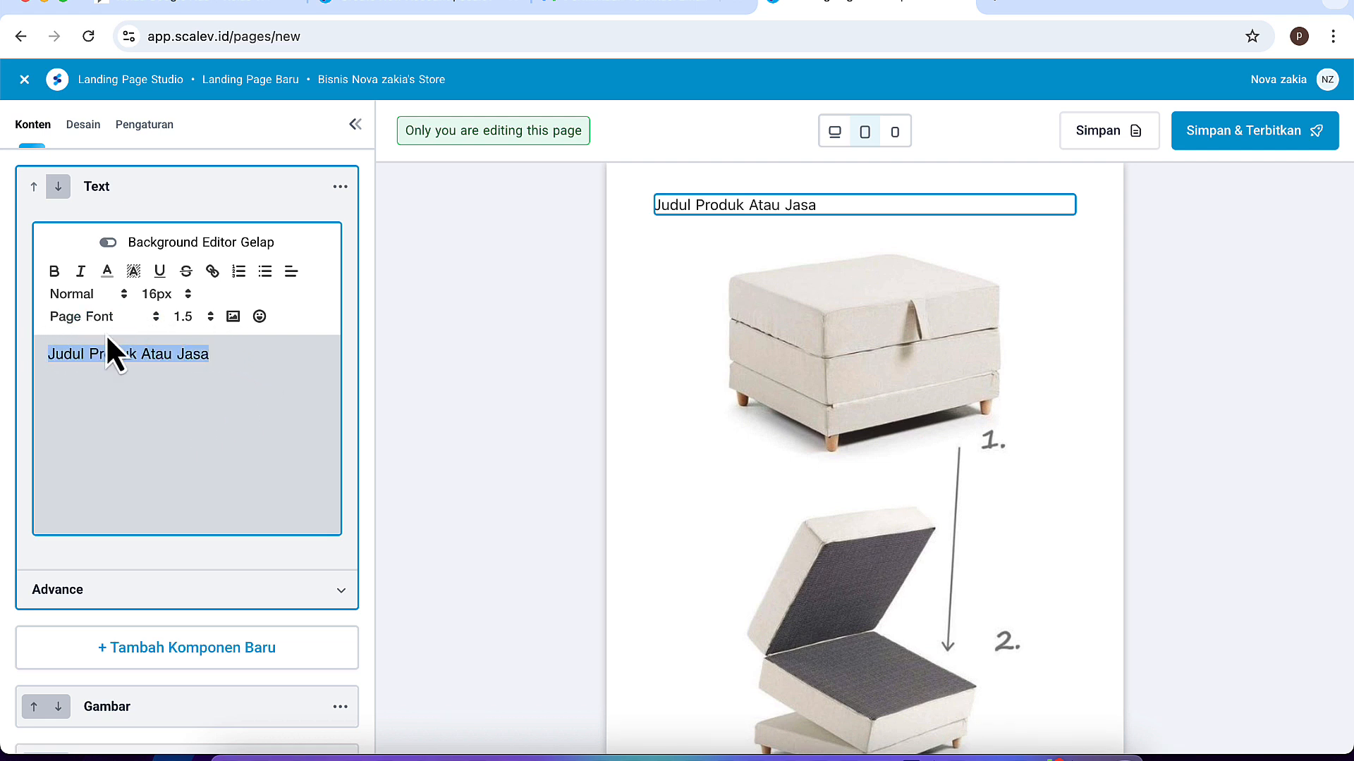
pyautogui.click(176, 295)
pyautogui.scroll(-2, 169, 374)
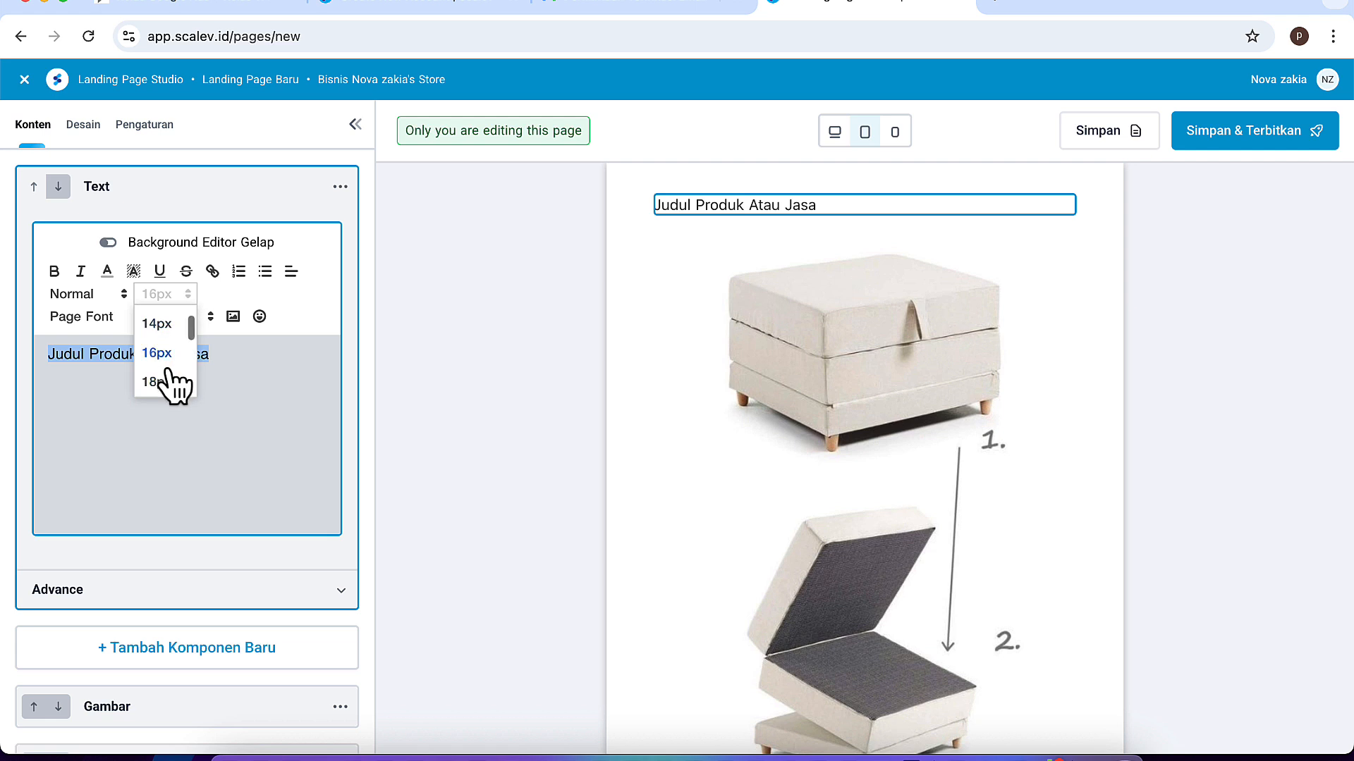
pyautogui.click(159, 364)
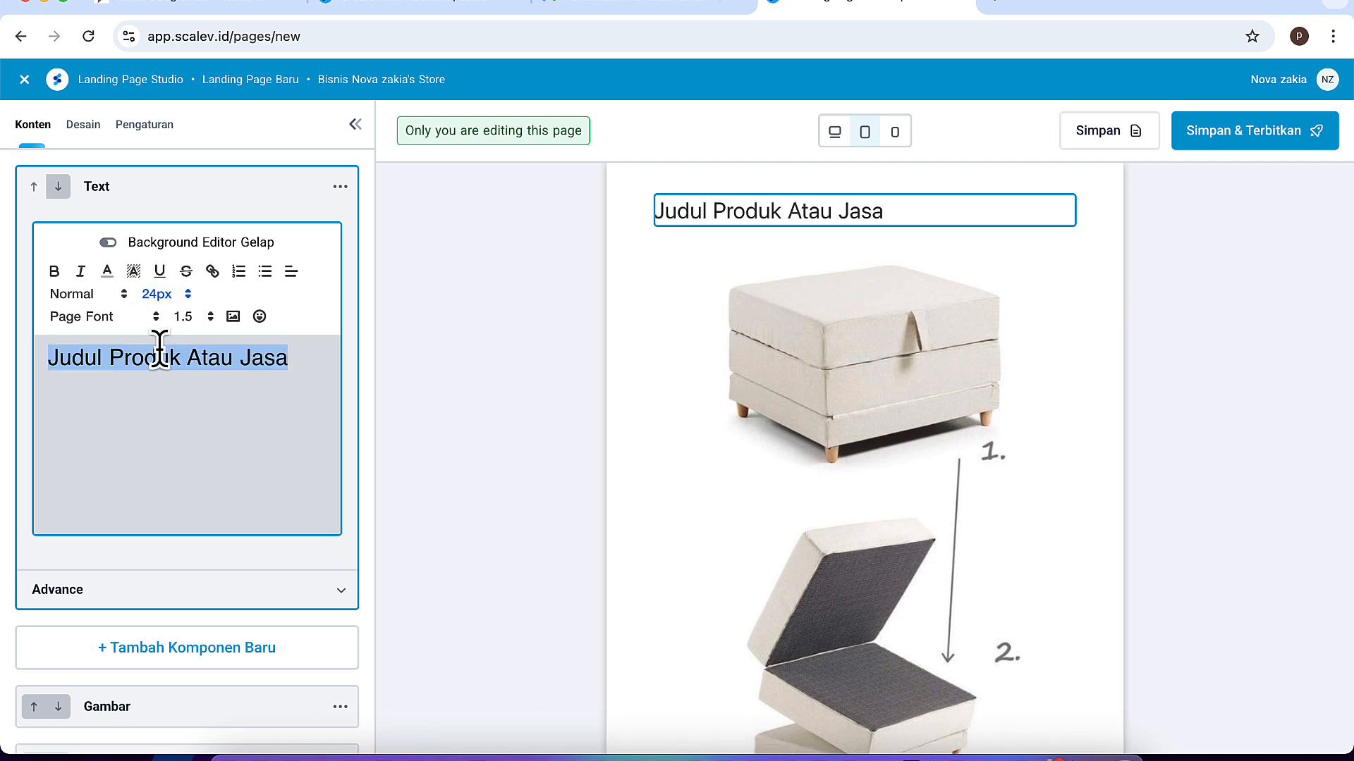
pyautogui.click(164, 295)
pyautogui.scroll(-1, 158, 349)
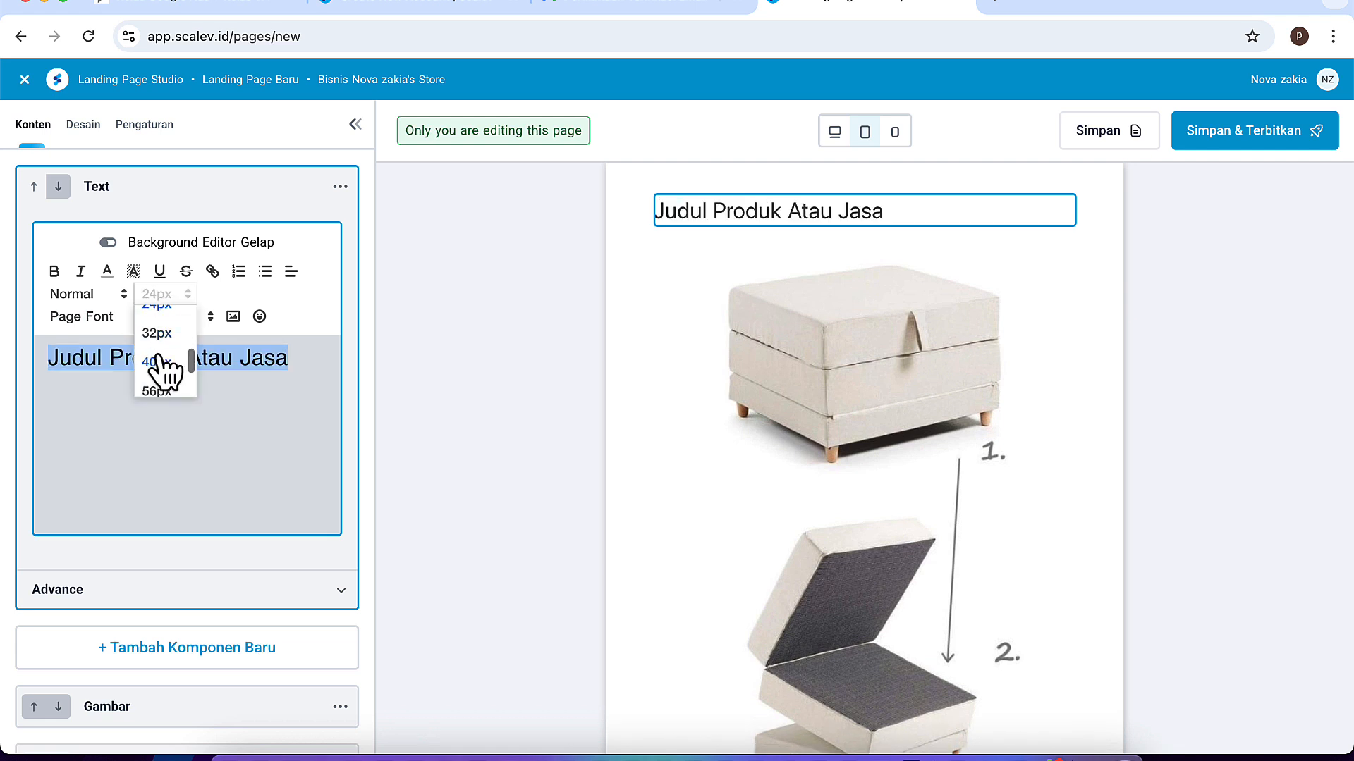
pyautogui.click(160, 361)
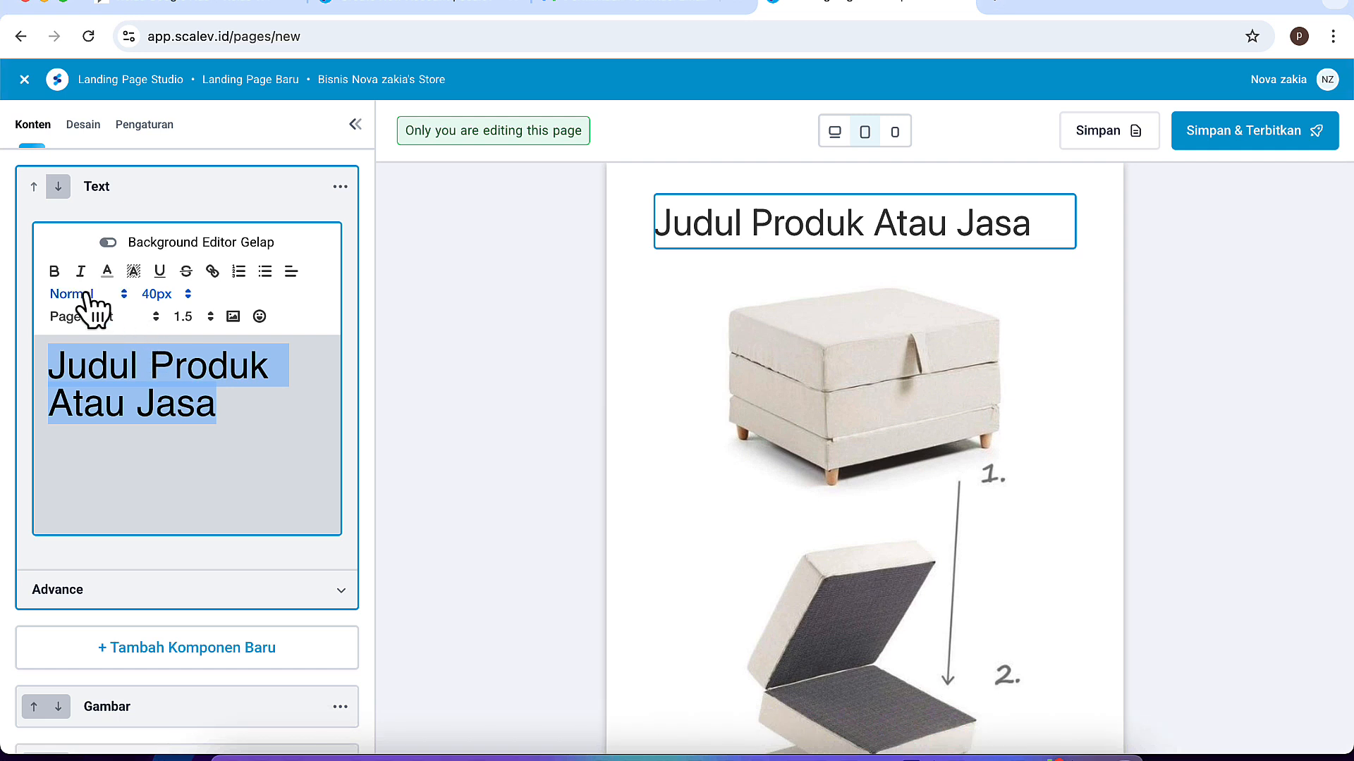
pyautogui.click(54, 270)
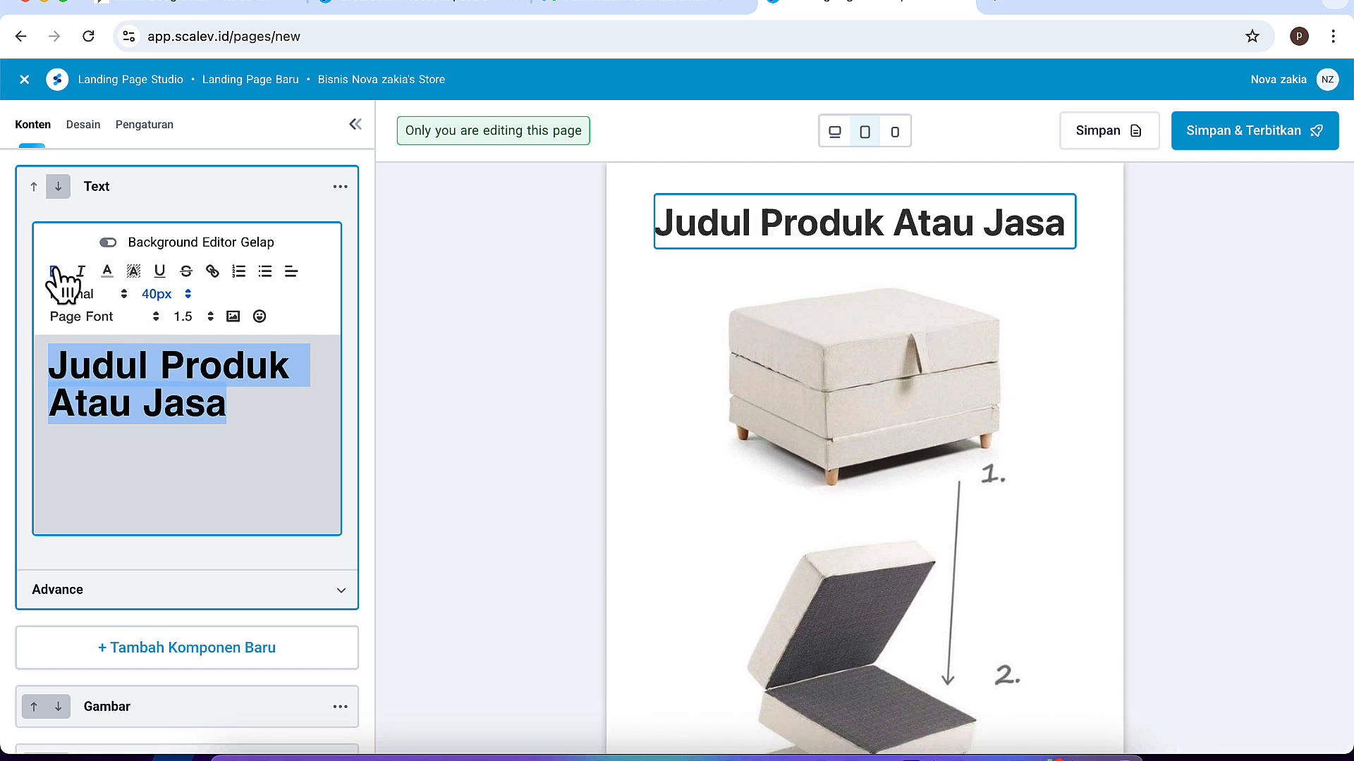
pyautogui.click(181, 439)
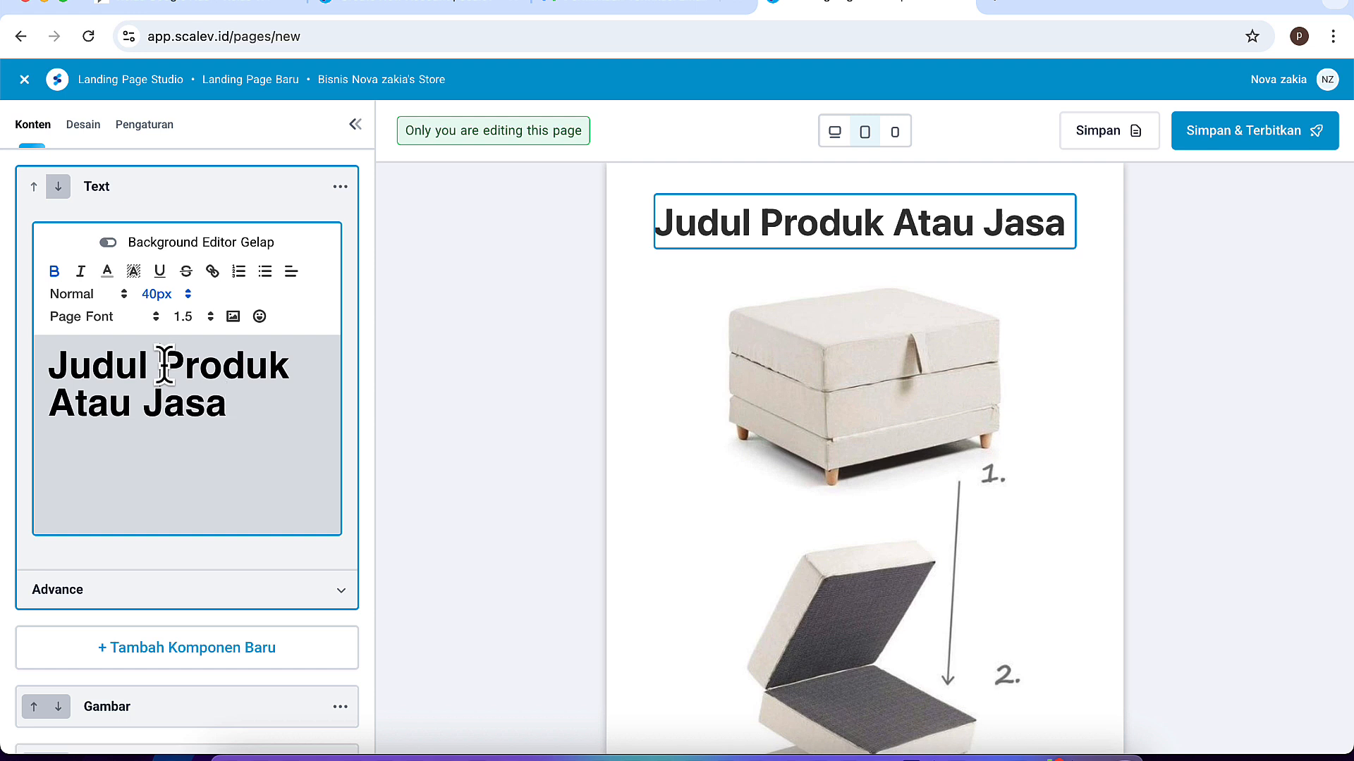
# Colour the word "Produk" in the headline red
pyautogui.moveTo(164, 365); pyautogui.dragTo(281, 366)
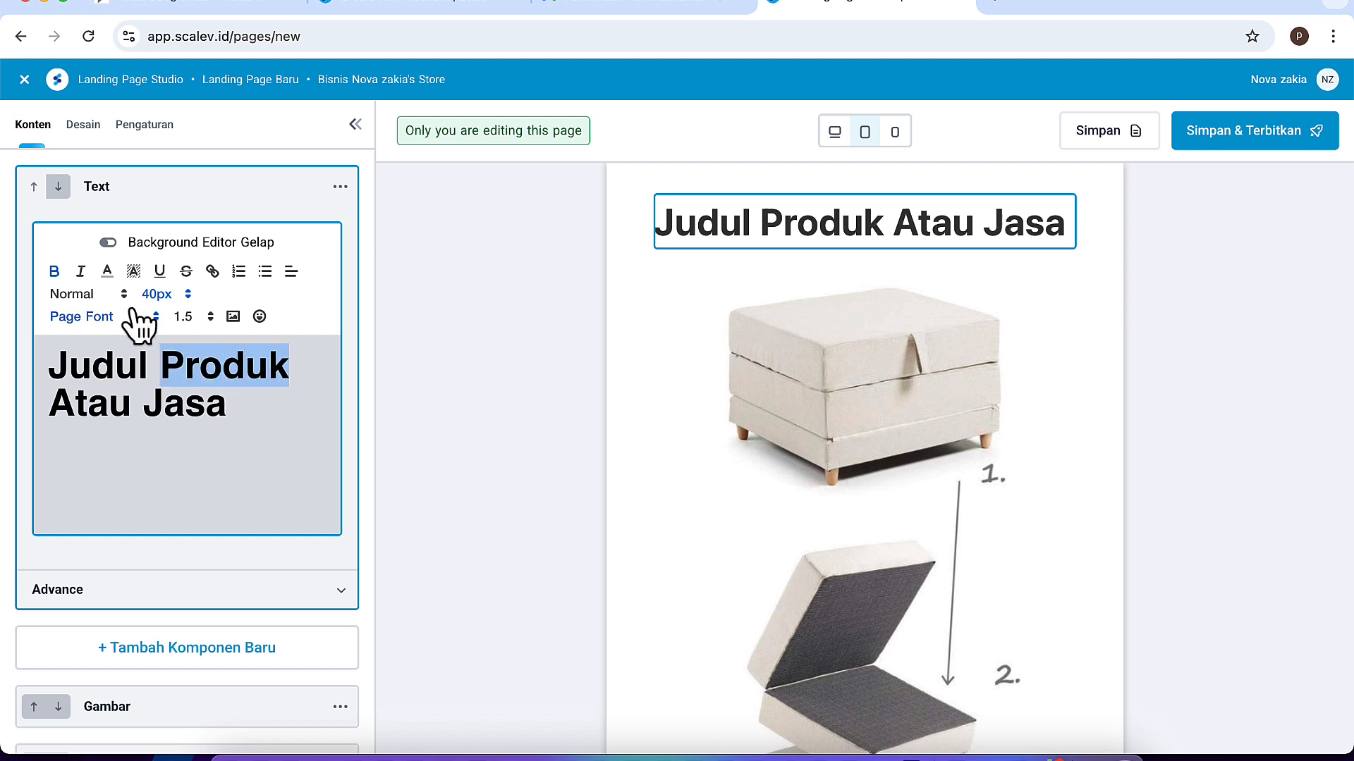
pyautogui.click(109, 273)
pyautogui.click(128, 295)
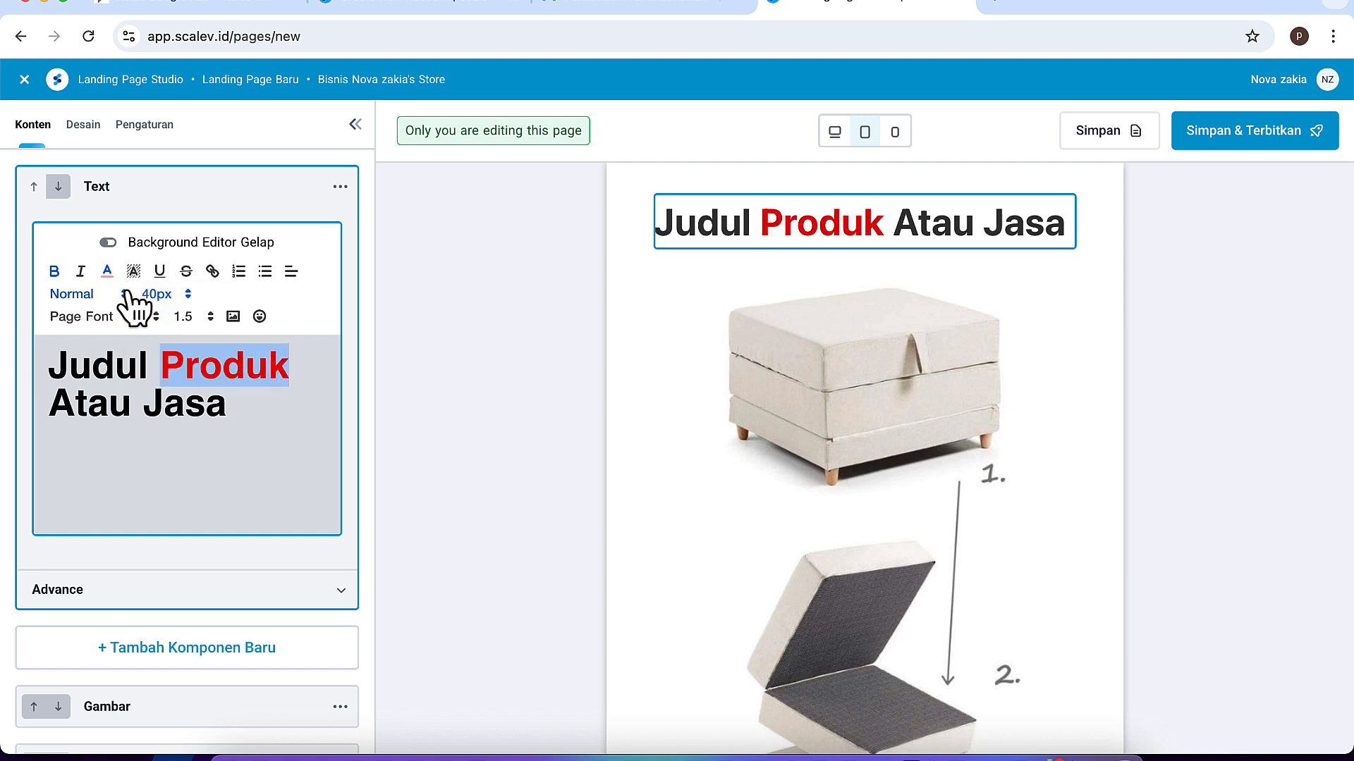
# Give the word "Jasa" in the headline a yellow background and collapse the Text component
pyautogui.click(146, 404)
pyautogui.moveTo(148, 403); pyautogui.dragTo(227, 404)
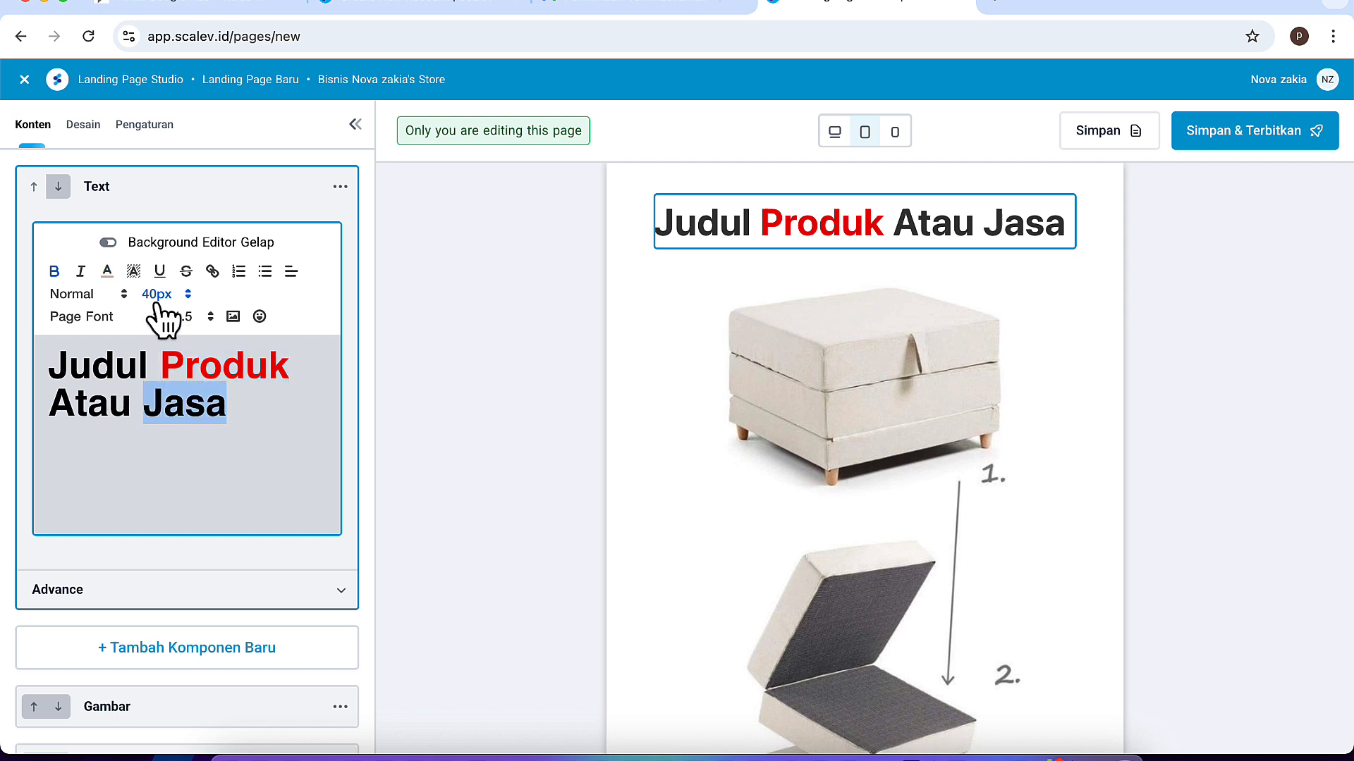
pyautogui.click(134, 272)
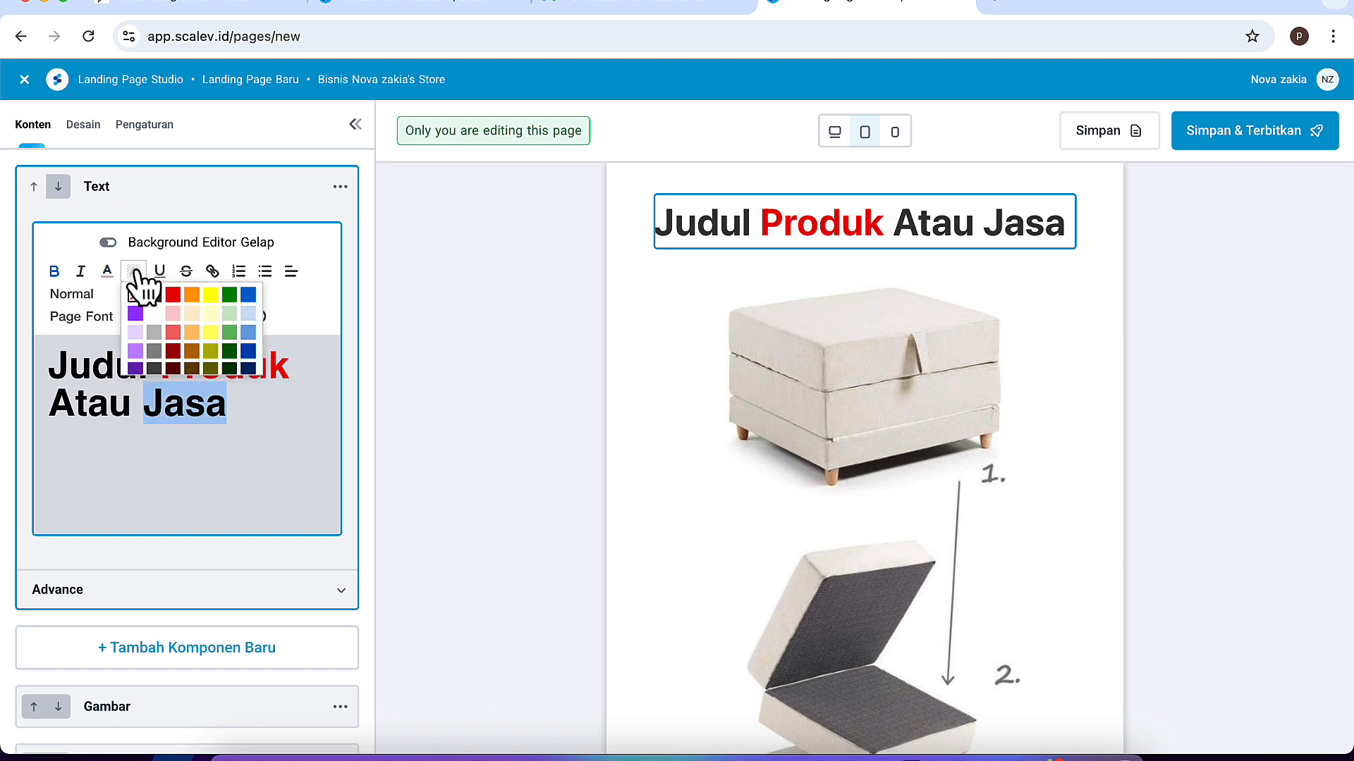
pyautogui.click(210, 295)
pyautogui.click(230, 446)
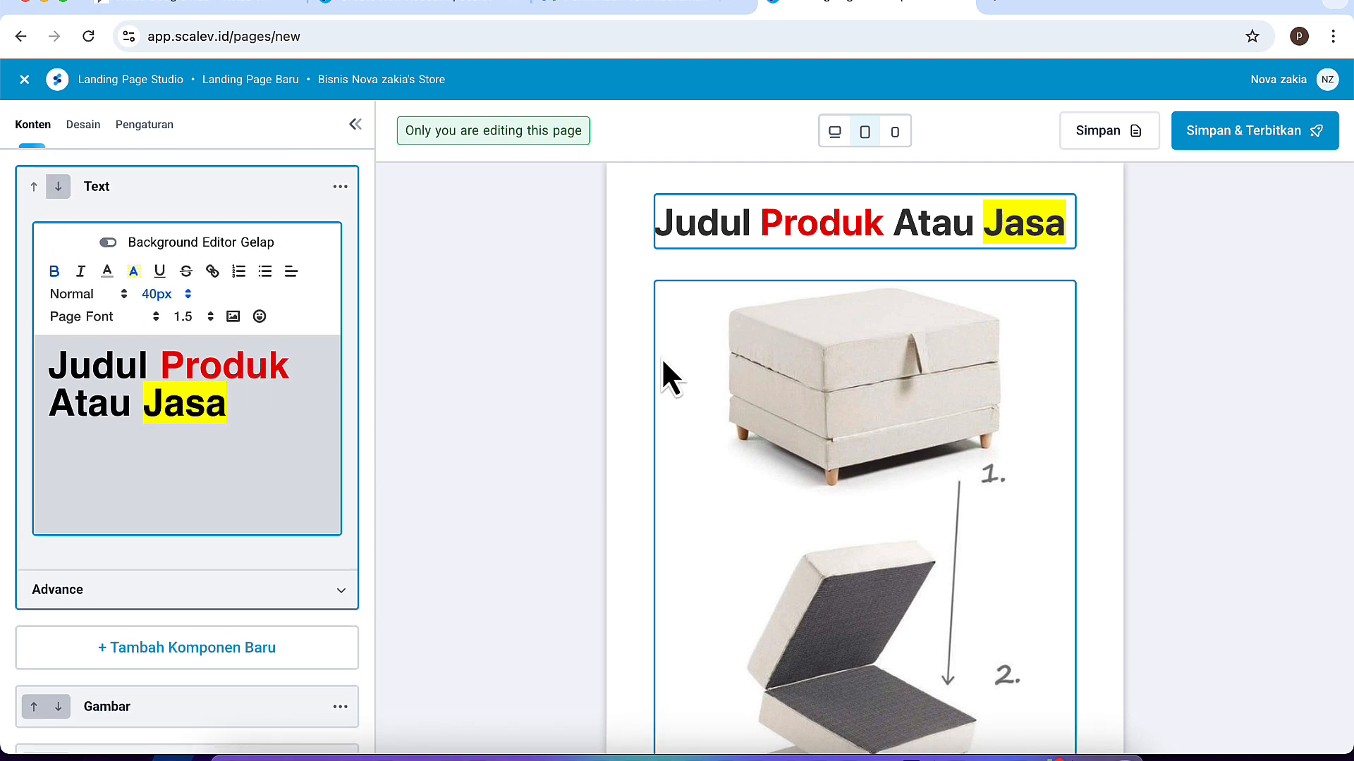
pyautogui.click(218, 190)
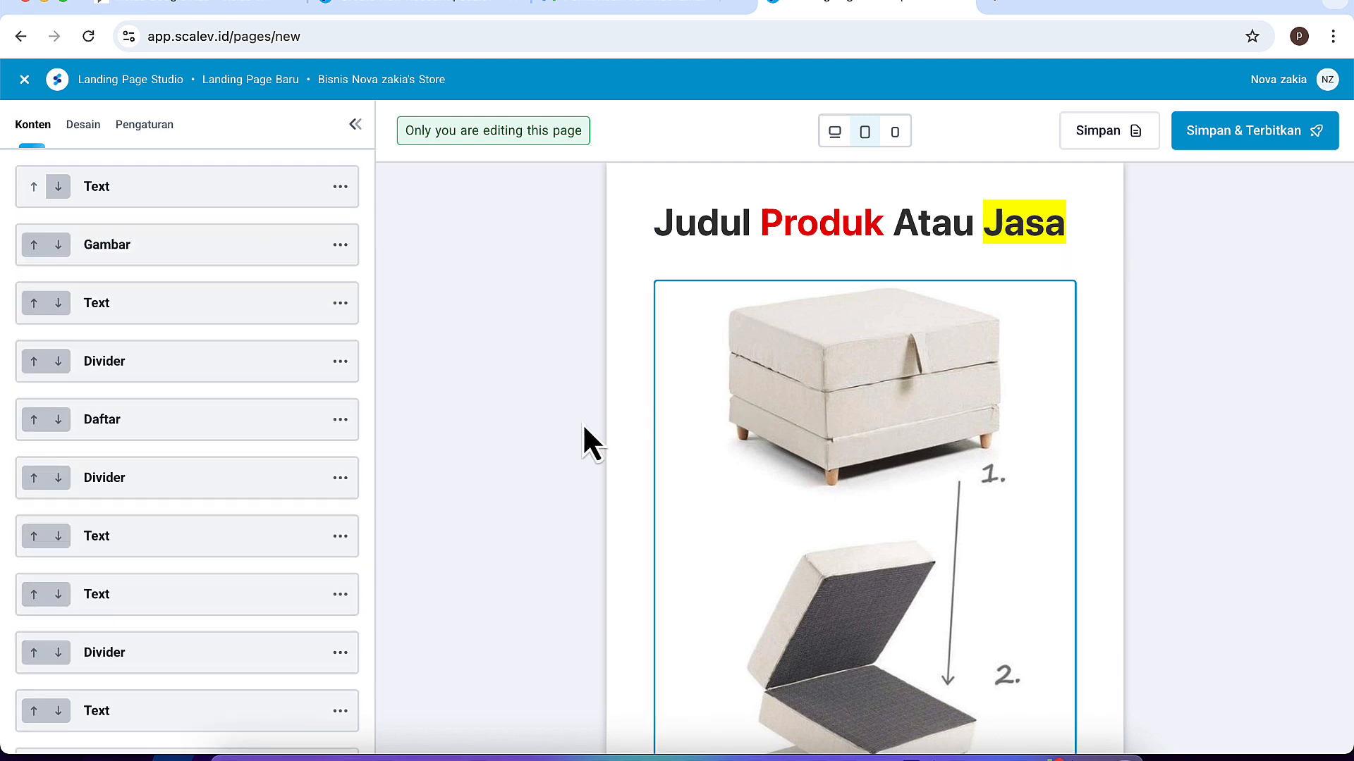
# Open the Gambar component of the product image below the headline for editing
pyautogui.scroll(-2, 557, 430)
pyautogui.scroll(-1, 515, 367)
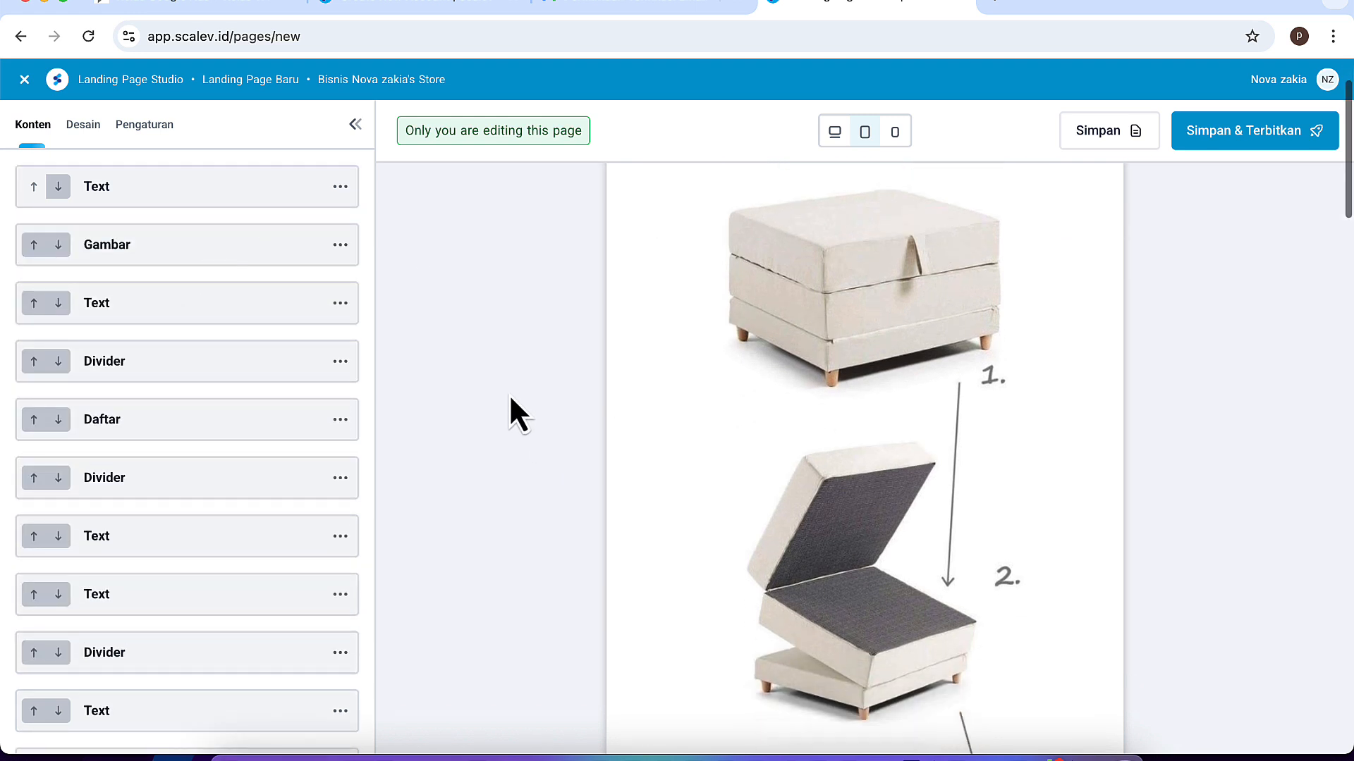
pyautogui.scroll(-1, 509, 393)
pyautogui.click(751, 323)
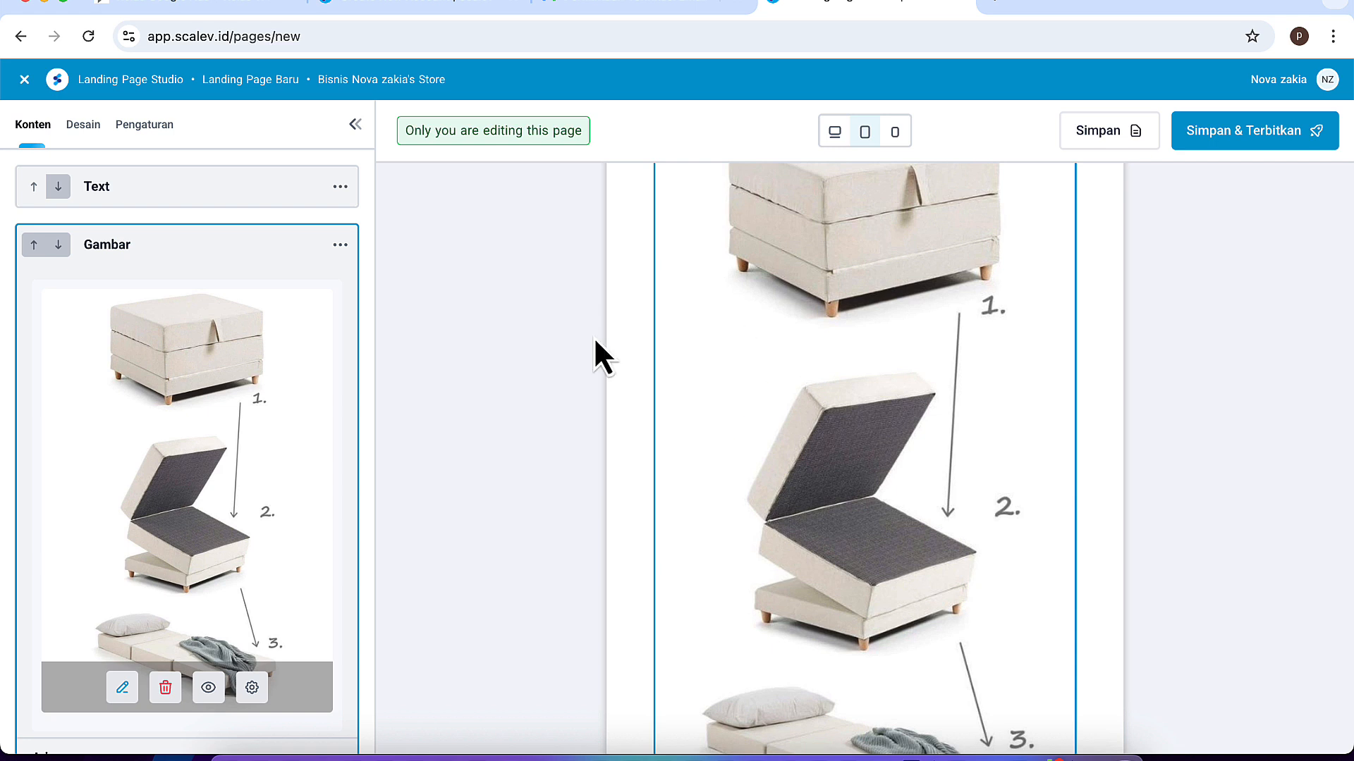
pyautogui.scroll(-4, 210, 467)
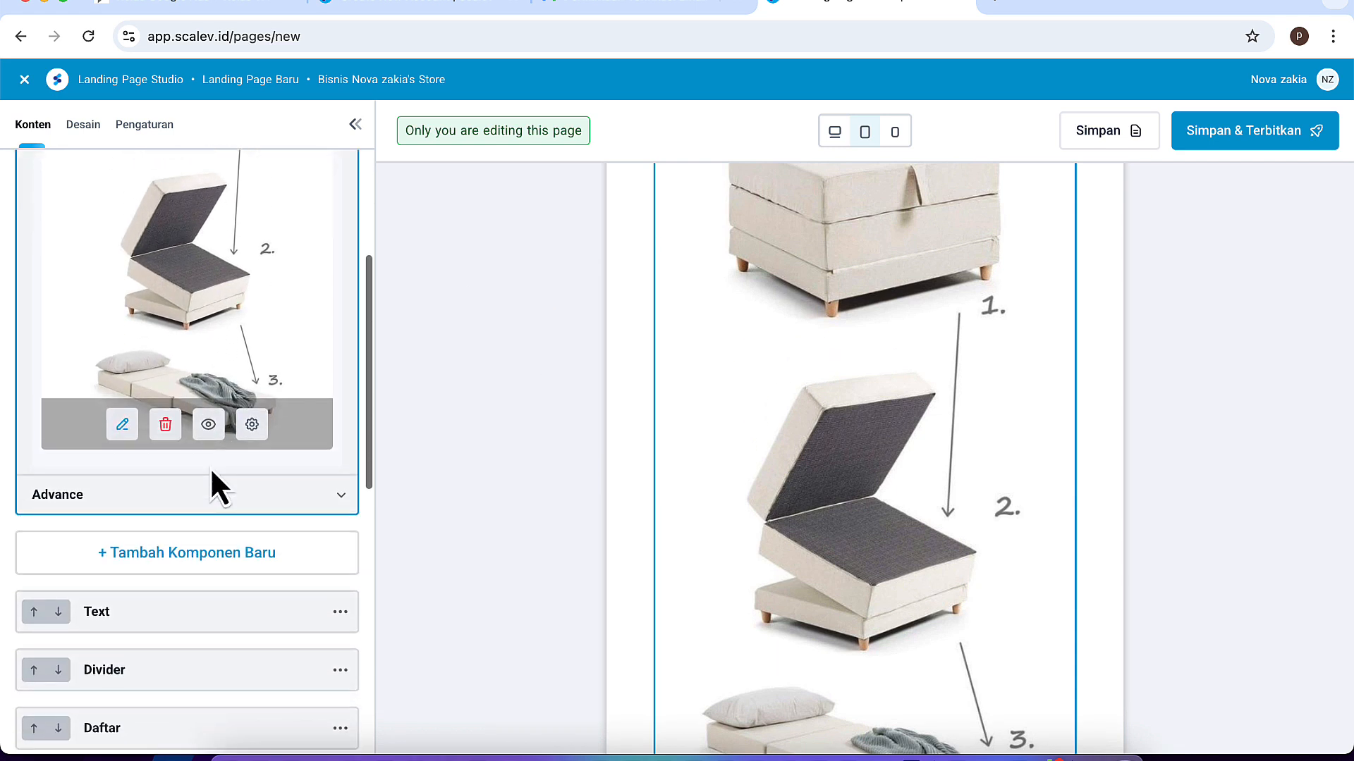
pyautogui.scroll(4, 210, 467)
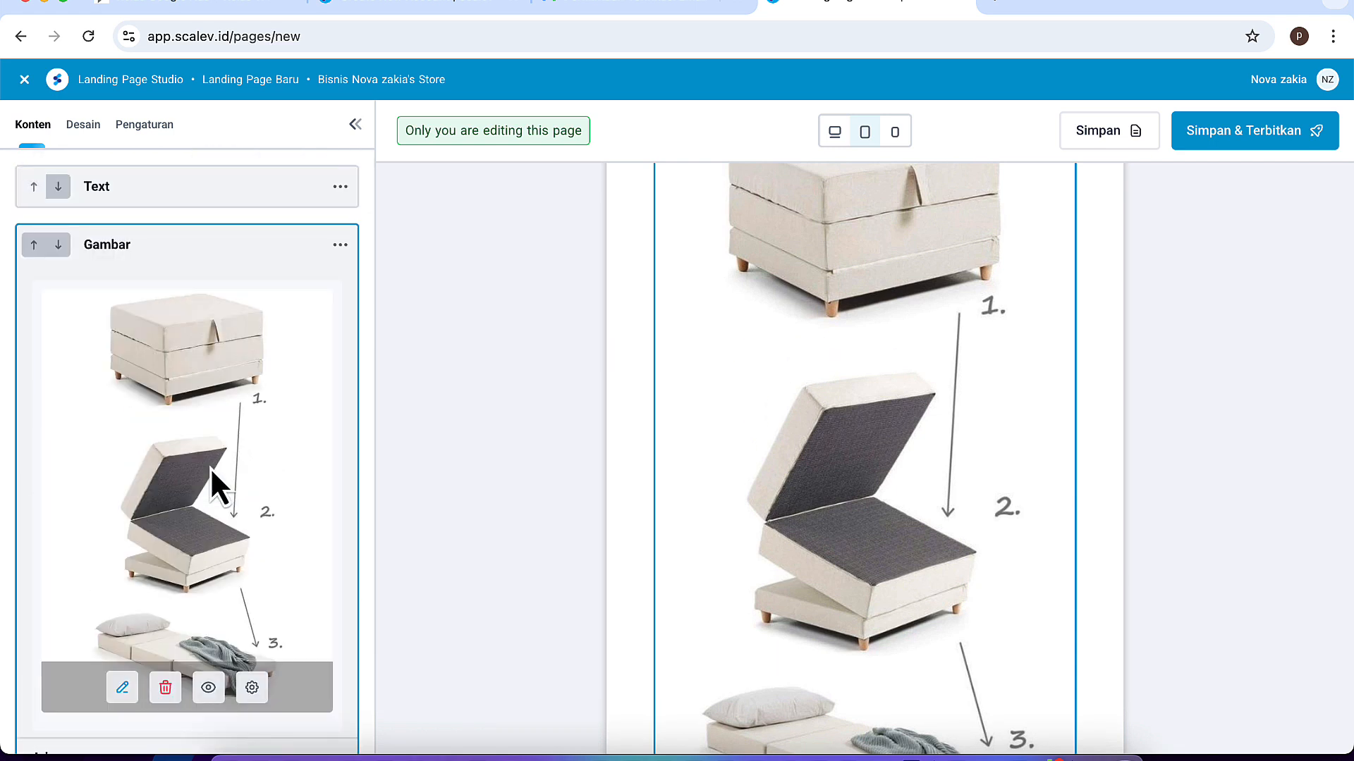
pyautogui.scroll(2, 852, 395)
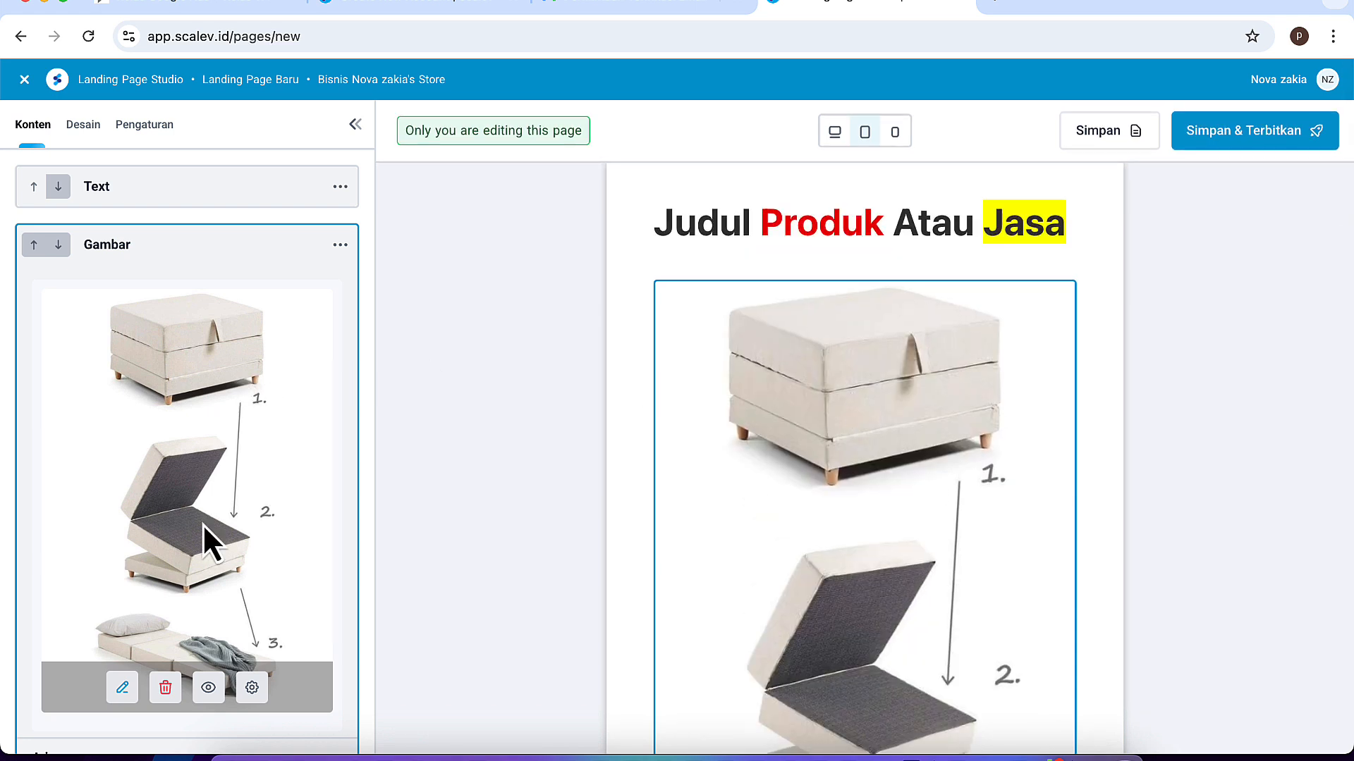
pyautogui.scroll(-2, 204, 557)
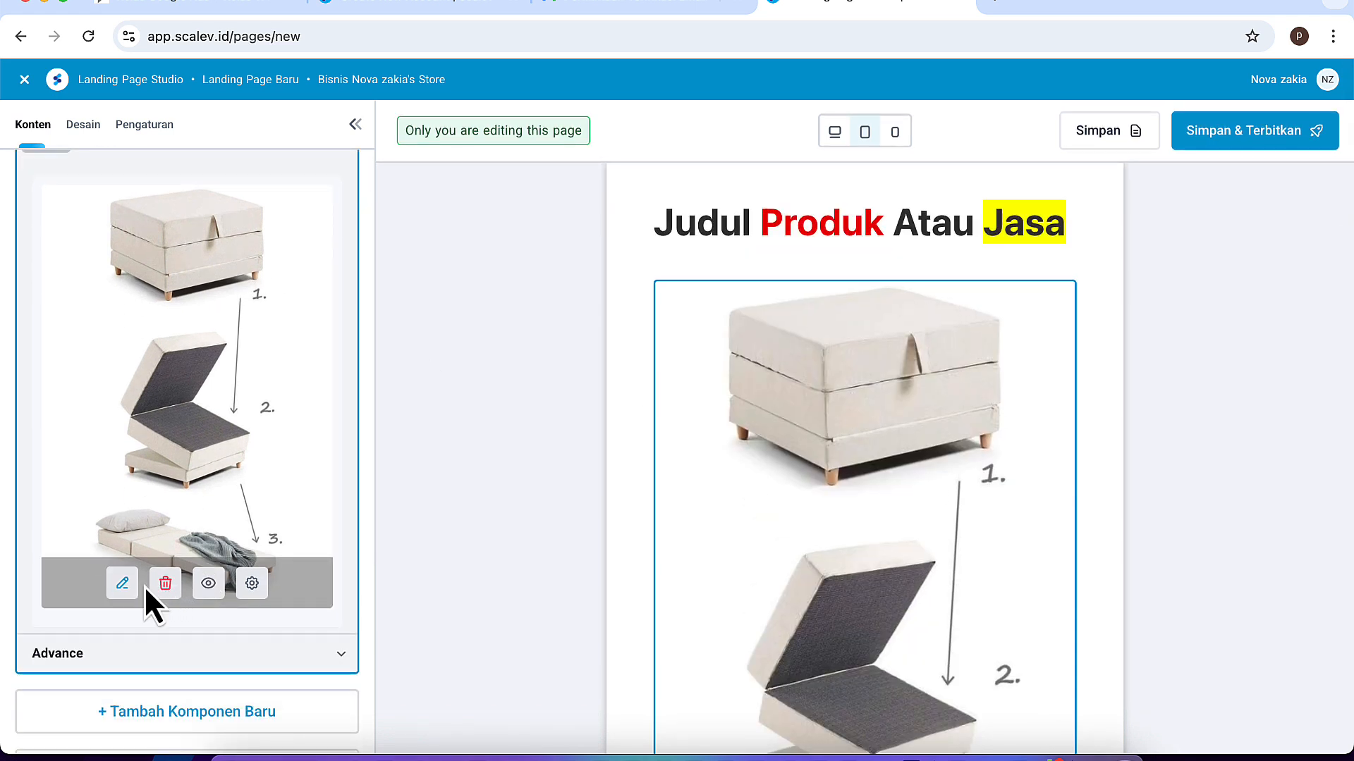
# Replace the product image with the Desktop screenshot whose file name ends in 21.52.40 and check it in the page preview
pyautogui.click(123, 584)
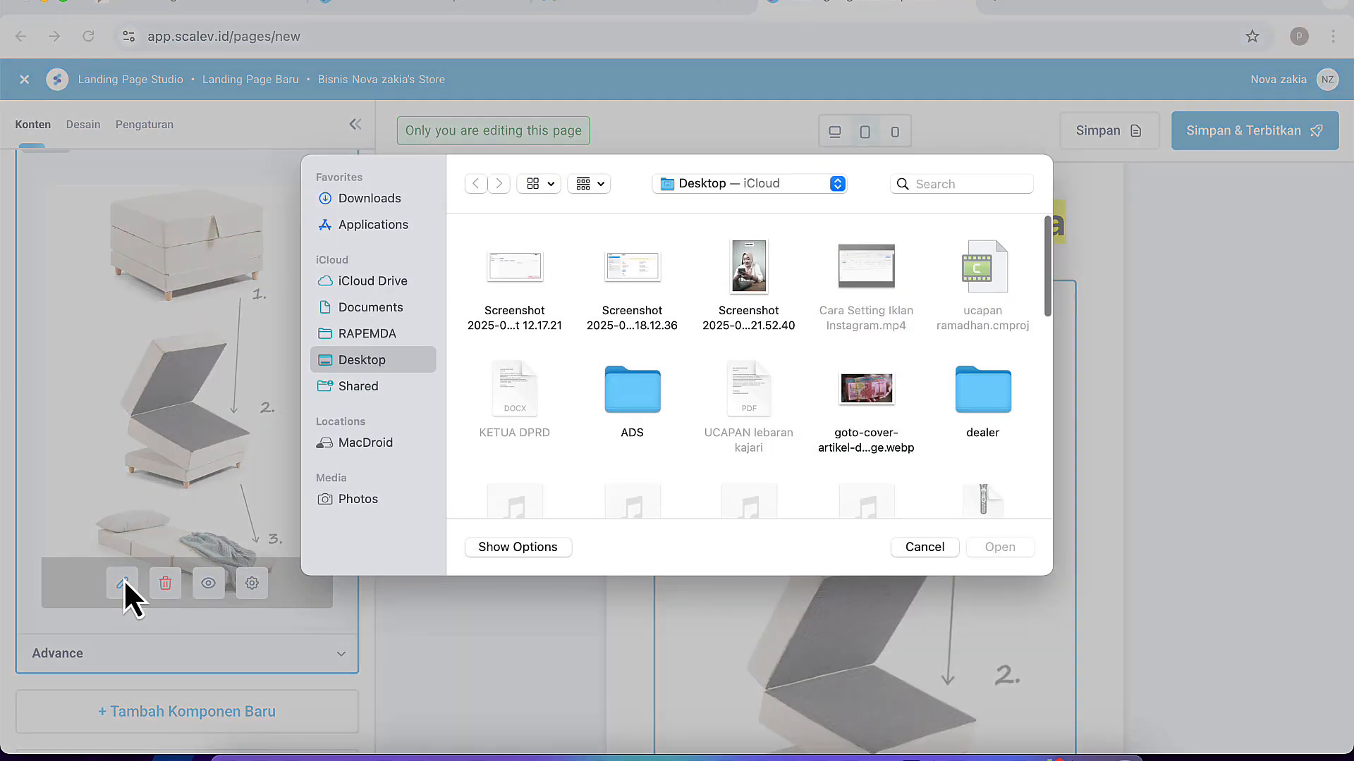
pyautogui.scroll(-2, 679, 464)
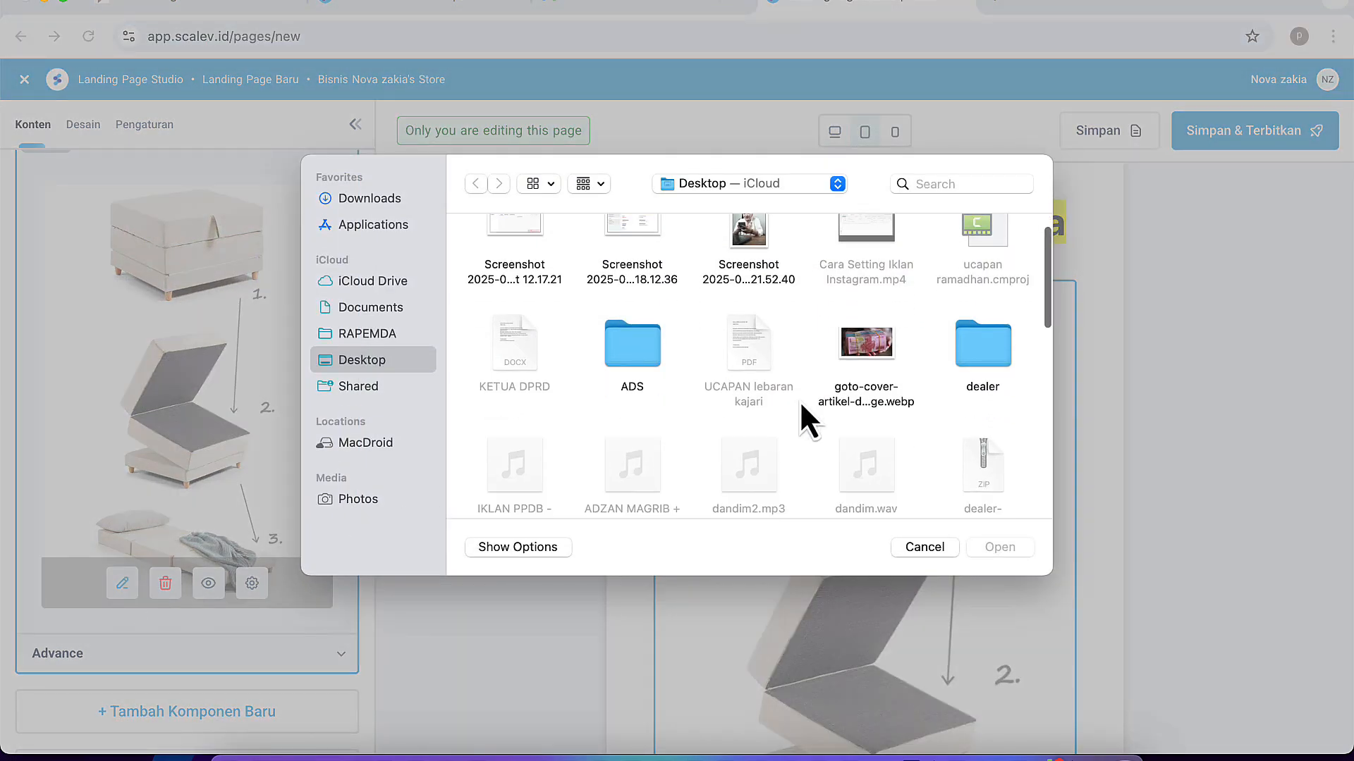
pyautogui.scroll(-5, 712, 401)
pyautogui.scroll(5, 709, 401)
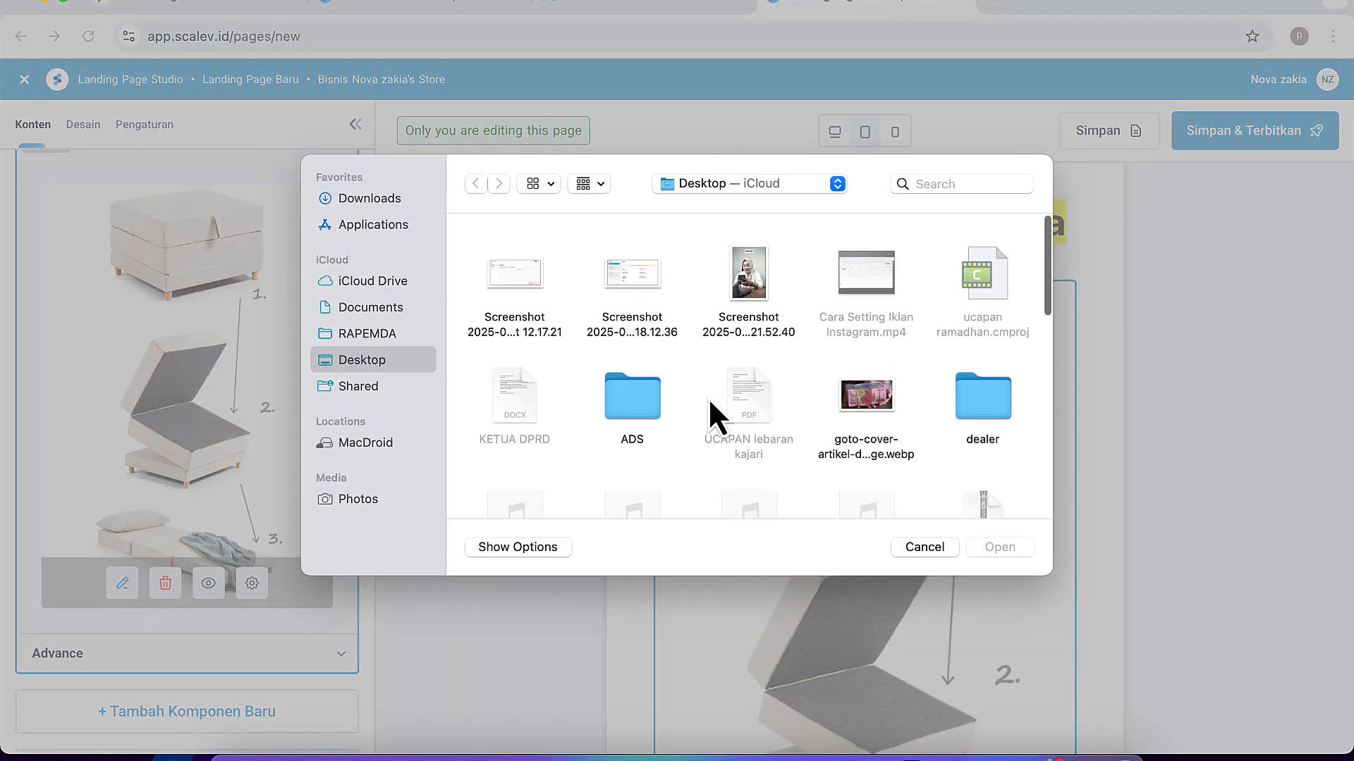
pyautogui.scroll(-5, 710, 402)
pyautogui.scroll(-3, 708, 396)
pyautogui.scroll(6, 708, 397)
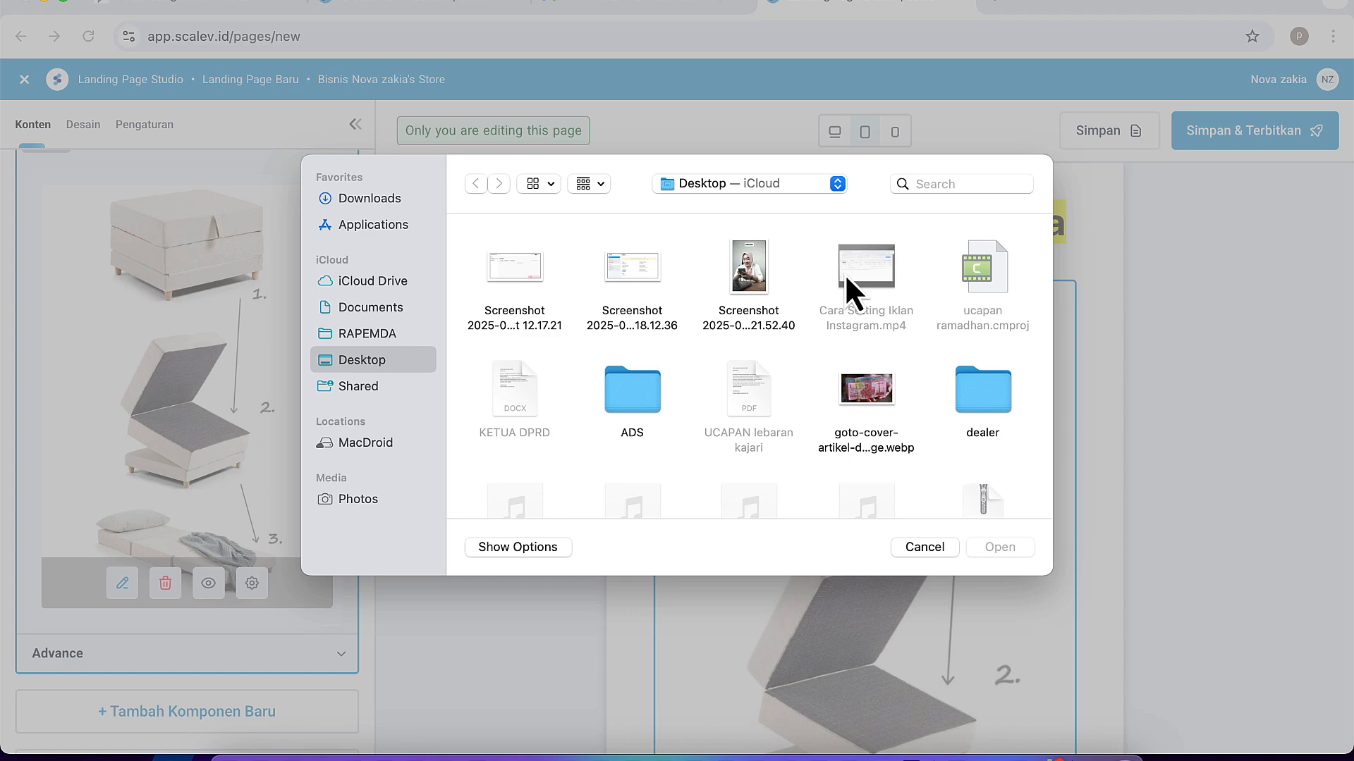
pyautogui.click(750, 268)
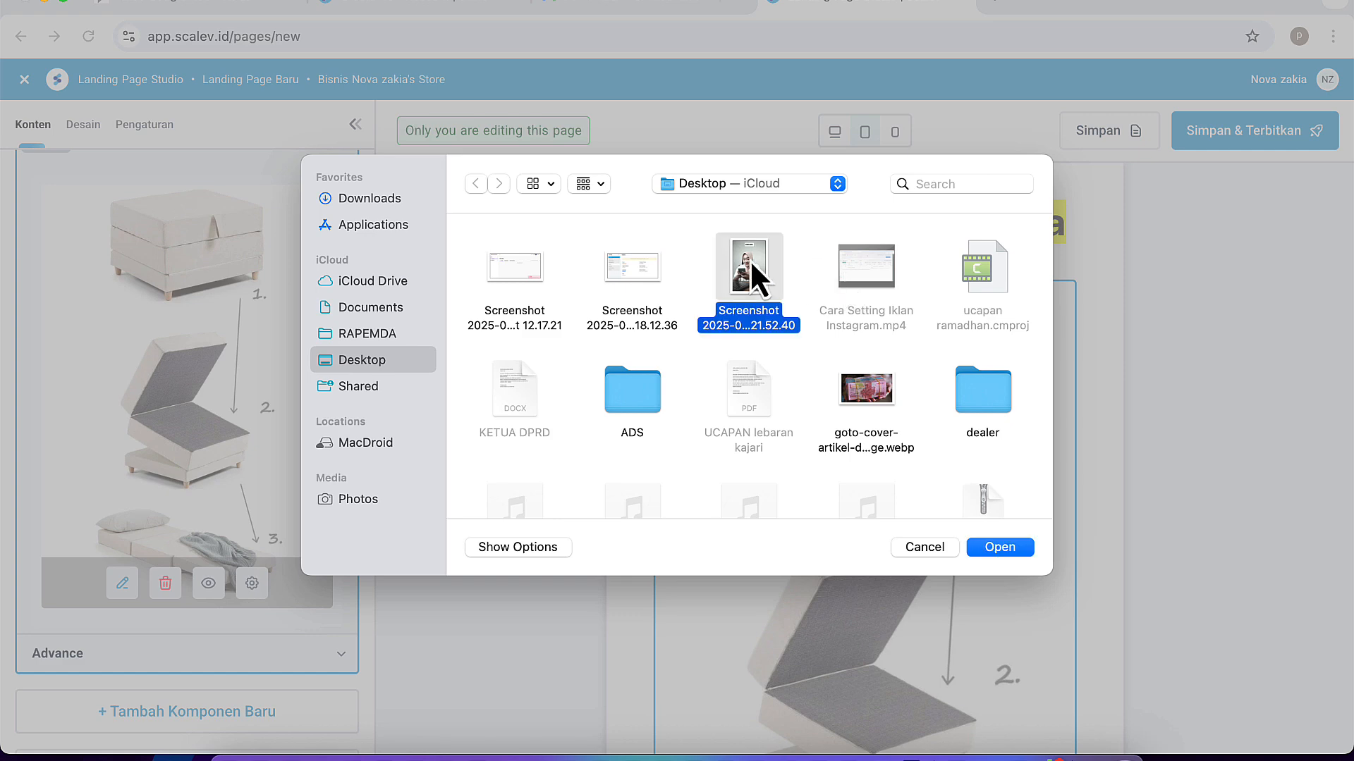
pyautogui.click(1004, 553)
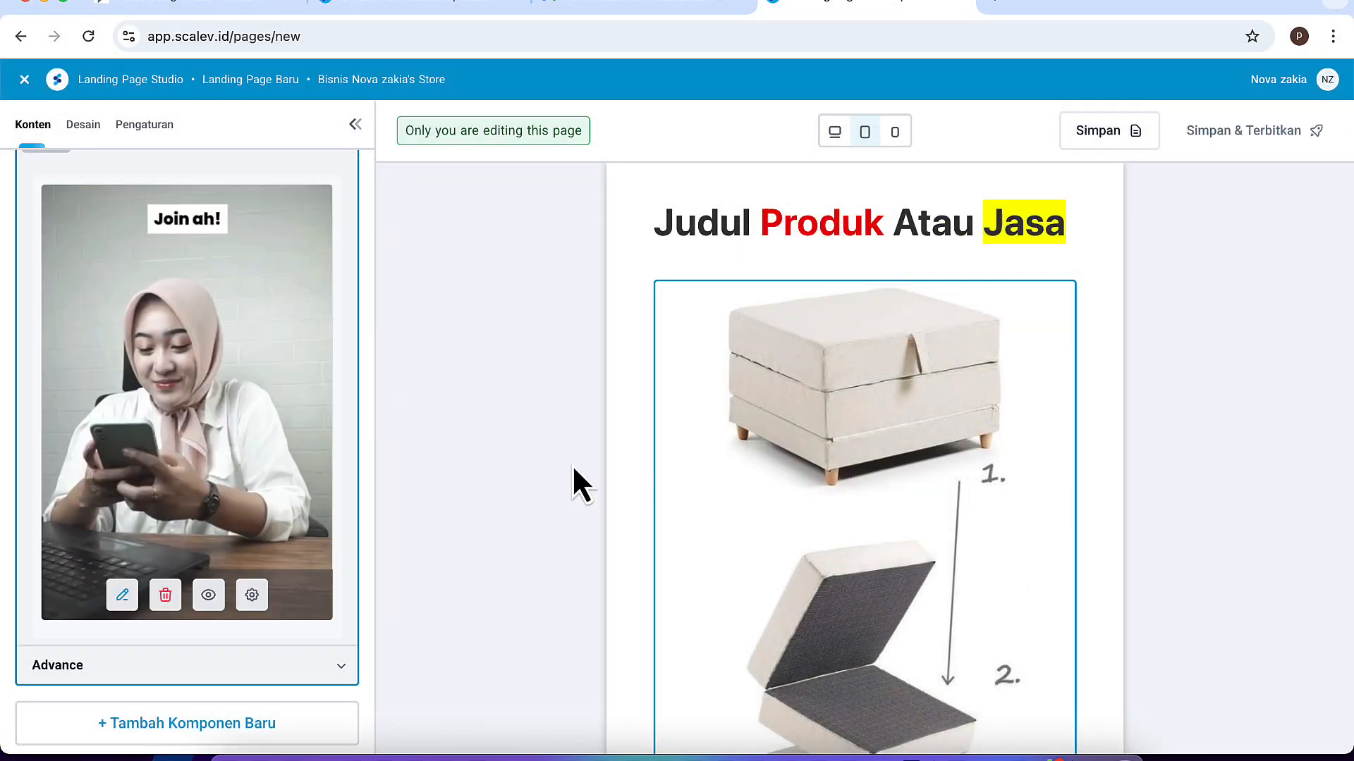
pyautogui.scroll(-10, 798, 575)
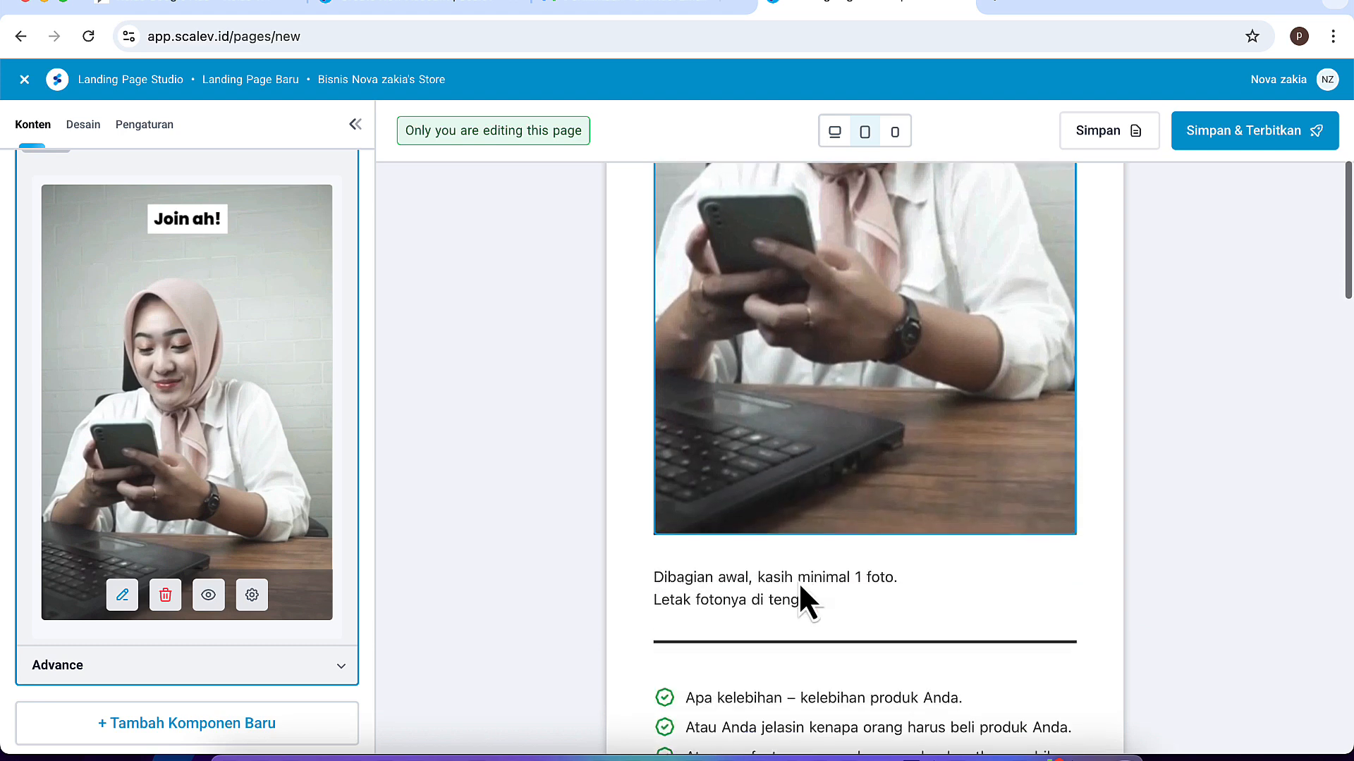
pyautogui.scroll(7, 799, 582)
pyautogui.scroll(2, 798, 582)
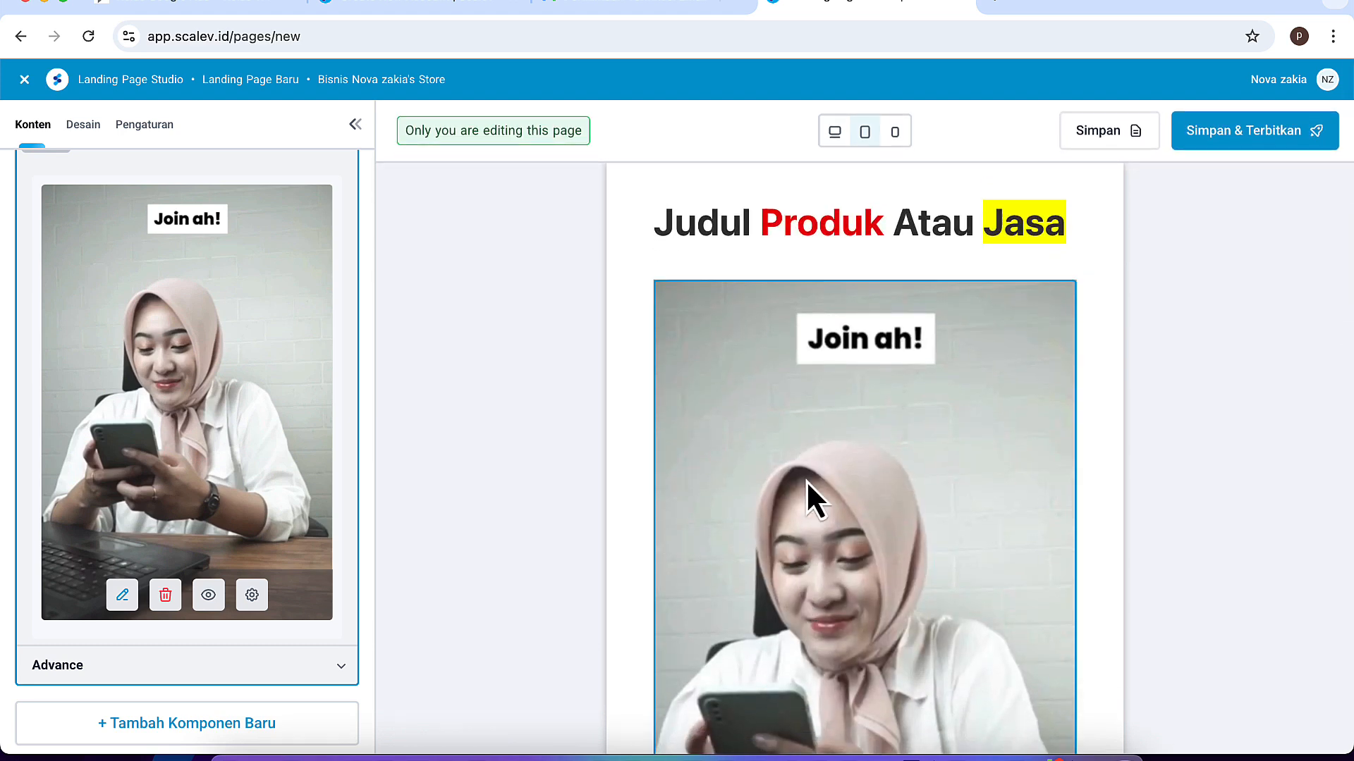
pyautogui.scroll(-2, 788, 451)
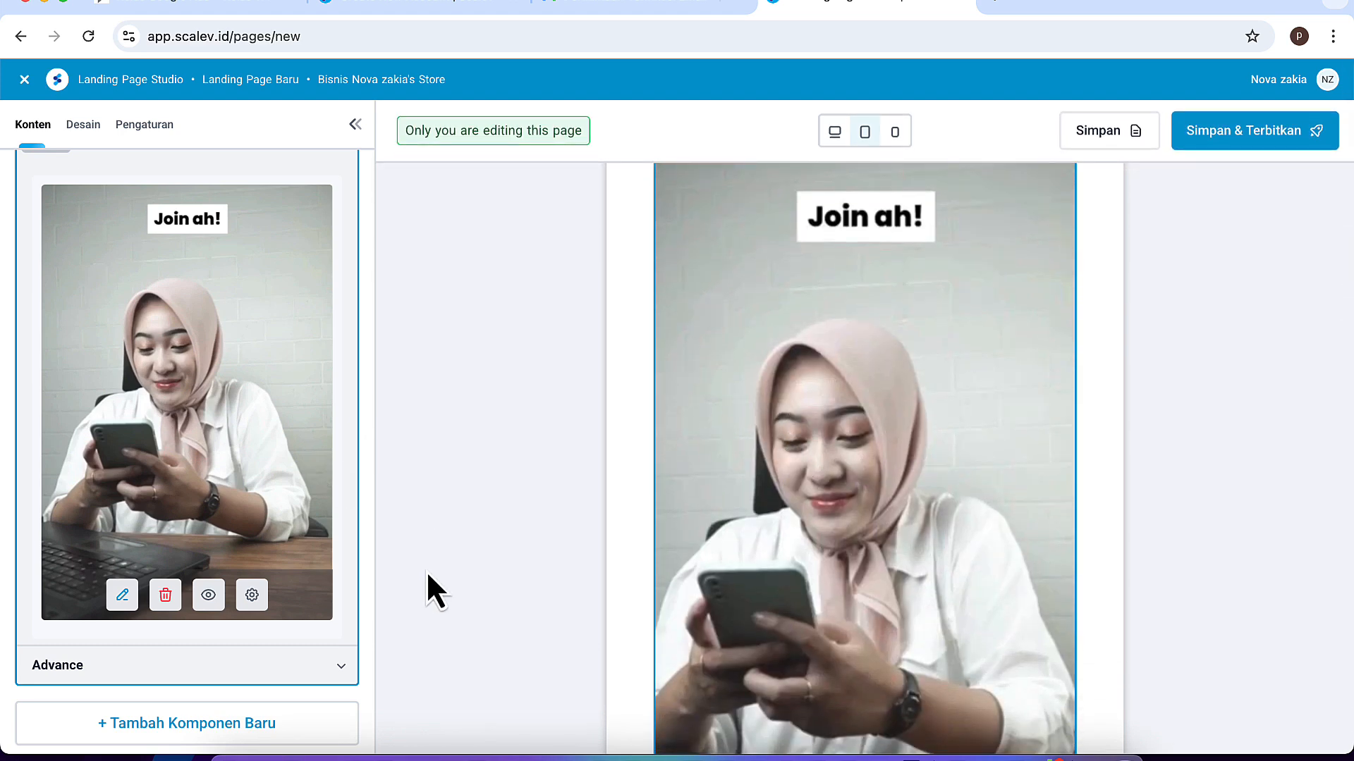
# Expand the Advance design options of the product image component
pyautogui.scroll(-3, 794, 565)
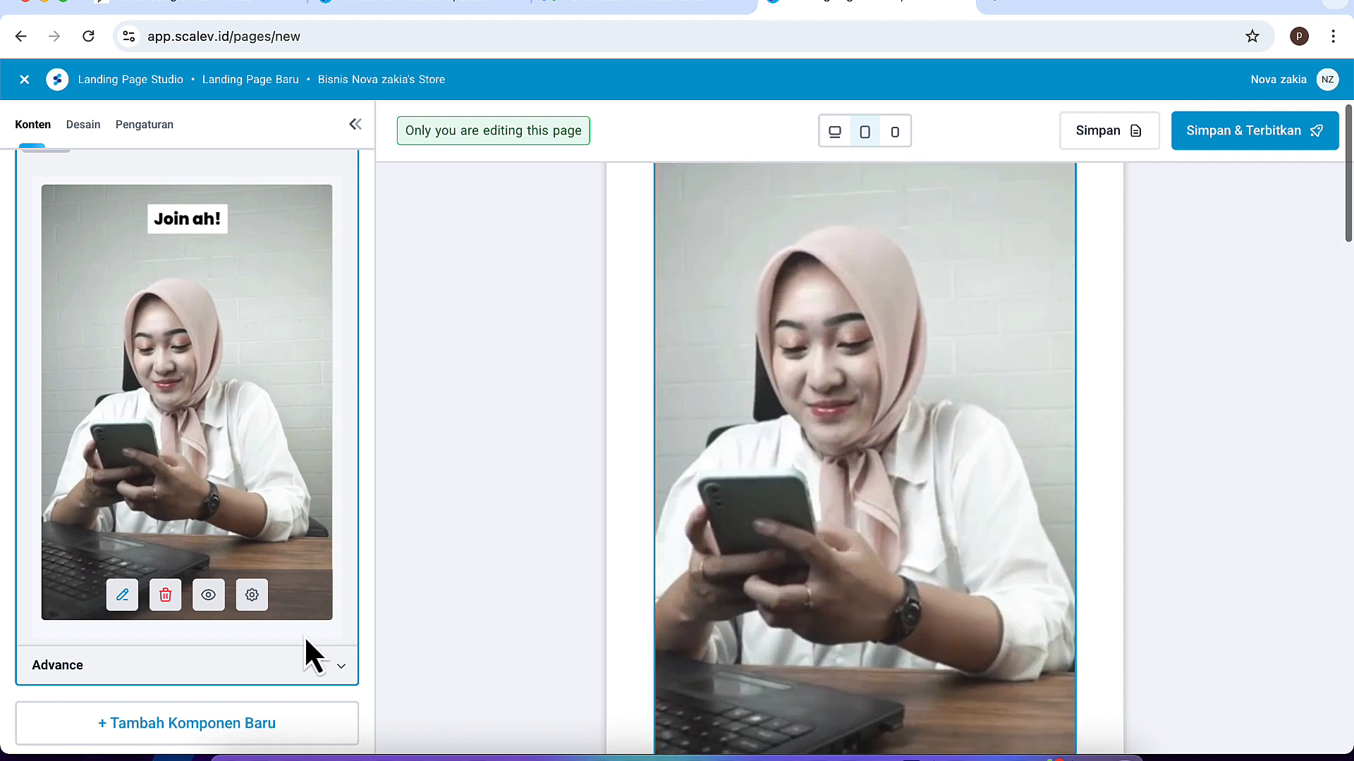
pyautogui.scroll(-2, 226, 682)
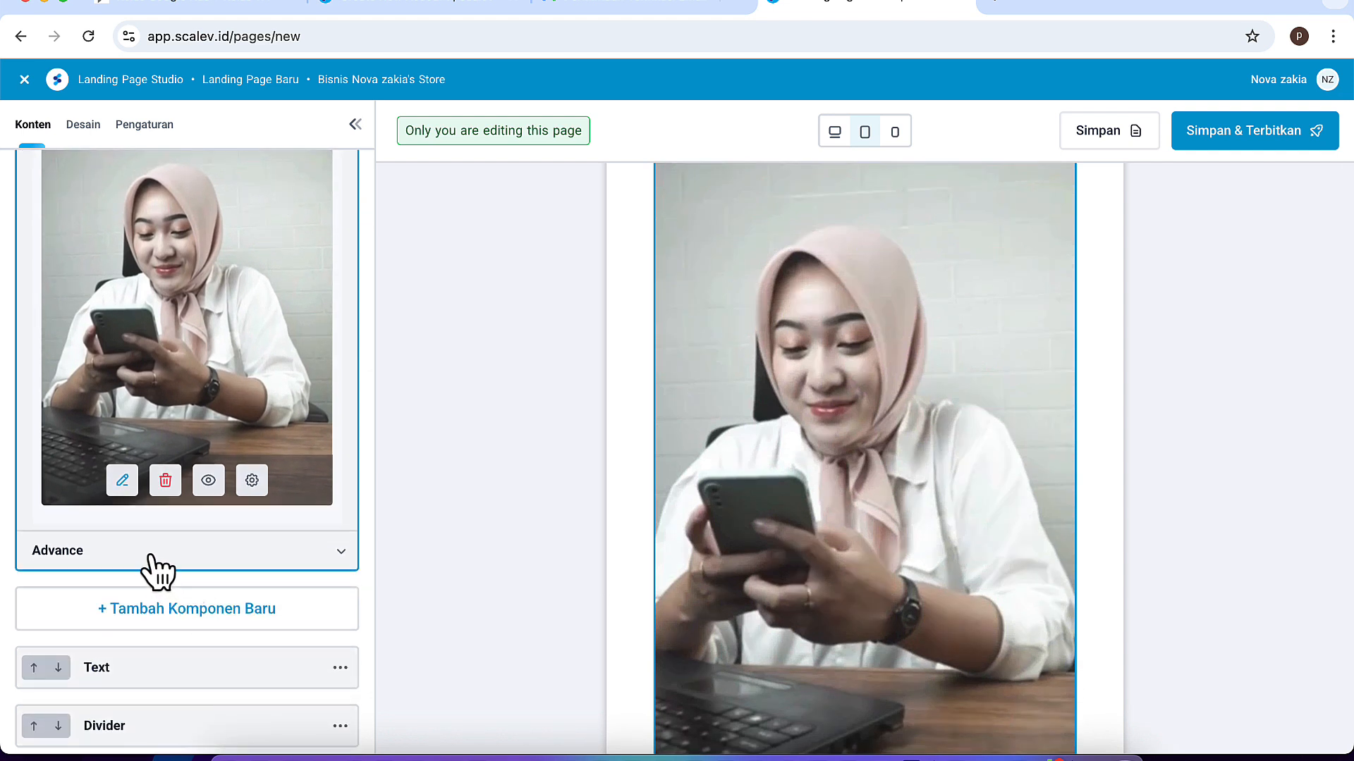
pyautogui.click(156, 564)
pyautogui.scroll(-2, 254, 607)
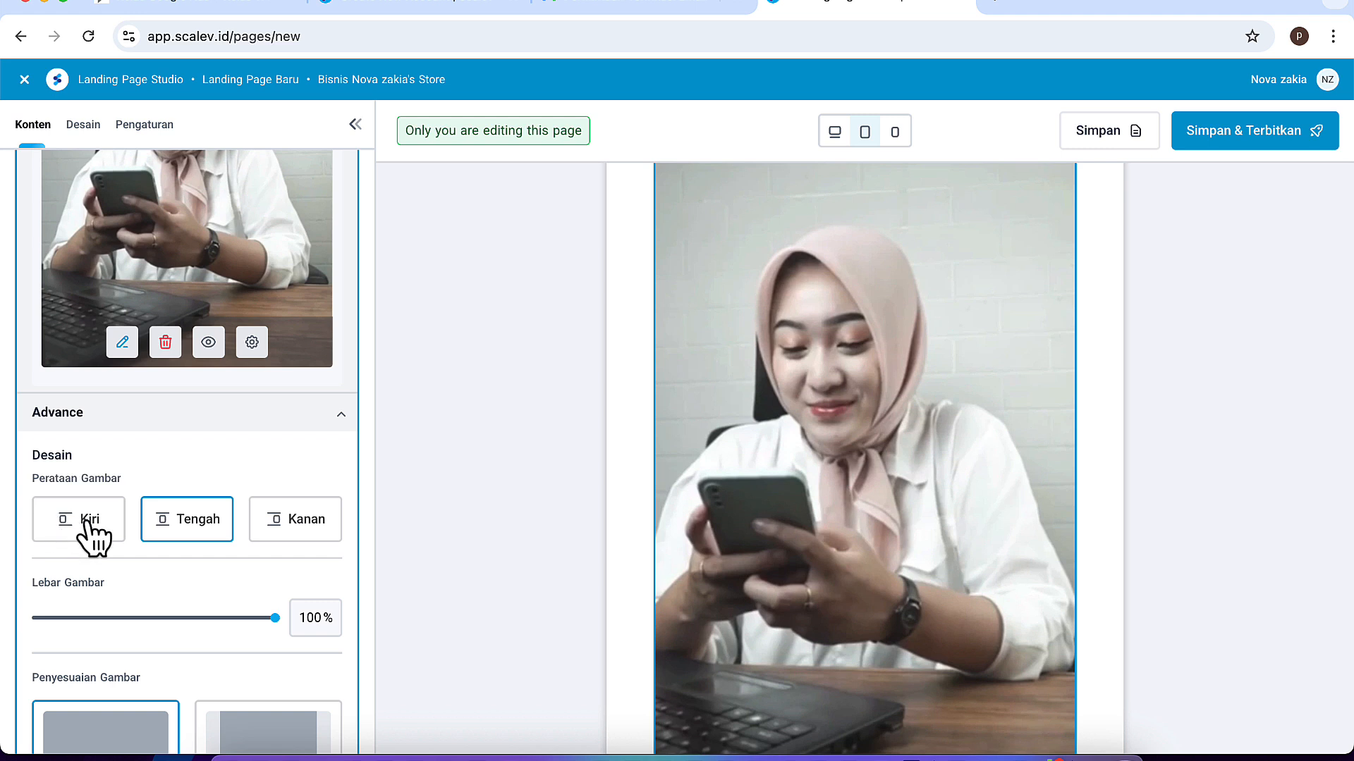
# Try the left and right alignments on the product image, return to Tengah, and keep the image width at 100%
pyautogui.click(83, 522)
pyautogui.click(172, 522)
pyautogui.click(326, 540)
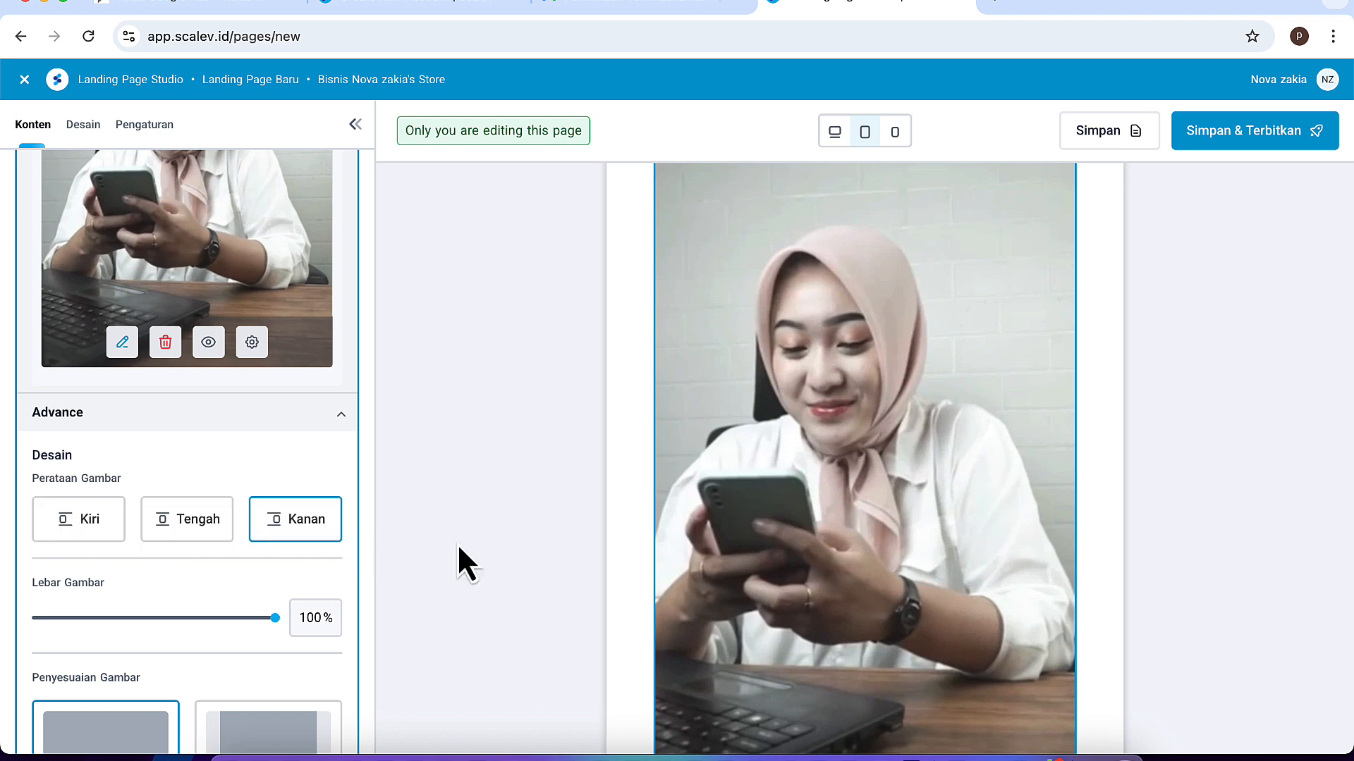
pyautogui.click(183, 530)
pyautogui.scroll(-3, 181, 583)
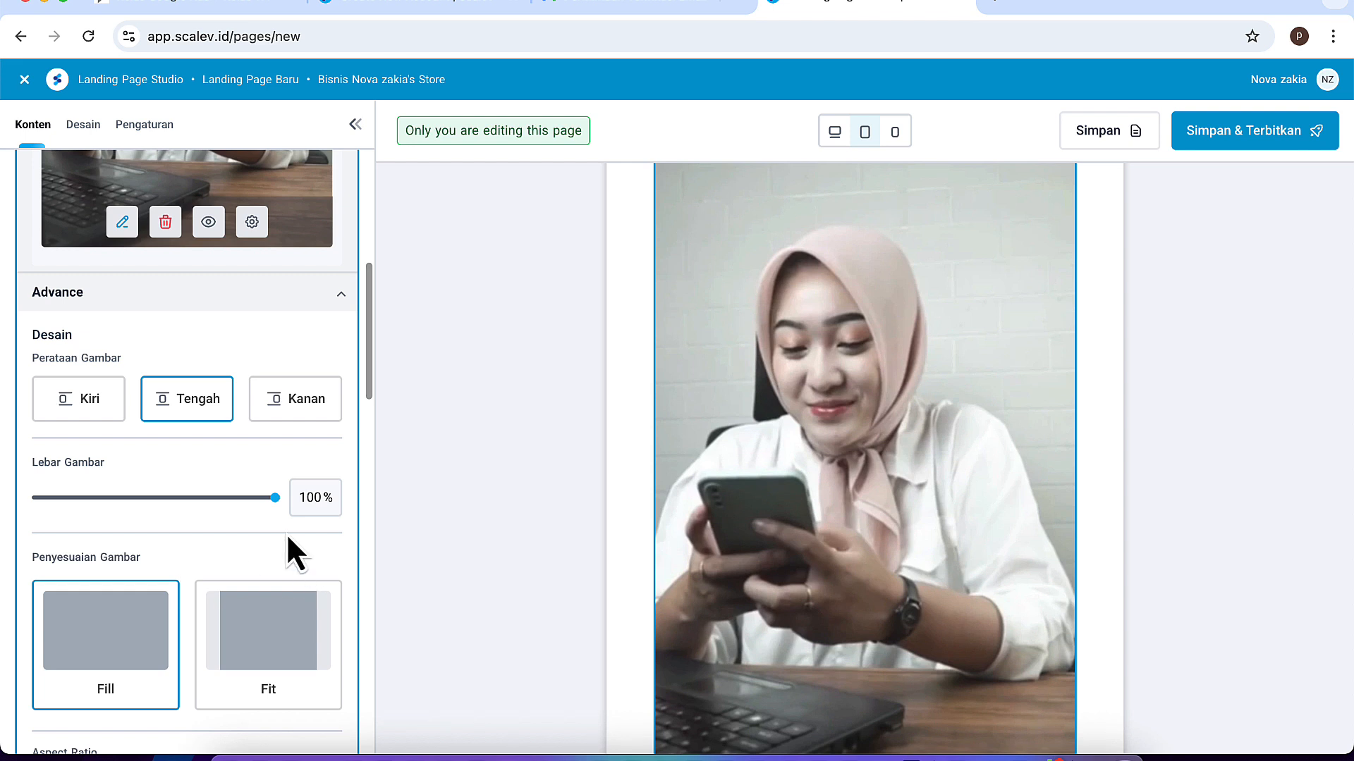
pyautogui.moveTo(275, 498); pyautogui.dragTo(297, 499)
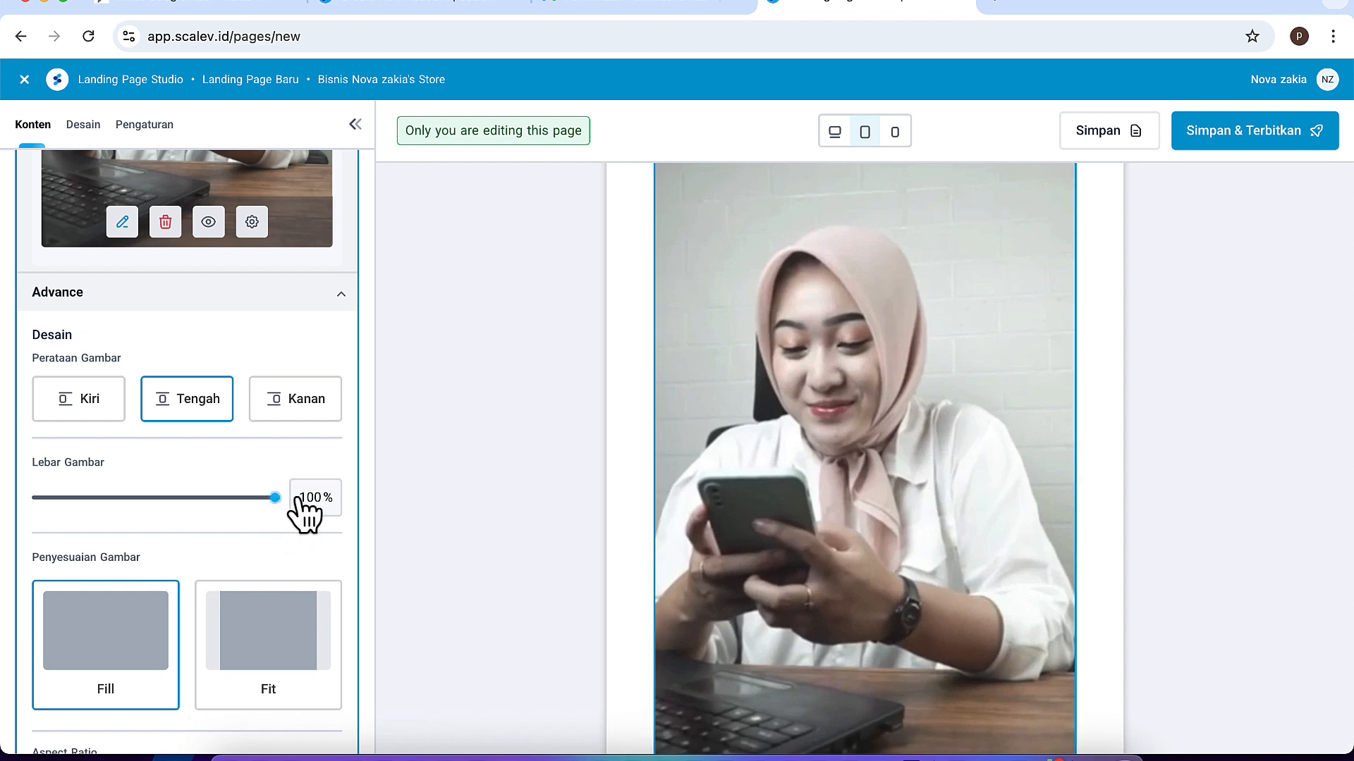
# Try the Fit image adjustment on the product image, compare it in the preview, and restore Fill
pyautogui.scroll(-3, 263, 543)
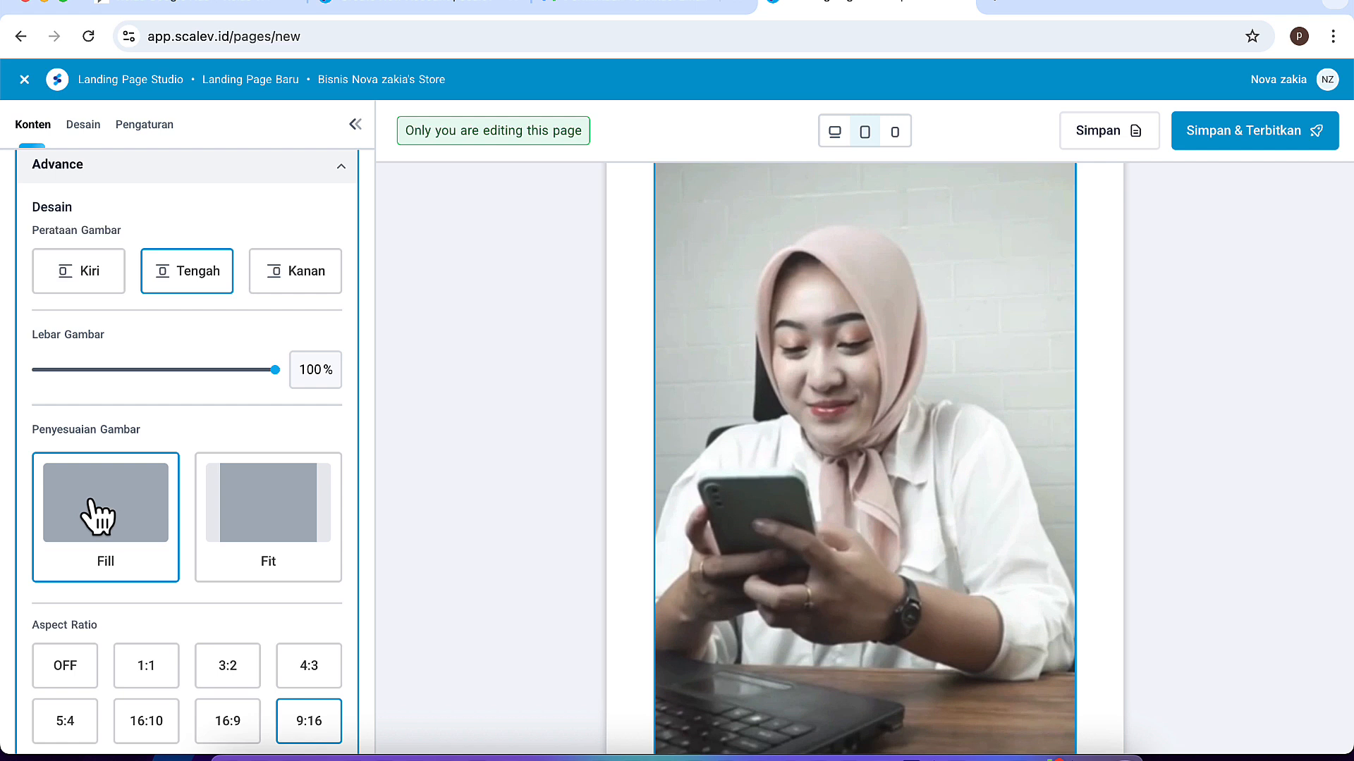
pyautogui.click(294, 549)
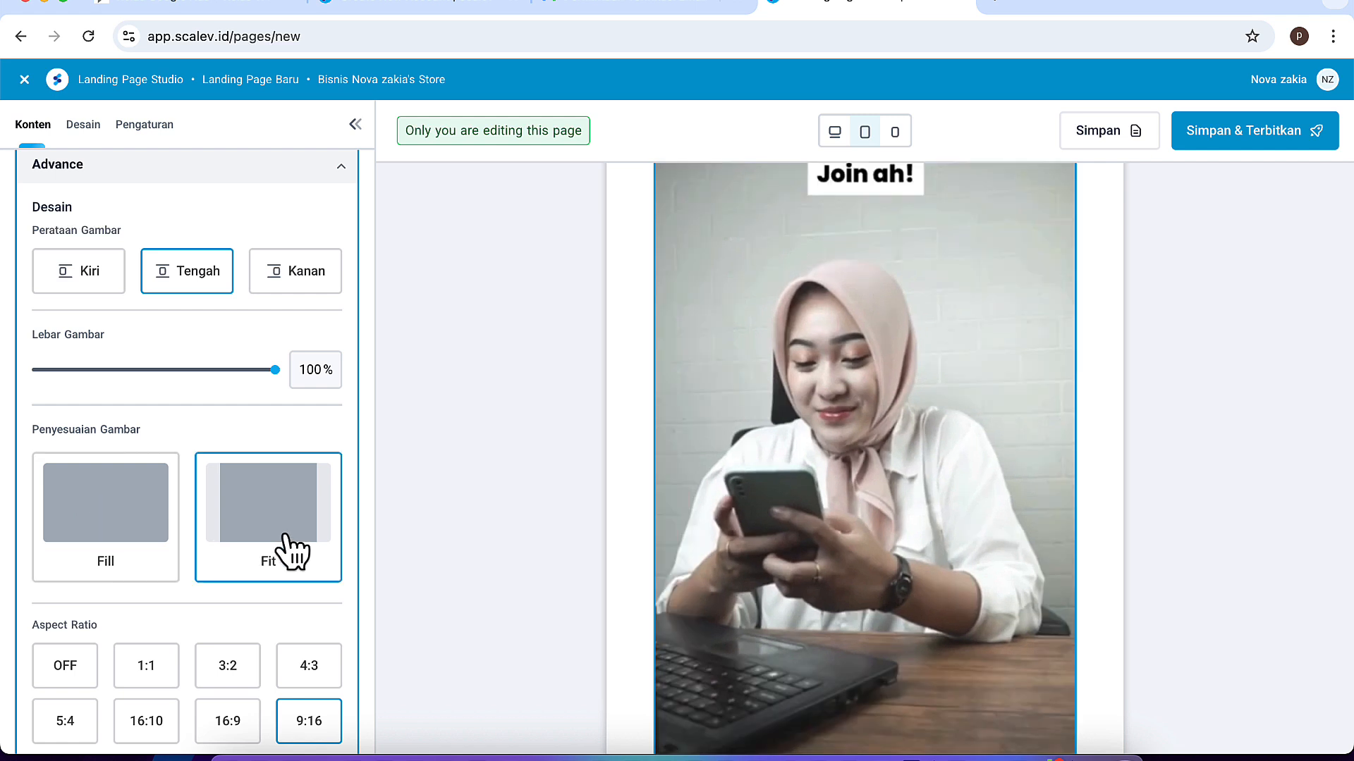
pyautogui.scroll(3, 867, 526)
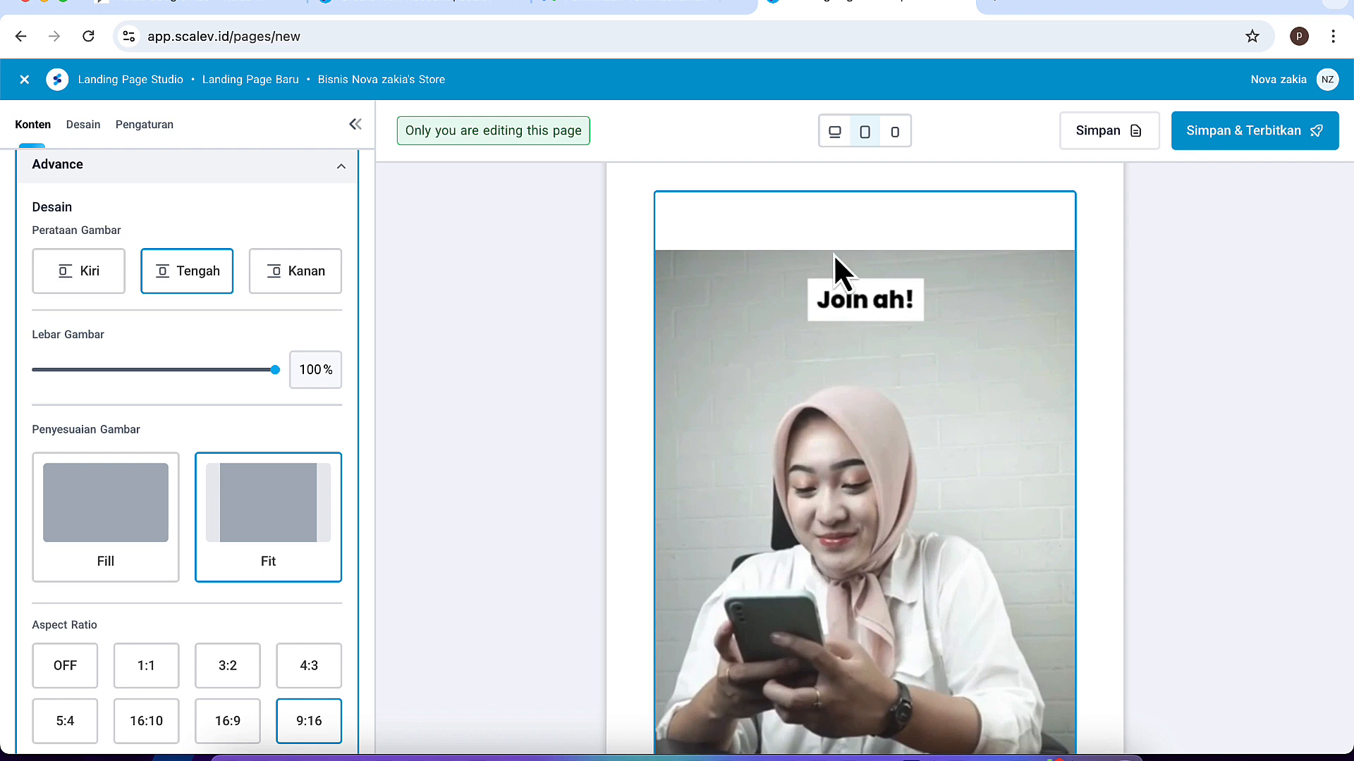
pyautogui.click(86, 519)
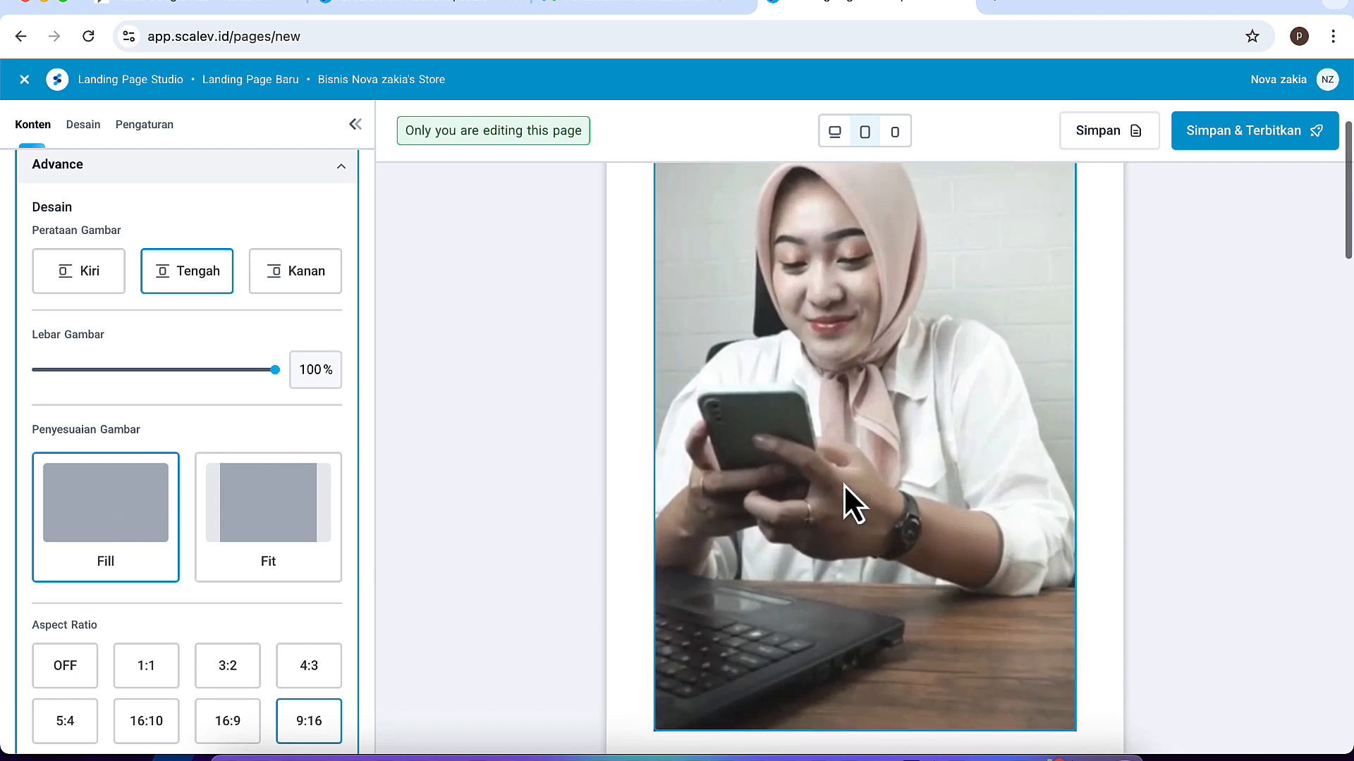
pyautogui.scroll(-3, 852, 505)
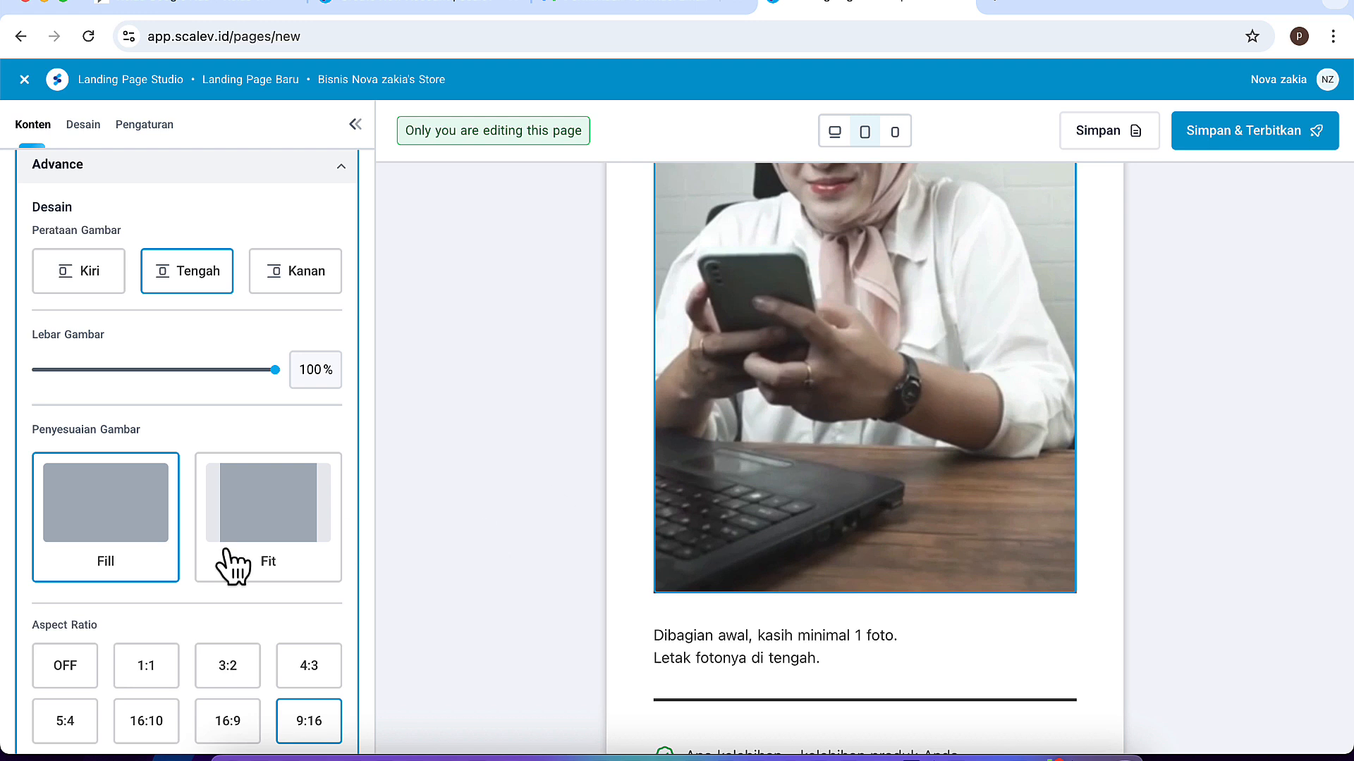
# Compare the OFF, 1:1 and 3:2 aspect ratios on the product image and set it to 4:3
pyautogui.scroll(-3, 183, 567)
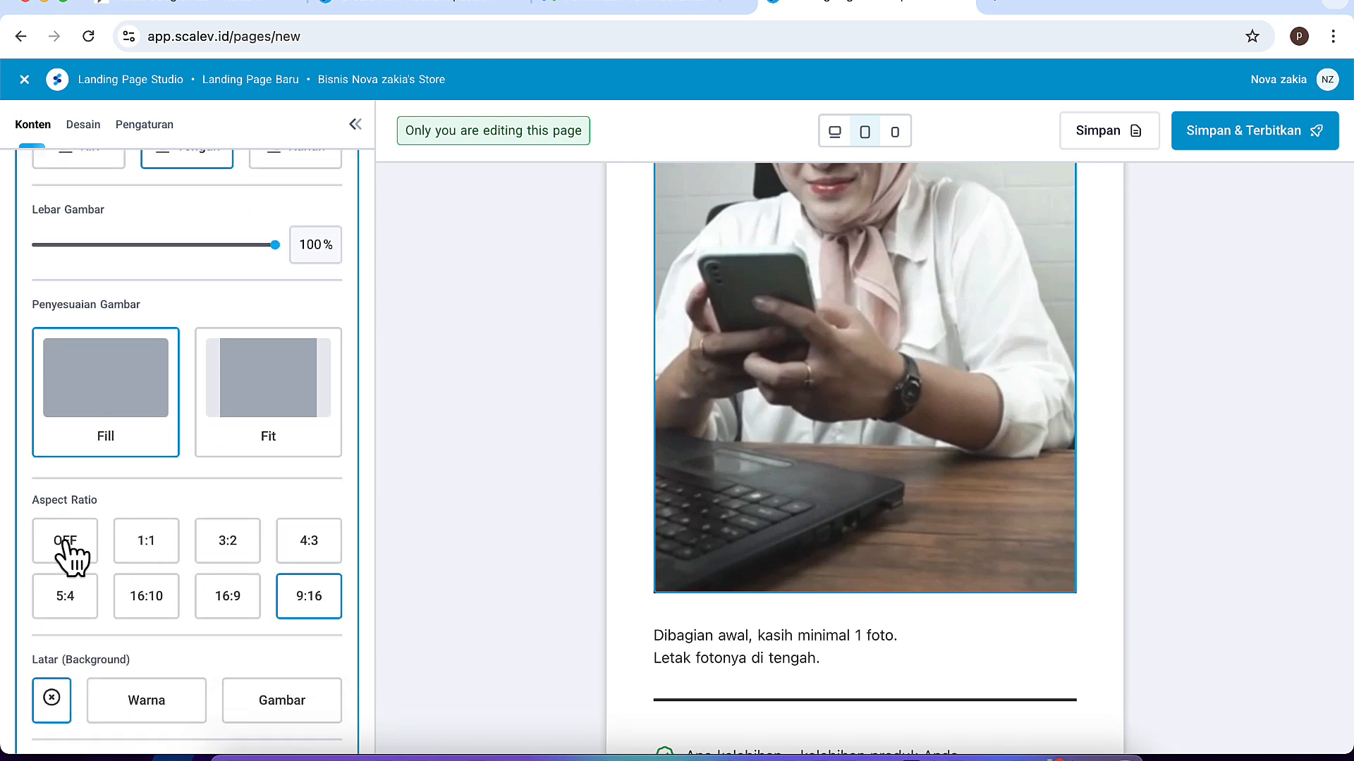
pyautogui.click(65, 547)
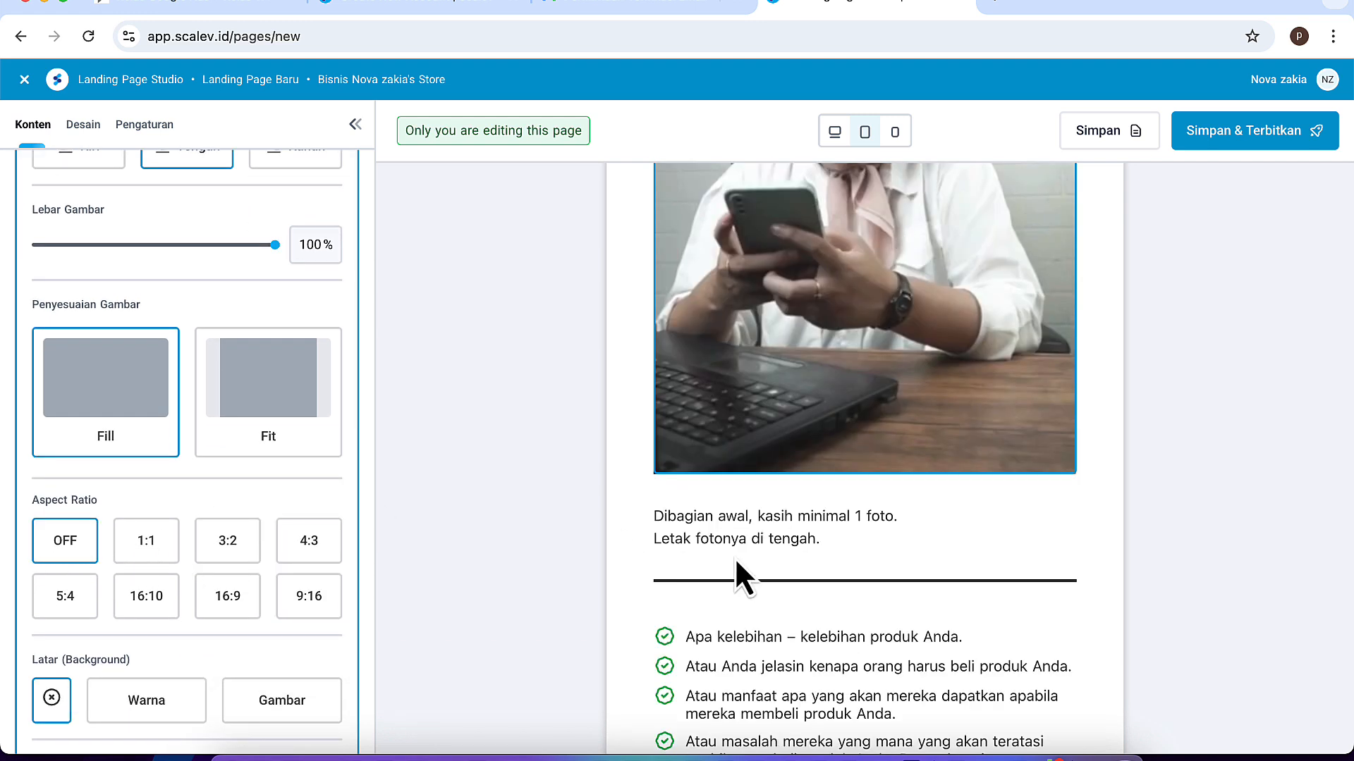
pyautogui.scroll(5, 763, 401)
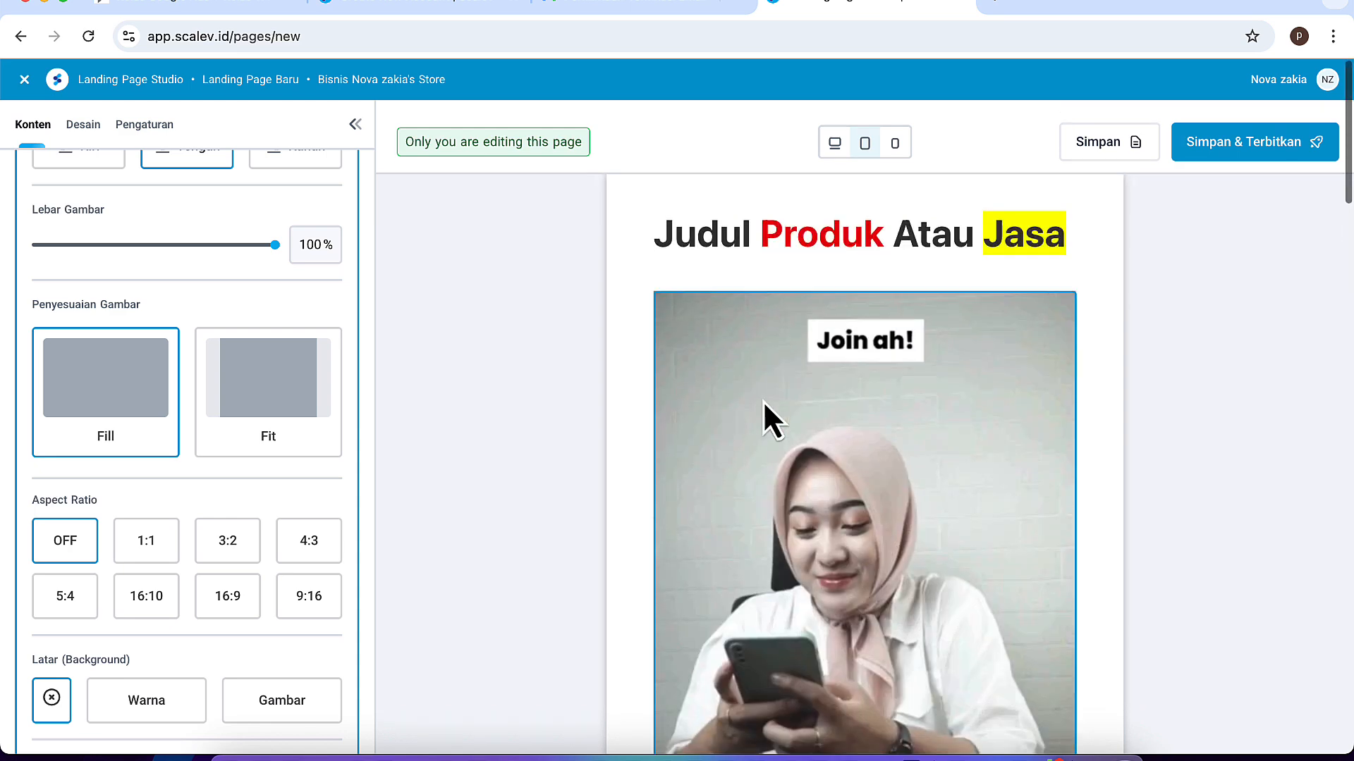
pyautogui.scroll(-3, 763, 400)
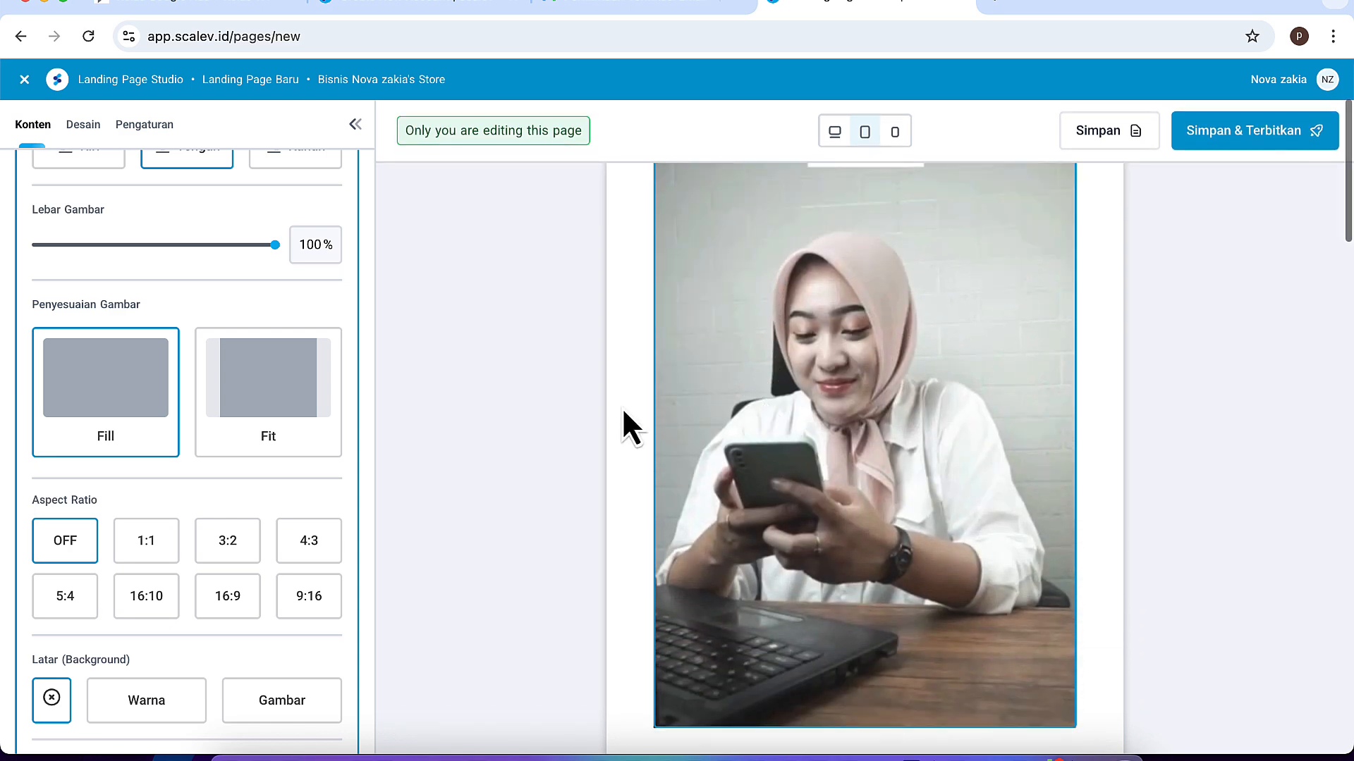
pyautogui.click(152, 545)
pyautogui.scroll(2, 516, 431)
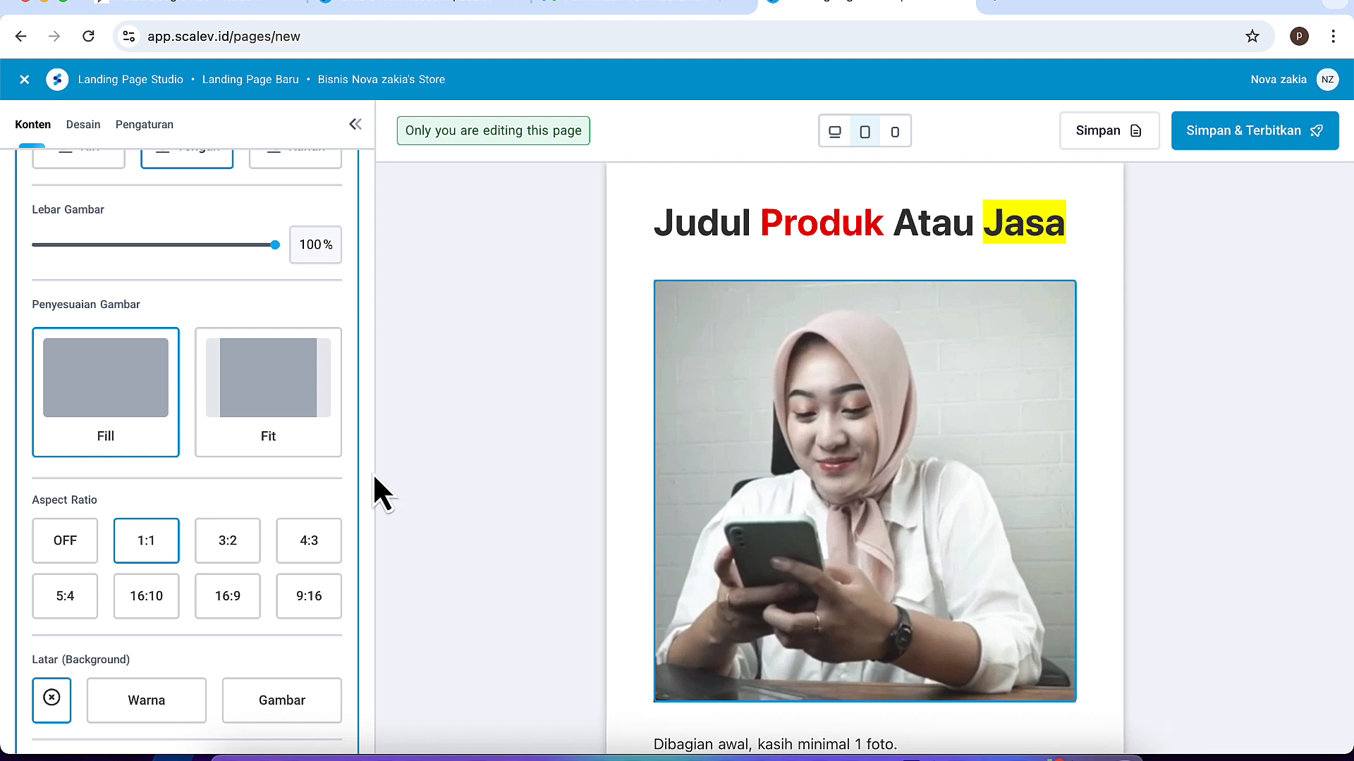
pyautogui.click(233, 555)
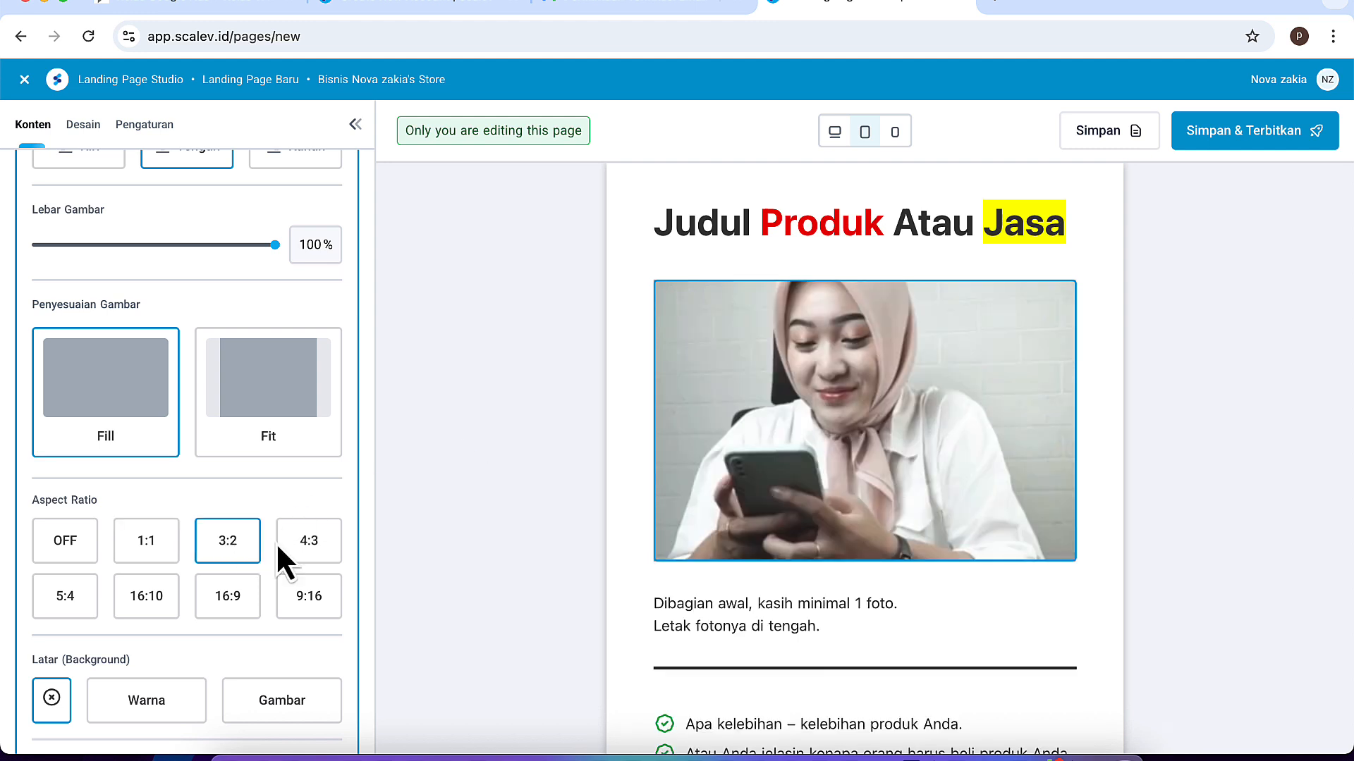
pyautogui.click(319, 545)
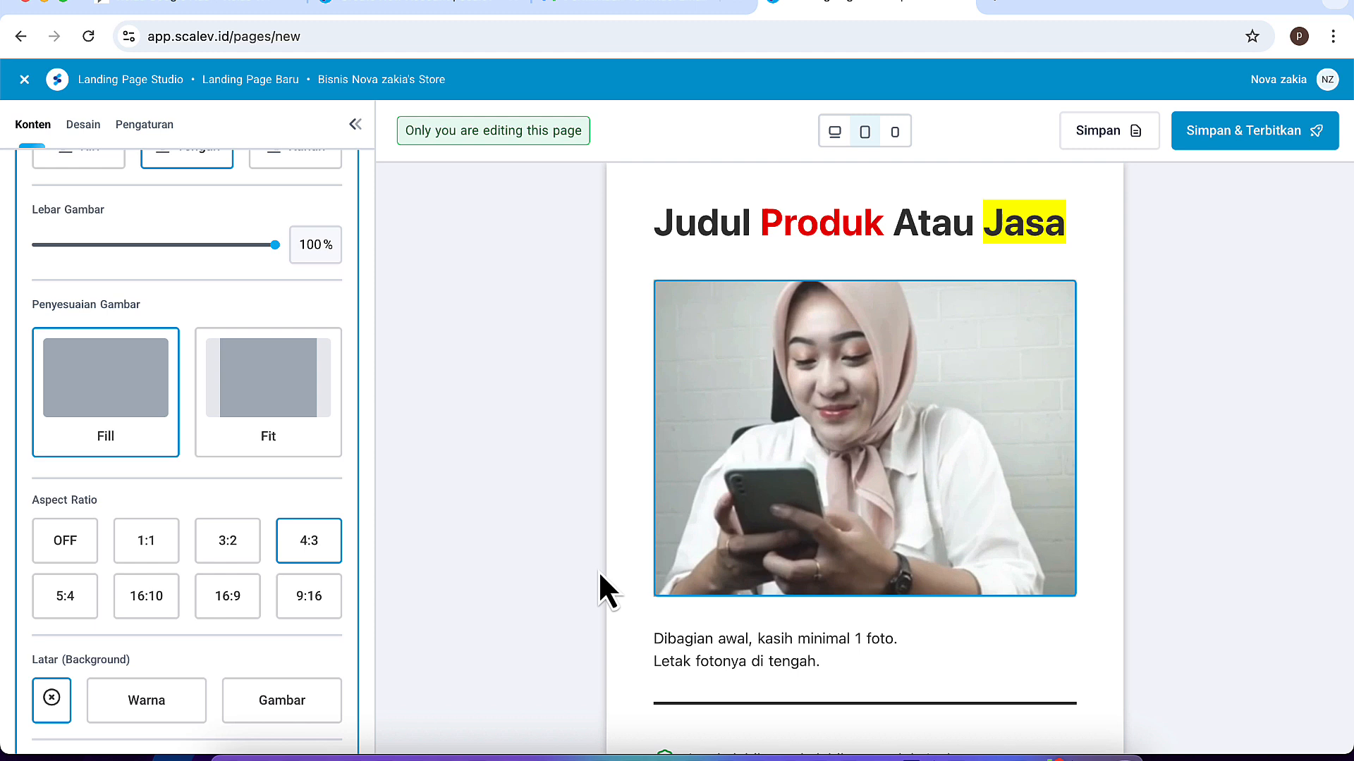
pyautogui.scroll(-10, 226, 526)
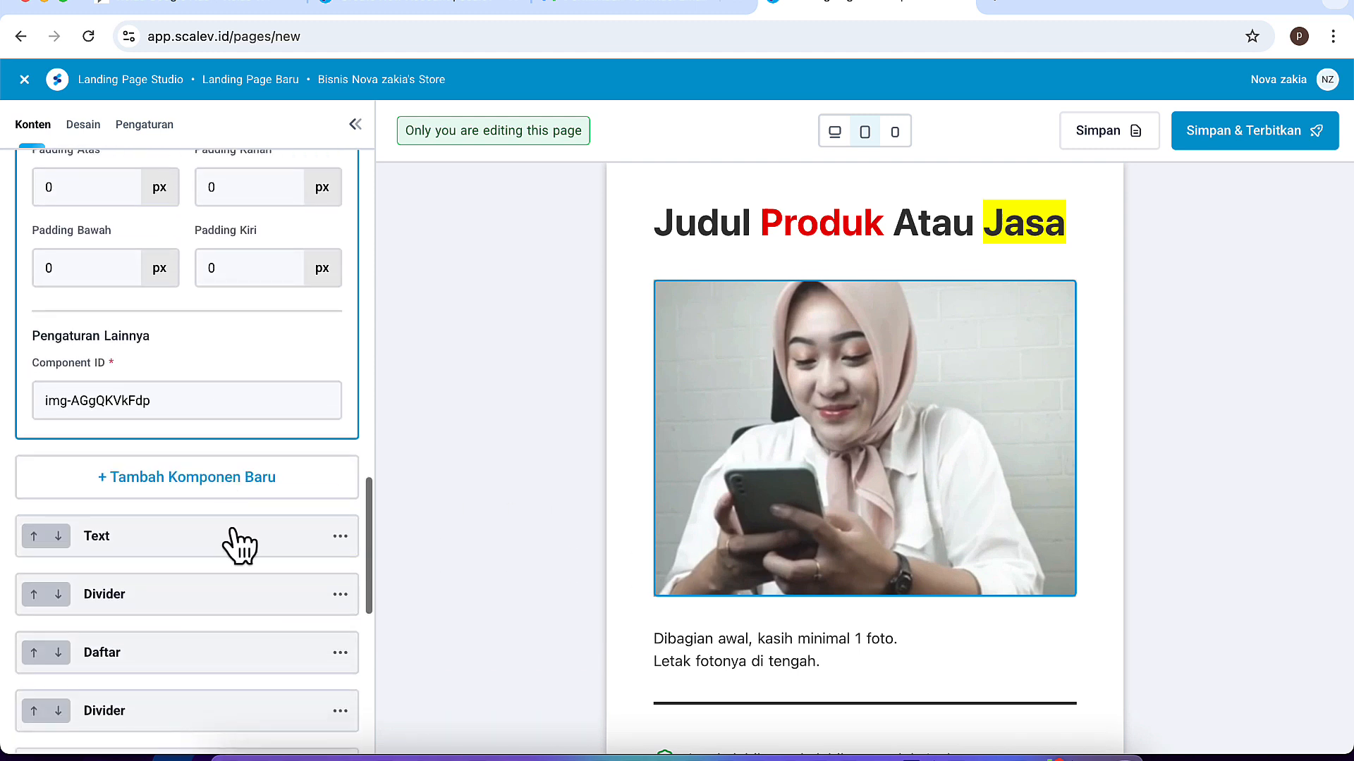
pyautogui.scroll(-10, 105, 547)
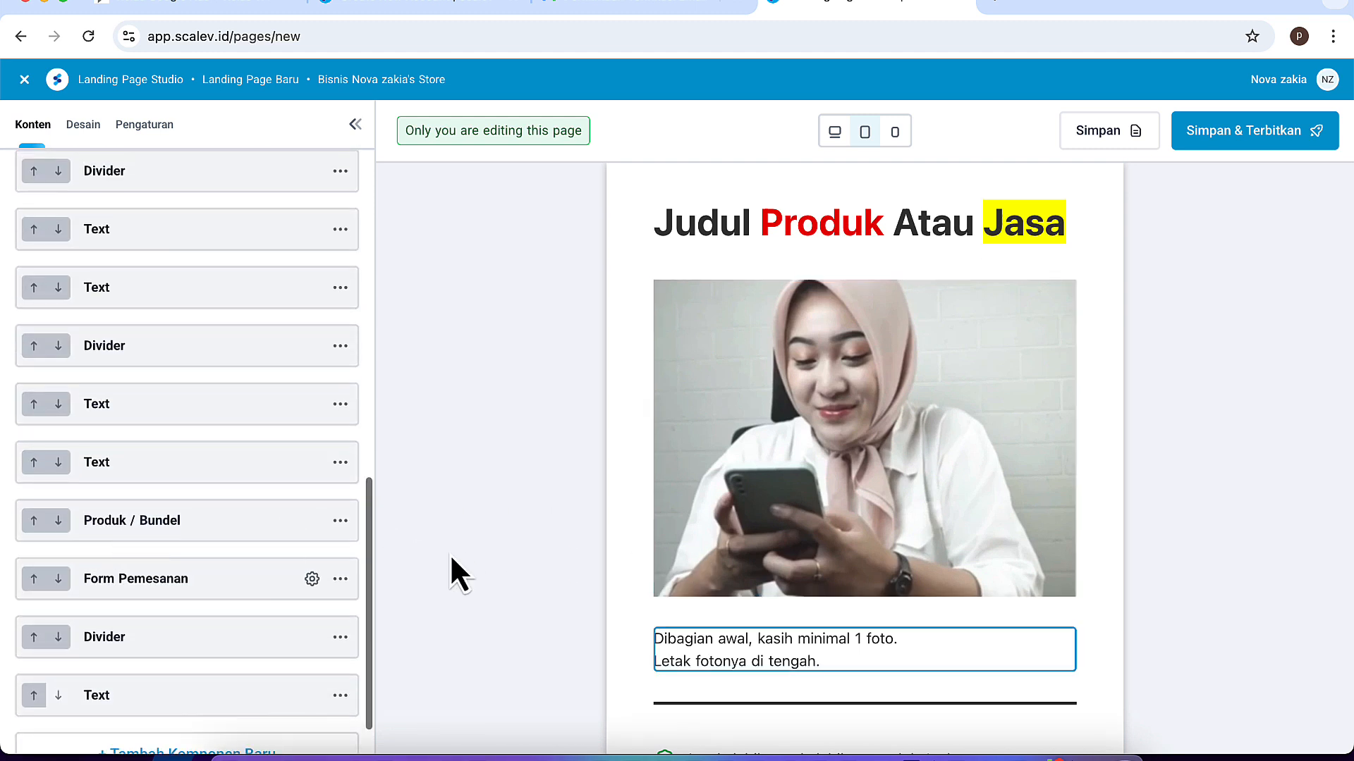
# Open the text block below the product image for editing and select both of its lines
pyautogui.scroll(-3, 589, 650)
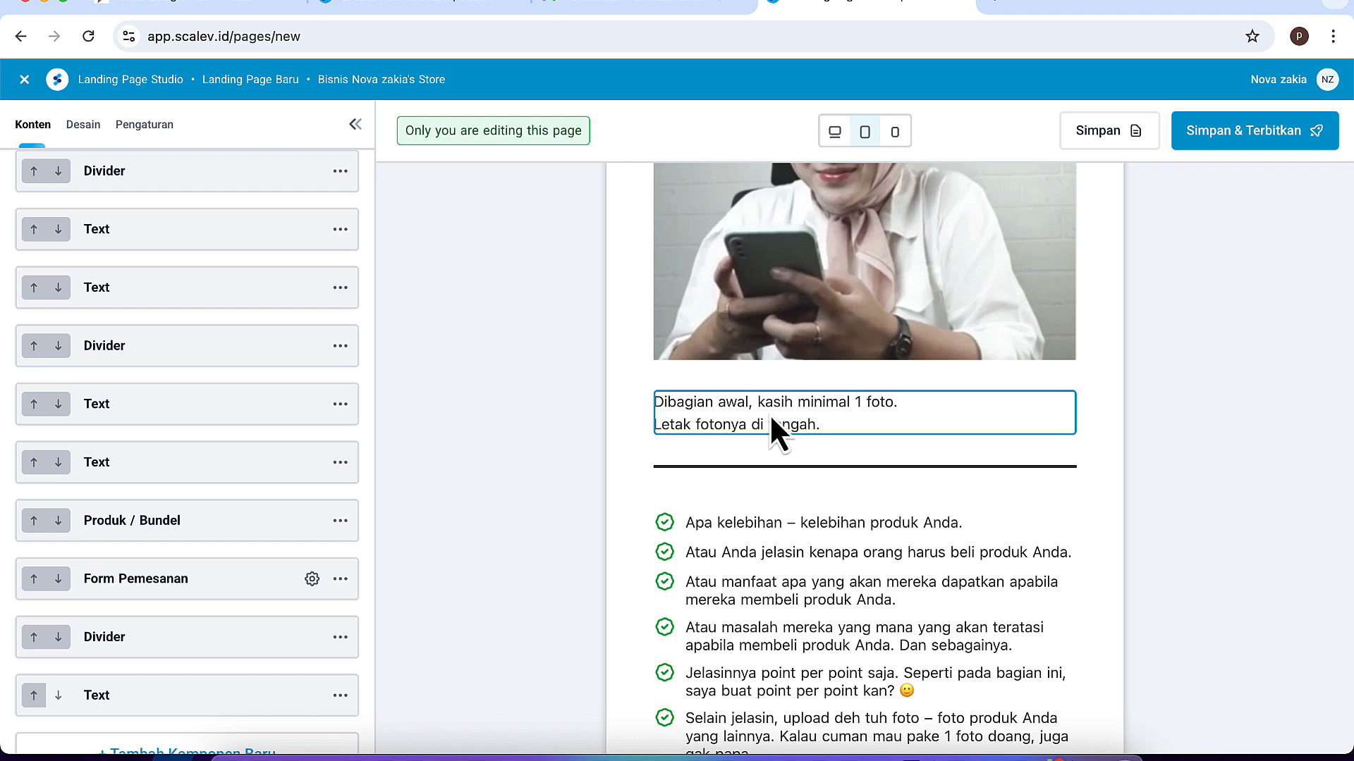
pyautogui.click(770, 416)
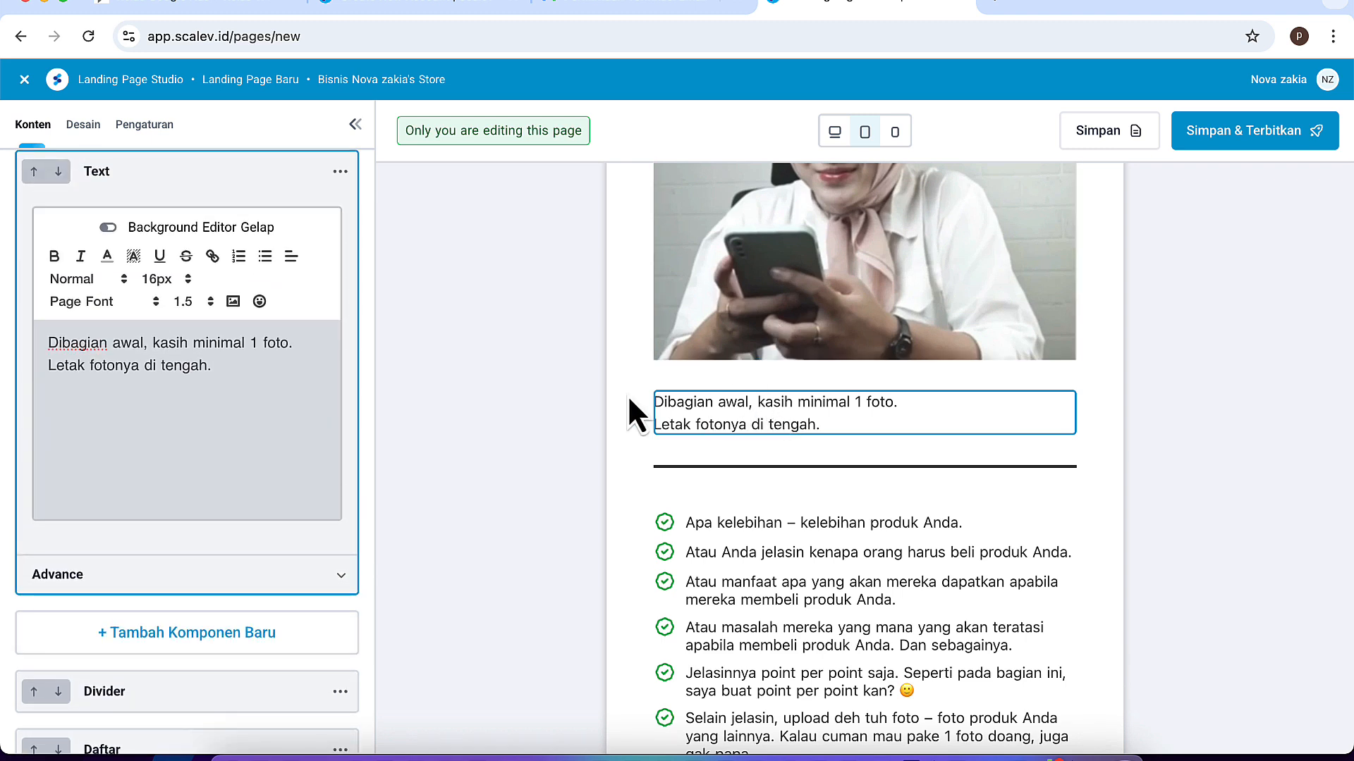
pyautogui.click(215, 381)
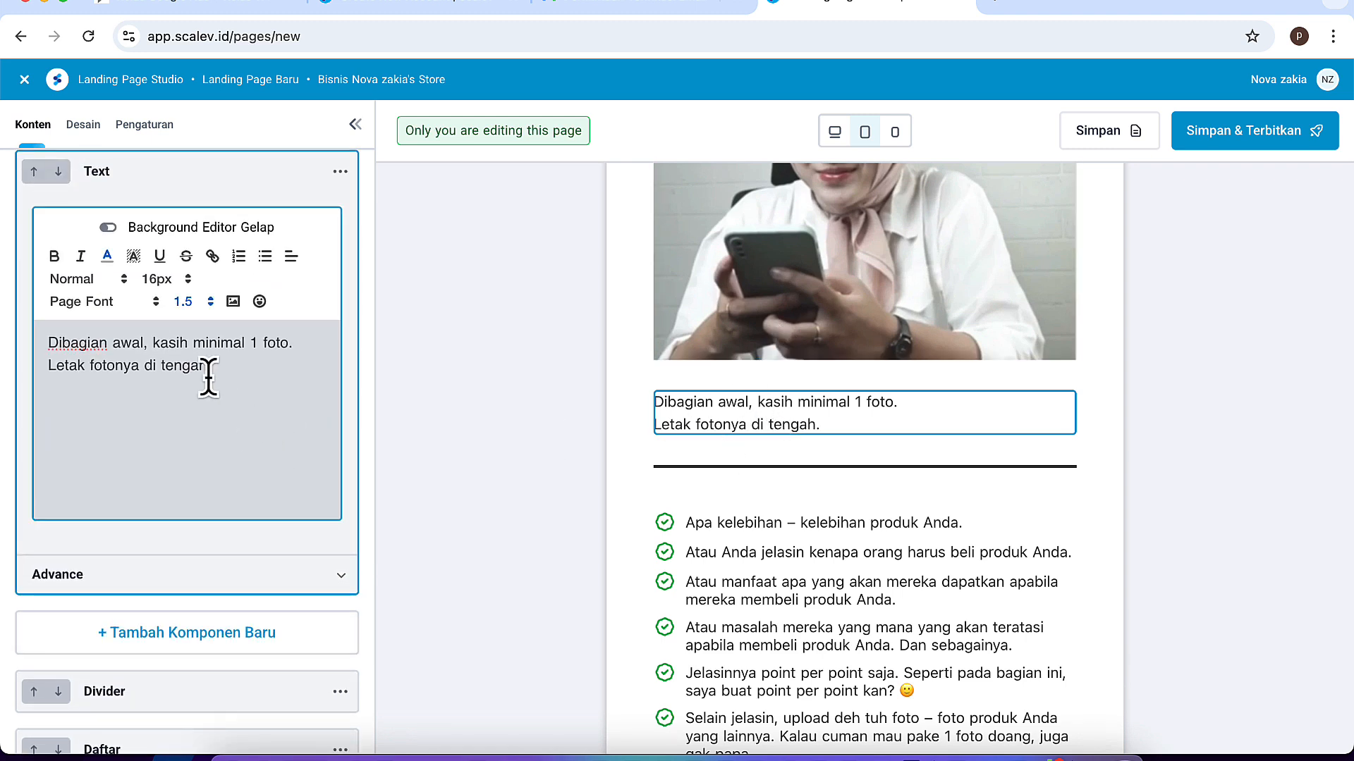
pyautogui.moveTo(212, 373); pyautogui.dragTo(36, 338)
pyautogui.click(254, 356)
pyautogui.moveTo(254, 356); pyautogui.dragTo(45, 305)
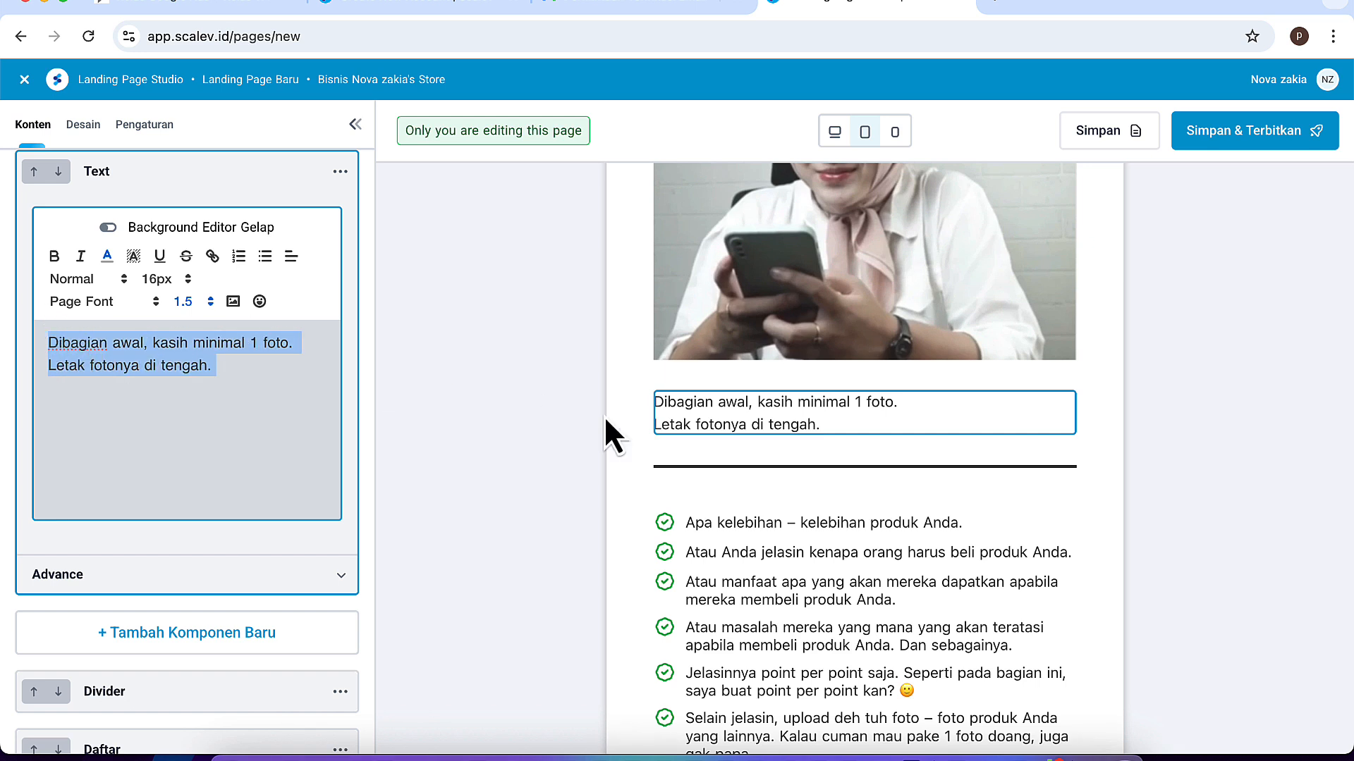
pyautogui.scroll(-2, 629, 429)
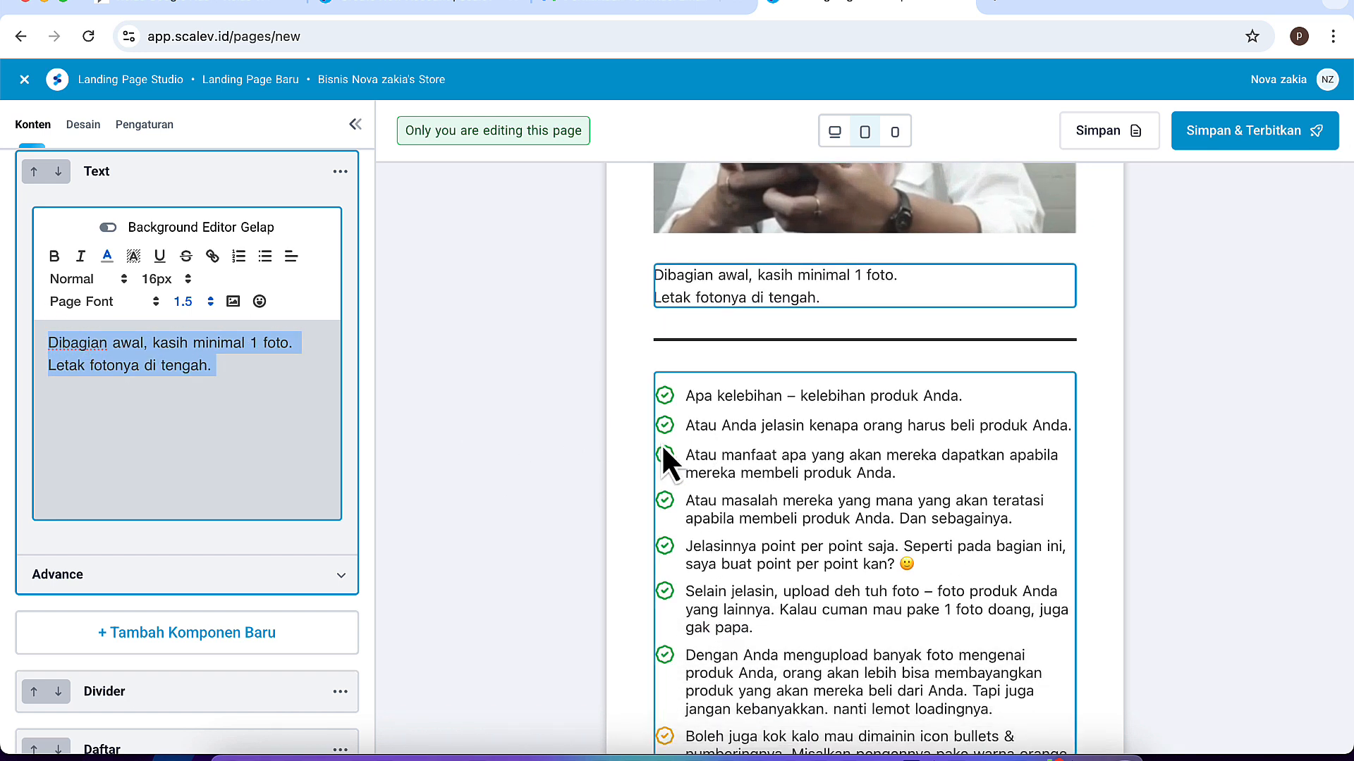
# Set the thickness of the divider below the image's text block to 2 px
pyautogui.click(778, 339)
pyautogui.scroll(1, 234, 366)
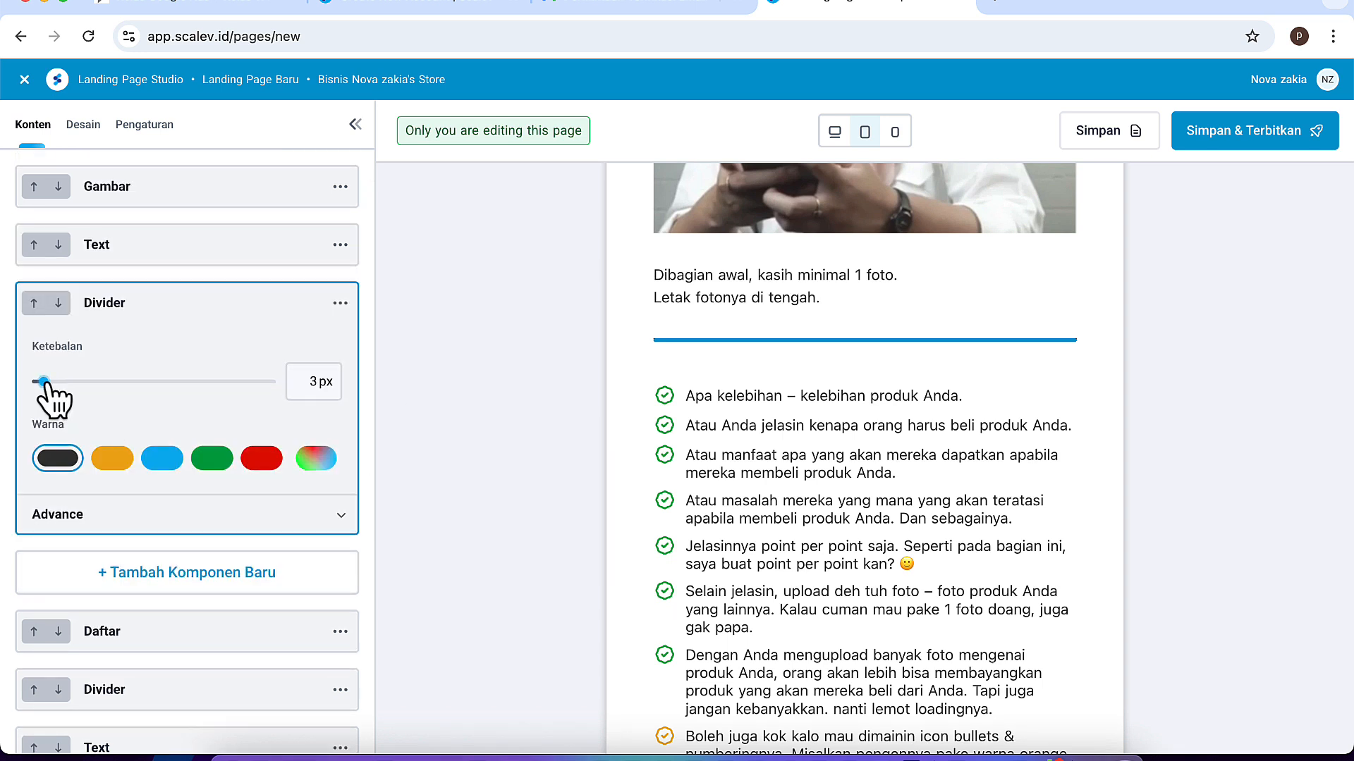
pyautogui.moveTo(43, 381)
pyautogui.mouseDown()
pyautogui.moveTo(67, 382)
pyautogui.moveTo(41, 384)
pyautogui.mouseUp()
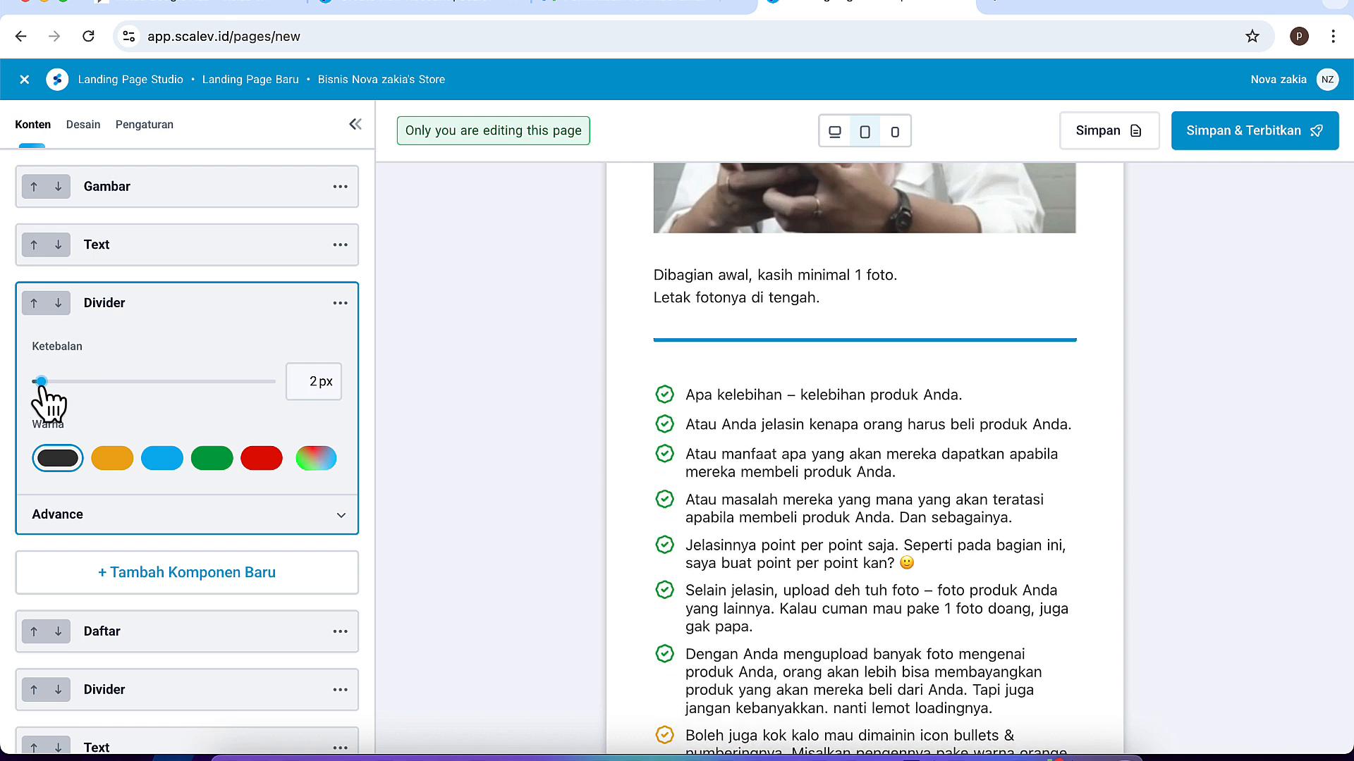
pyautogui.moveTo(41, 381)
pyautogui.mouseDown()
pyautogui.moveTo(67, 382)
pyautogui.moveTo(42, 382)
pyautogui.mouseUp()
# Try blue on the divider above the list, set its colour to orange, and check it in the preview
pyautogui.click(121, 459)
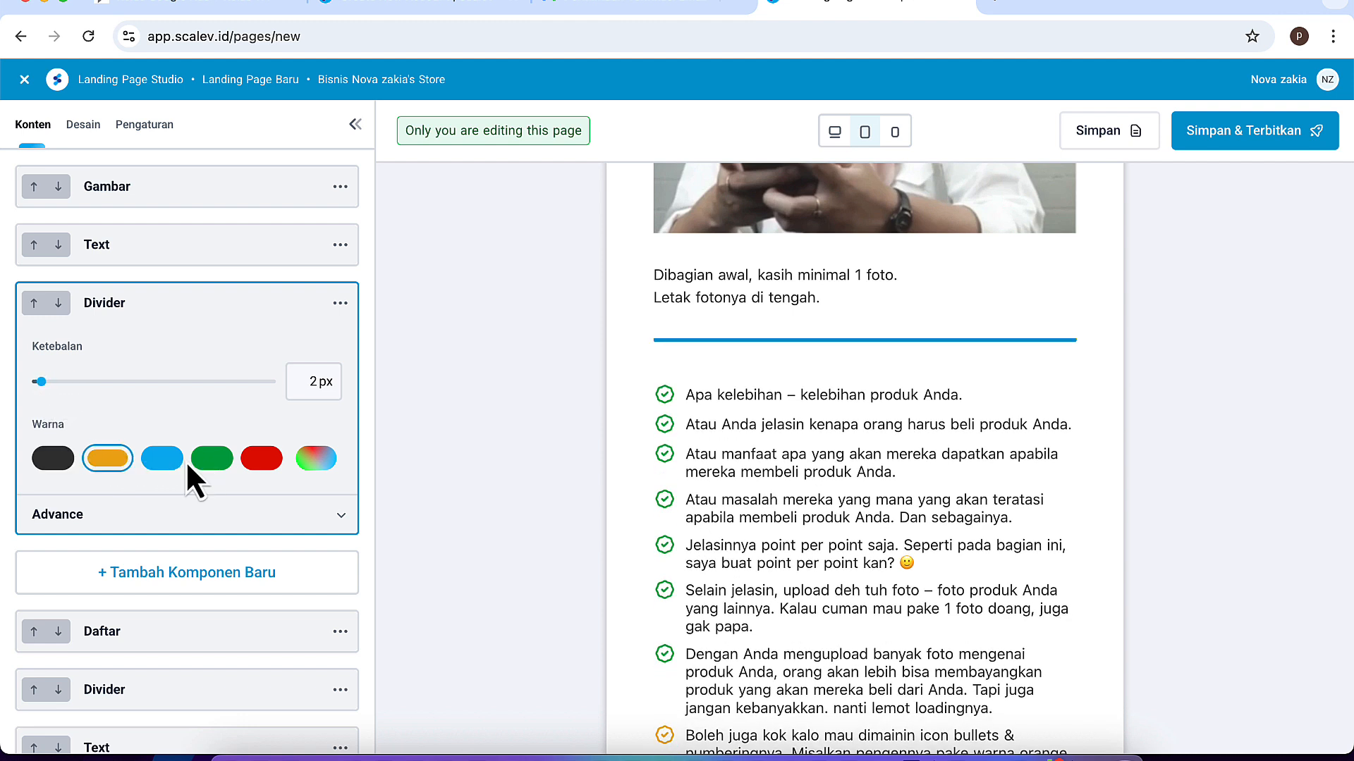
pyautogui.click(159, 459)
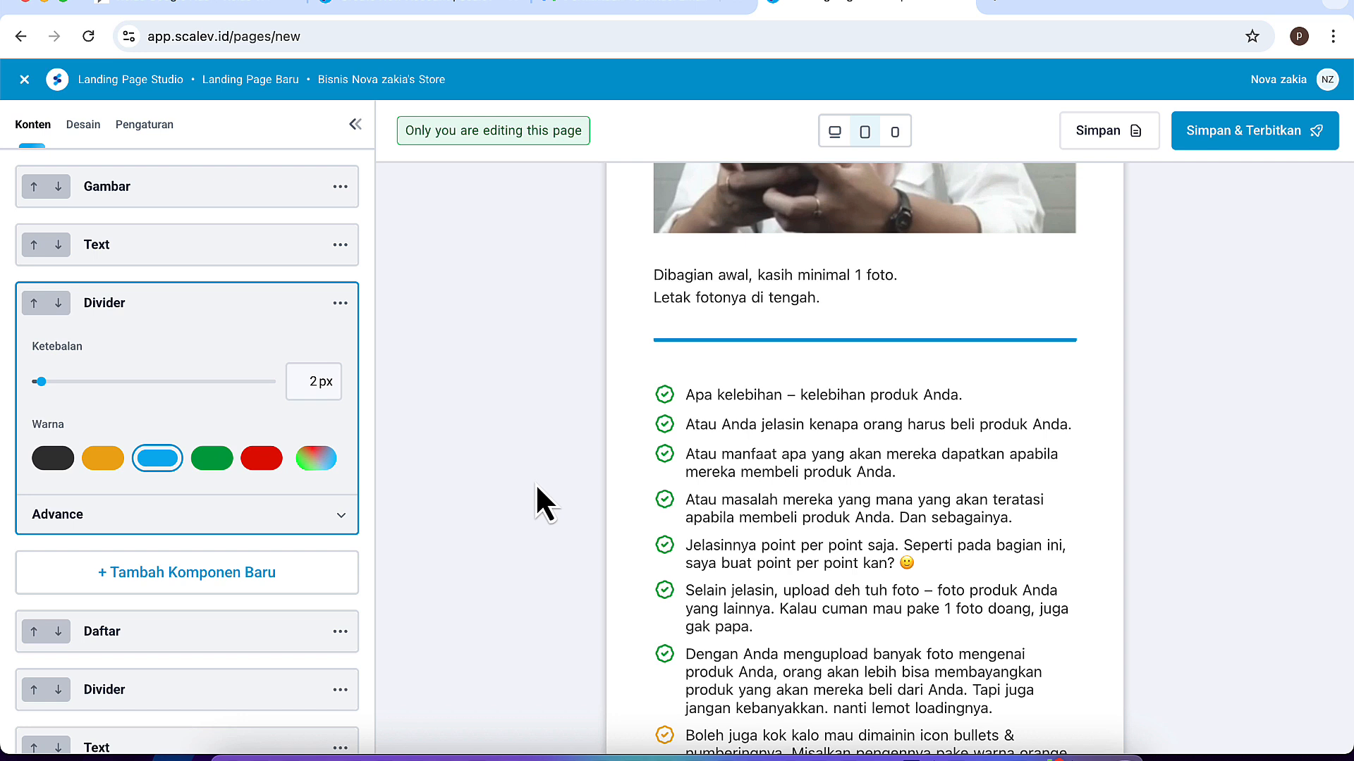
pyautogui.click(105, 460)
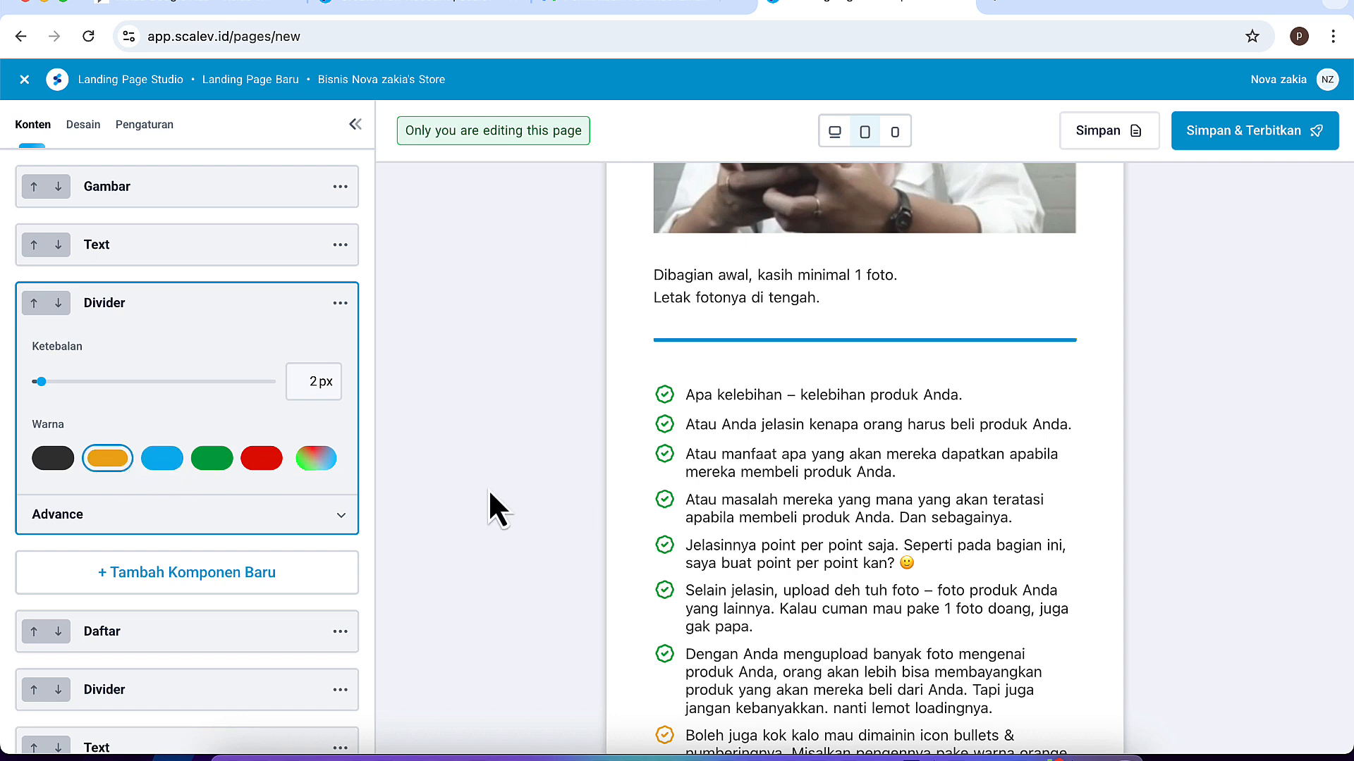
pyautogui.click(795, 441)
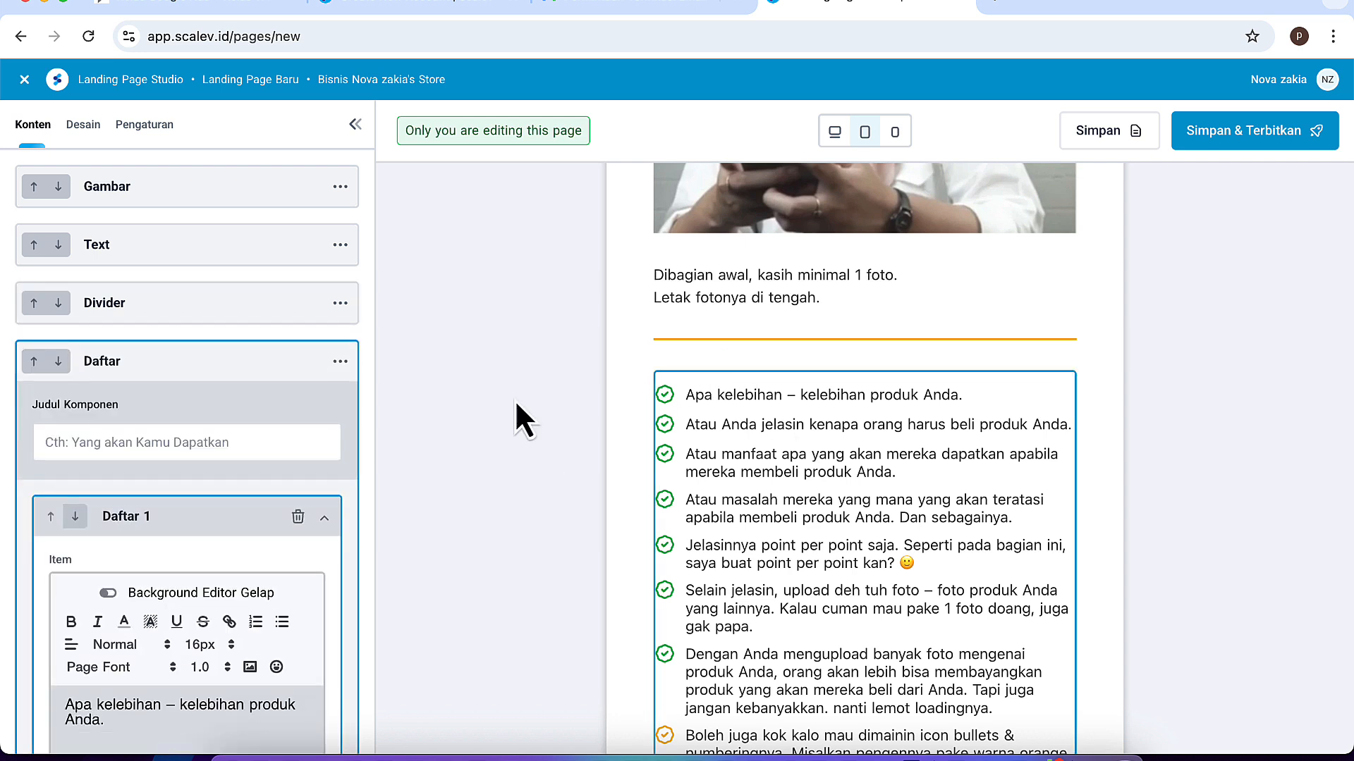
pyautogui.click(198, 311)
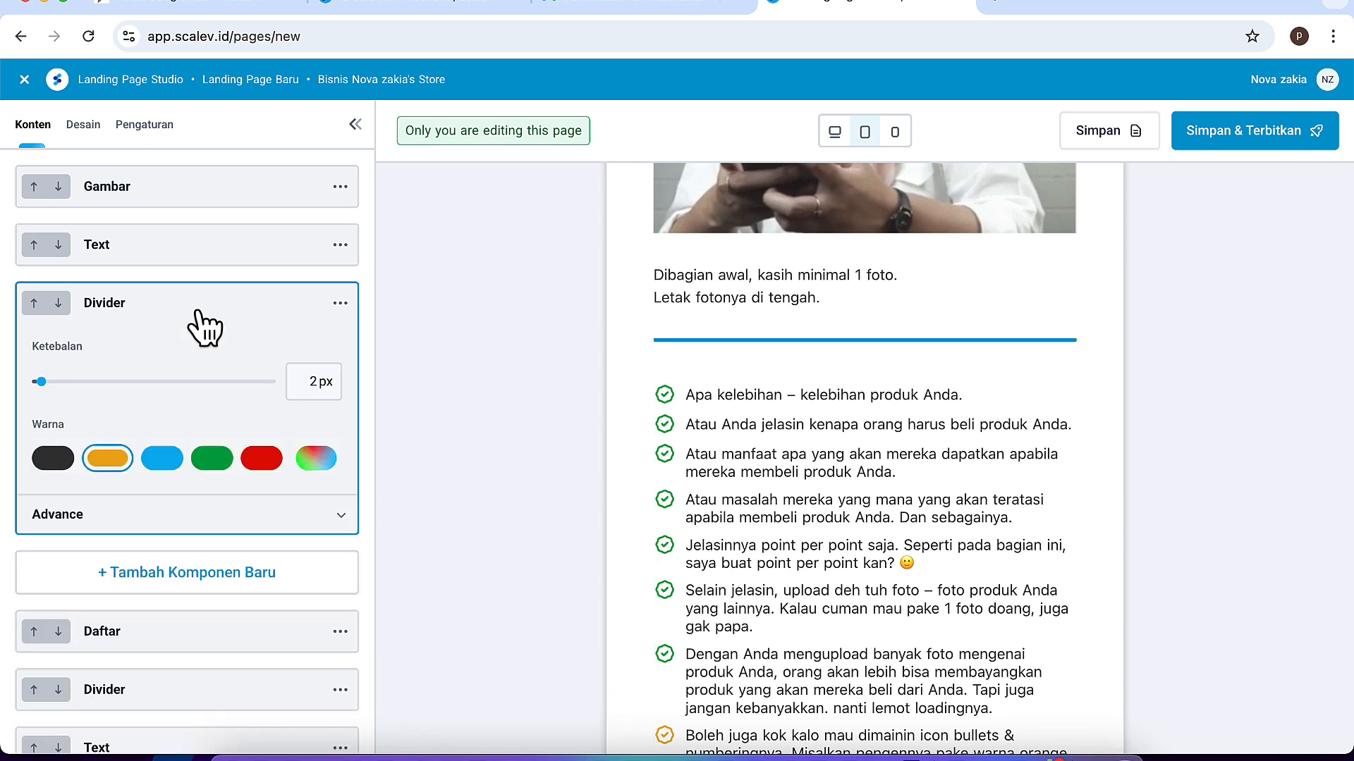
pyautogui.scroll(-1, 192, 356)
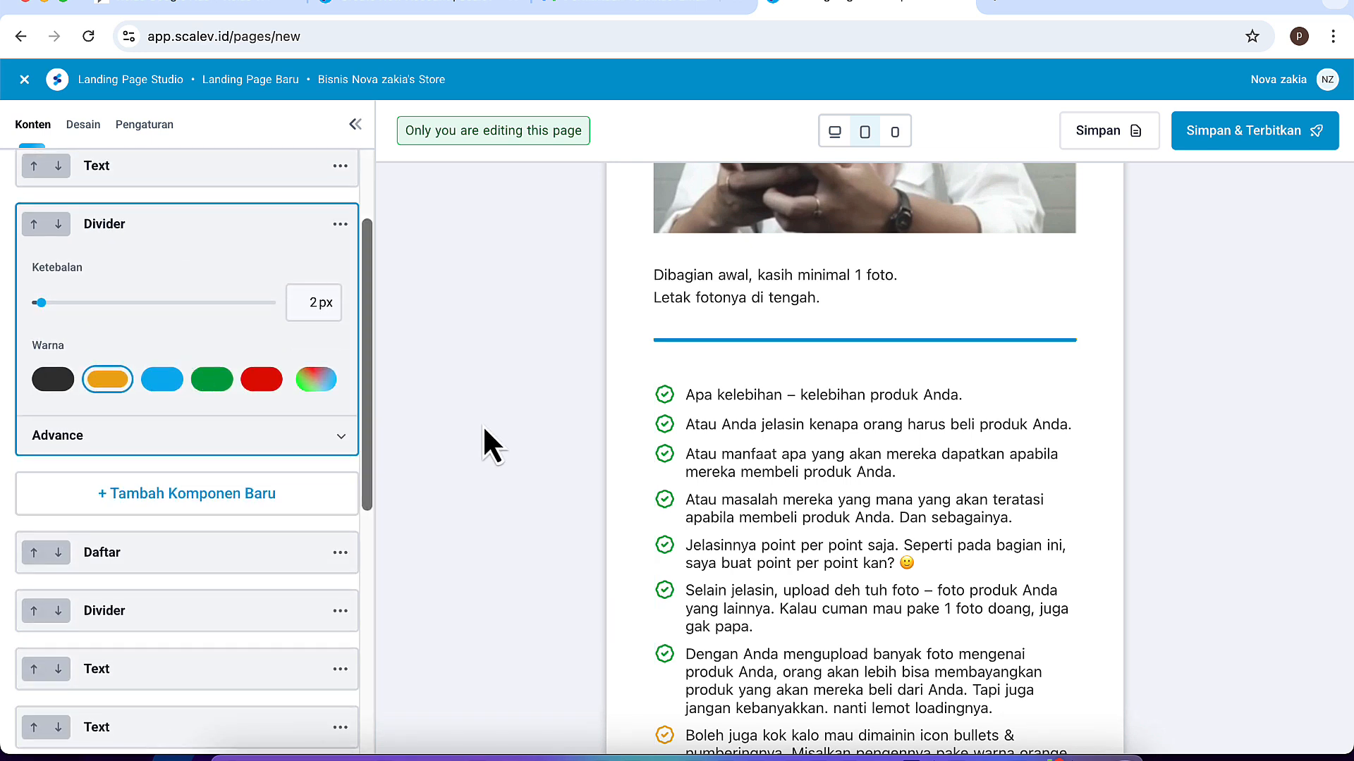
# Give the checkmark list below the orange divider the component title "Keunggulan :"
pyautogui.click(794, 453)
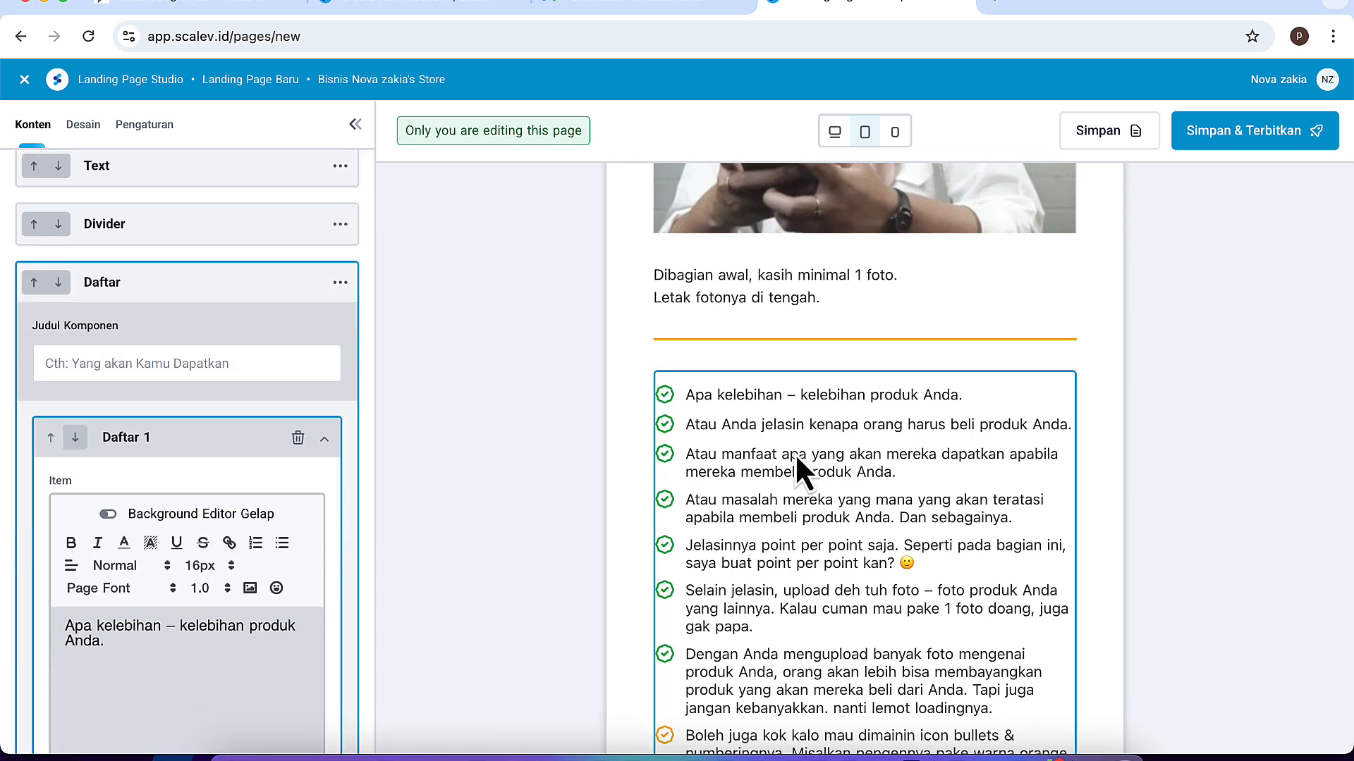
pyautogui.scroll(-3, 213, 311)
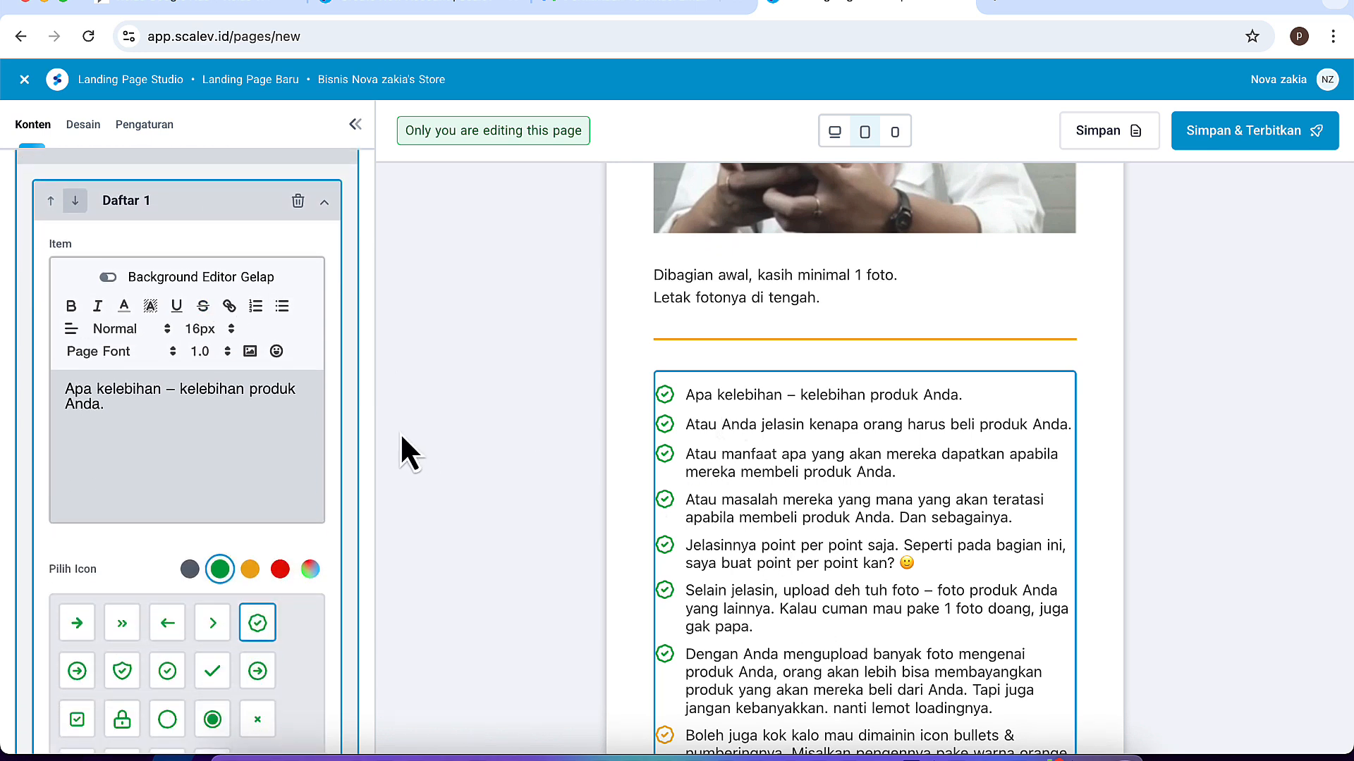
pyautogui.scroll(2, 134, 381)
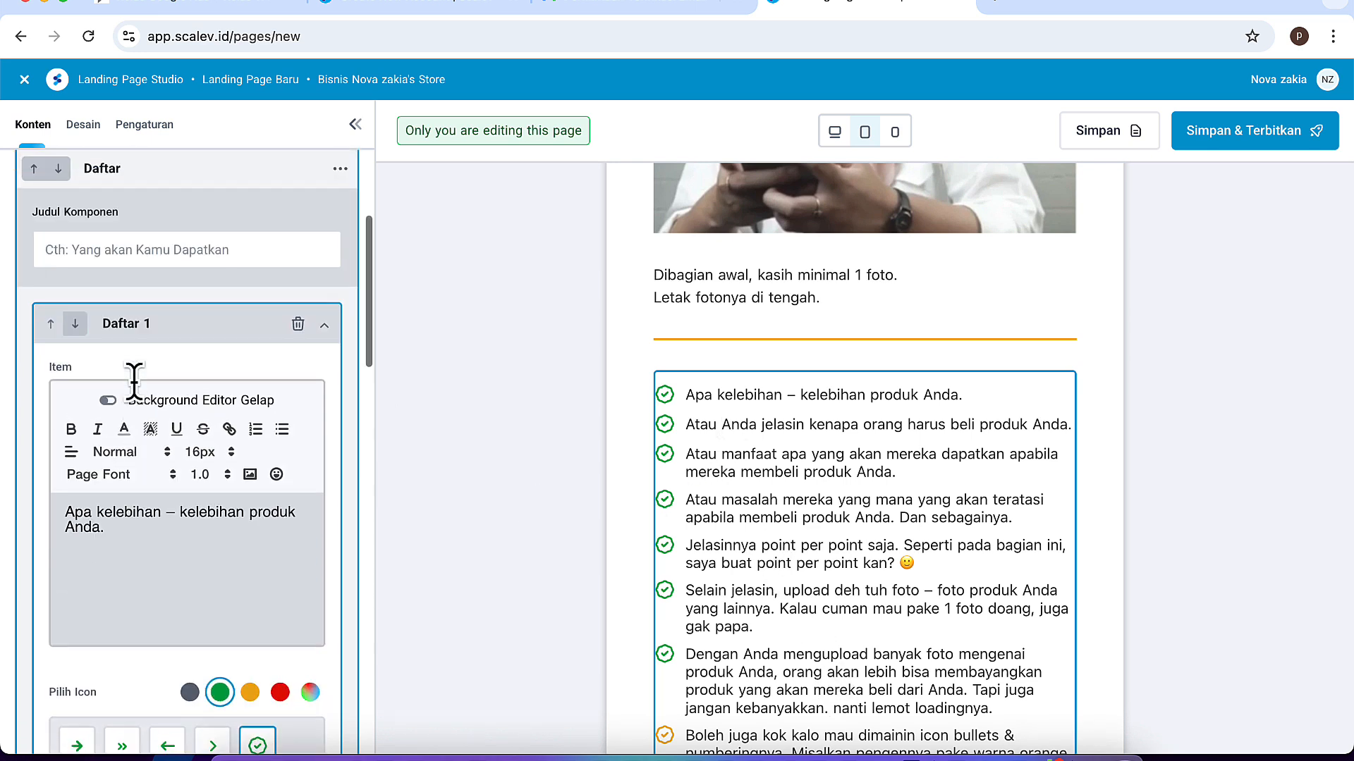
pyautogui.click(155, 252)
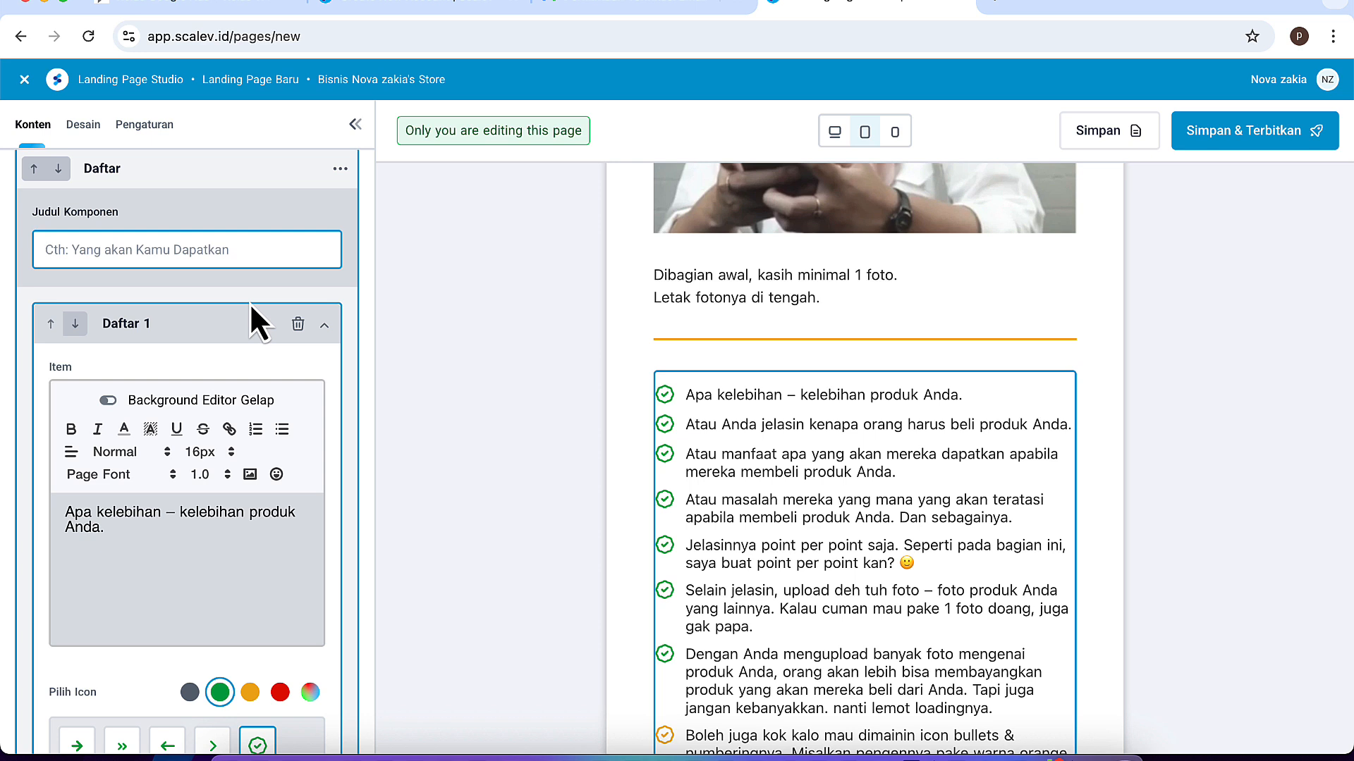
pyautogui.write('Ke')
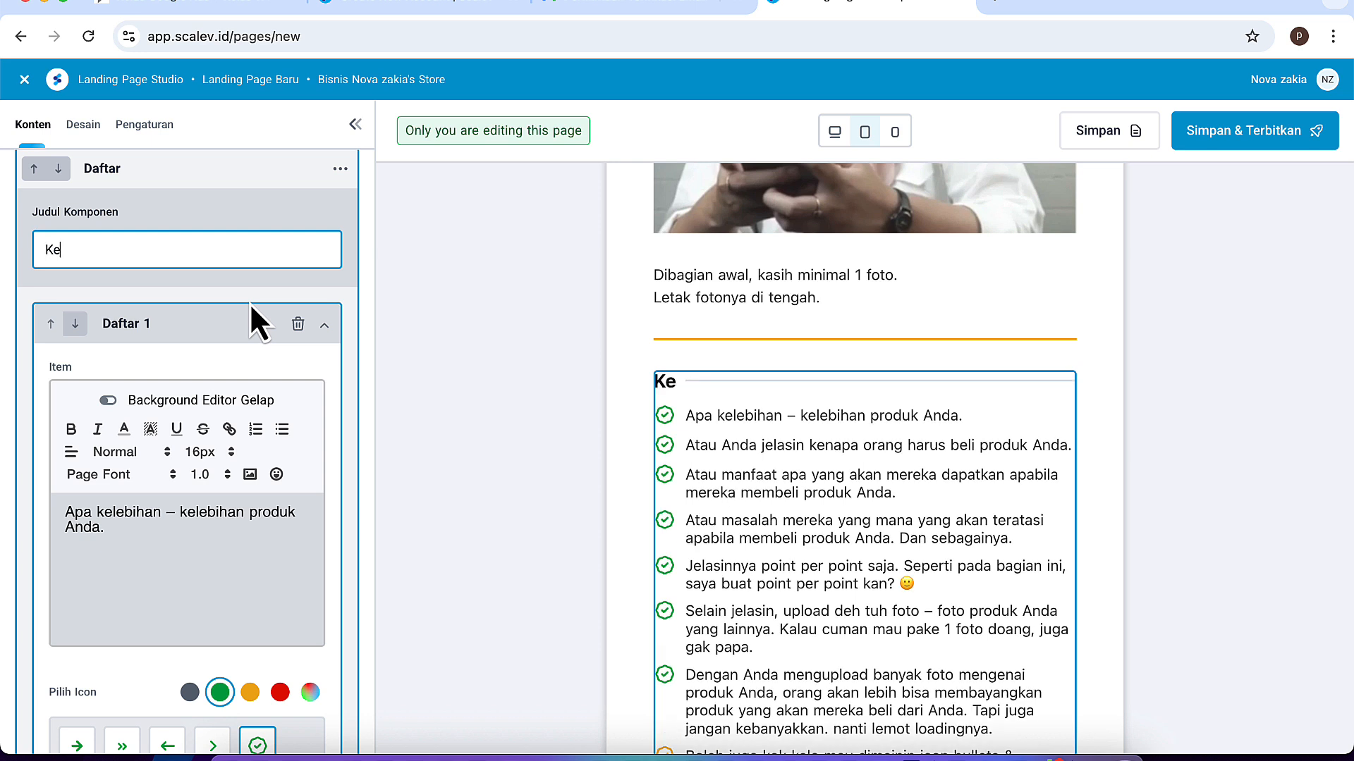
pyautogui.write('unggulanb')
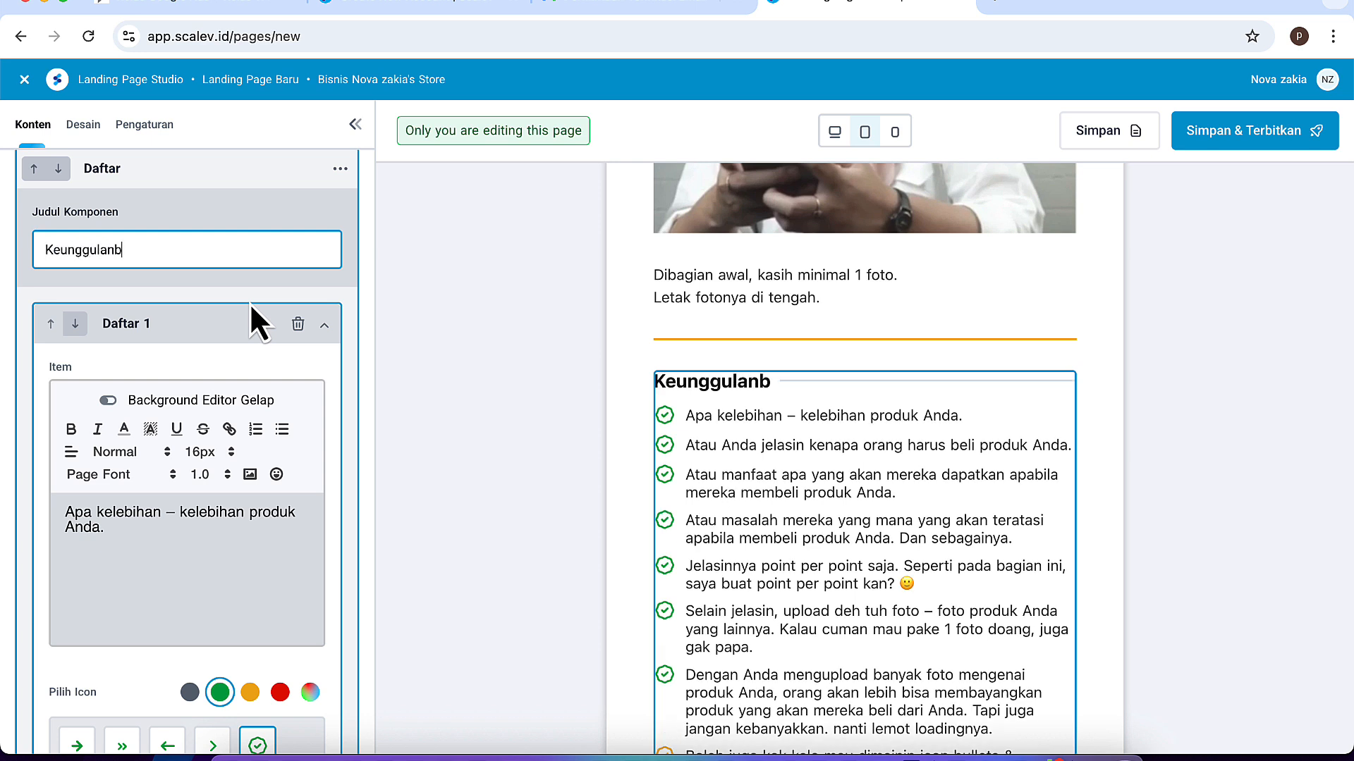
pyautogui.press('BackSpace')
pyautogui.write(':')
pyautogui.scroll(-1, 726, 437)
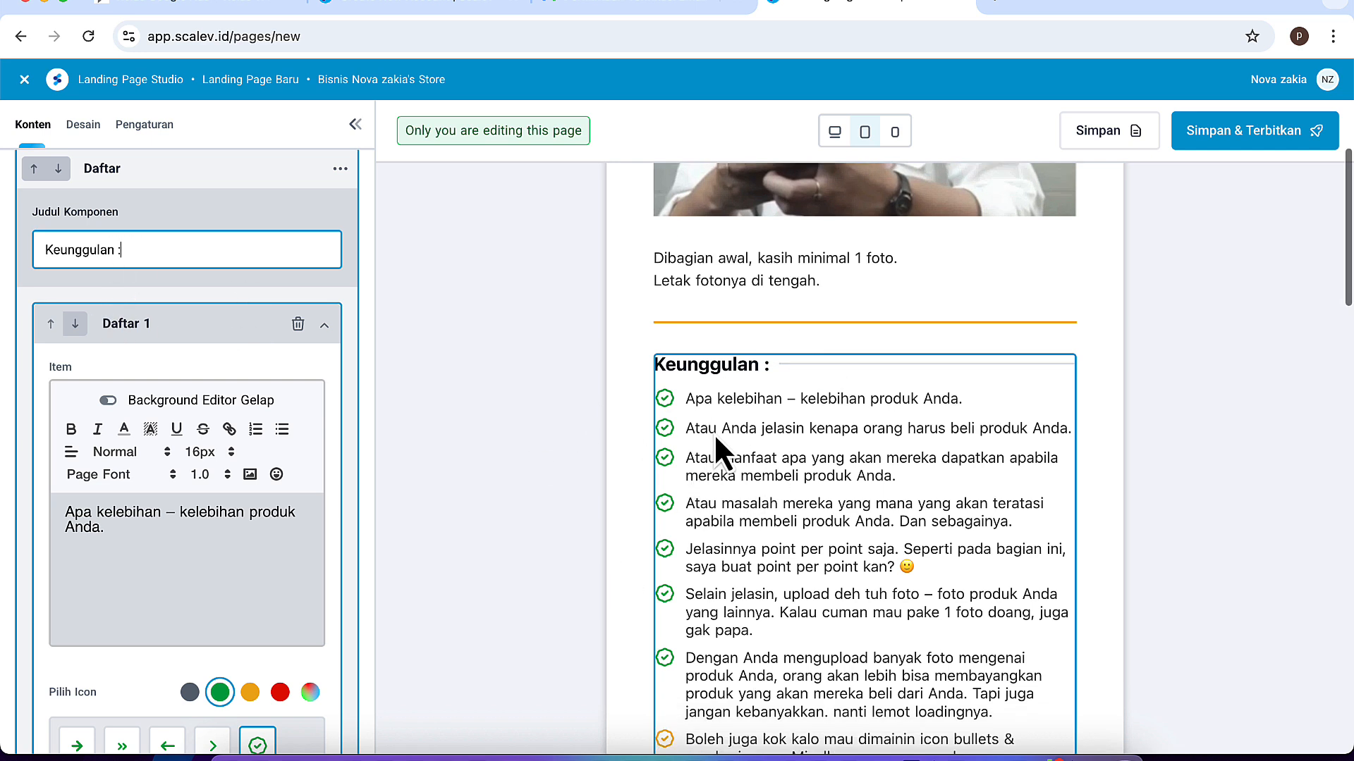
# Collapse the first list item and delete the last four items, Daftar 9 through Daftar 6
pyautogui.click(185, 326)
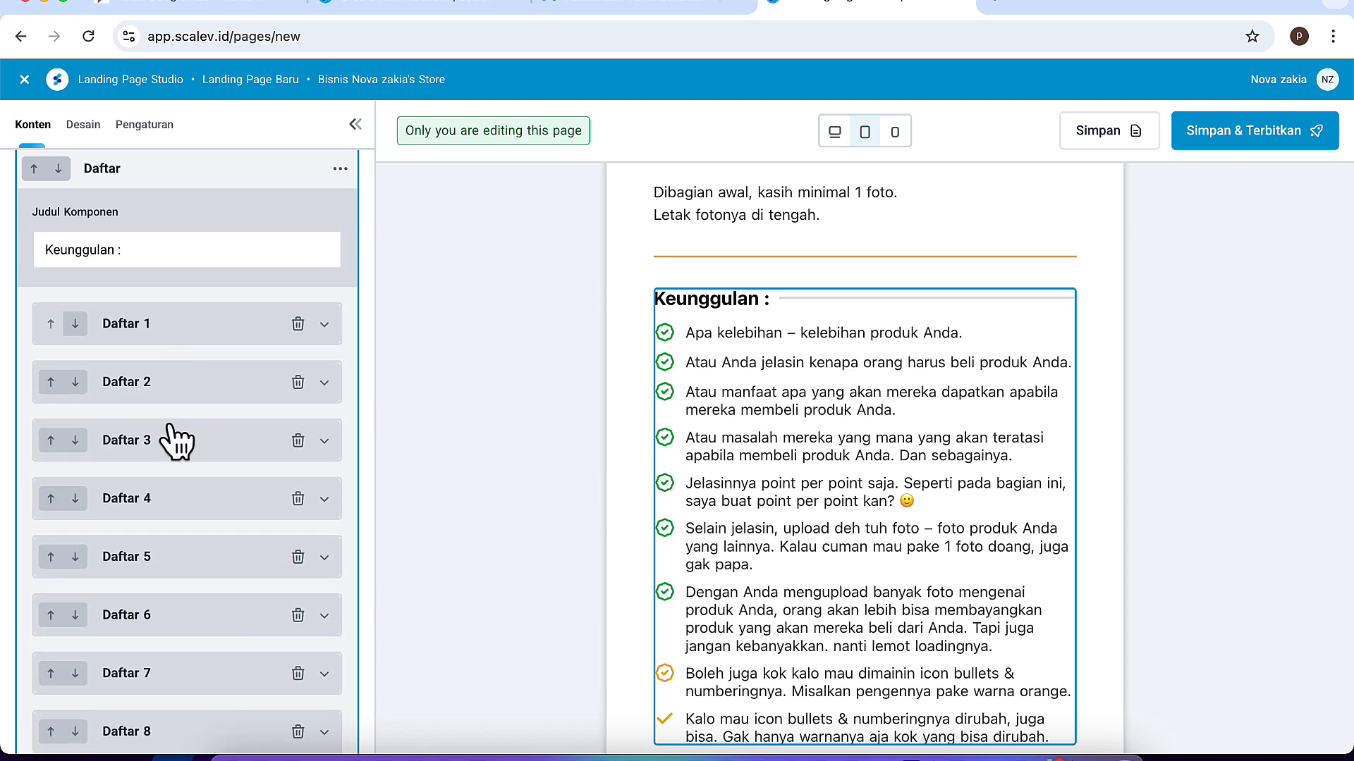
pyautogui.scroll(-3, 170, 584)
pyautogui.scroll(-1, 168, 582)
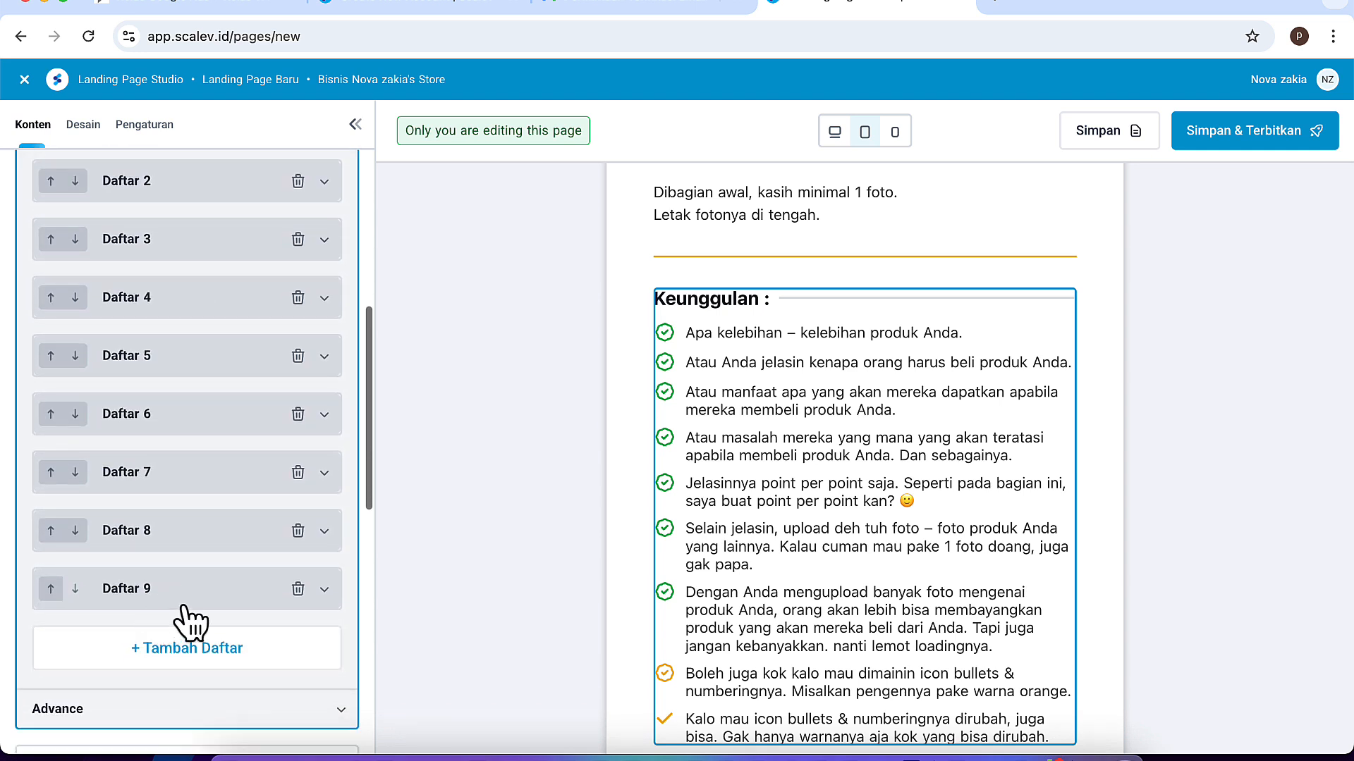
pyautogui.click(297, 590)
pyautogui.click(297, 531)
pyautogui.click(297, 473)
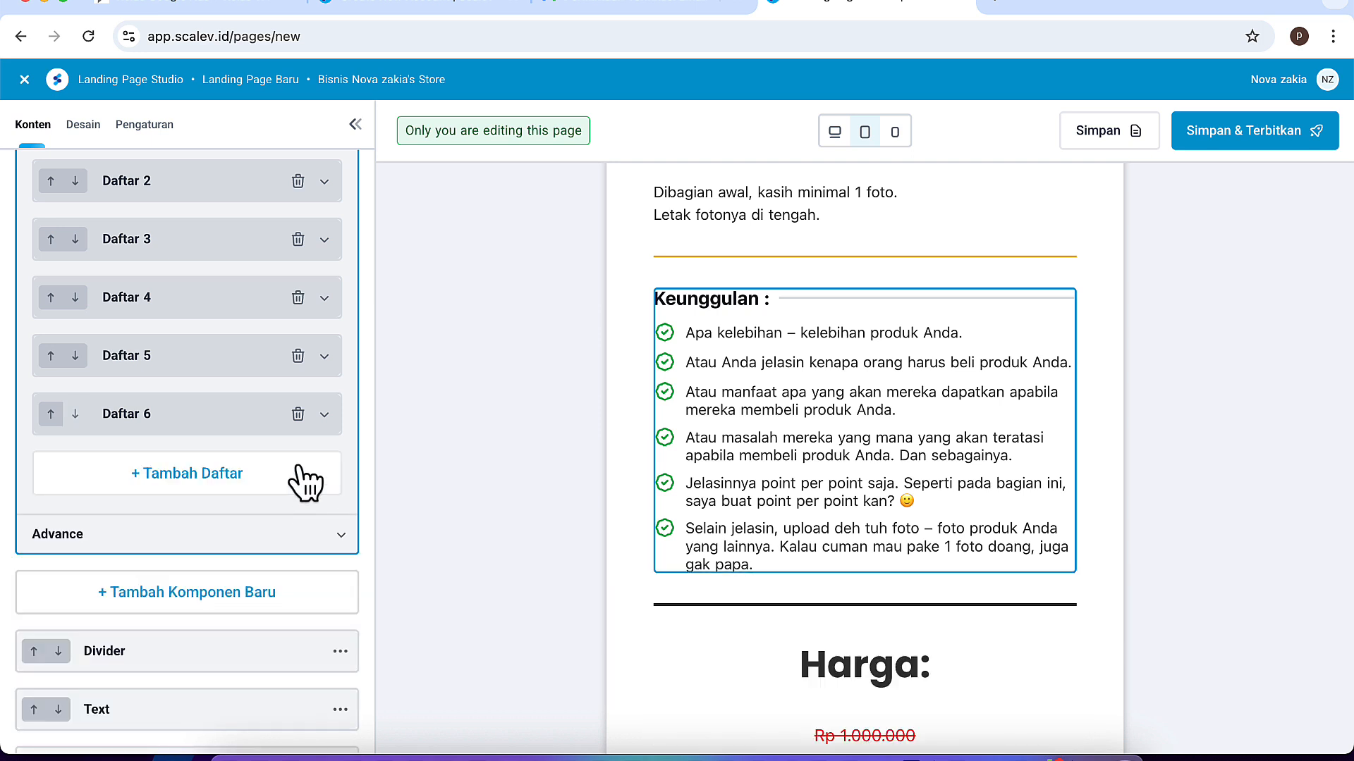
pyautogui.click(297, 414)
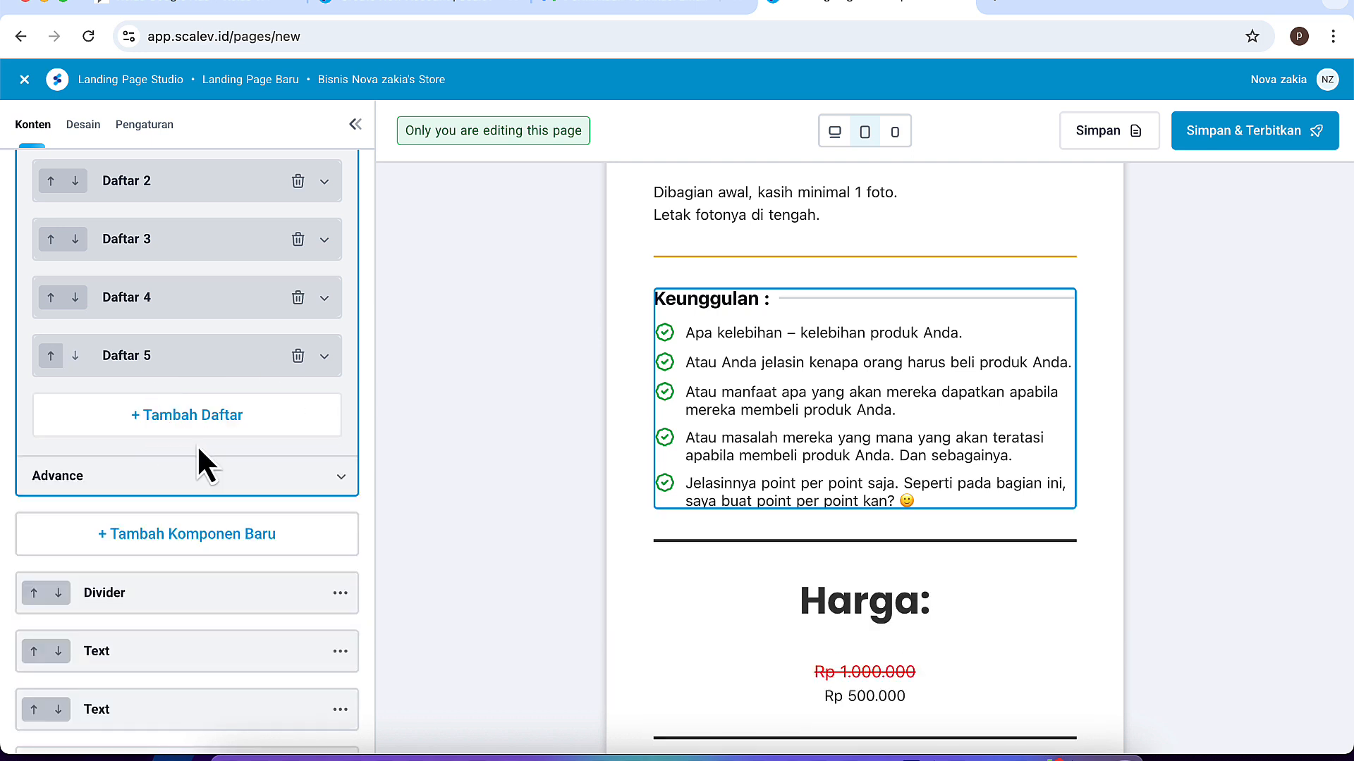
# Add a new item at the end of the Keunggulan list with the text "Isi Daftar"
pyautogui.click(172, 423)
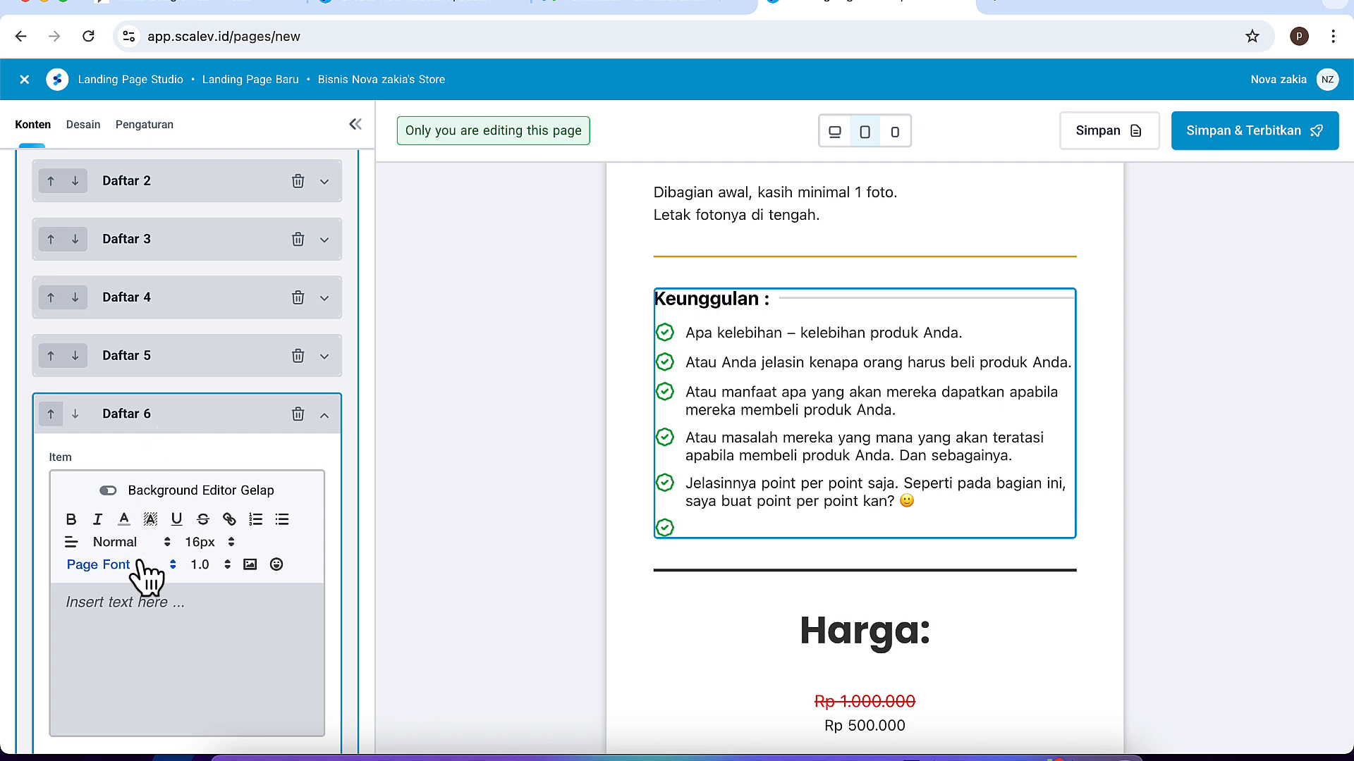
pyautogui.scroll(-3, 137, 564)
pyautogui.click(132, 481)
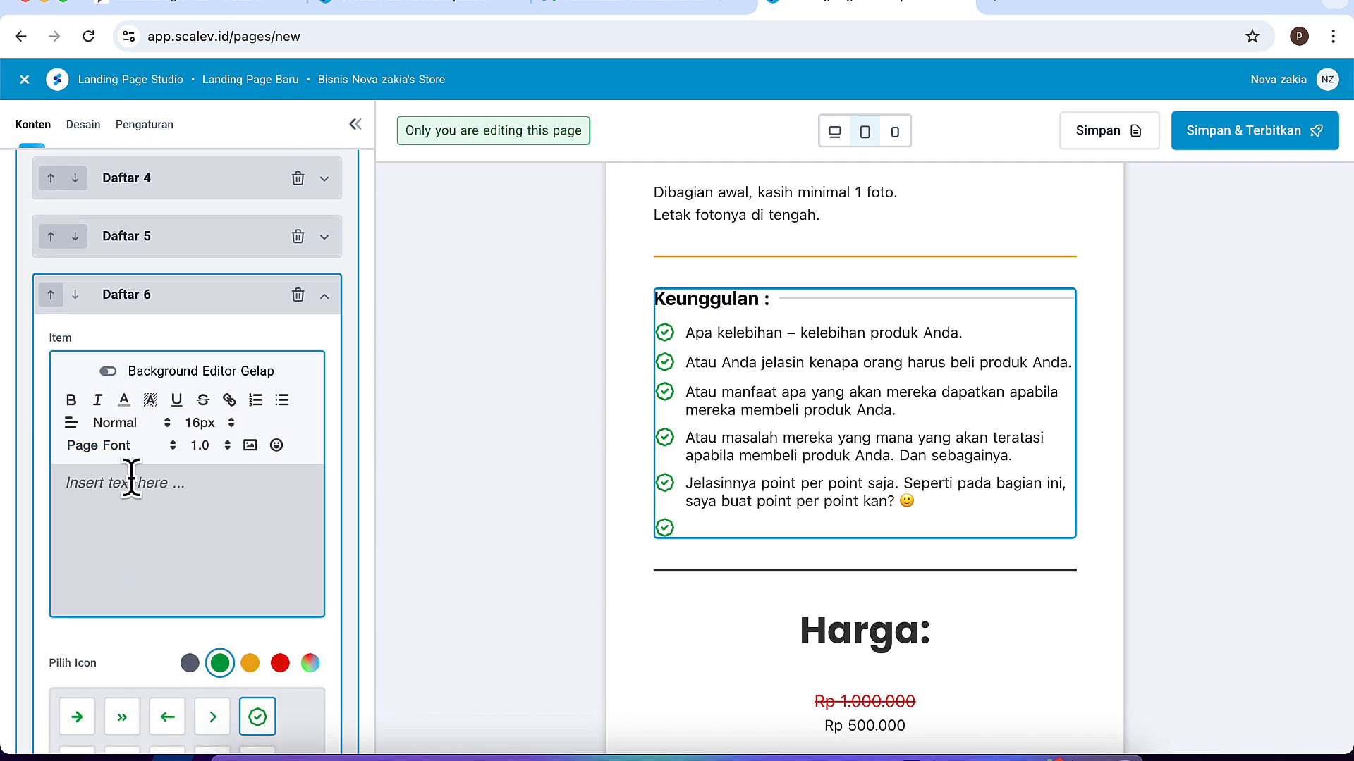
pyautogui.write('Isi Daftar')
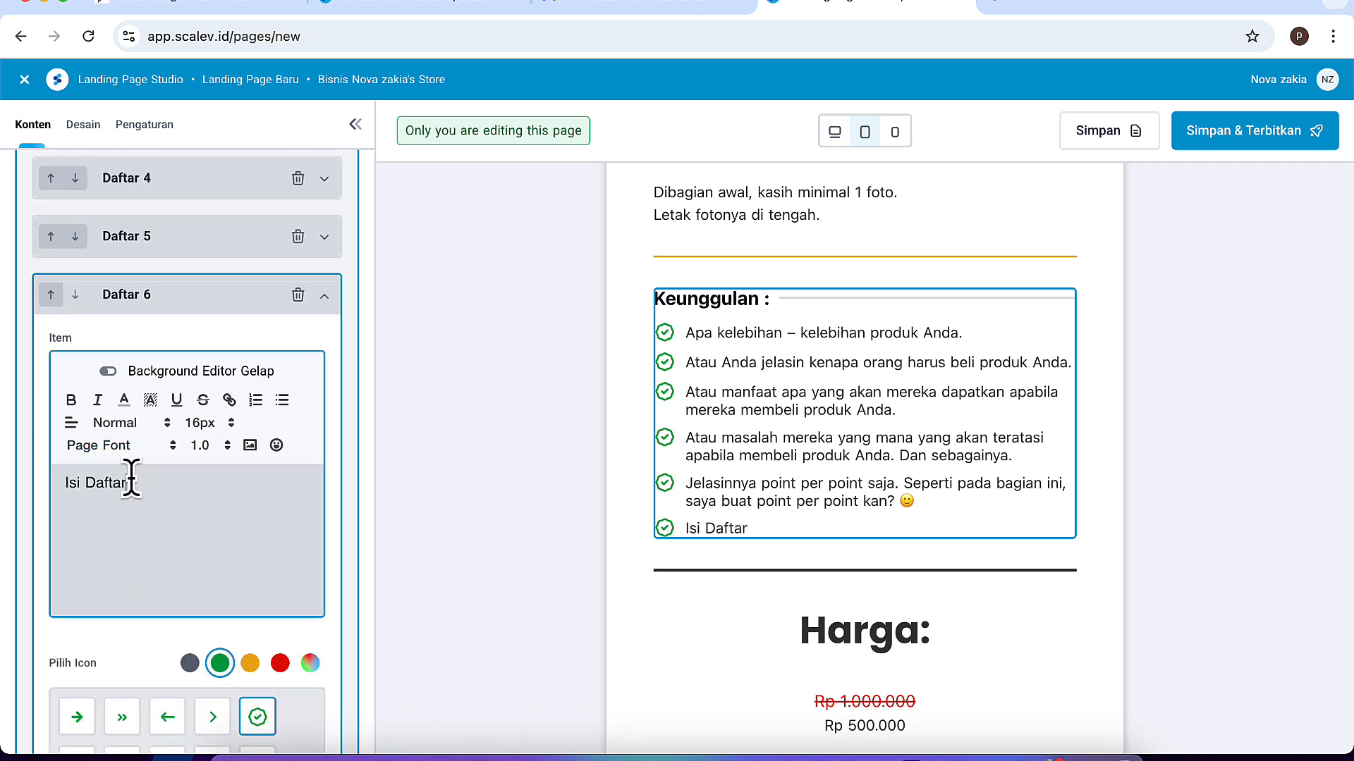
# Try the plain check and circled arrow icons on the "Isi Daftar" item, then choose the shield check icon in red
pyautogui.scroll(-3, 211, 494)
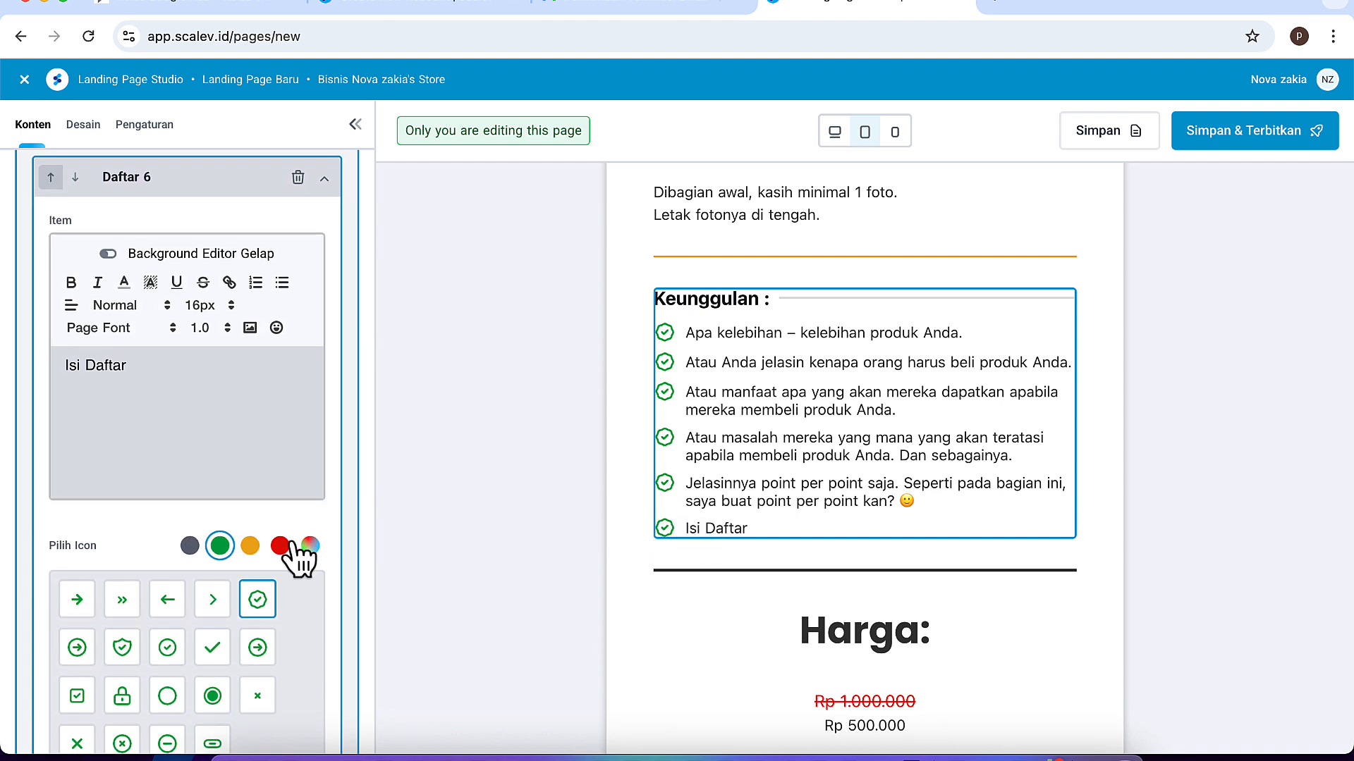
pyautogui.scroll(-2, 282, 557)
pyautogui.click(212, 571)
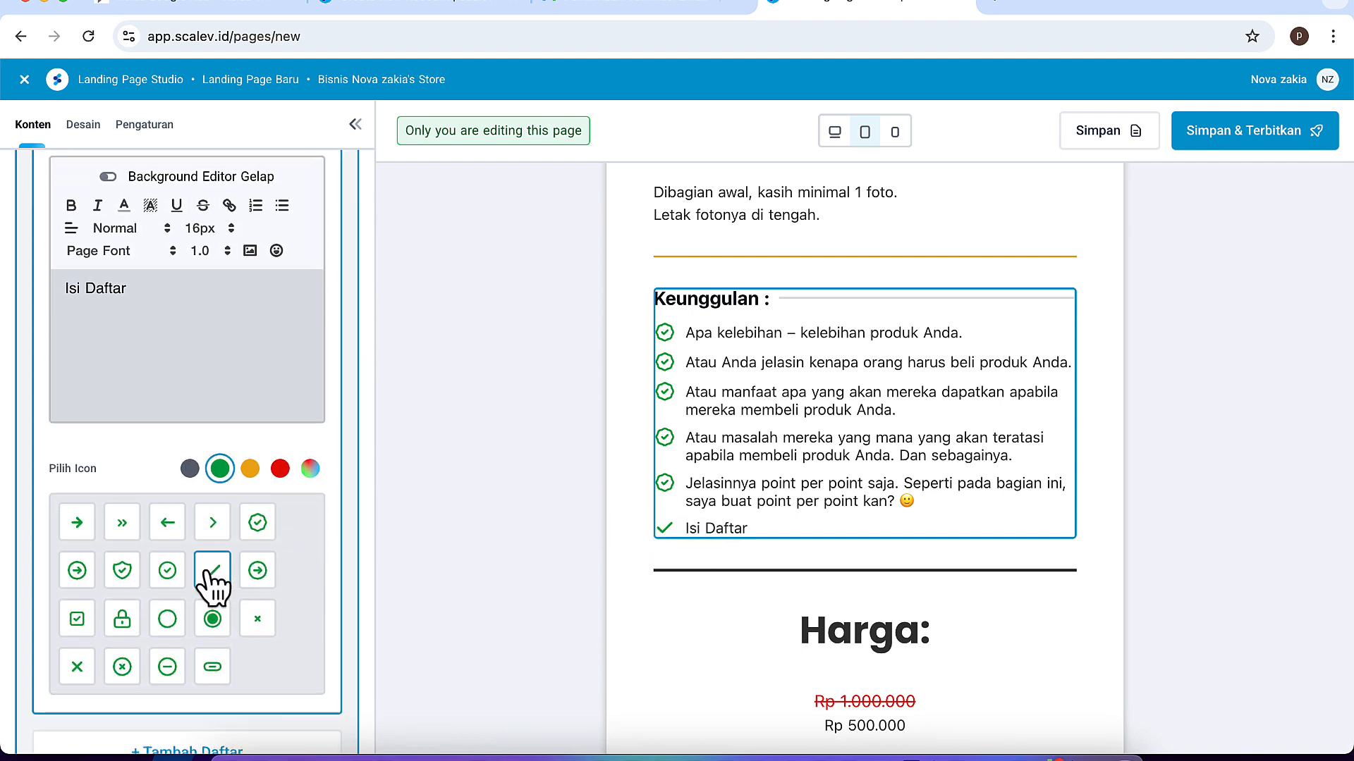
pyautogui.click(258, 575)
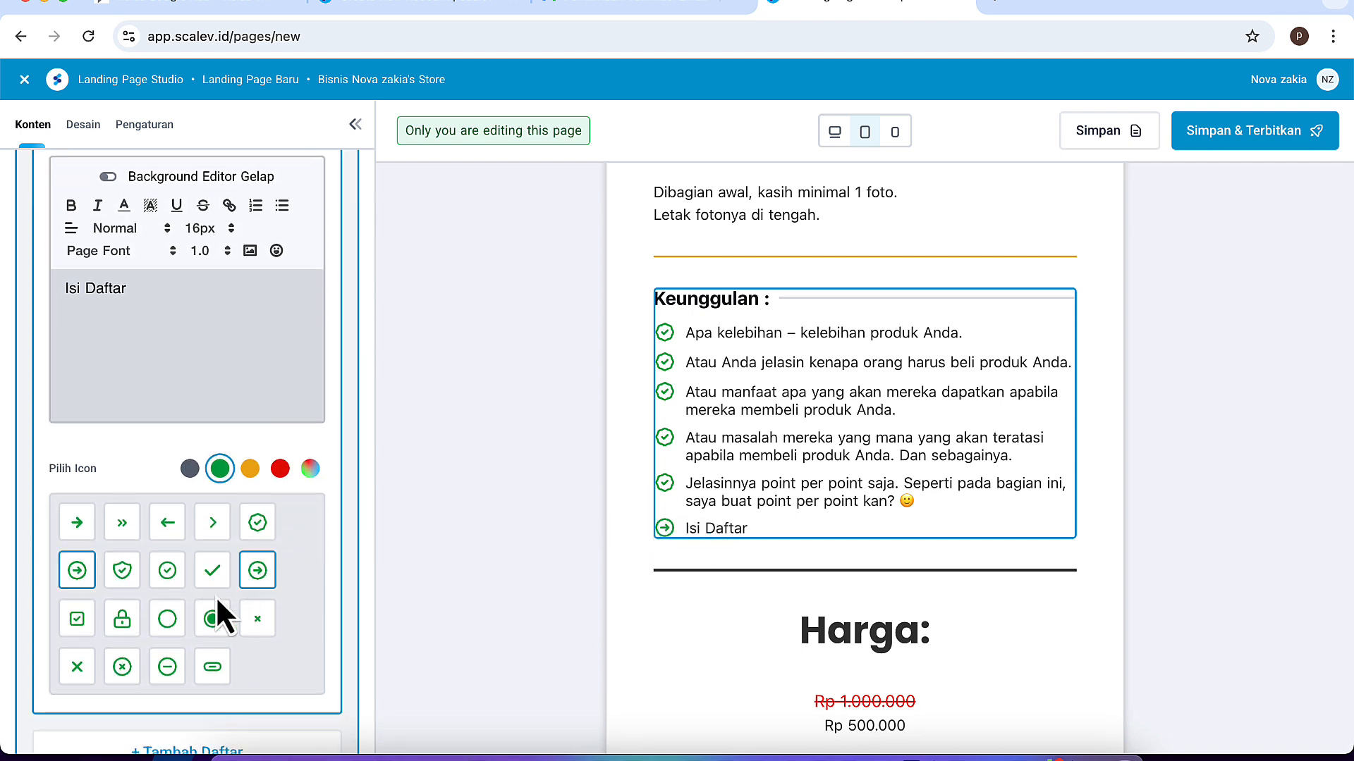
pyautogui.click(125, 572)
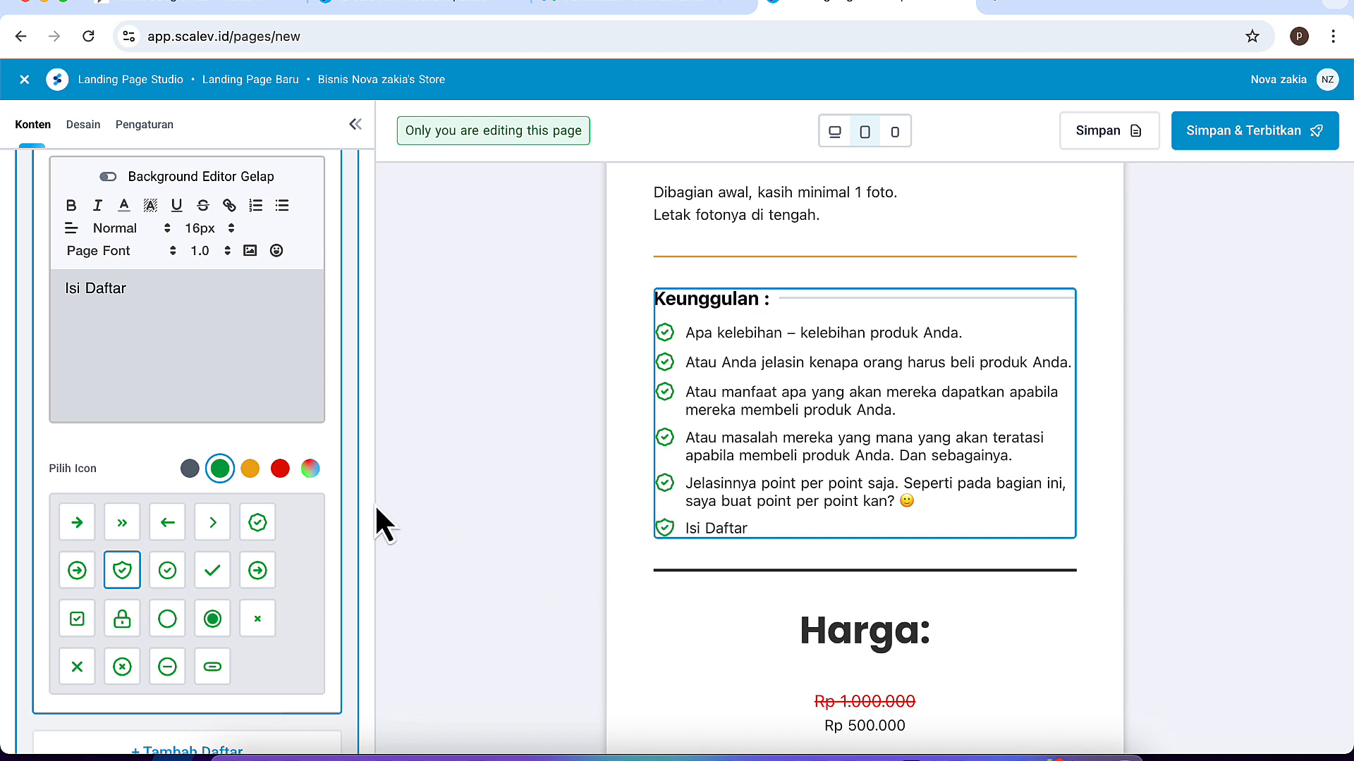
pyautogui.click(280, 470)
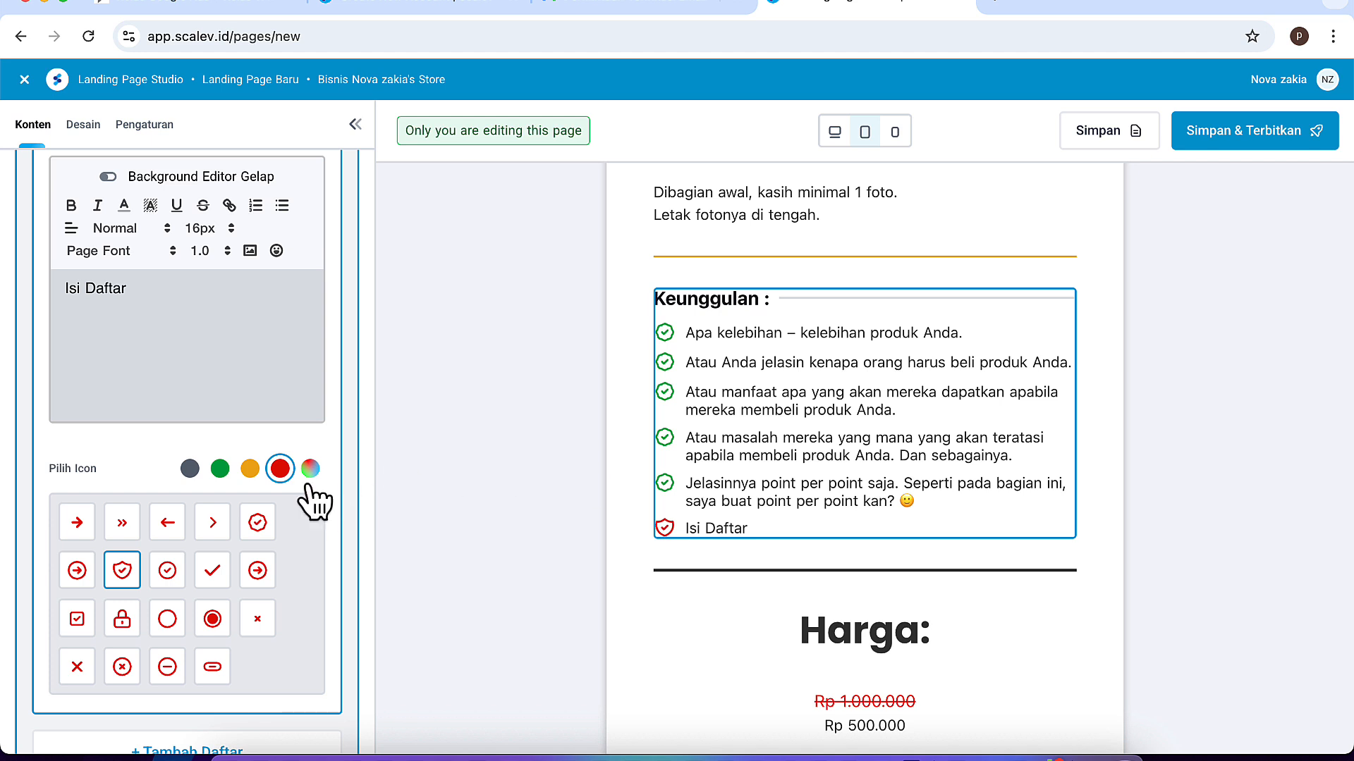
# Add another empty item to the Keunggulan list and delete it again
pyautogui.scroll(-3, 313, 490)
pyautogui.scroll(-2, 314, 501)
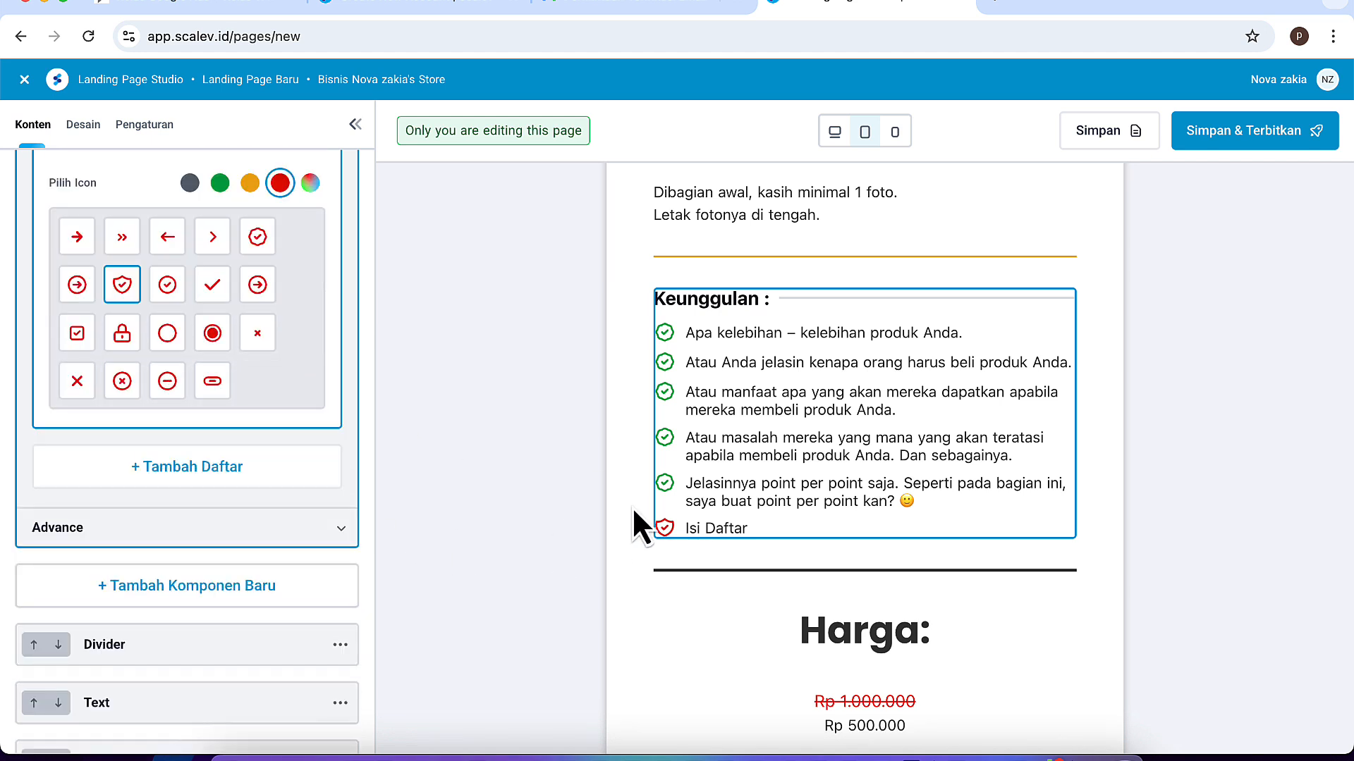
pyautogui.click(178, 468)
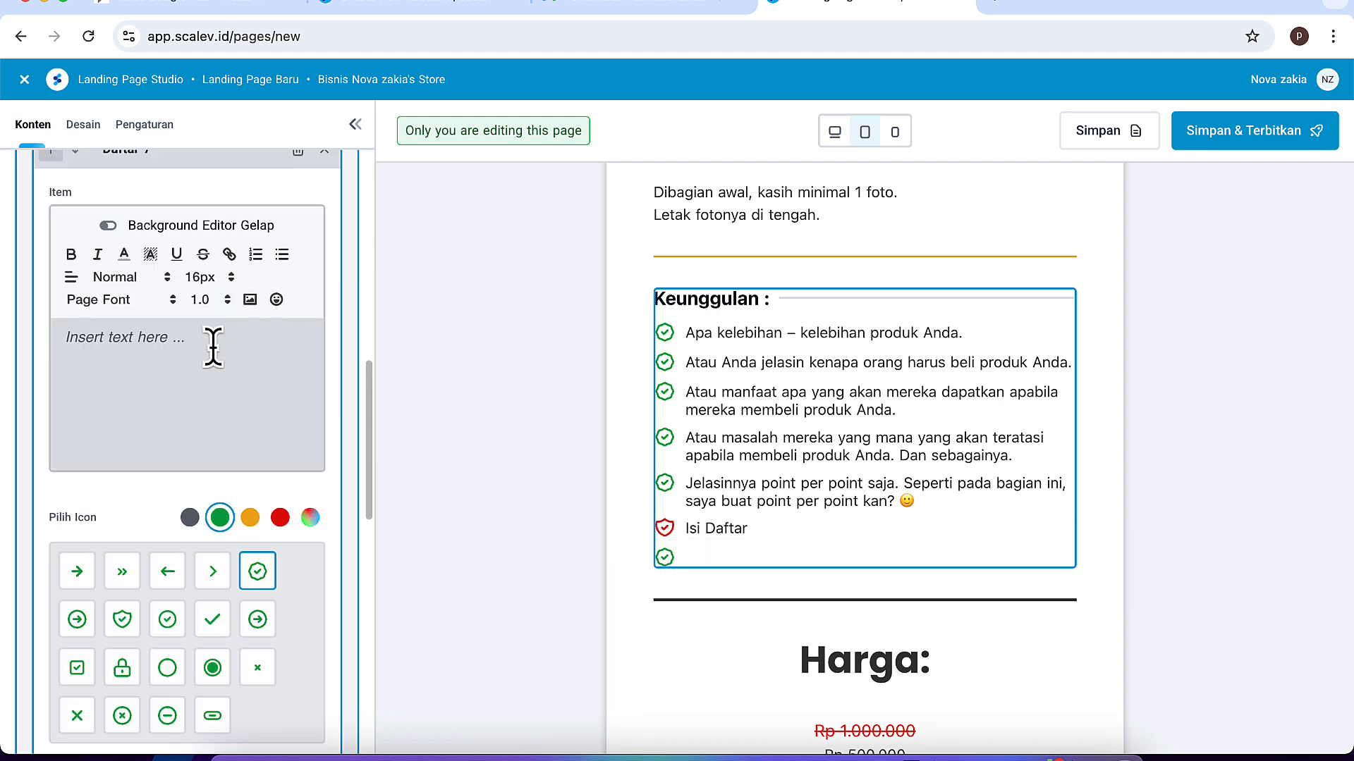
pyautogui.click(298, 255)
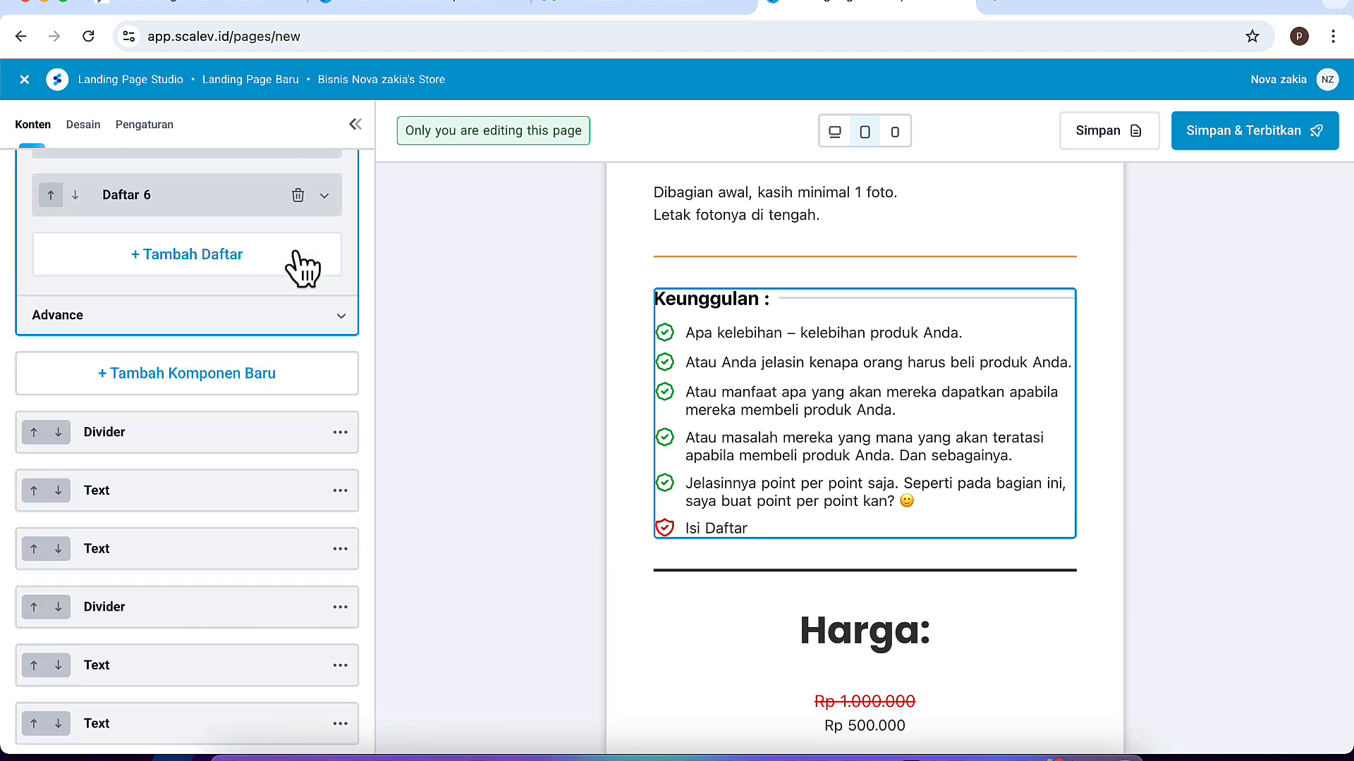
# Examine the sections below the Keunggulan list: the divider, the Harga heading, the price text and the order form with its fields
pyautogui.scroll(3, 234, 298)
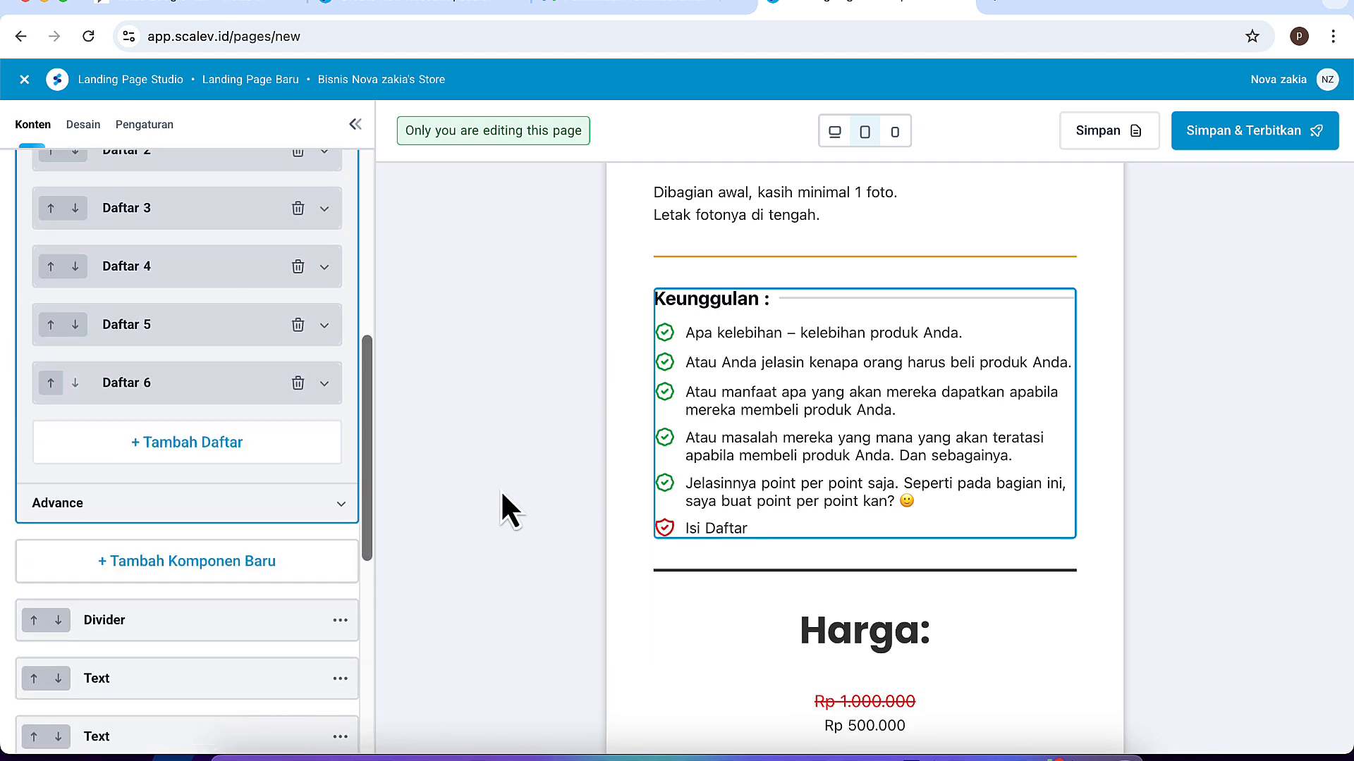
pyautogui.scroll(-2, 608, 514)
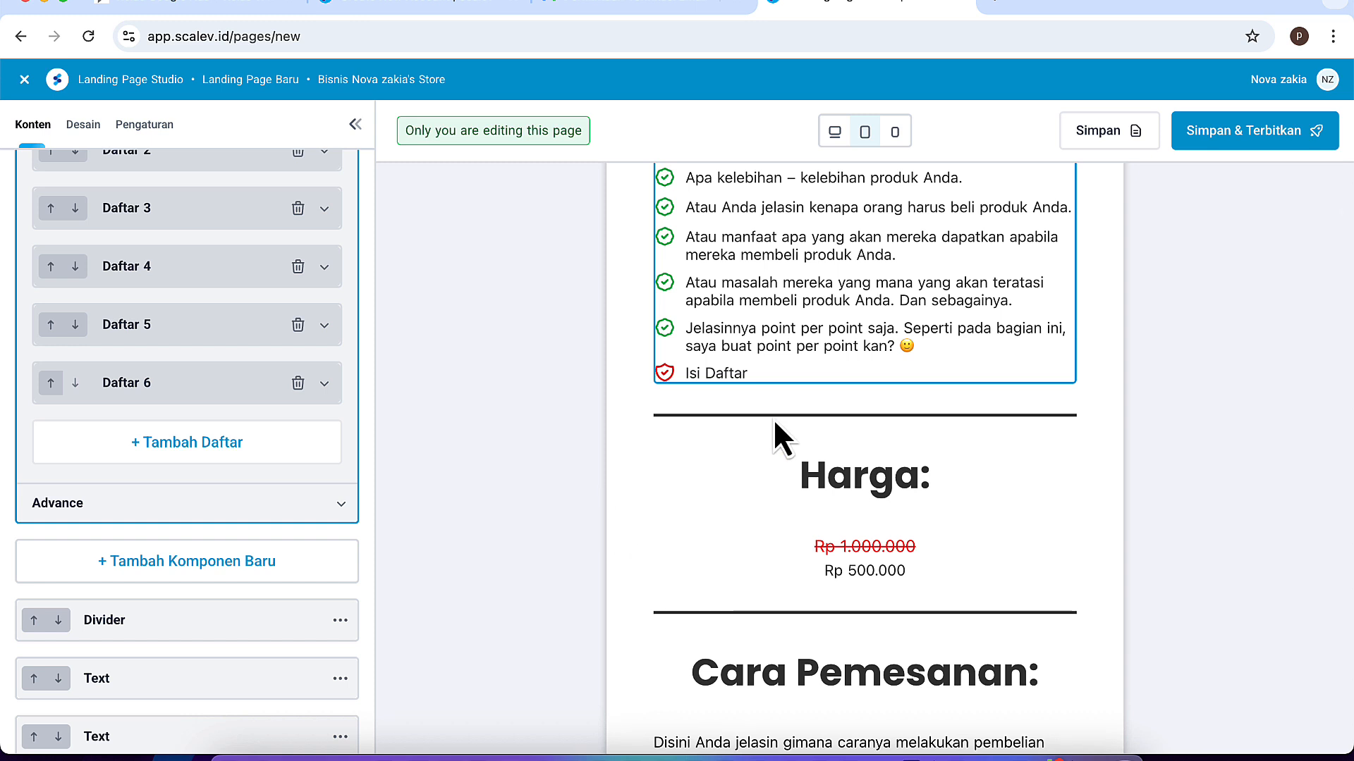
pyautogui.click(716, 416)
pyautogui.click(819, 466)
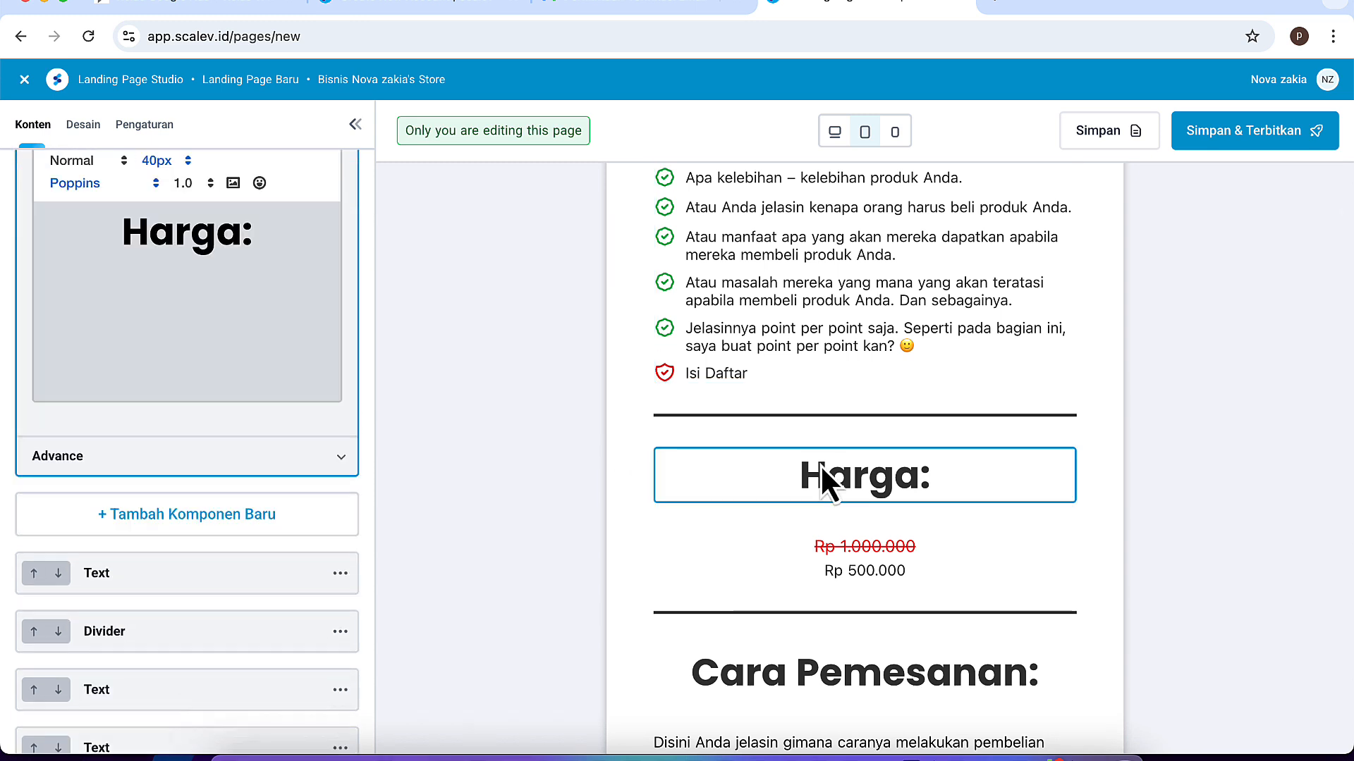
pyautogui.click(776, 561)
pyautogui.scroll(-8, 776, 560)
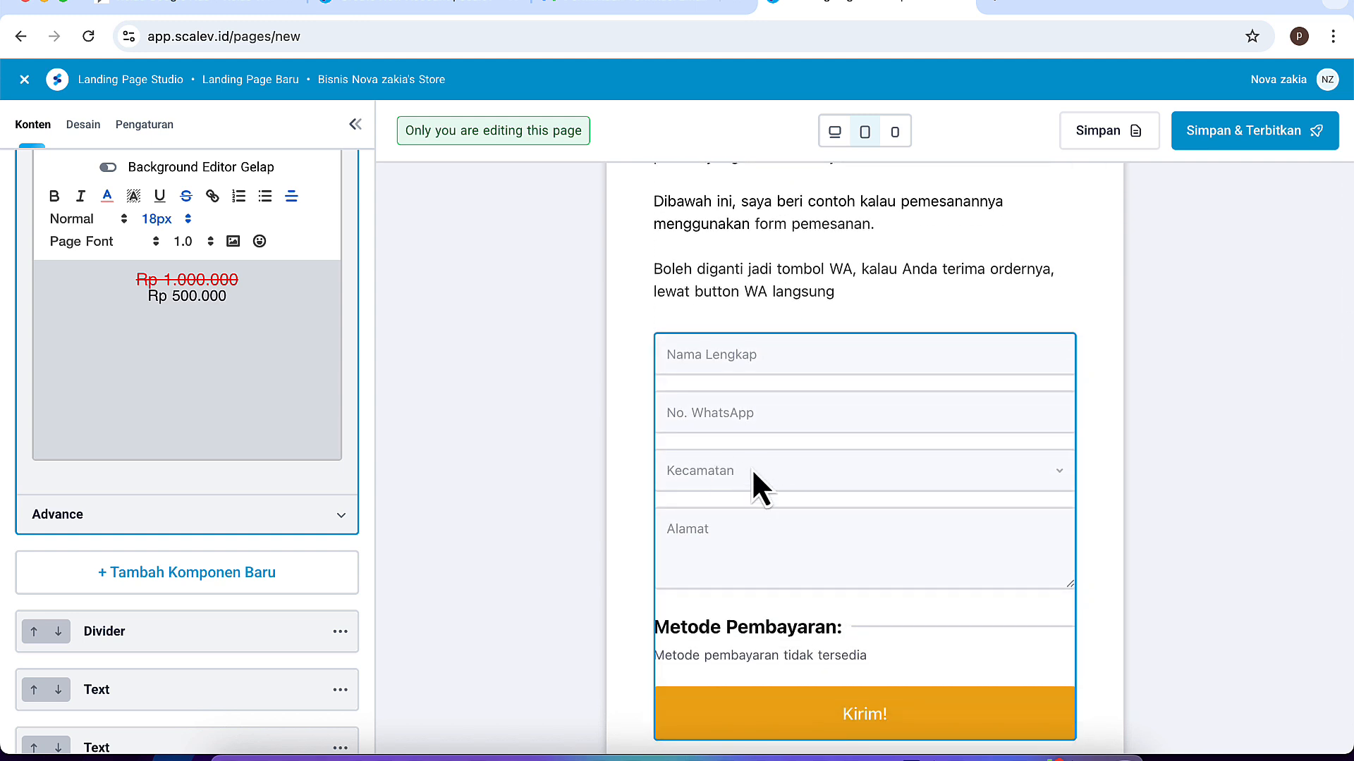
pyautogui.click(752, 471)
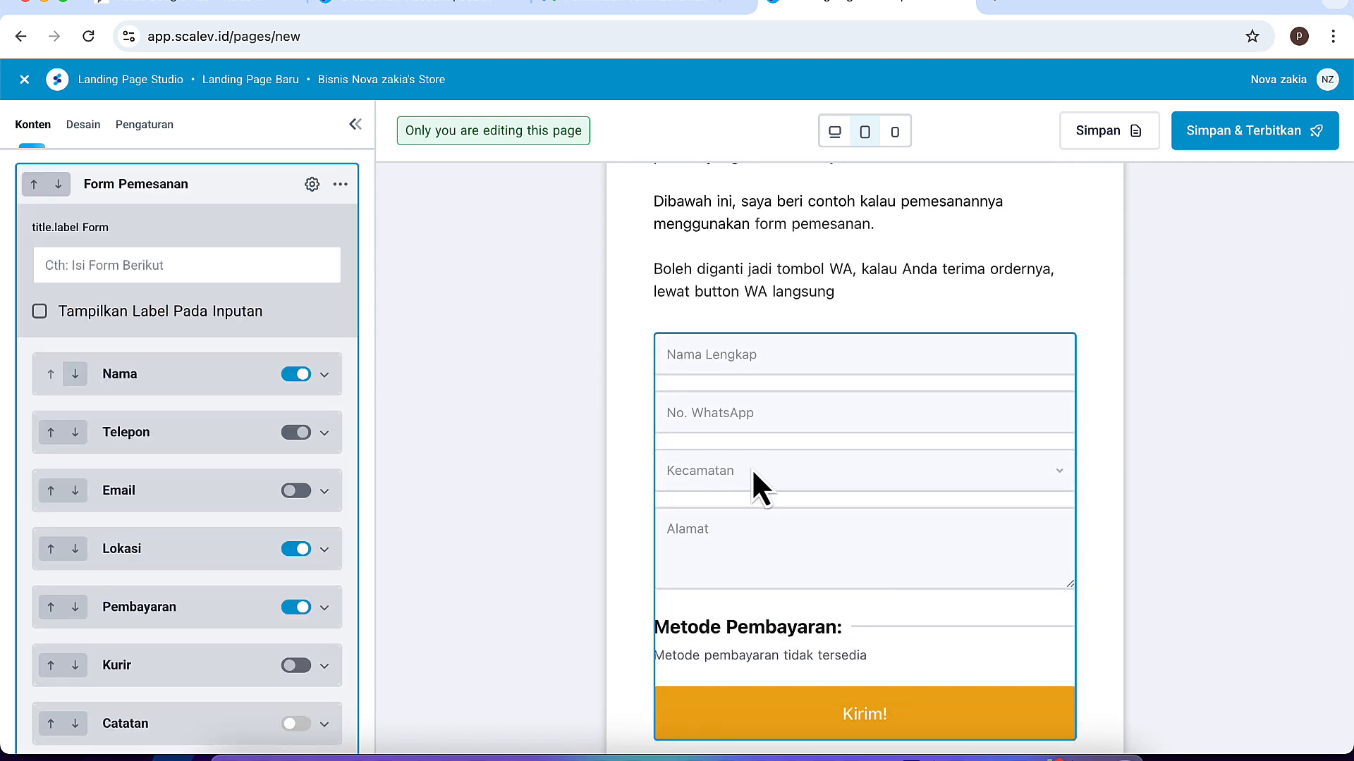
pyautogui.scroll(-3, 532, 437)
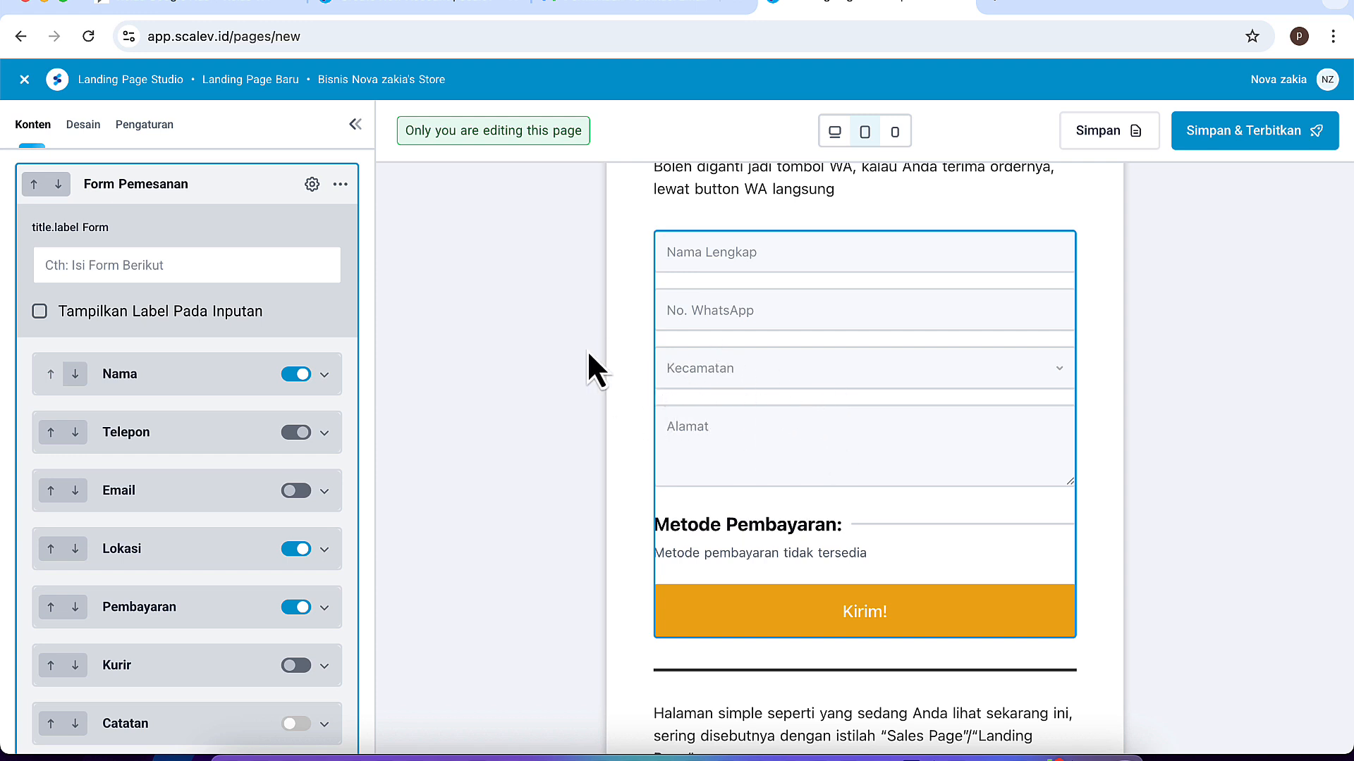
# Collapse the Form Pemesanan component and delete it from the page, confirming the removal
pyautogui.scroll(10, 344, 359)
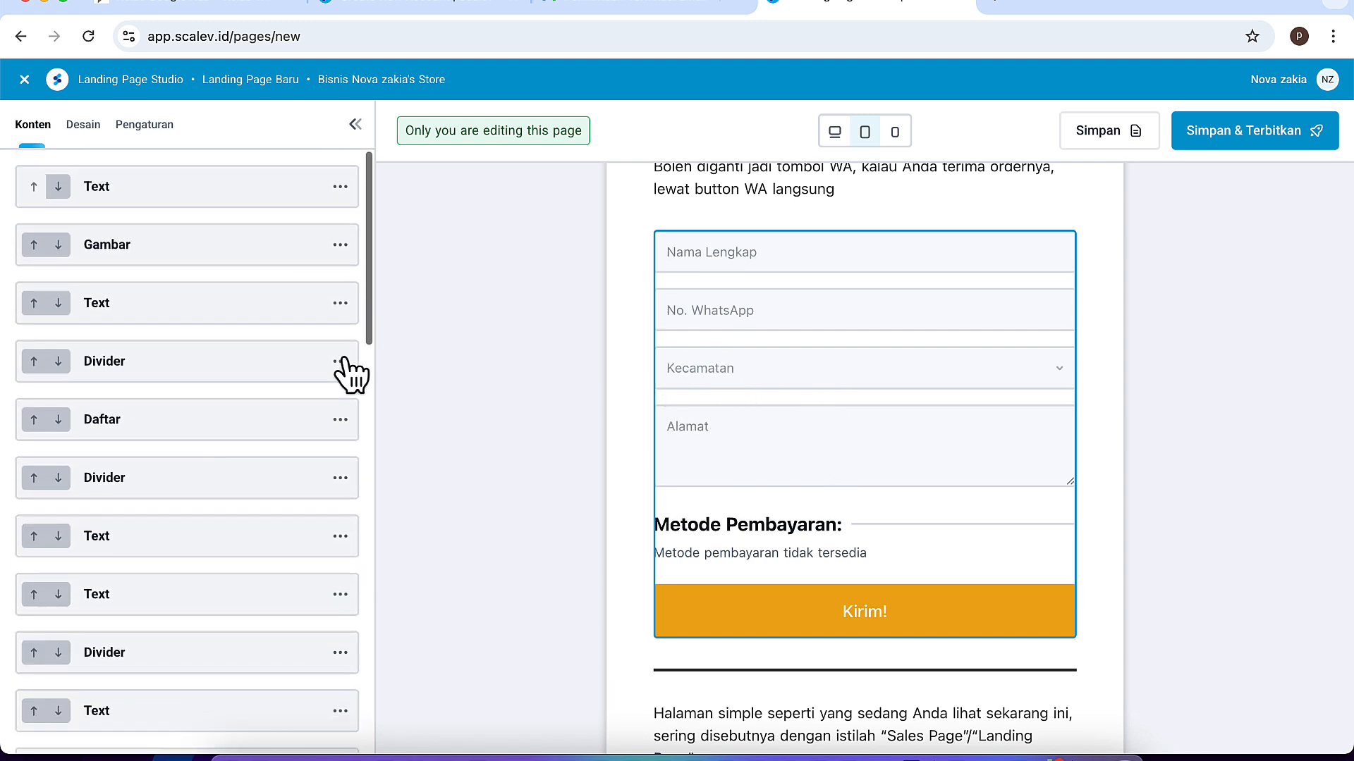
pyautogui.scroll(-8, 266, 543)
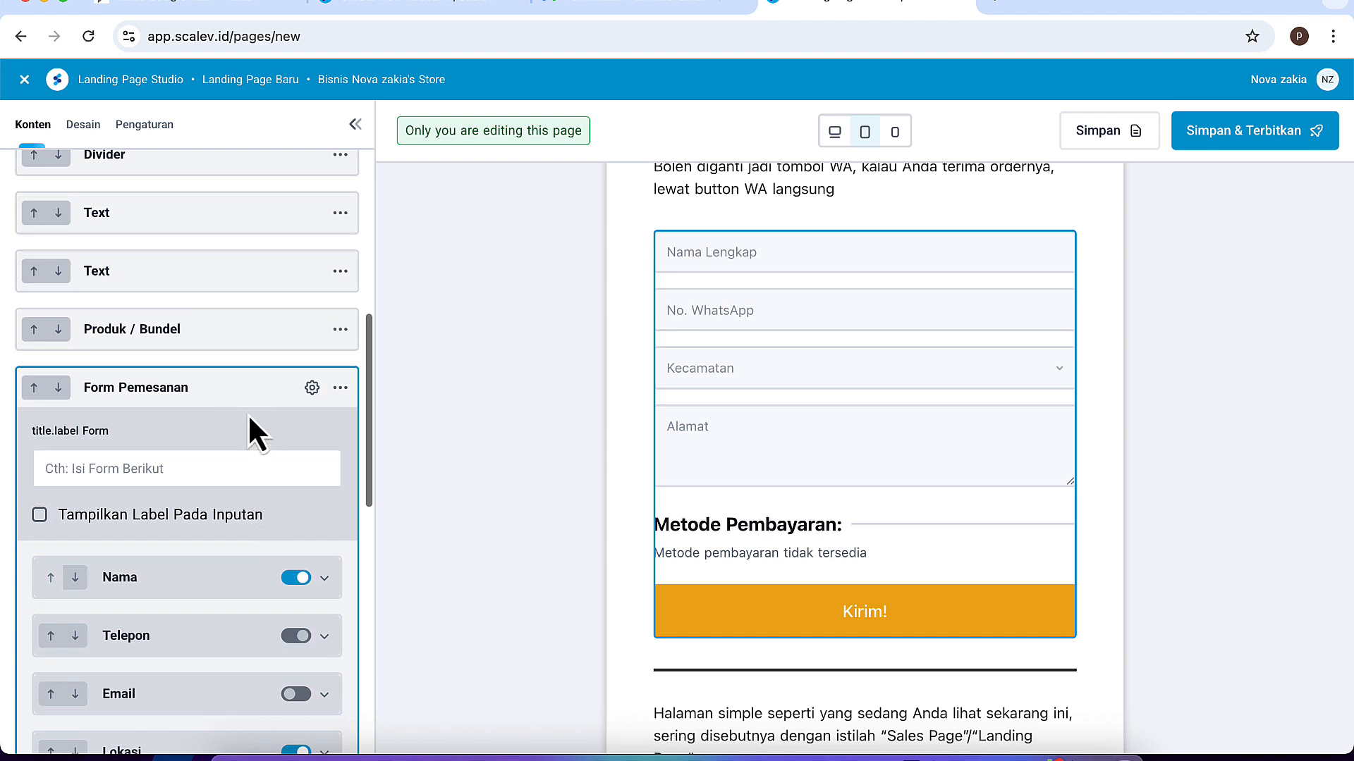
pyautogui.click(248, 396)
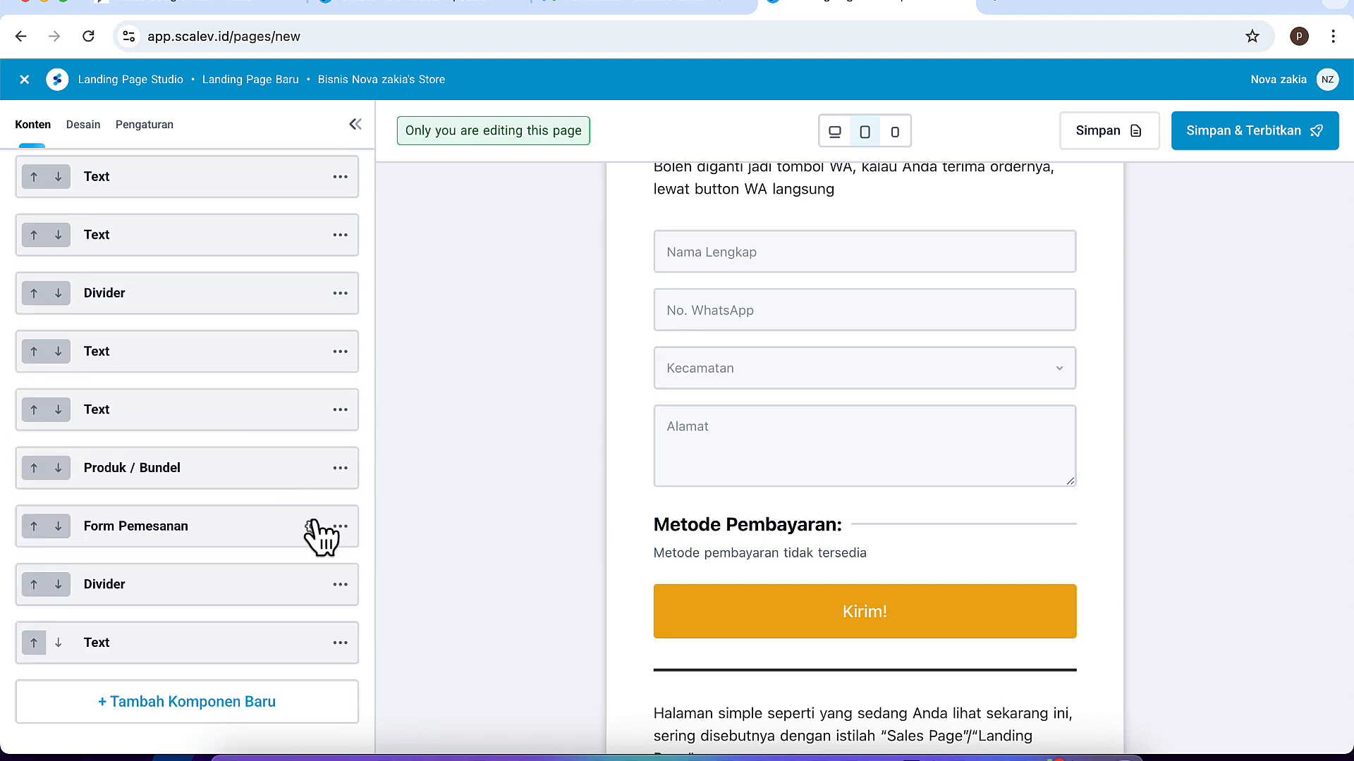
pyautogui.scroll(-2, 250, 529)
pyautogui.scroll(4, 661, 451)
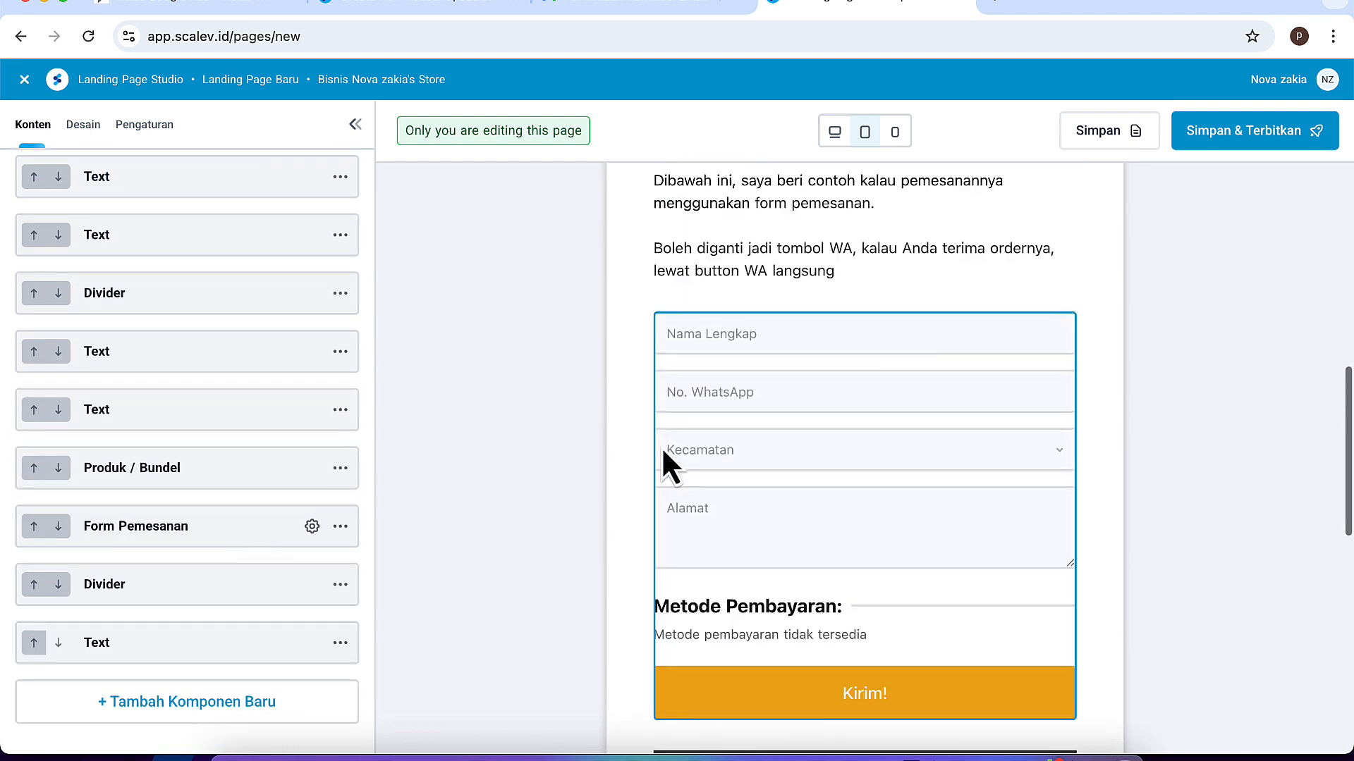
pyautogui.scroll(2, 662, 451)
pyautogui.scroll(-3, 187, 416)
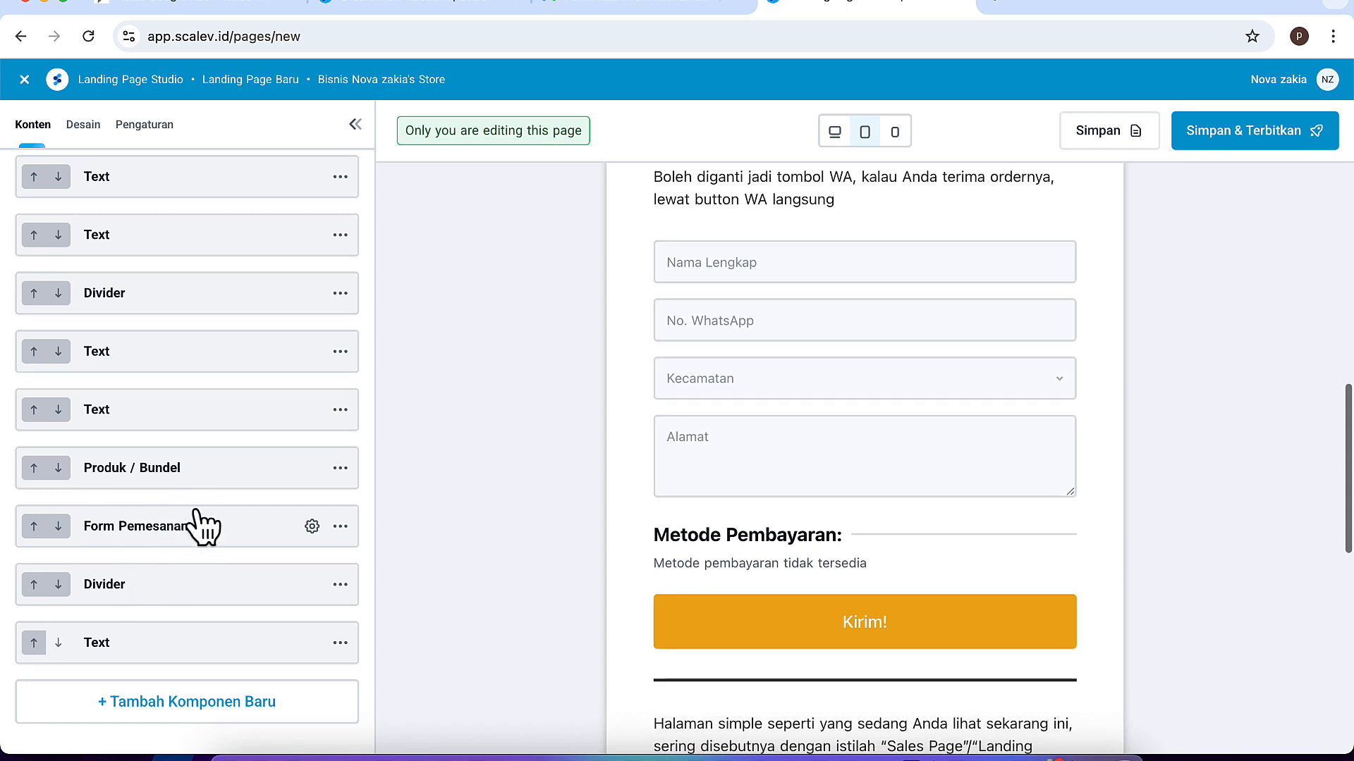
pyautogui.click(340, 528)
pyautogui.click(357, 573)
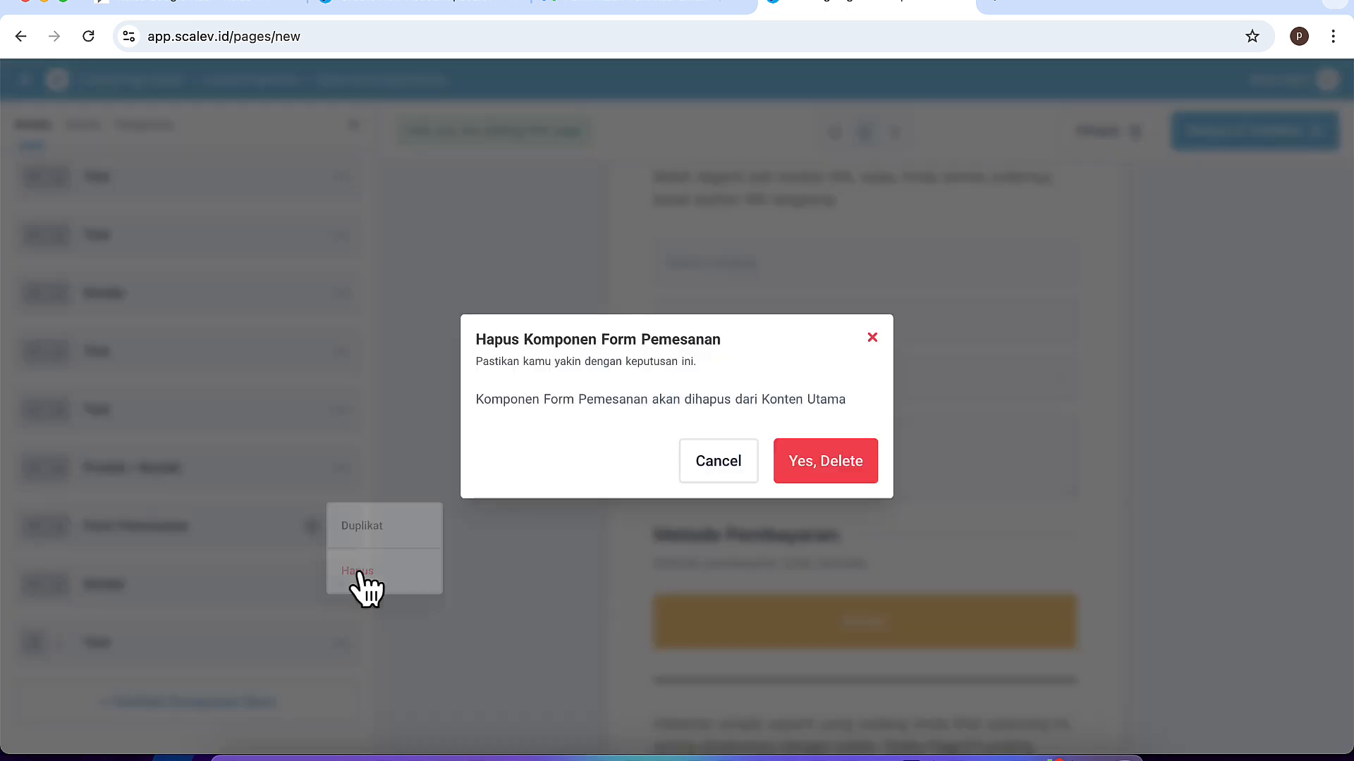
pyautogui.click(824, 465)
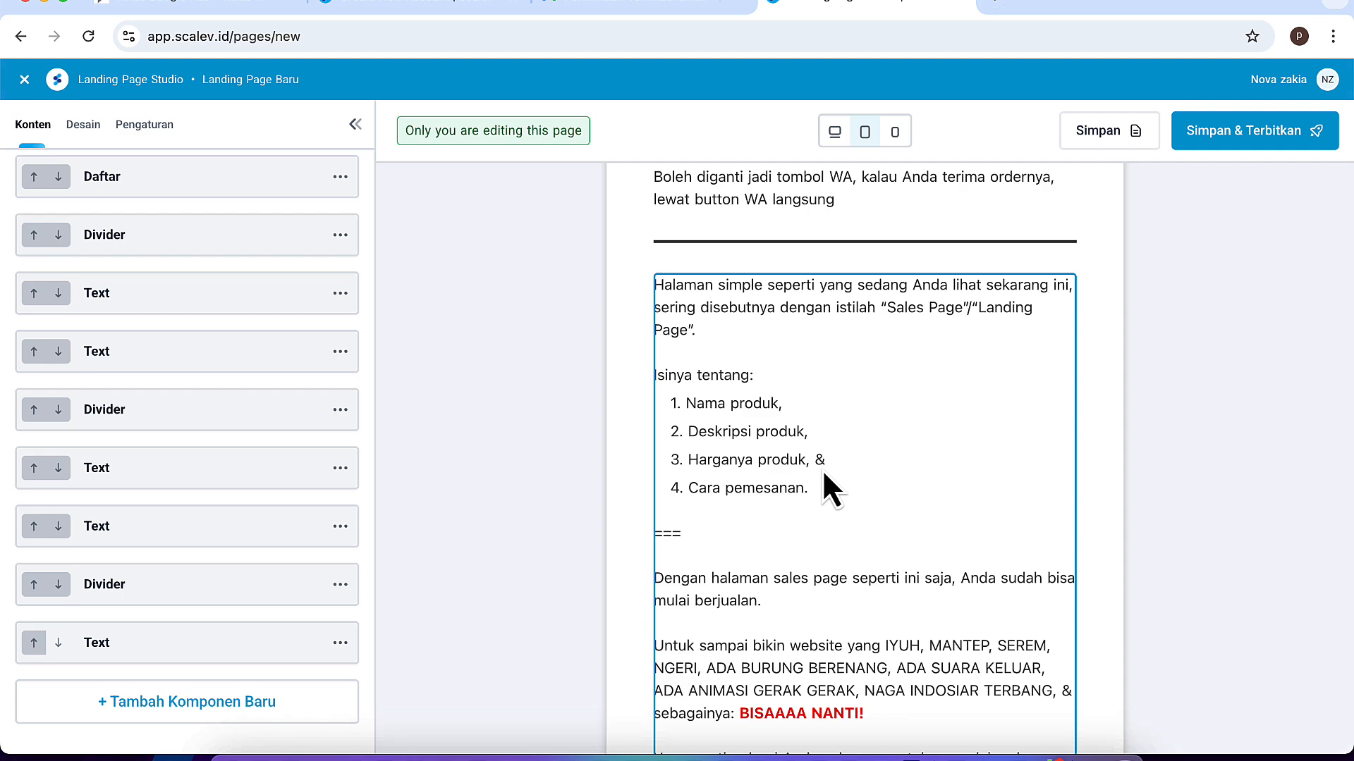
# Review the remaining page content, from the closing text up to the Cara Pemesanan and Harga headings
pyautogui.scroll(-6, 623, 432)
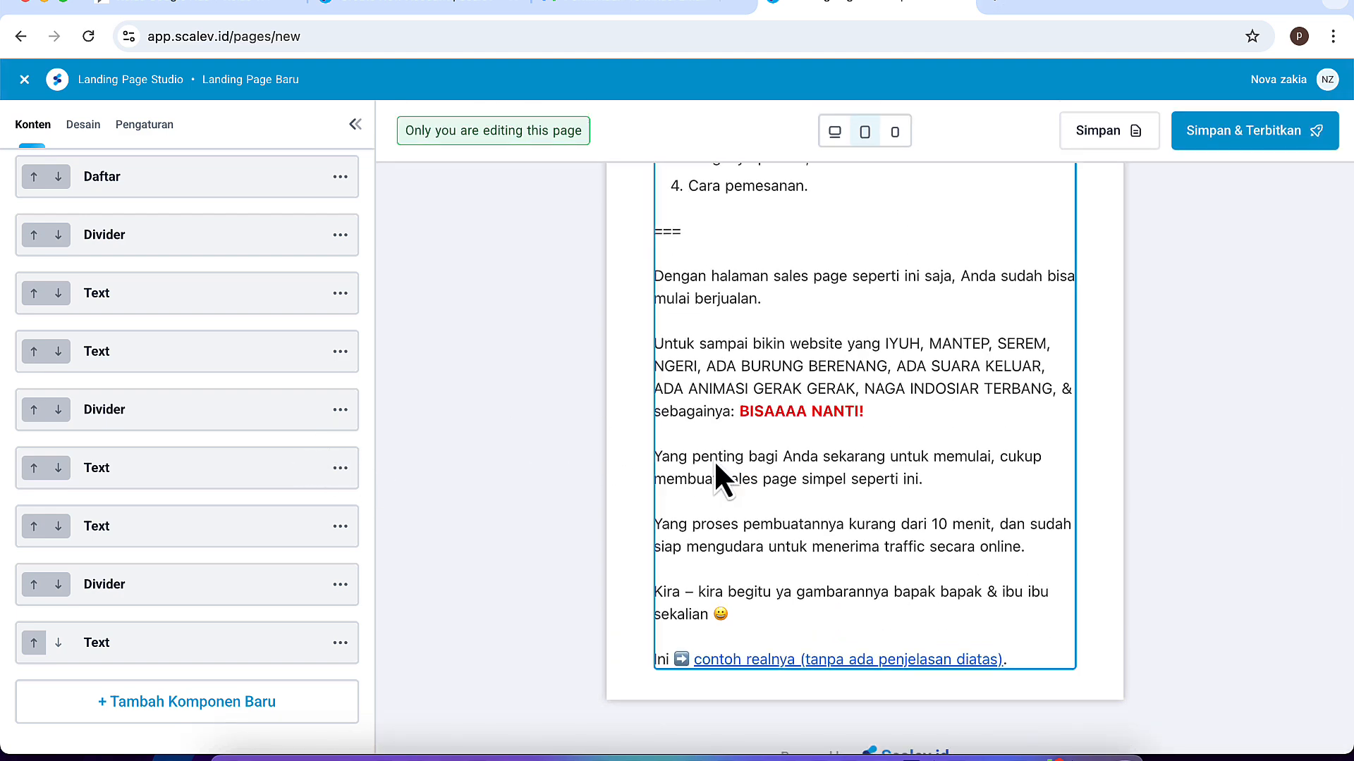
pyautogui.scroll(8, 714, 459)
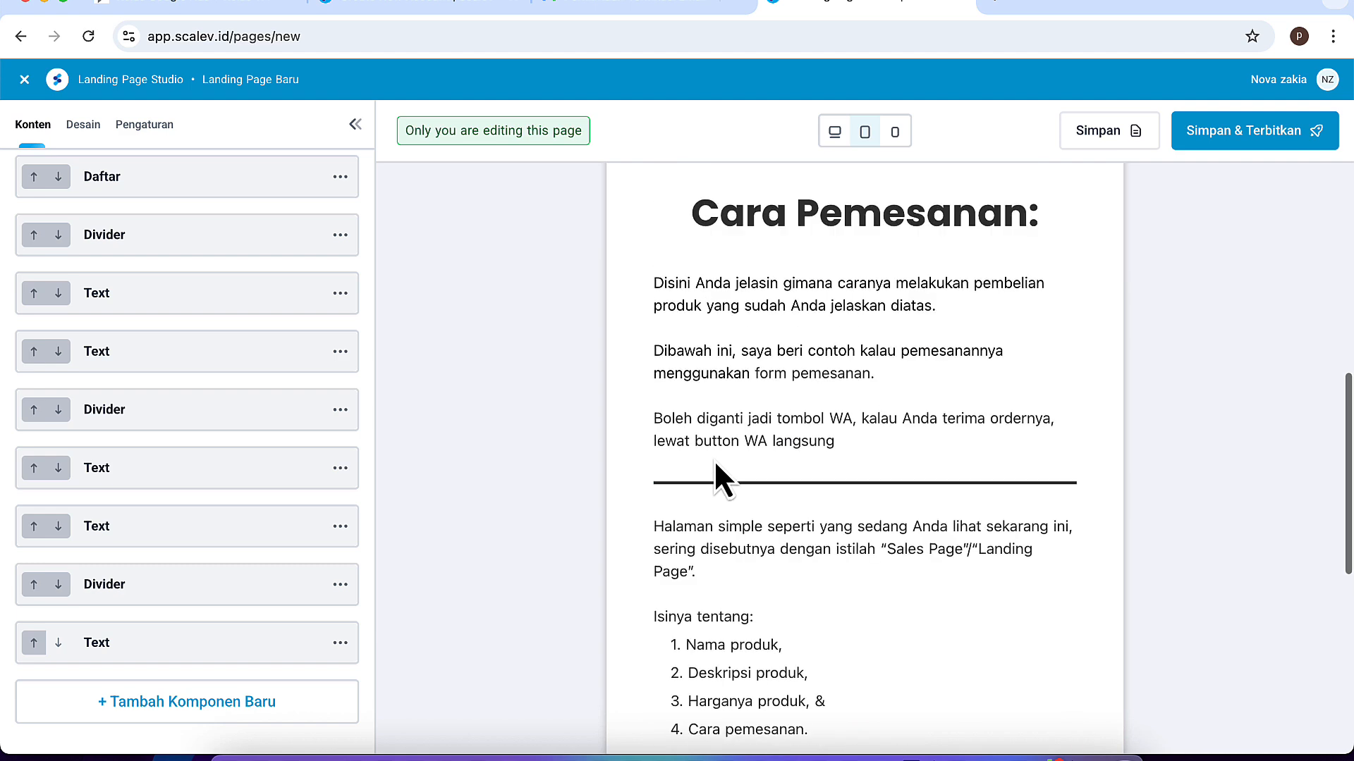
pyautogui.scroll(3, 713, 459)
pyautogui.scroll(-1, 713, 459)
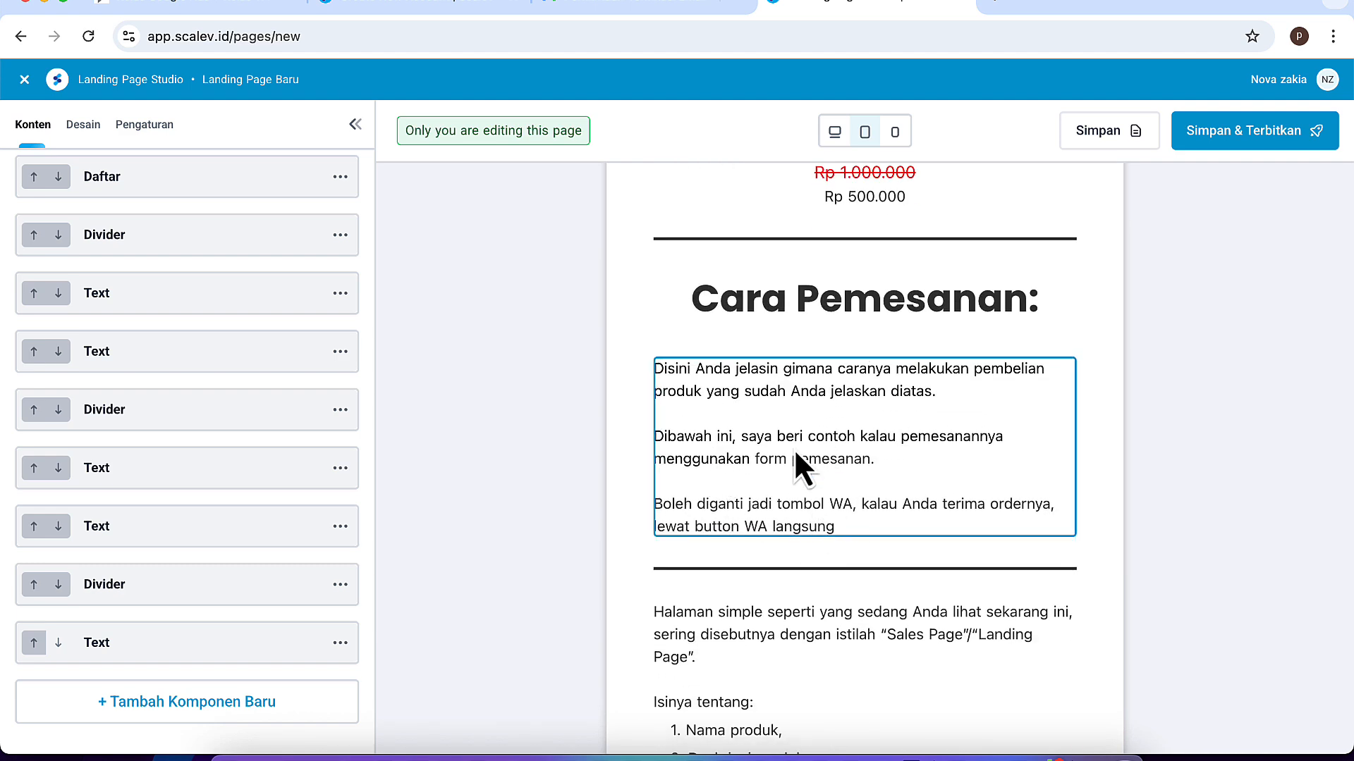
pyautogui.click(805, 310)
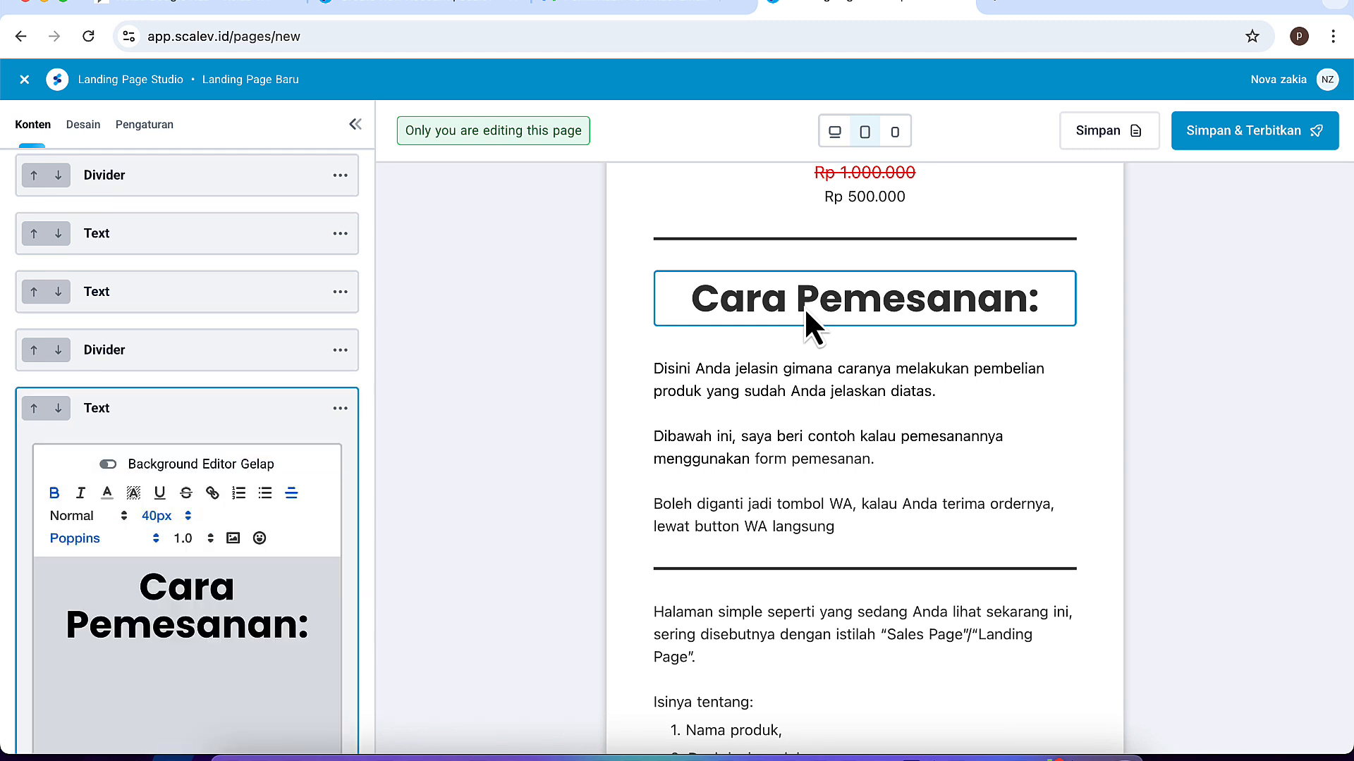
pyautogui.scroll(3, 804, 307)
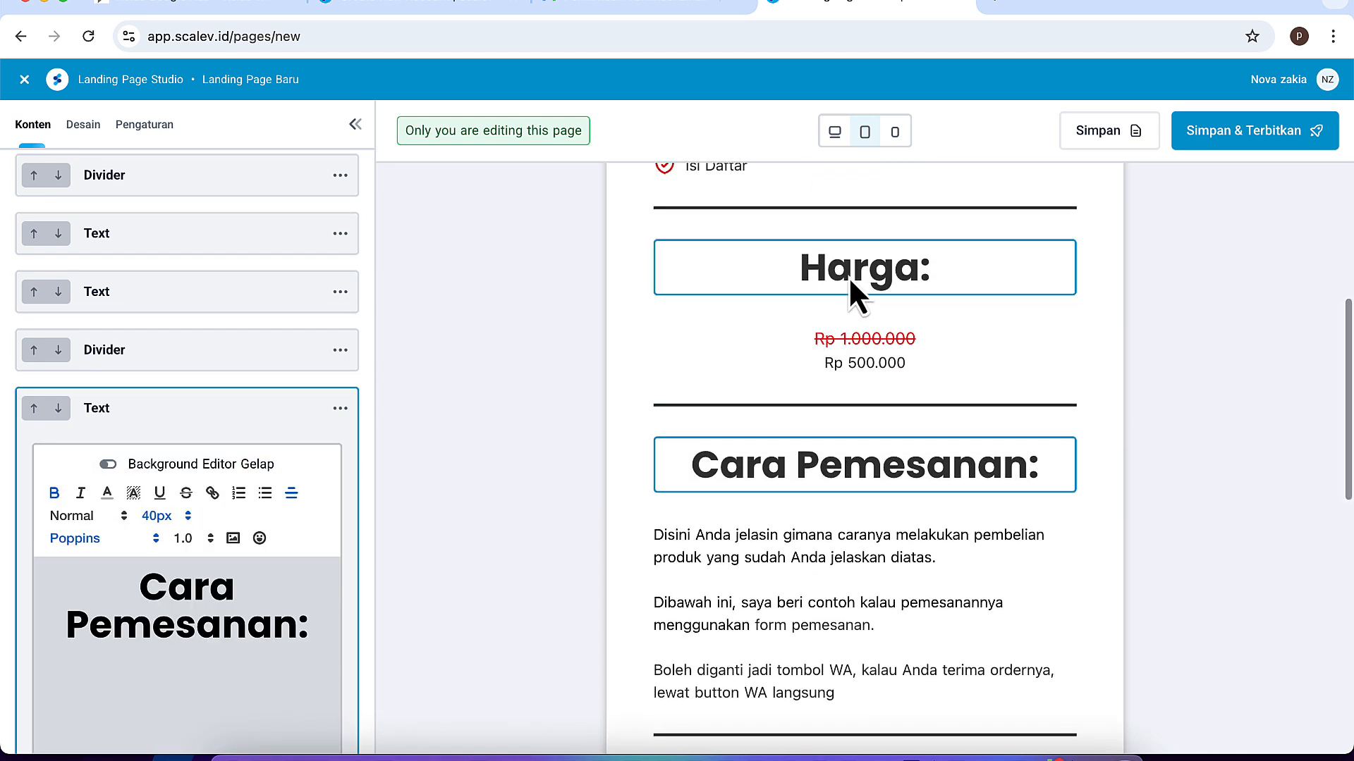
# Add a Tombol component directly below the price text in the Harga section
pyautogui.click(835, 360)
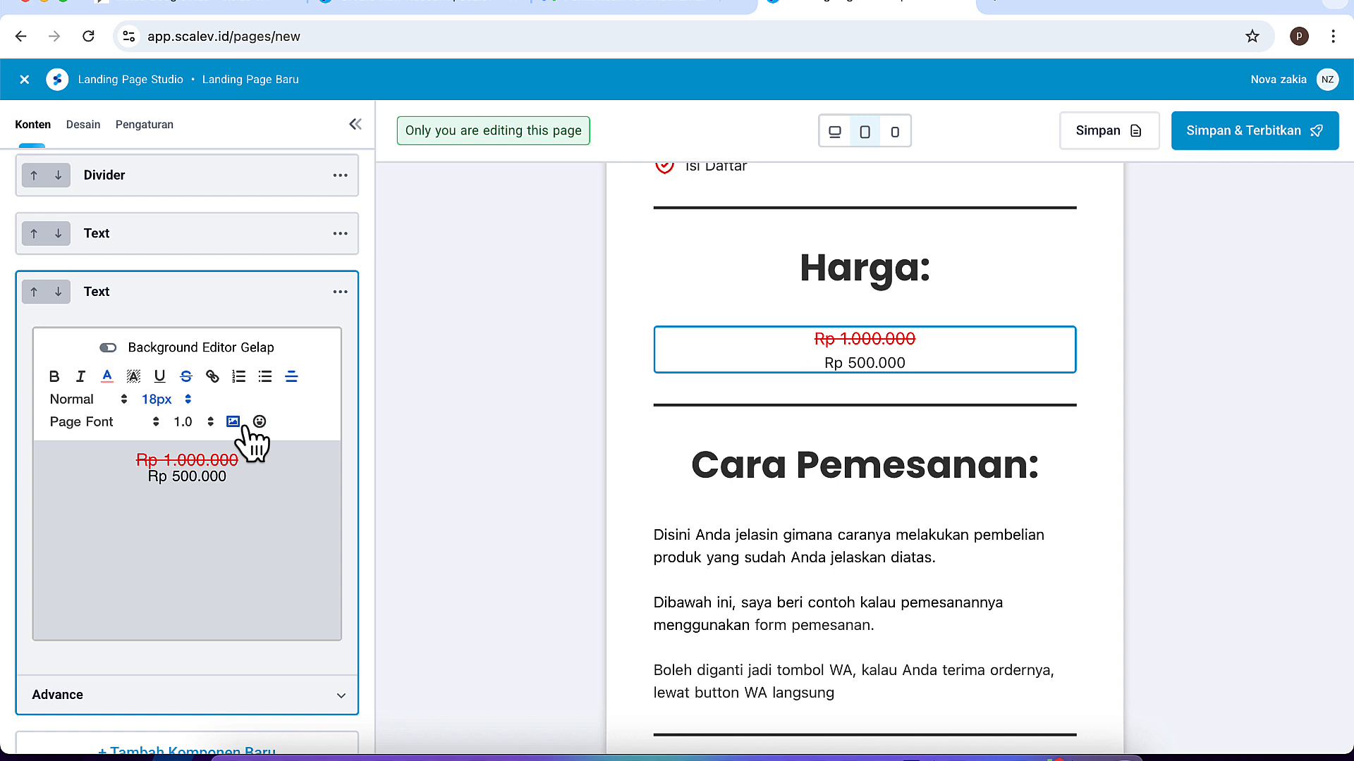
pyautogui.click(887, 346)
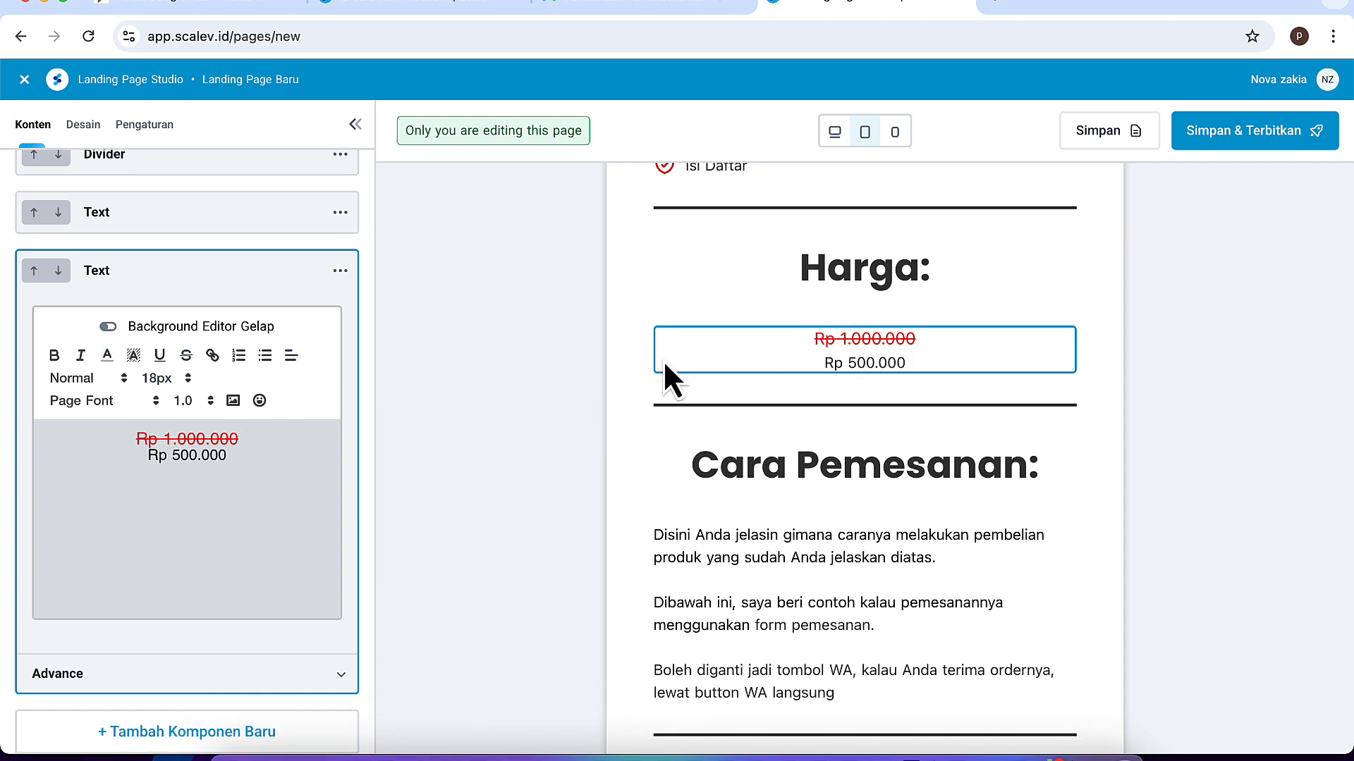
pyautogui.scroll(-3, 212, 483)
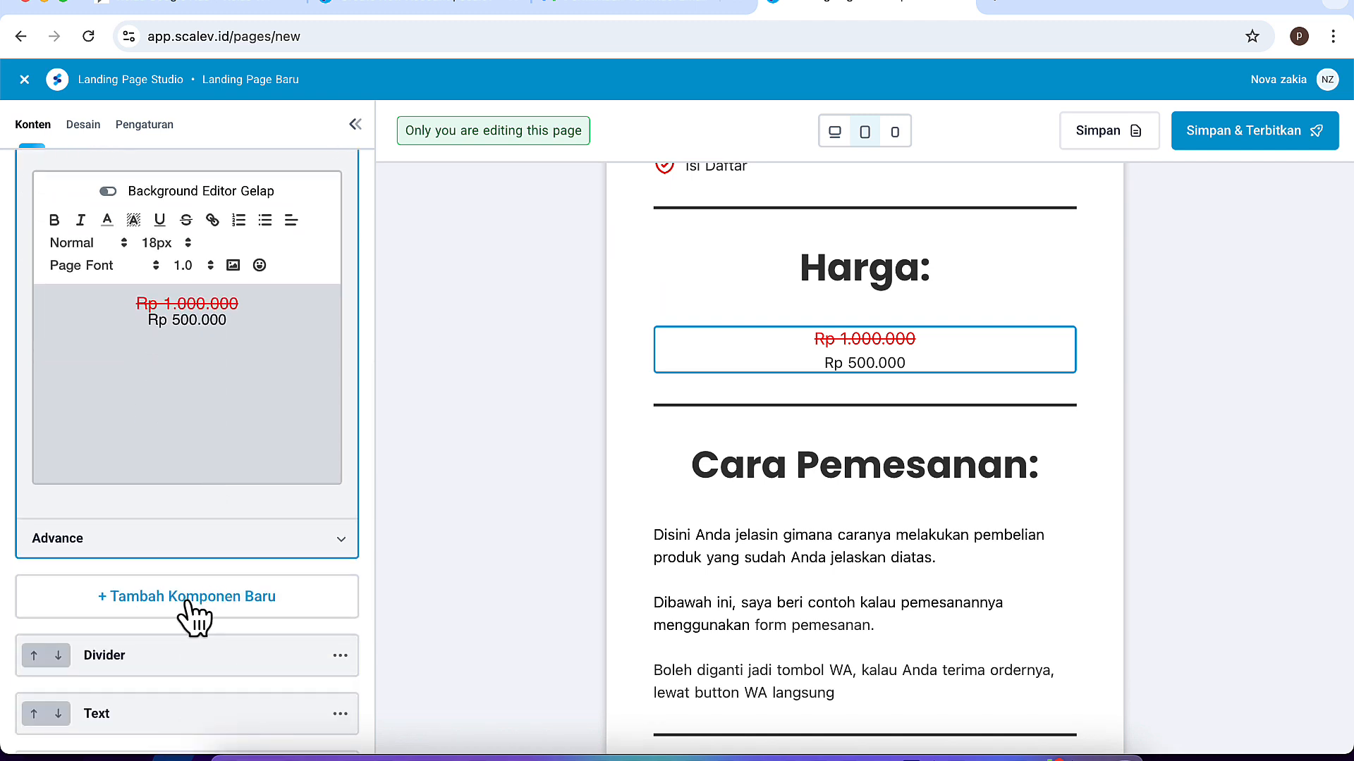
pyautogui.click(193, 598)
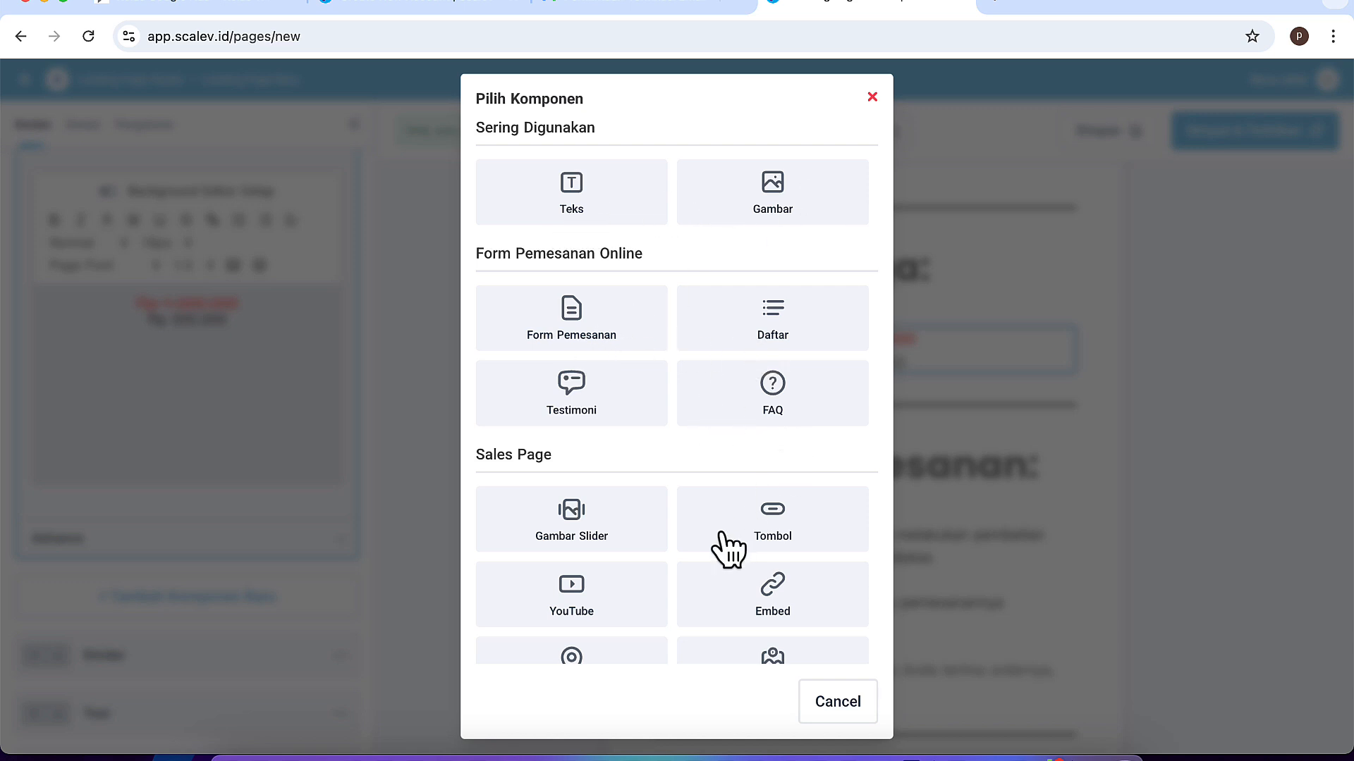
pyautogui.scroll(-2, 728, 550)
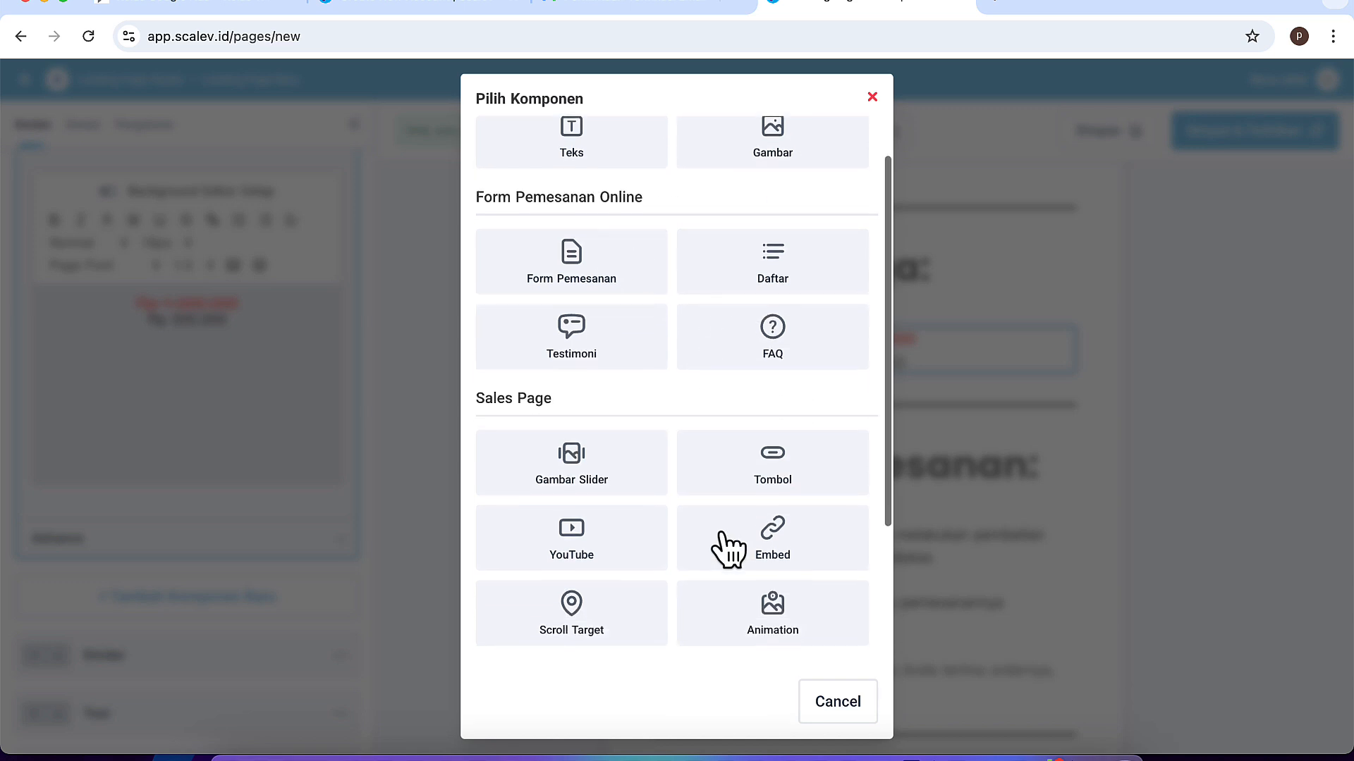
pyautogui.click(772, 473)
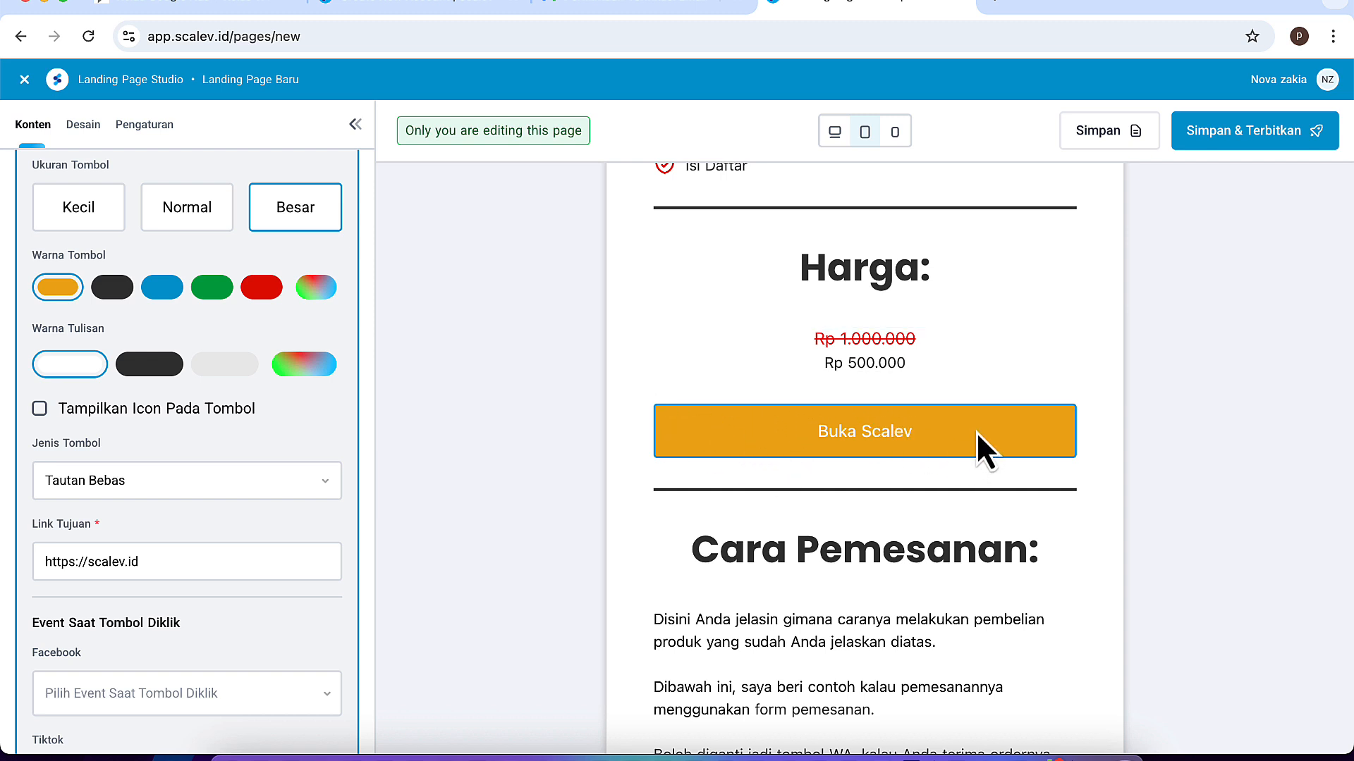
# Examine the new button's Jenis Tombol options, keeping Tautan Bebas, and inspect its Link Tujuan field
pyautogui.scroll(-1, 234, 446)
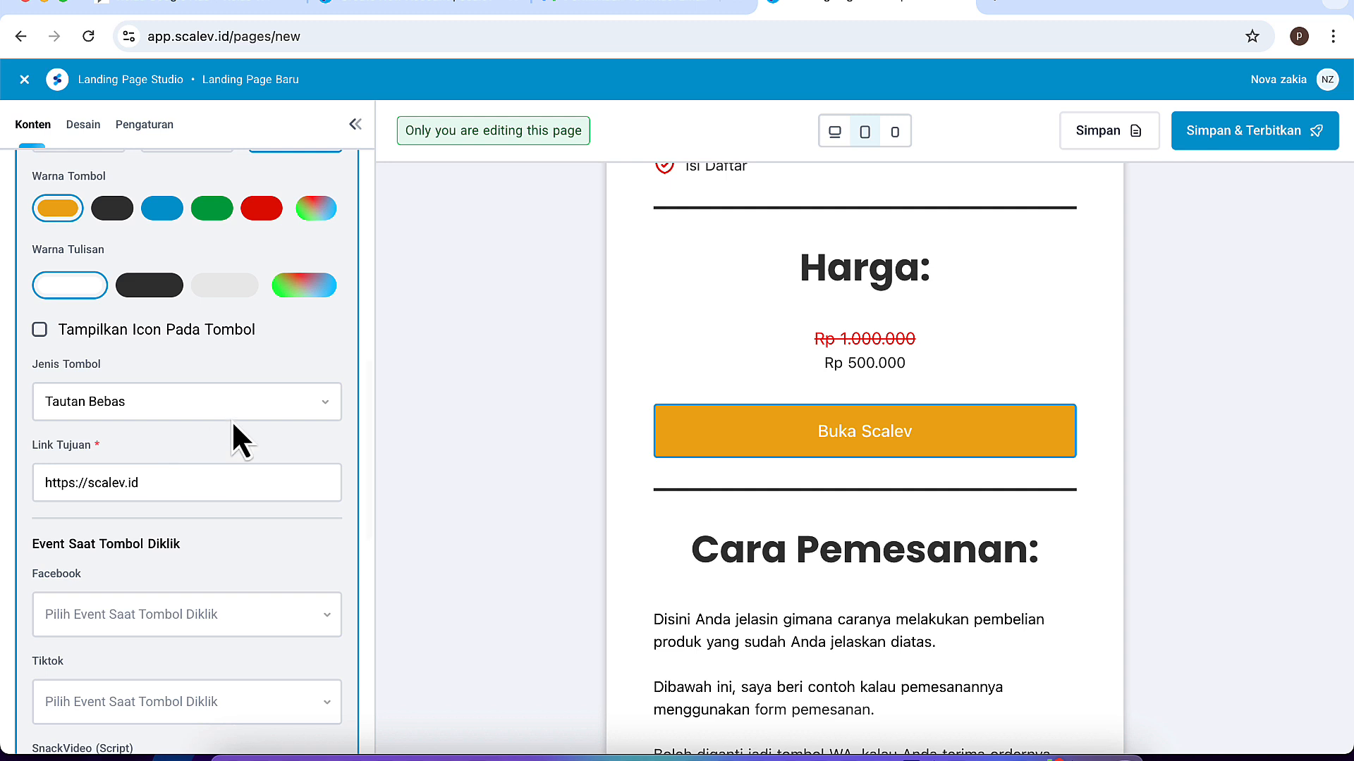
pyautogui.click(236, 415)
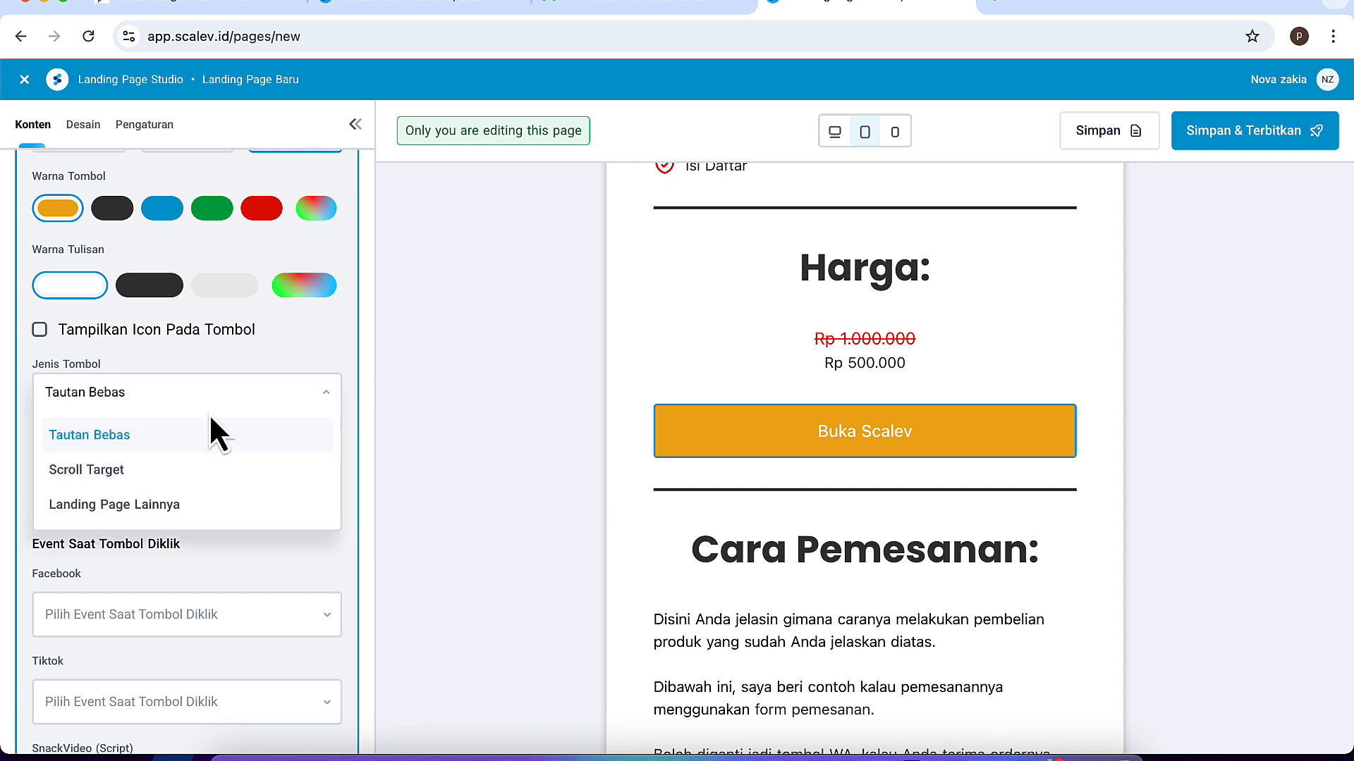
pyautogui.click(125, 441)
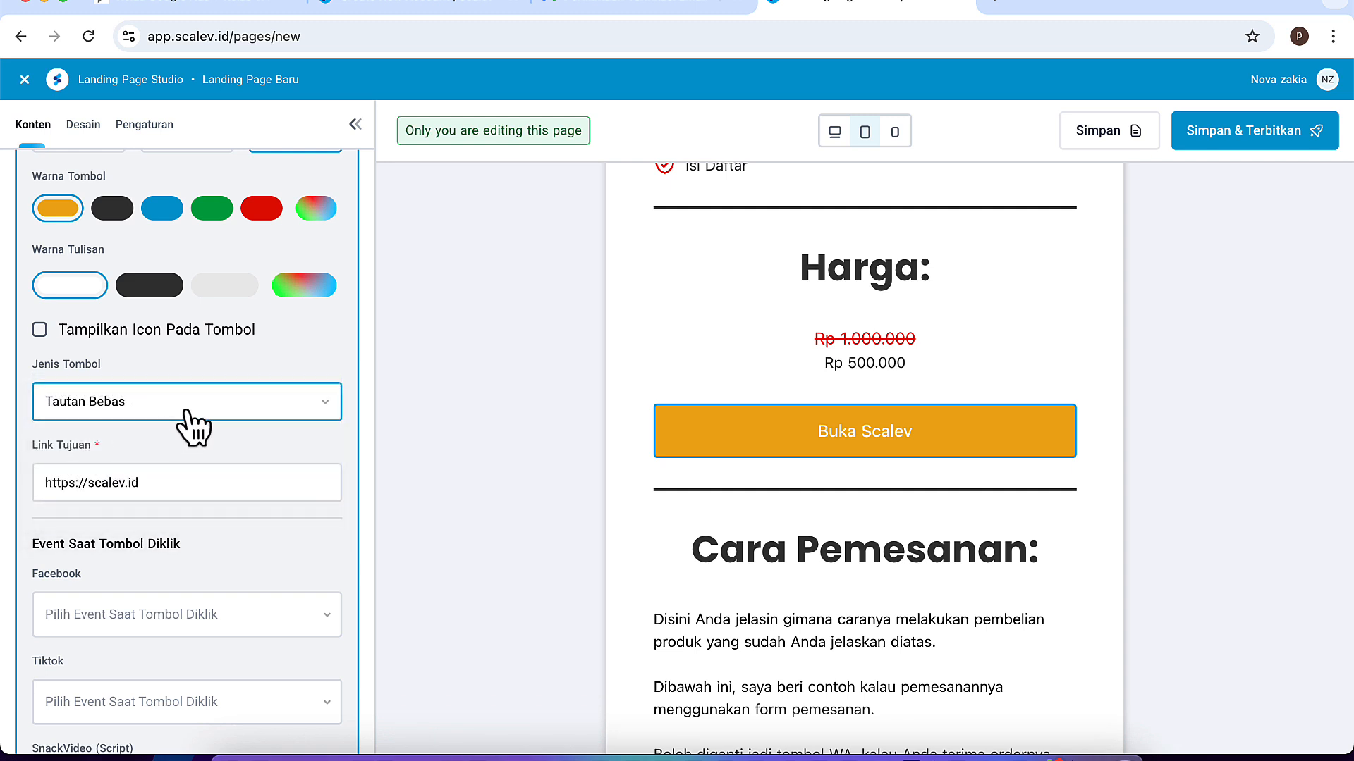
pyautogui.click(185, 402)
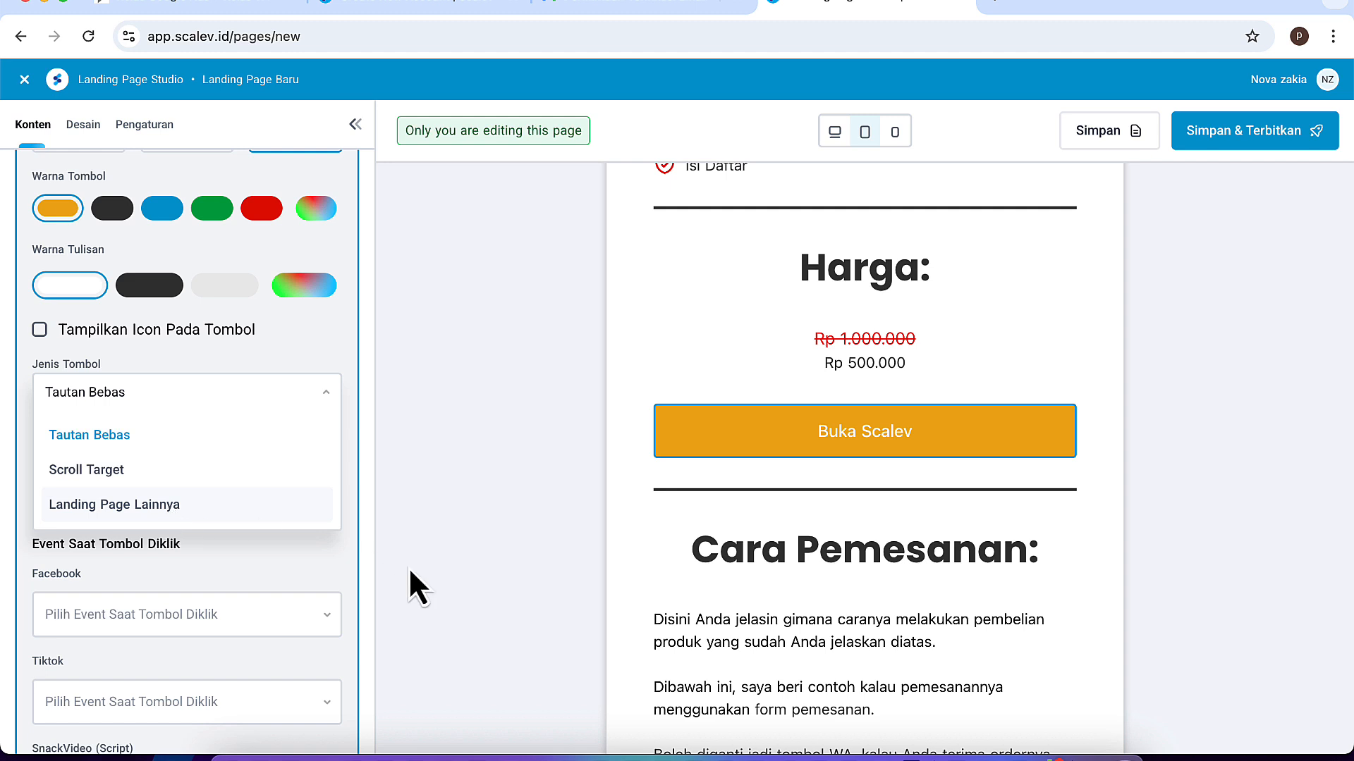
pyautogui.click(488, 482)
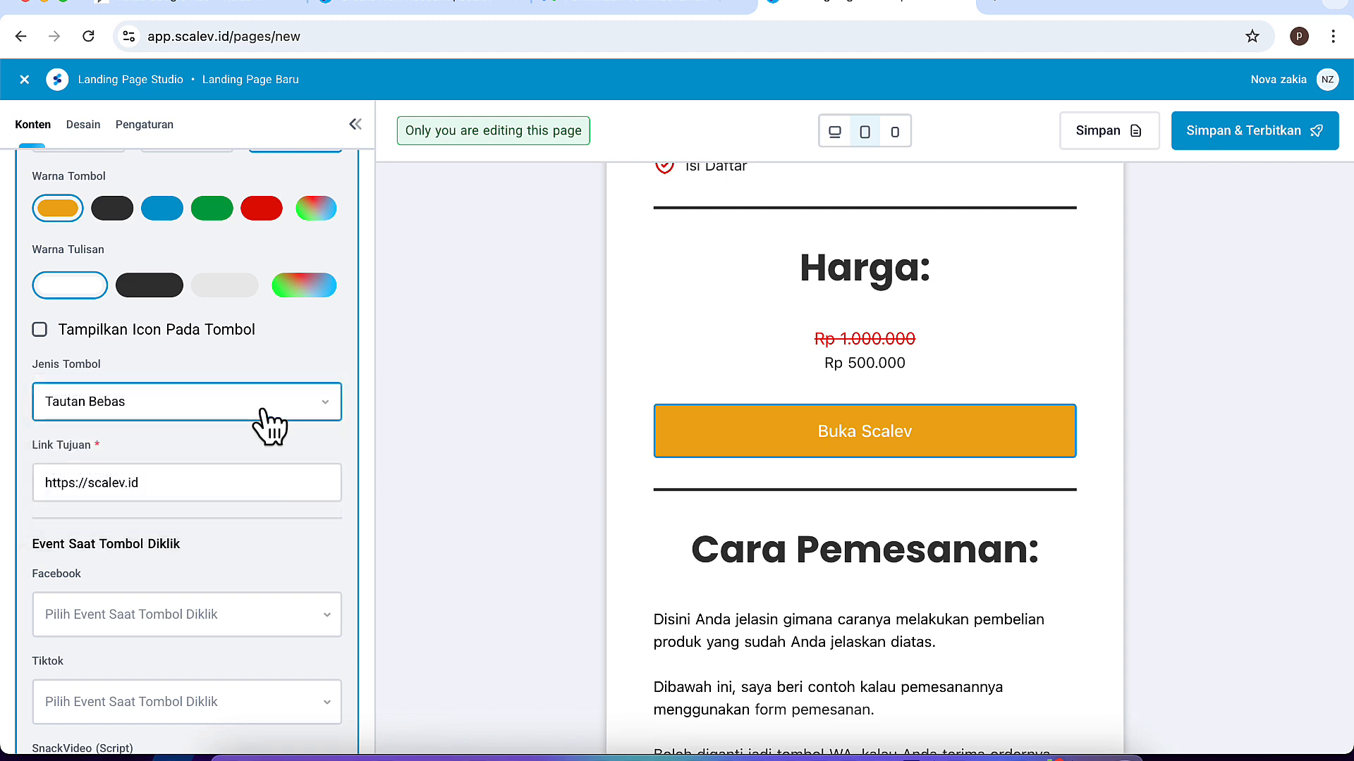
pyautogui.moveTo(170, 487); pyautogui.dragTo(42, 482)
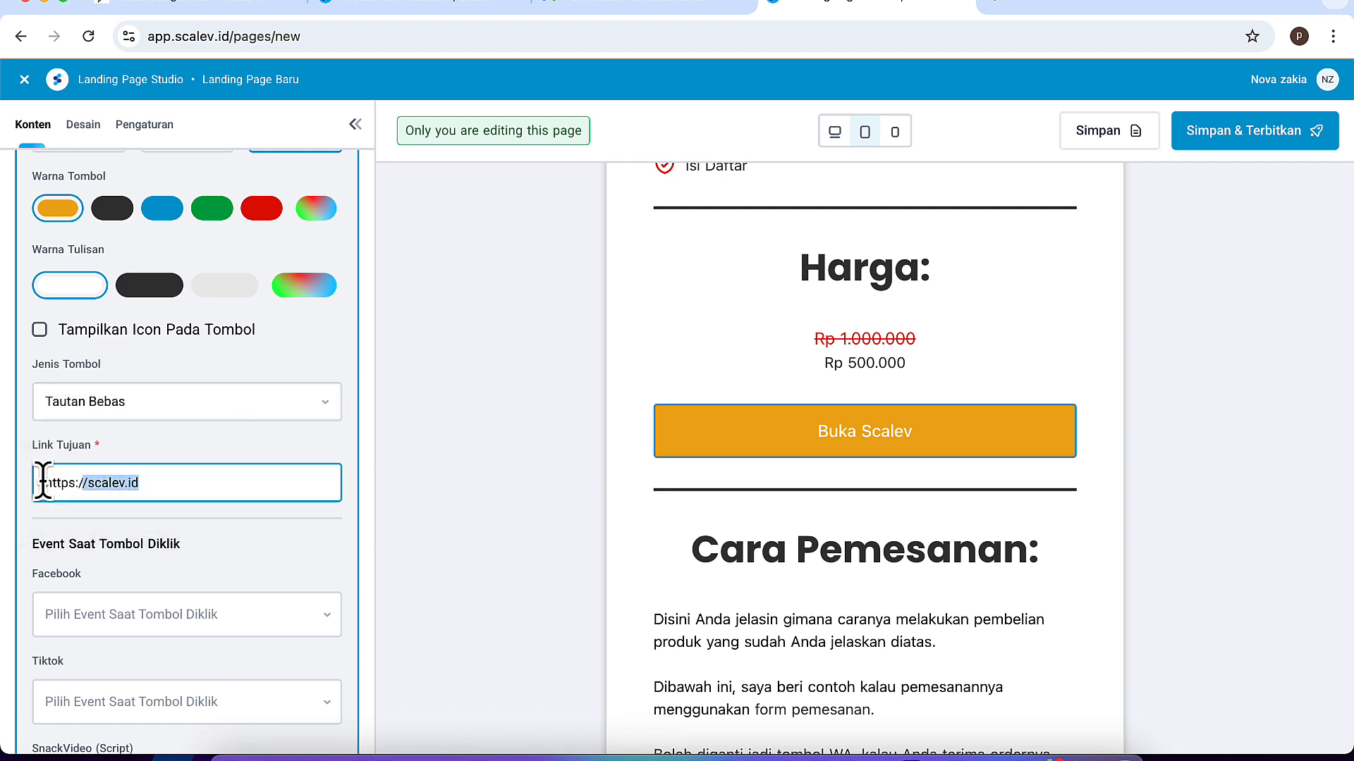
pyautogui.click(203, 482)
# Show an icon on the button, choose the WhatsApp icon and set the button colour to green
pyautogui.scroll(1, 203, 483)
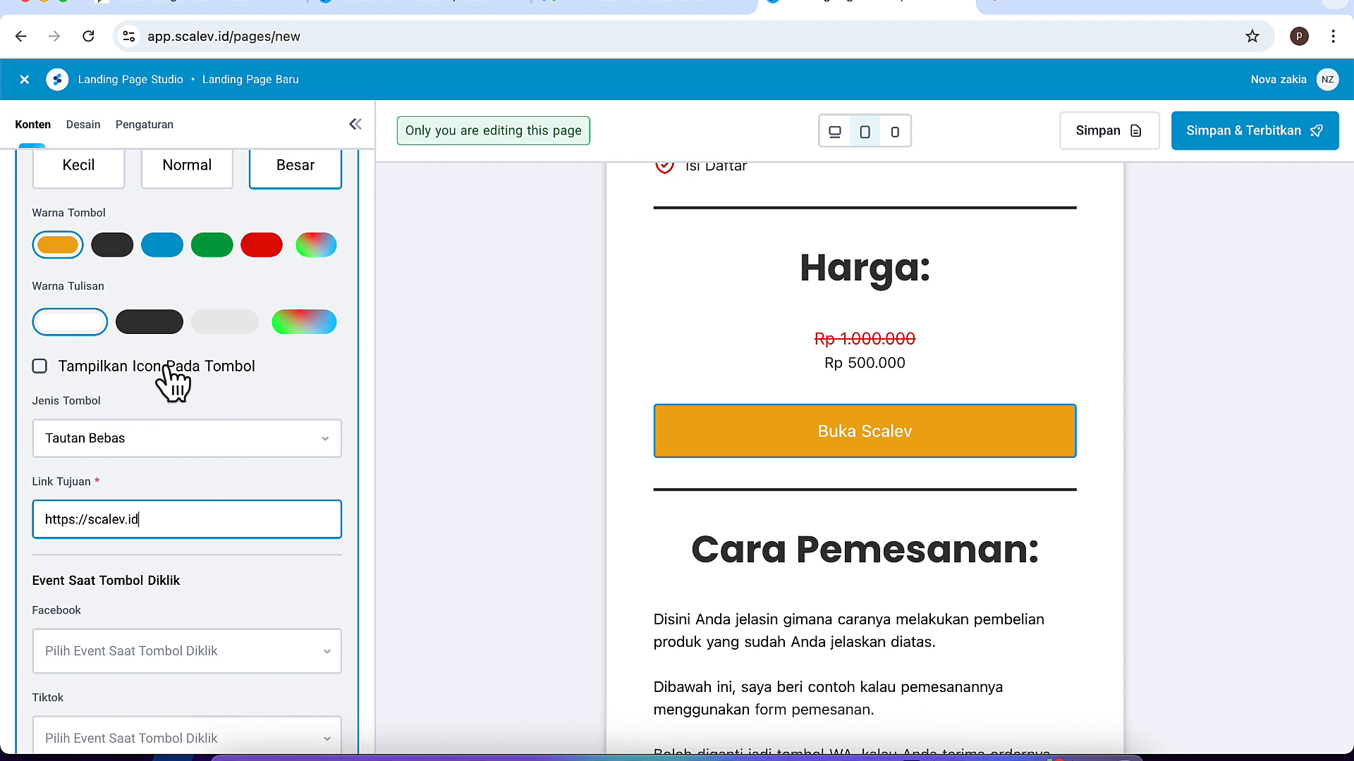
pyautogui.click(40, 367)
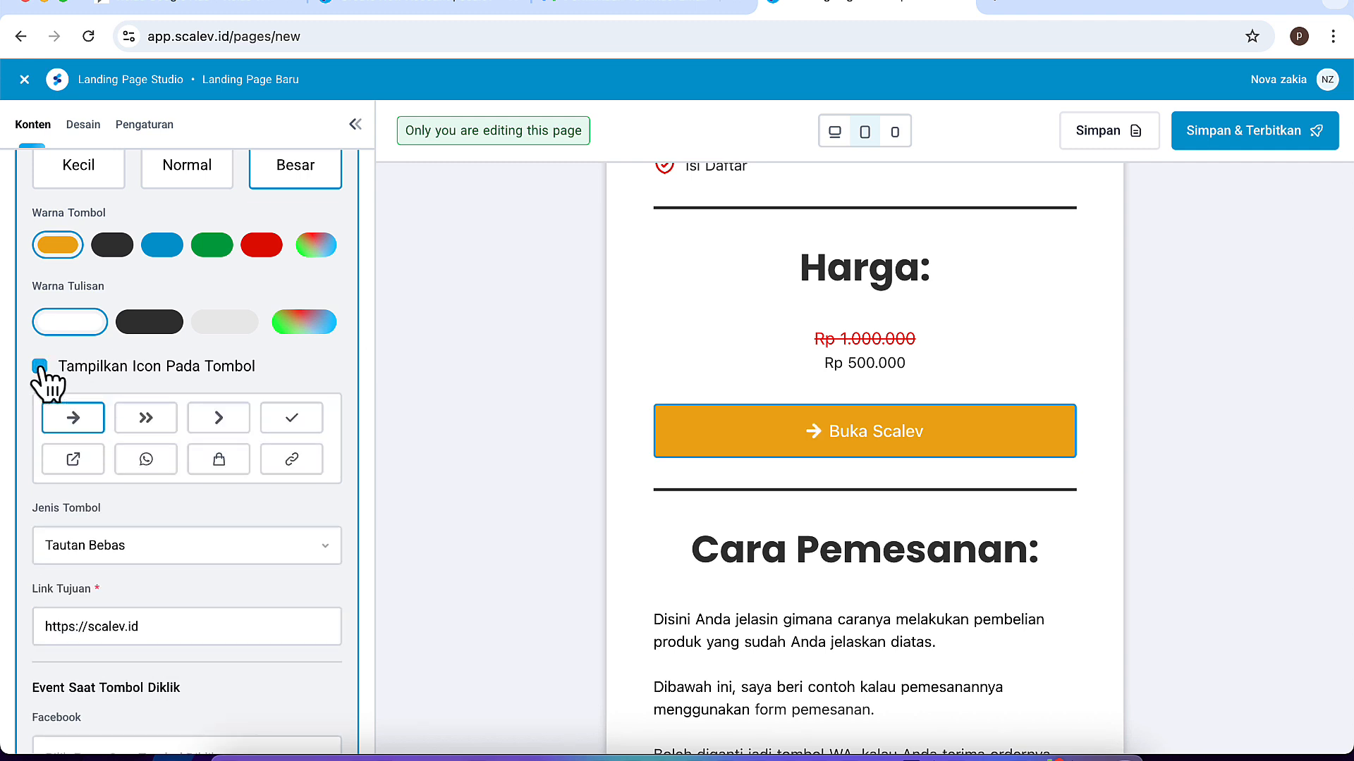
pyautogui.click(146, 461)
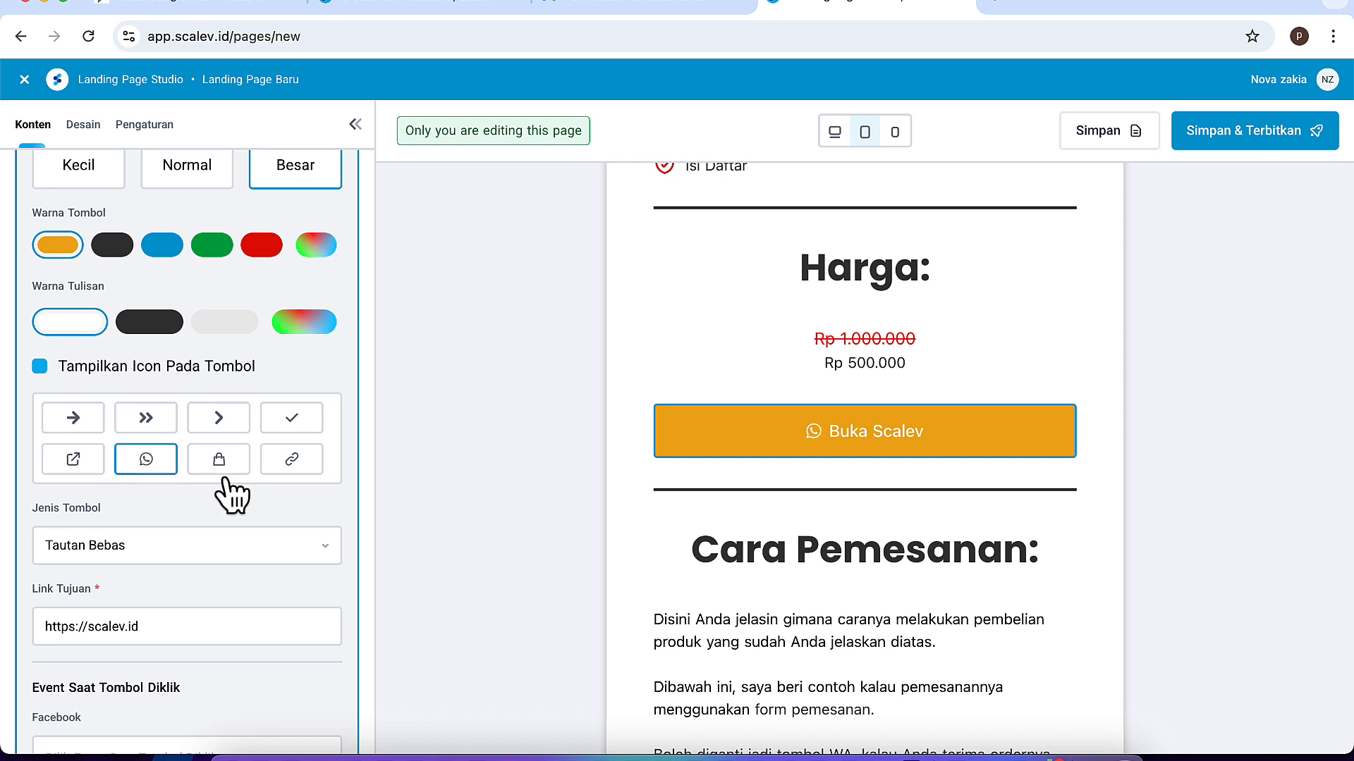
pyautogui.click(212, 250)
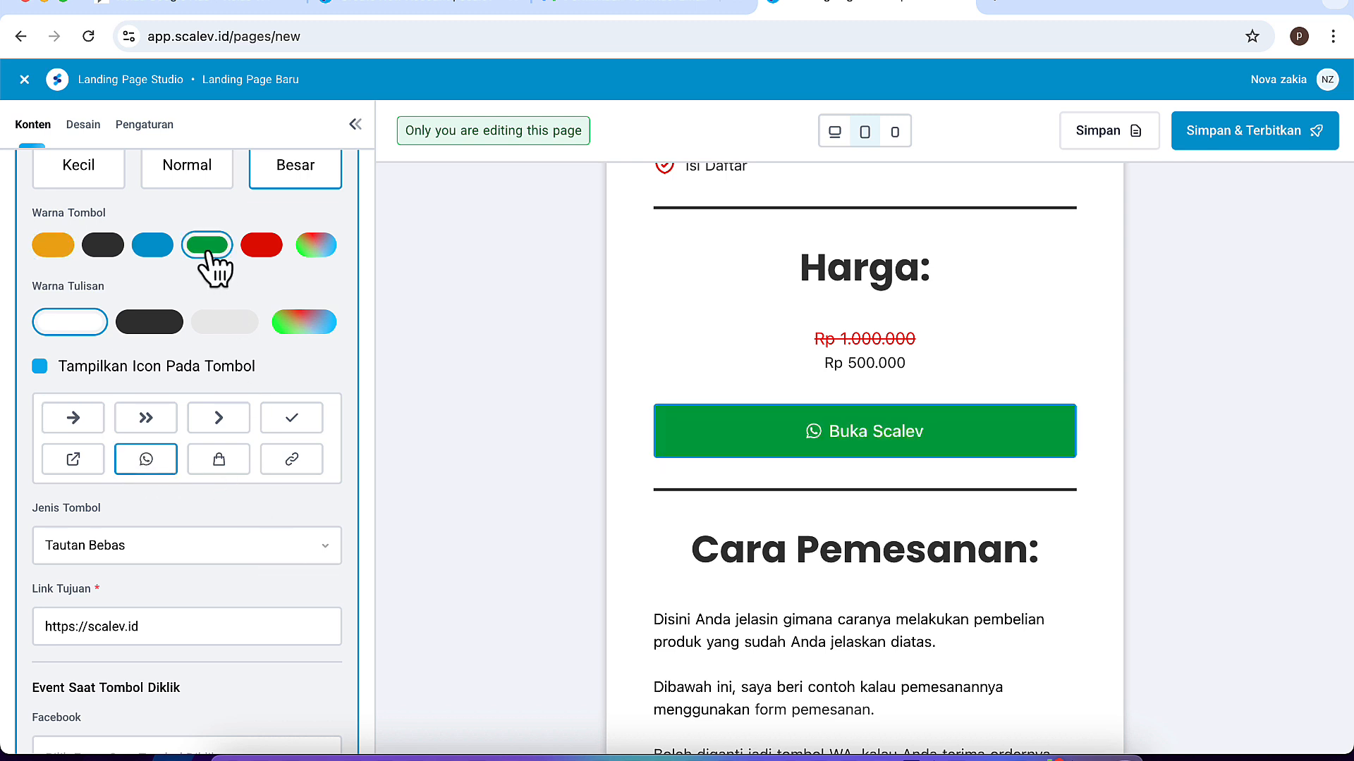
pyautogui.scroll(-2, 287, 497)
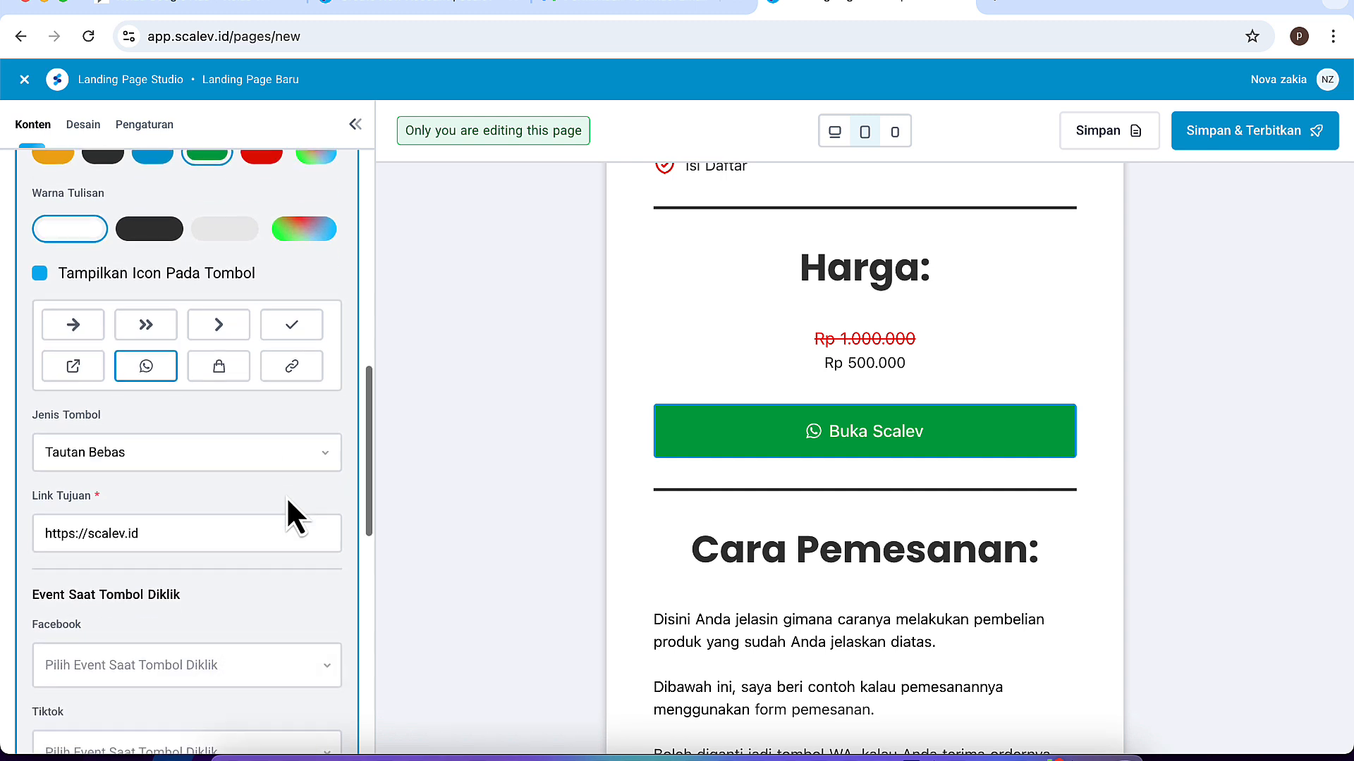
pyautogui.scroll(-1, 286, 496)
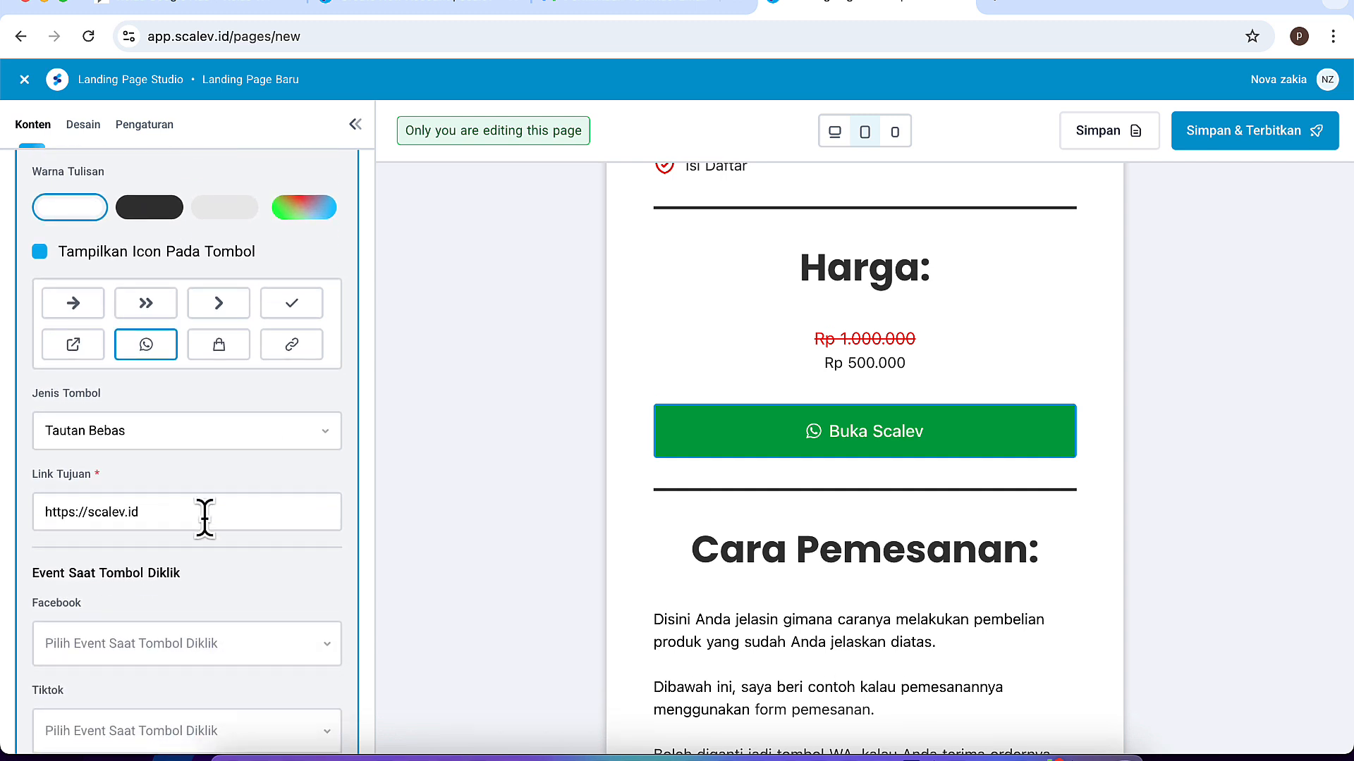
pyautogui.click(204, 513)
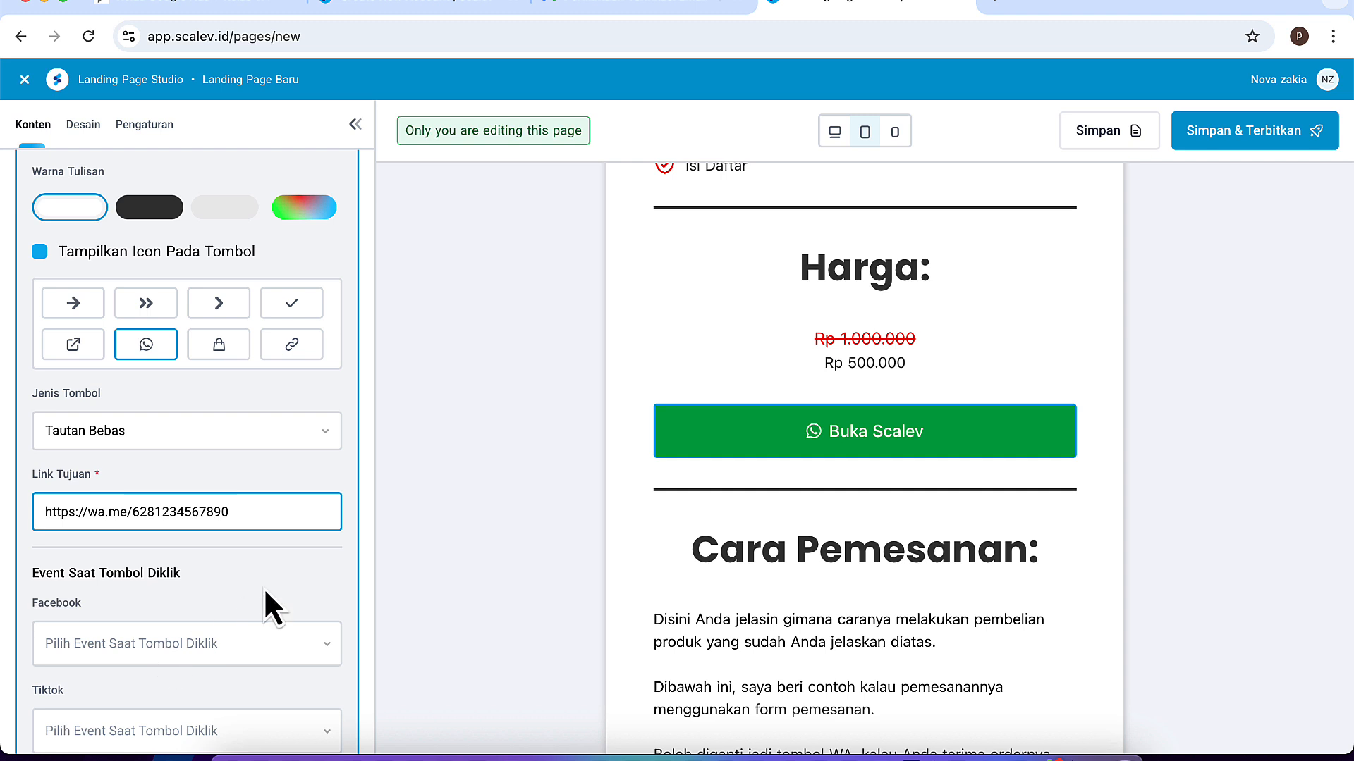
pyautogui.click(261, 557)
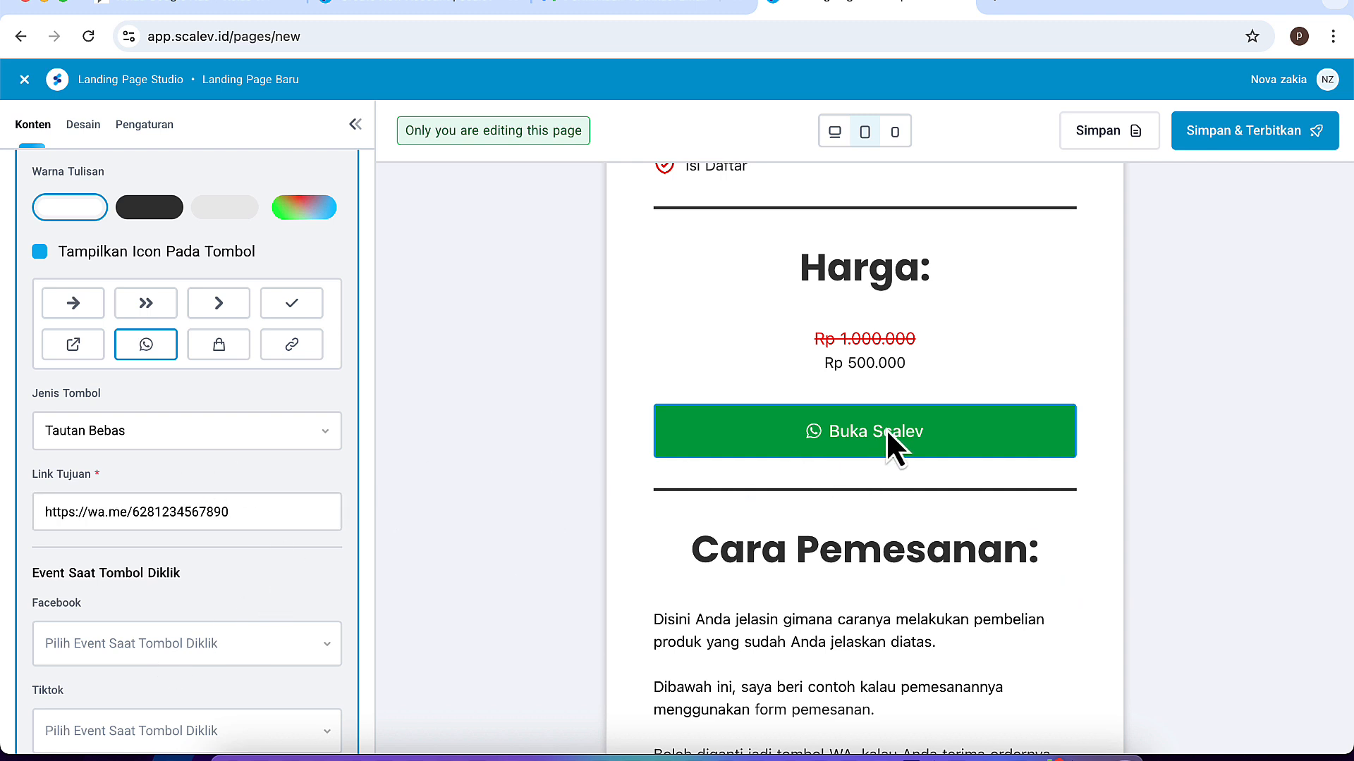
# Replace the button's Teks Pada Tombol with "Order Sekarang"
pyautogui.scroll(5, 206, 497)
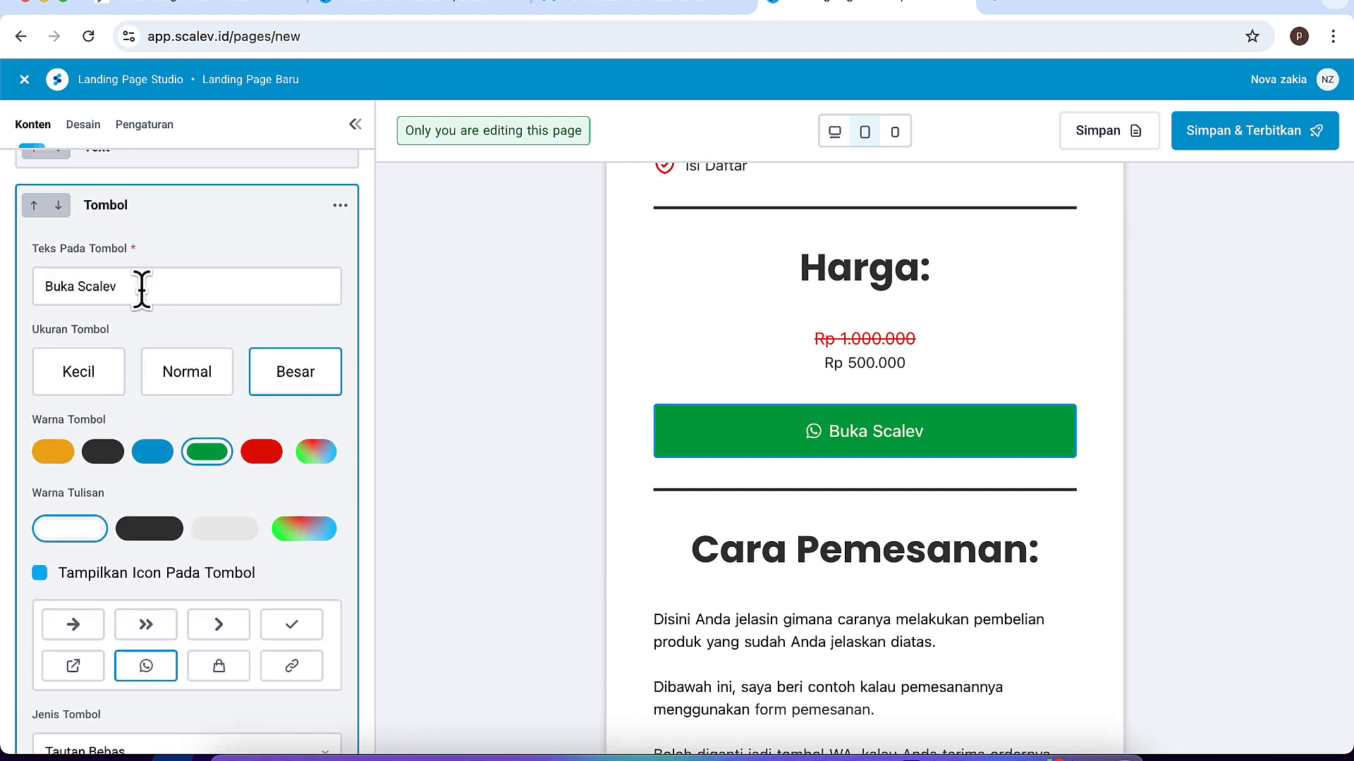
pyautogui.moveTo(138, 289); pyautogui.dragTo(68, 283)
pyautogui.write('C')
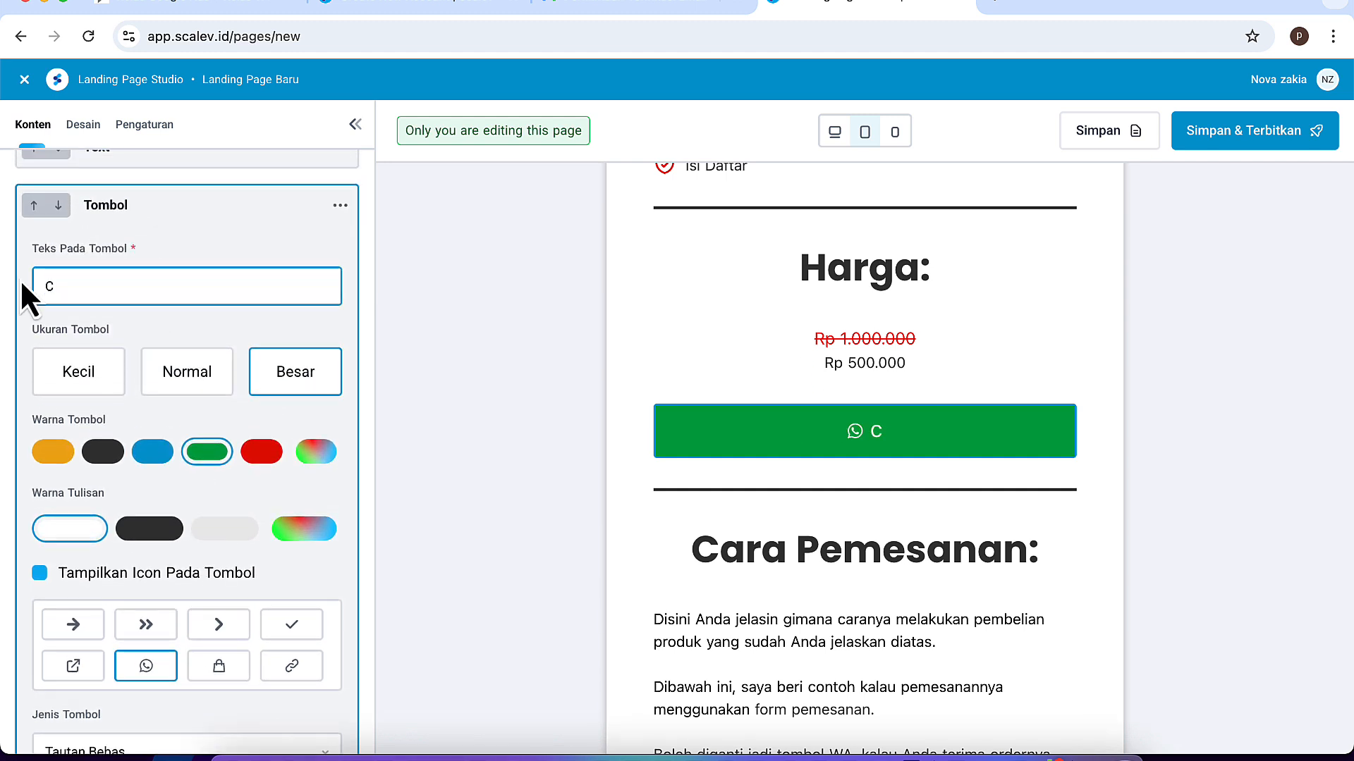
pyautogui.press('BackSpace')
pyautogui.write('Order Sekarang')
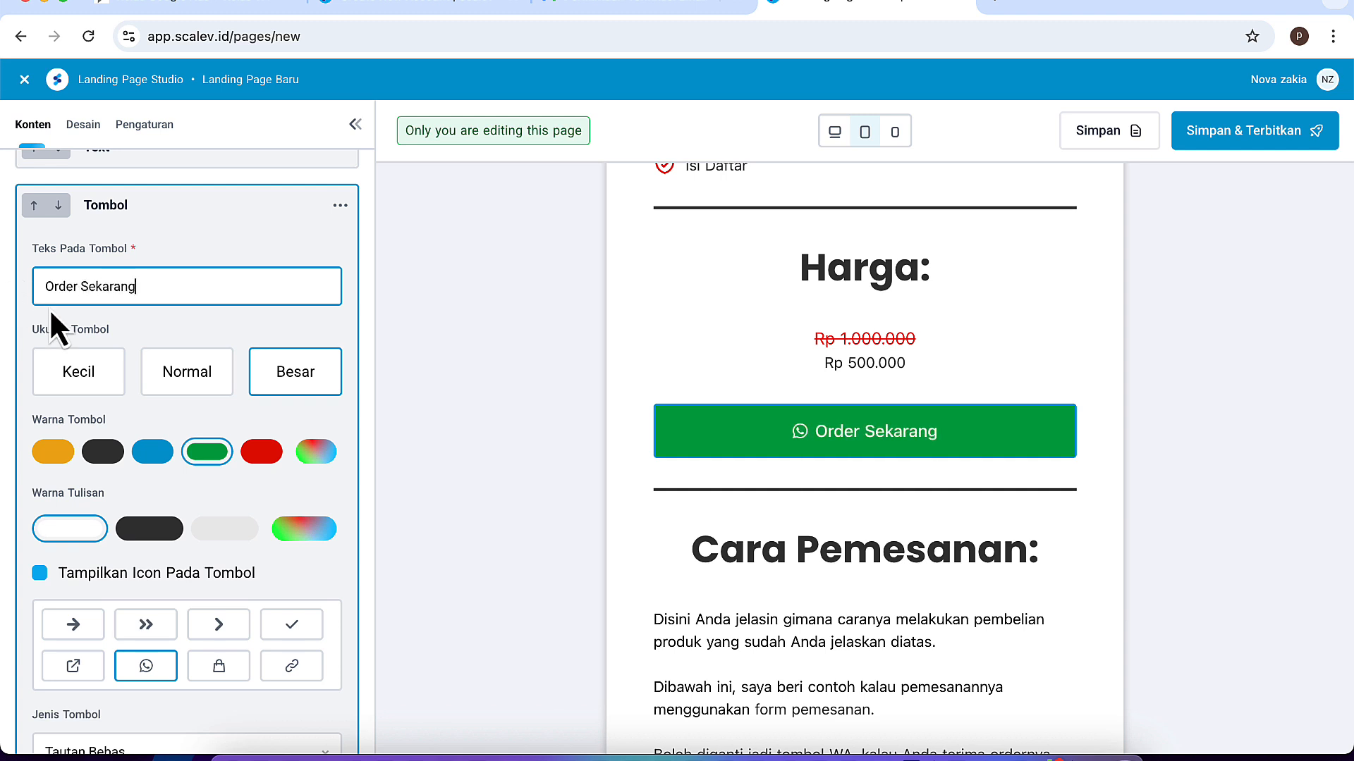
# Replace the word "Order" in the button text so that it reads "Hubungi Sekarang"
pyautogui.moveTo(78, 286); pyautogui.dragTo(9, 303)
pyautogui.write('Hubungi')
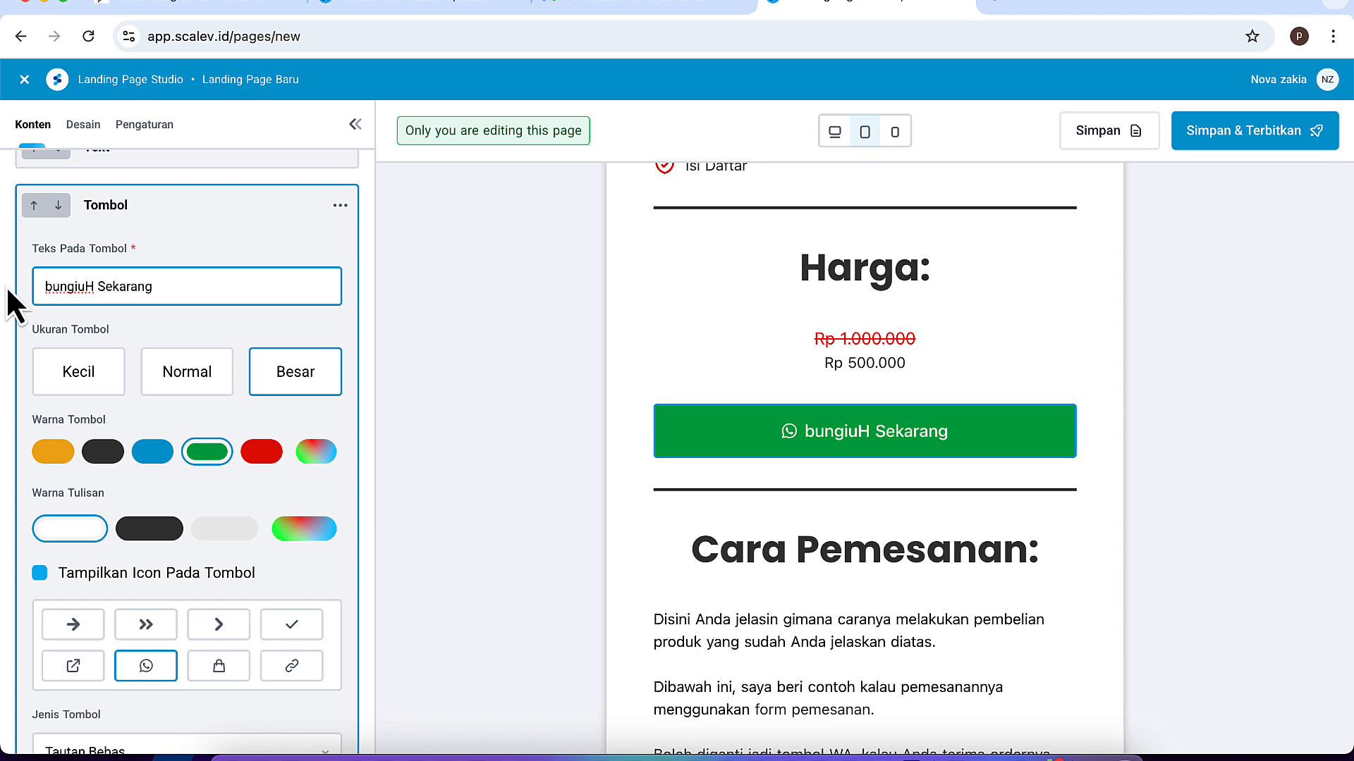
pyautogui.press('BackSpace')
pyautogui.press('BackSpace')
pyautogui.press('BackSpace')
pyautogui.press('BackSpace')
pyautogui.press('BackSpace')
pyautogui.press('BackSpace')
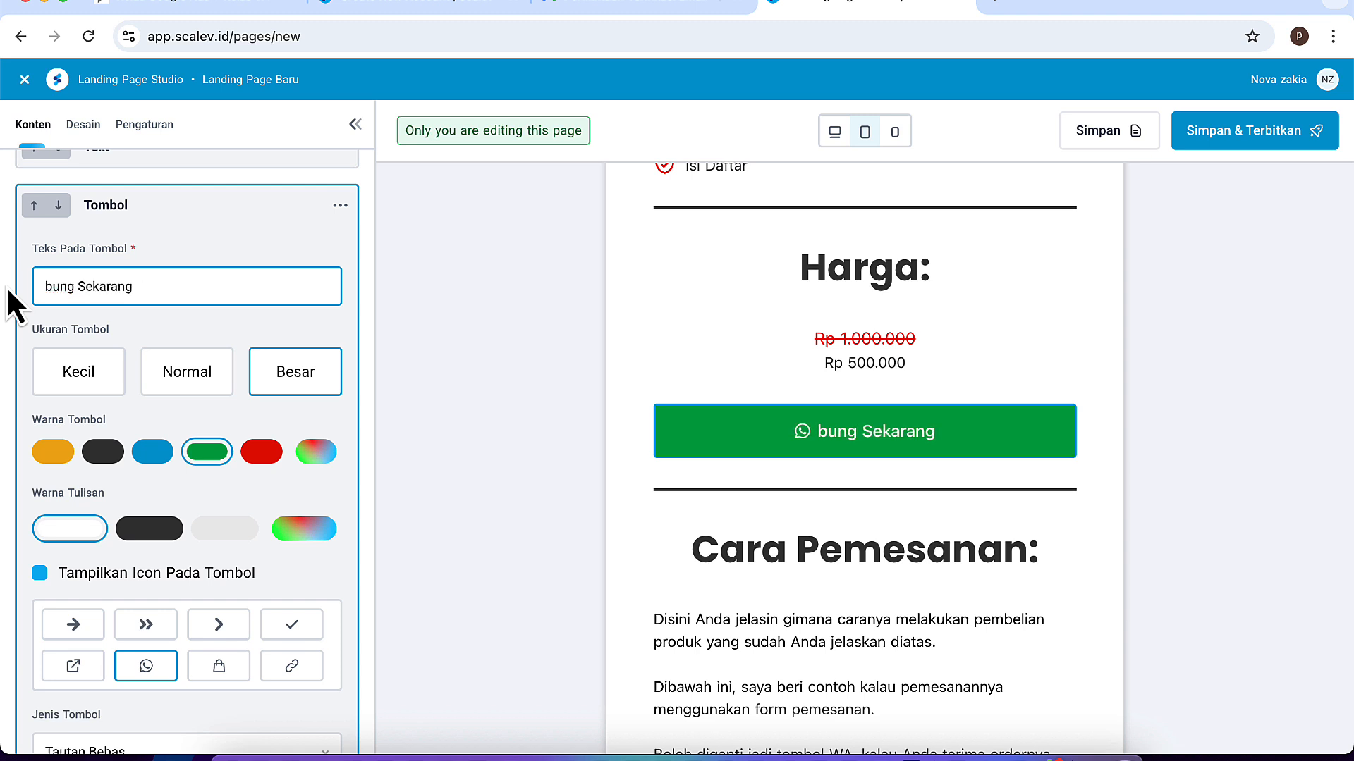
pyautogui.write('ubungi')
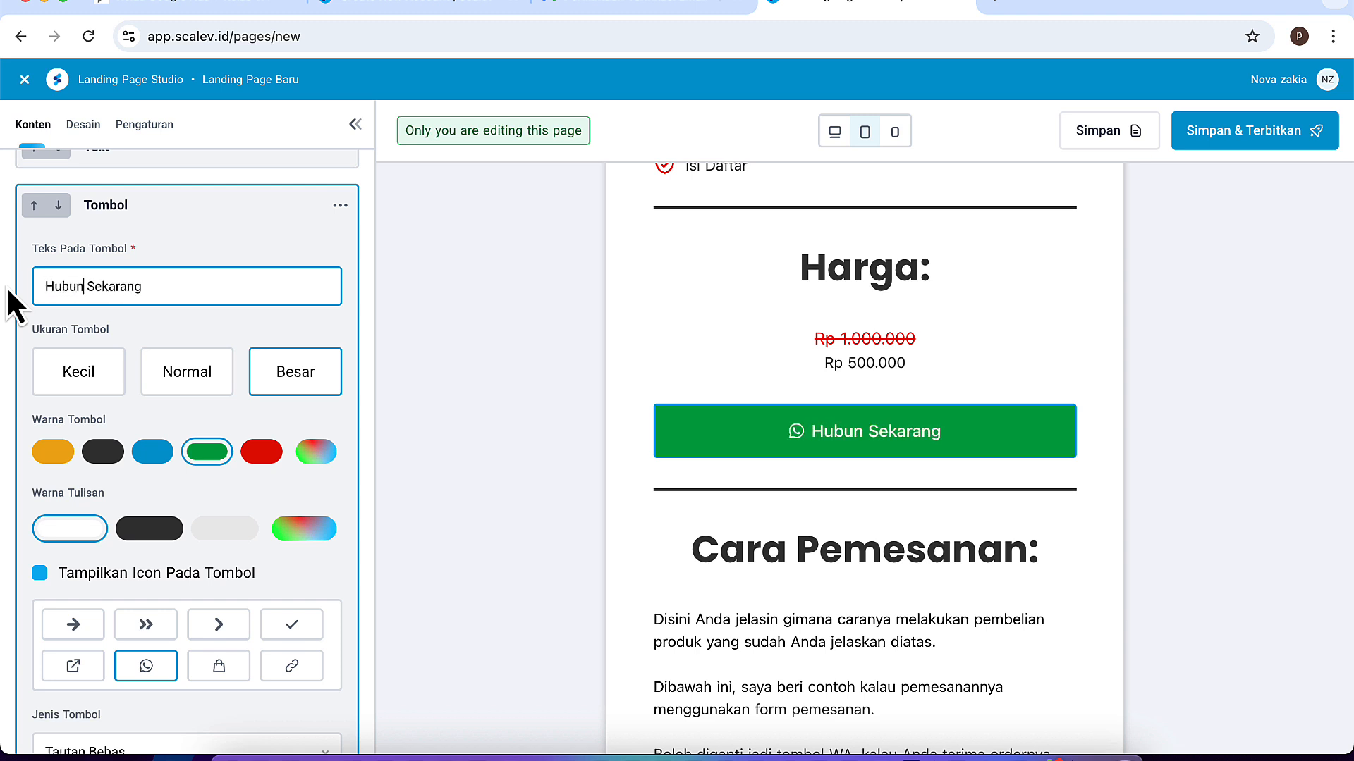
pyautogui.click(515, 485)
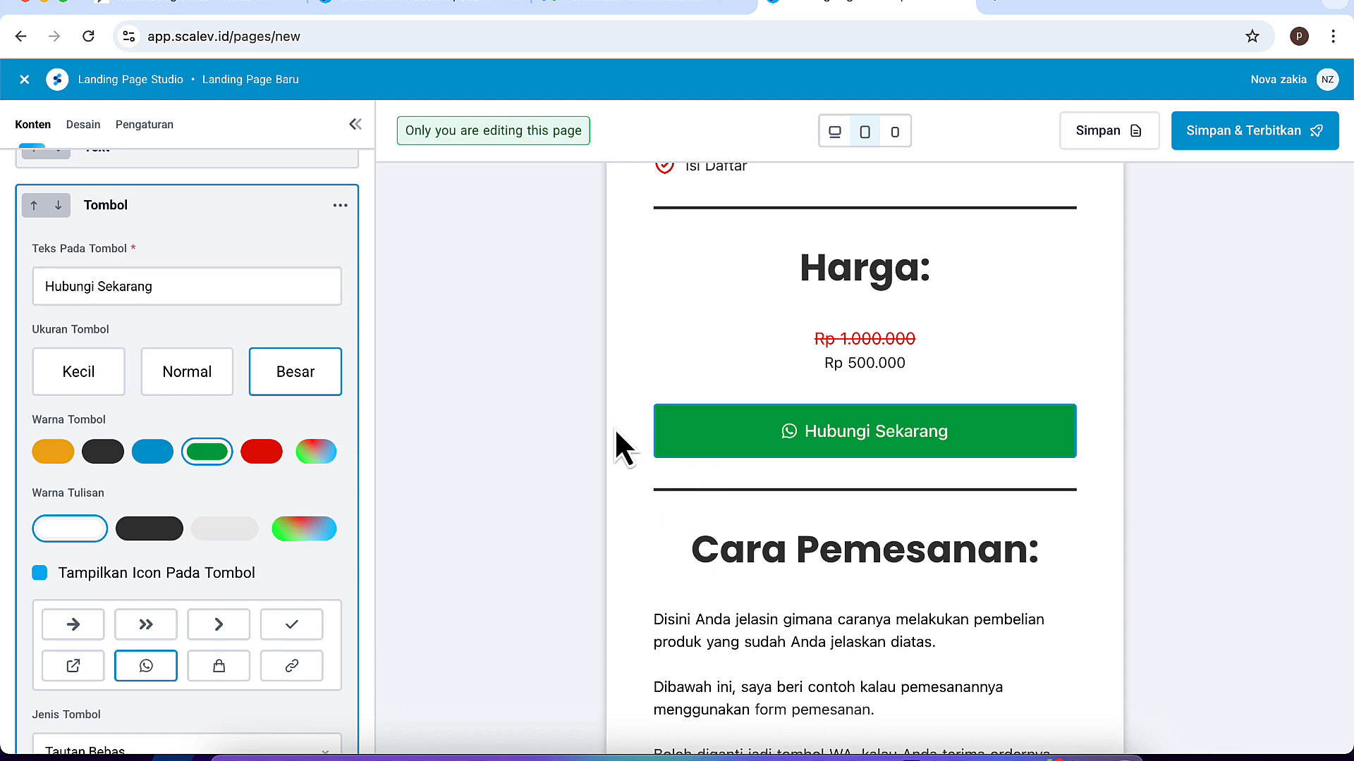
# Add an Animation component at the end of the page, below the closing text
pyautogui.scroll(-15, 617, 430)
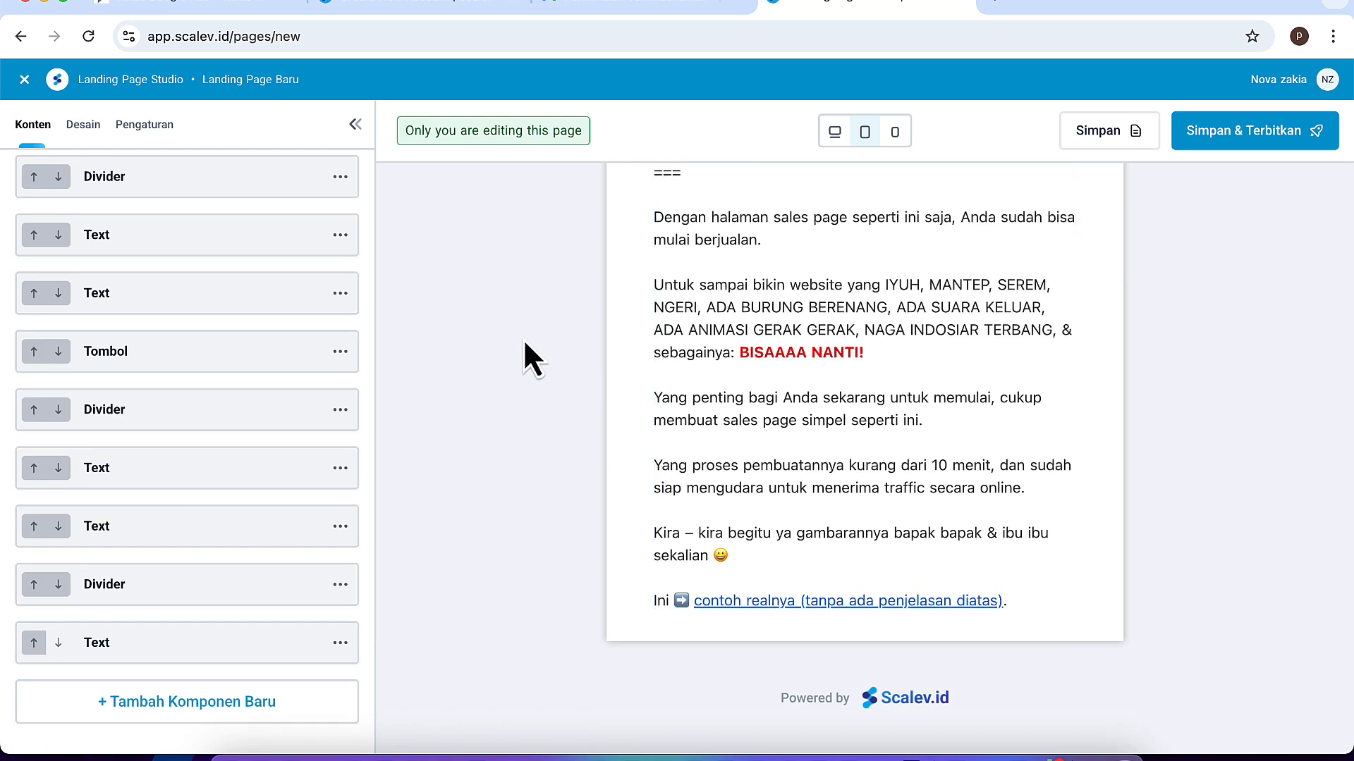
pyautogui.scroll(15, 725, 413)
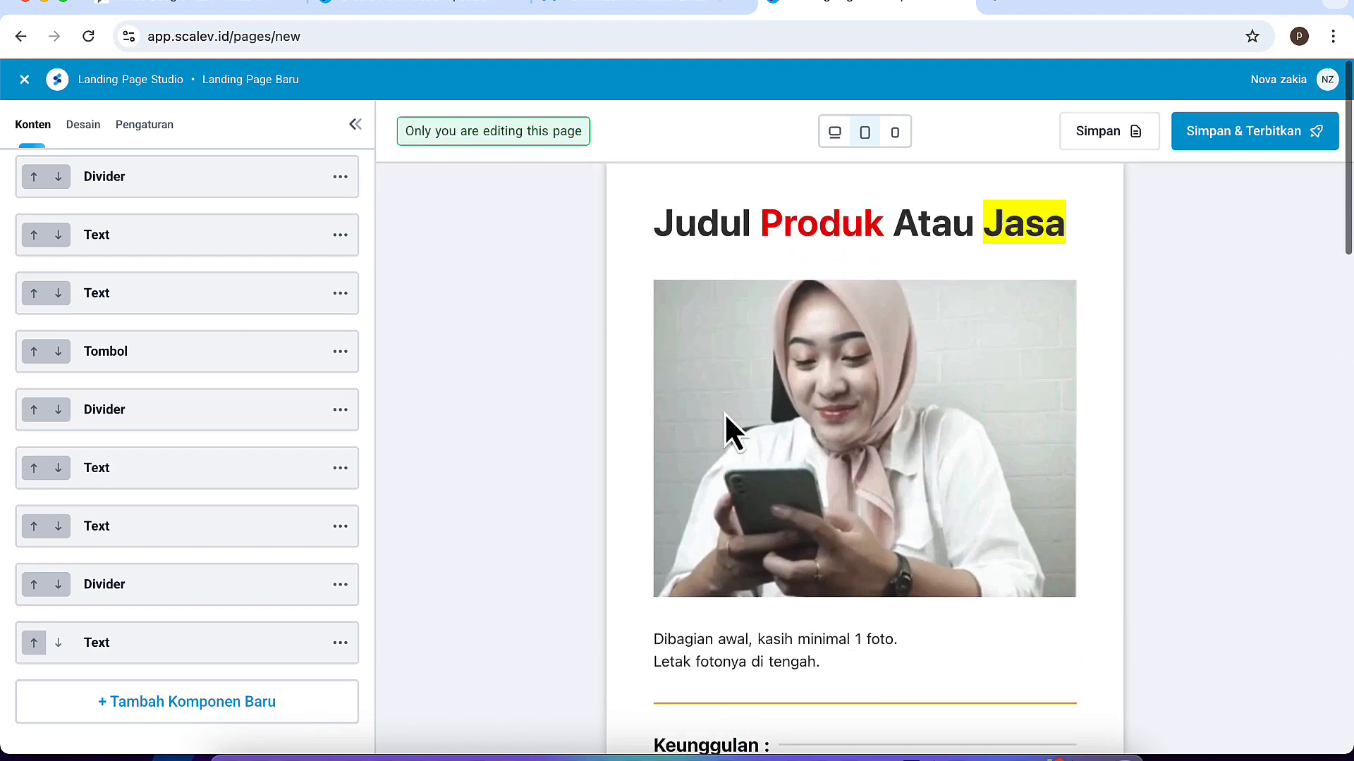
pyautogui.scroll(-10, 725, 413)
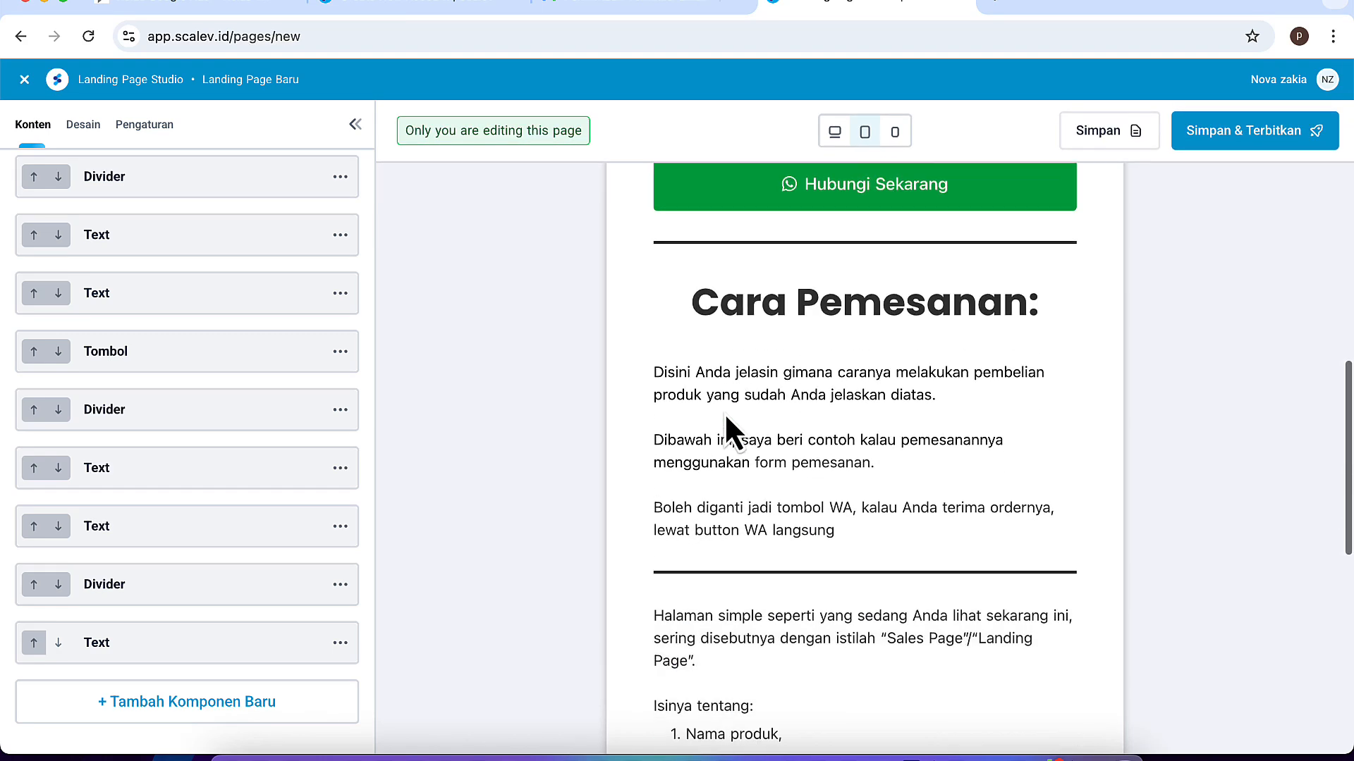
pyautogui.scroll(-10, 725, 412)
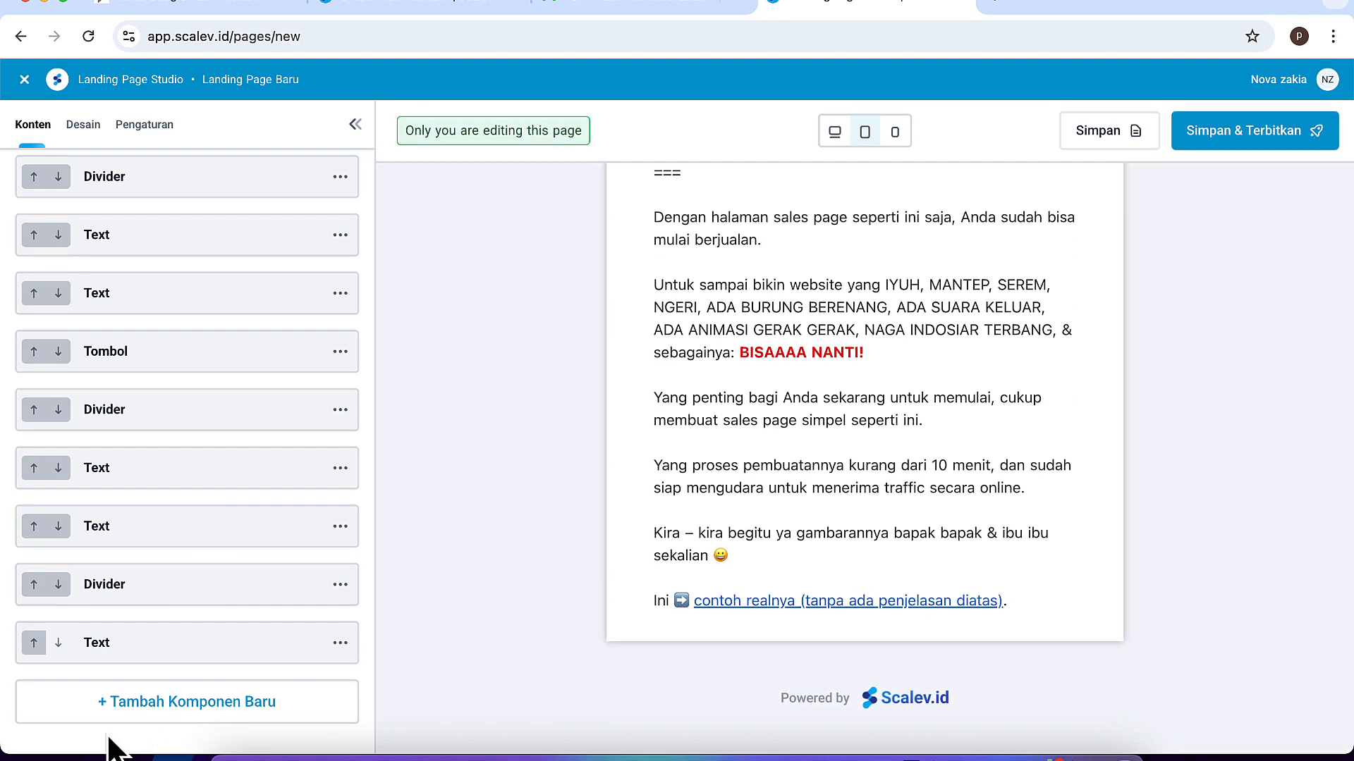
pyautogui.click(242, 705)
pyautogui.scroll(-5, 683, 479)
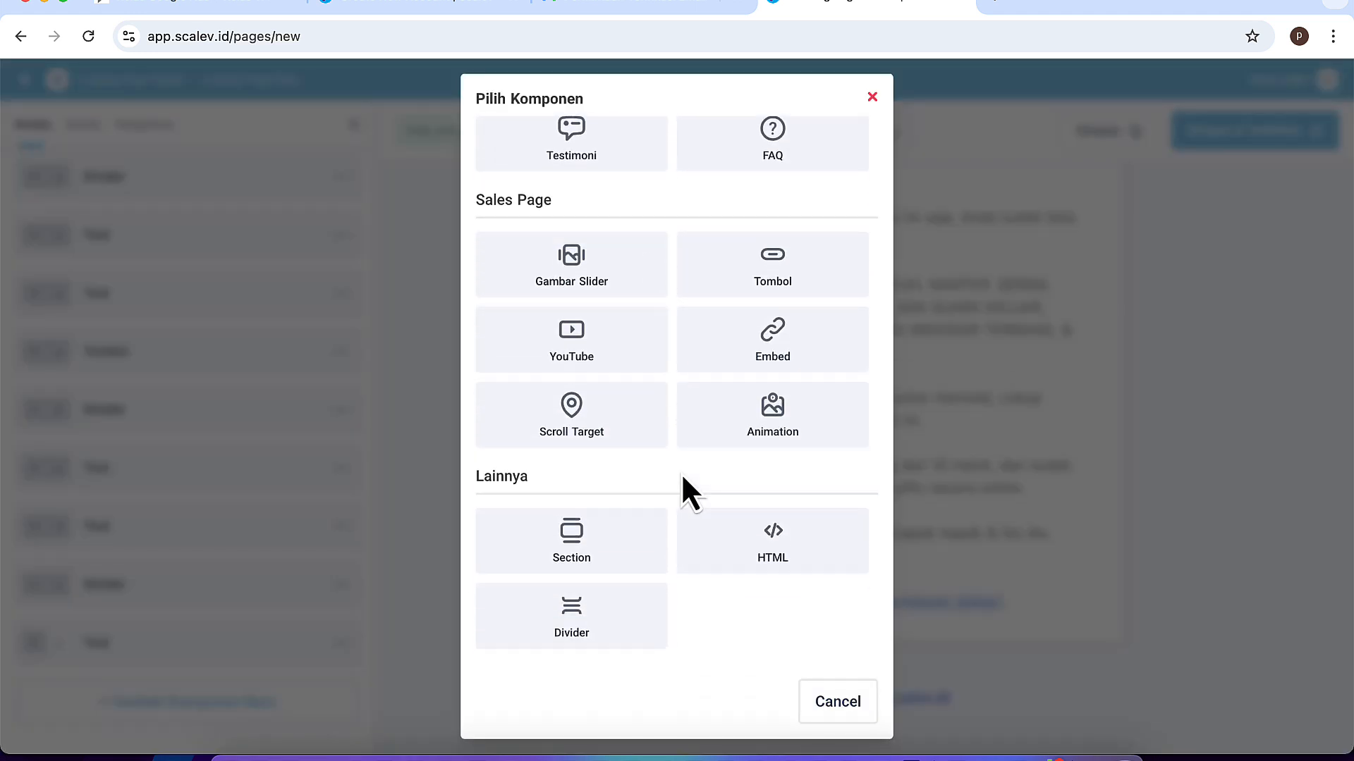
pyautogui.click(773, 421)
pyautogui.scroll(-1, 430, 479)
pyautogui.scroll(-2, 221, 595)
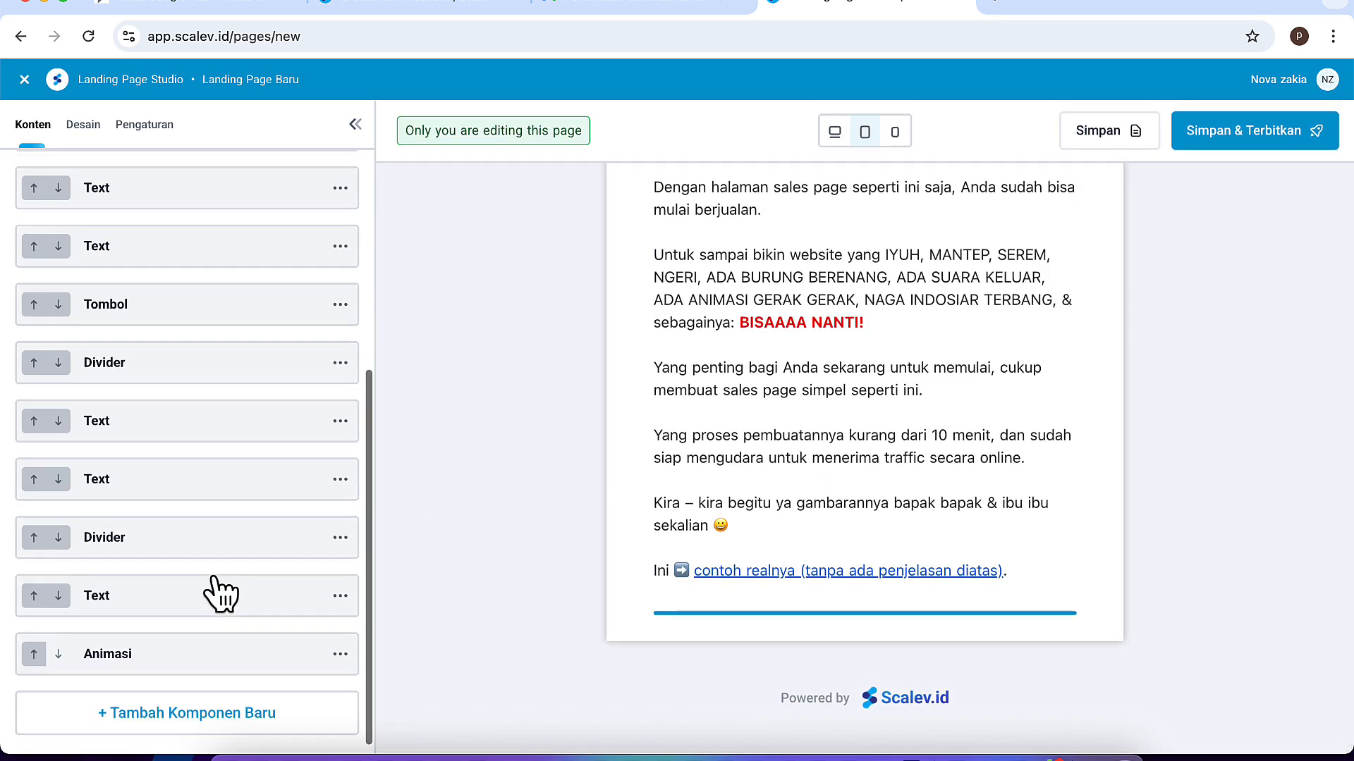
# Choose the animation of three bold red arrows pointing down for the new Animasi component
pyautogui.click(176, 656)
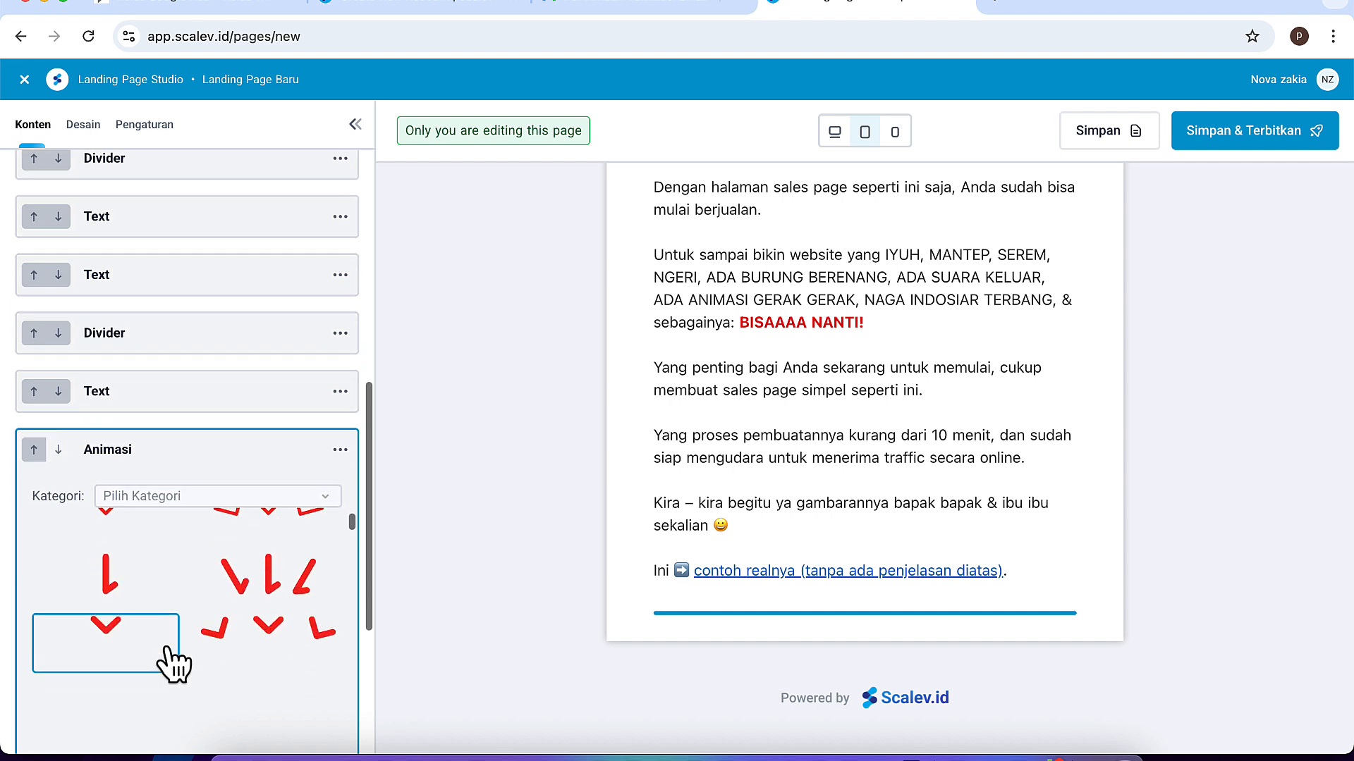
pyautogui.scroll(-2, 167, 649)
pyautogui.scroll(2, 170, 648)
pyautogui.scroll(1, 243, 600)
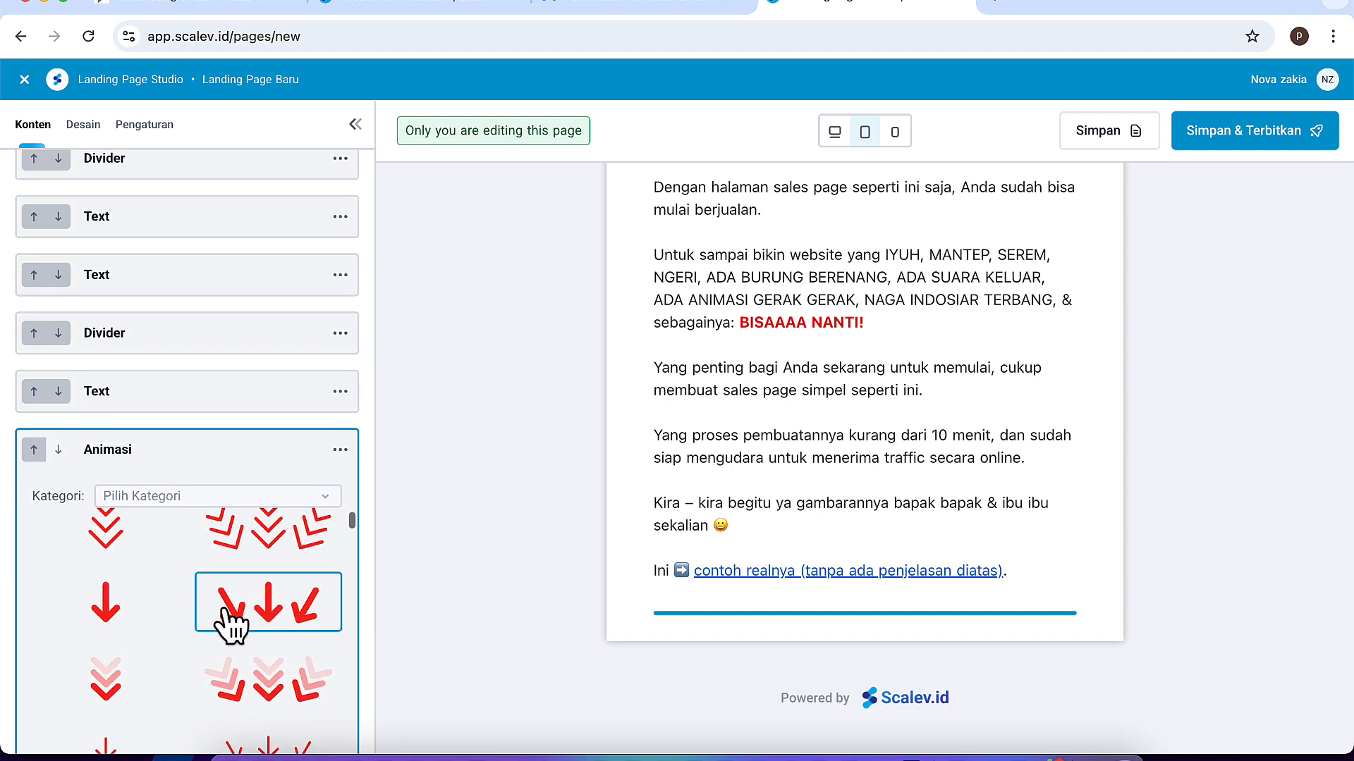
pyautogui.click(229, 614)
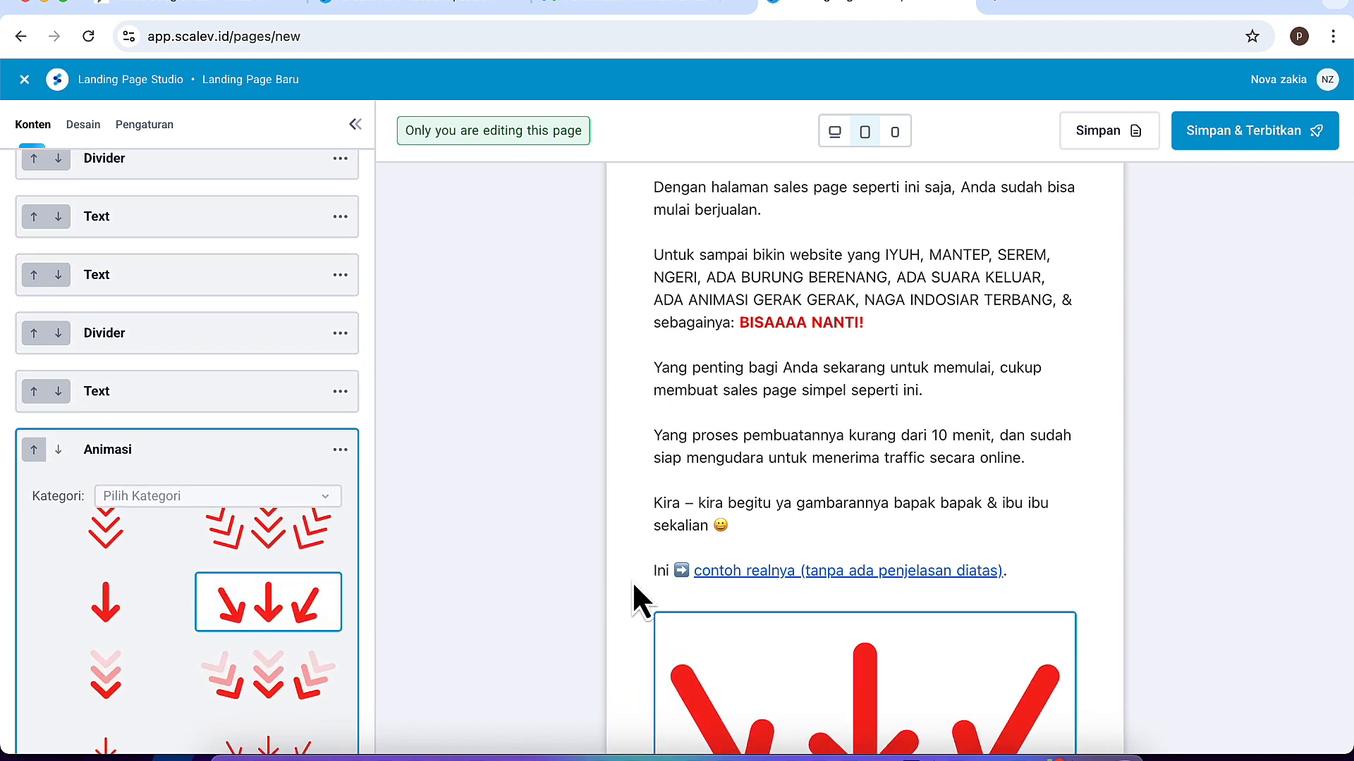
pyautogui.scroll(-3, 424, 451)
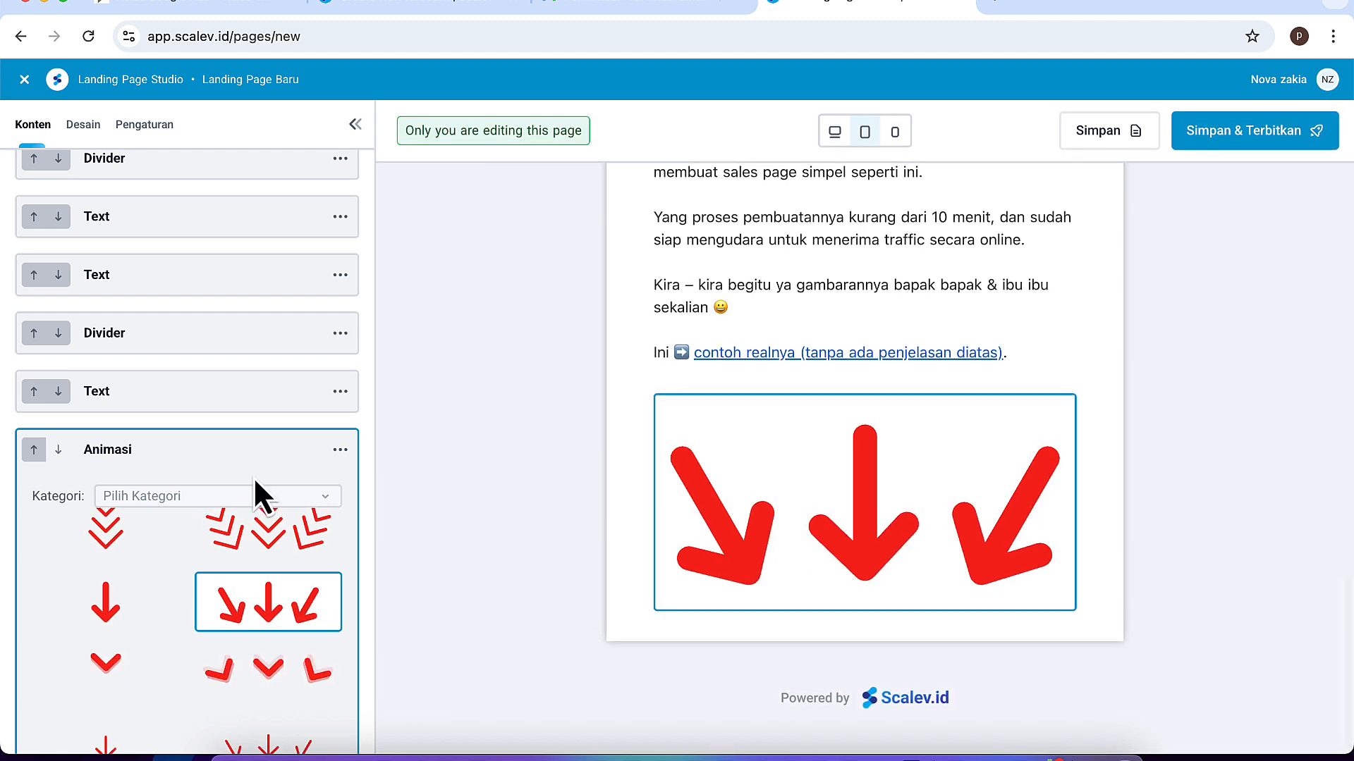
# Reduce the arrow animation's Lebar Animasi to 31% in its Advance settings and collapse the component
pyautogui.scroll(-8, 252, 476)
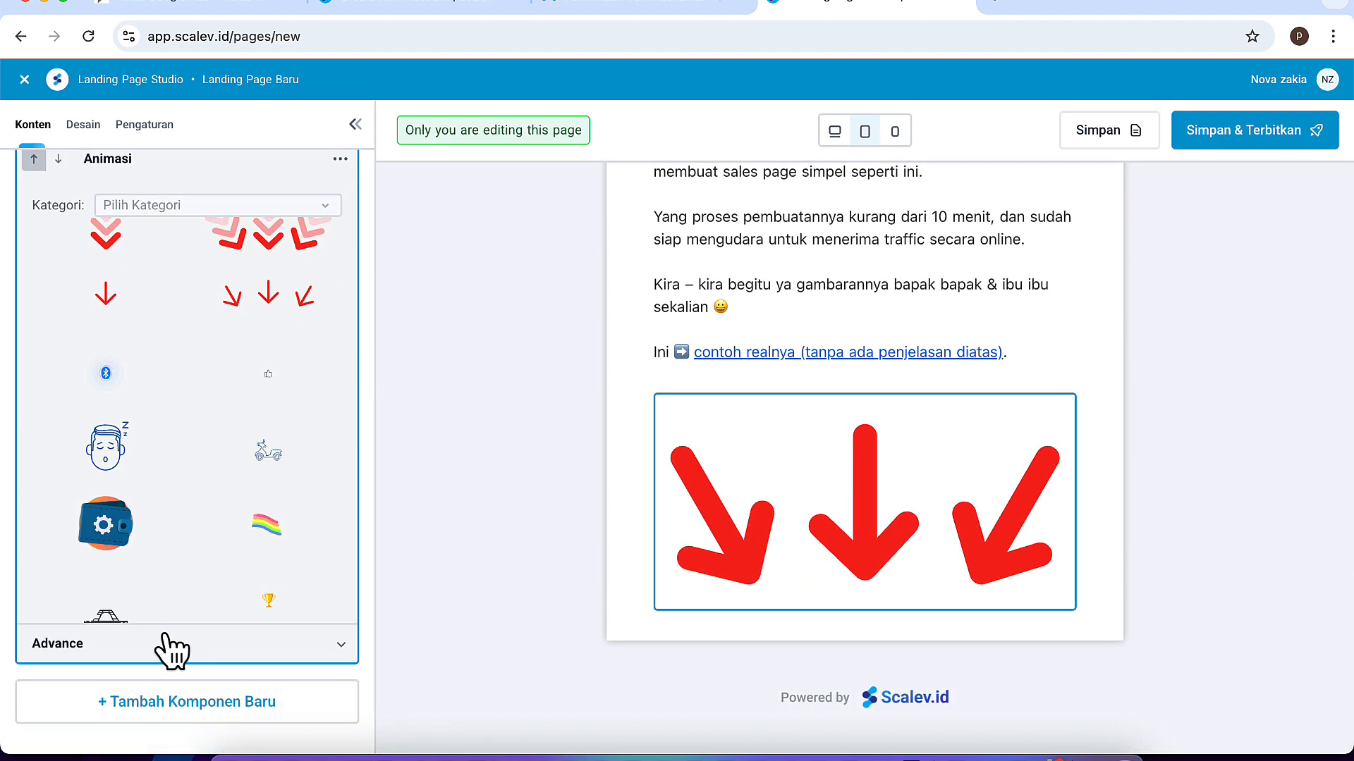
pyautogui.click(191, 645)
pyautogui.scroll(-2, 201, 666)
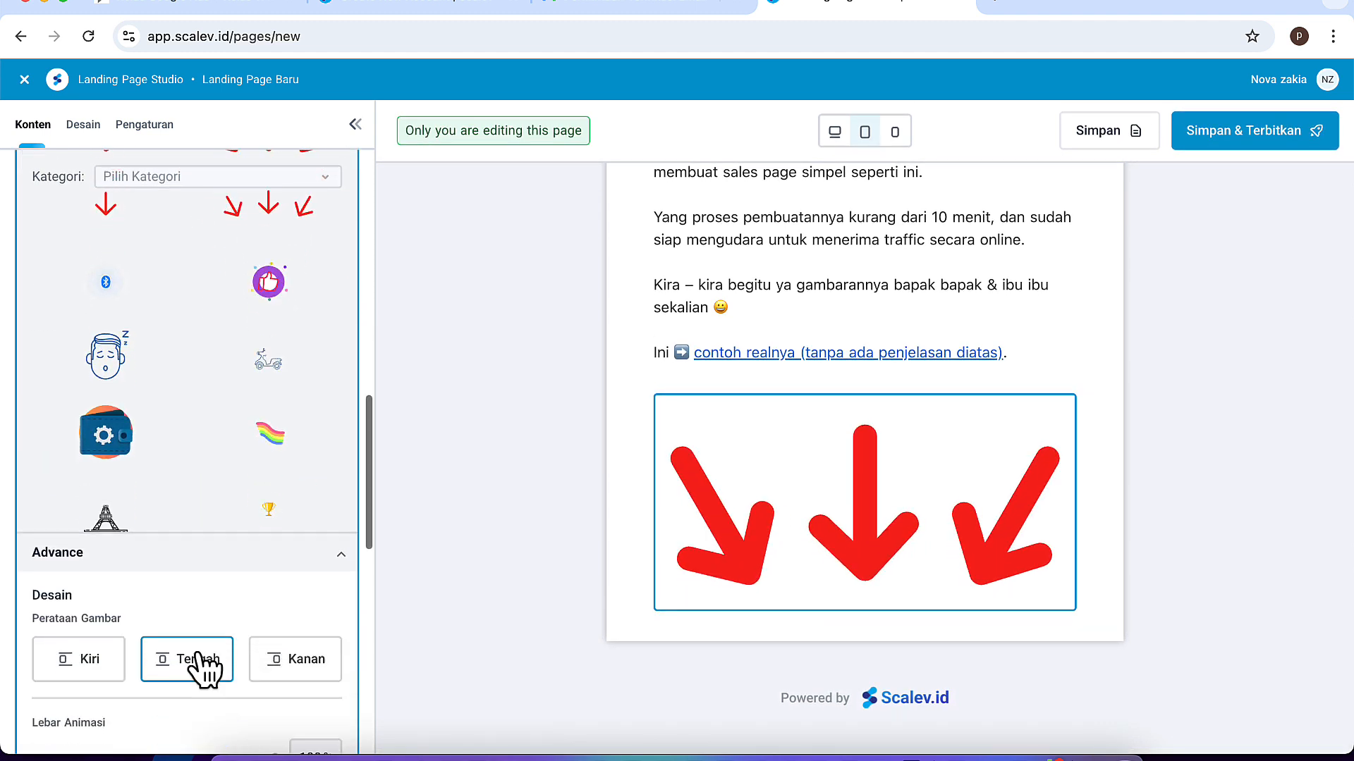
pyautogui.scroll(-4, 199, 666)
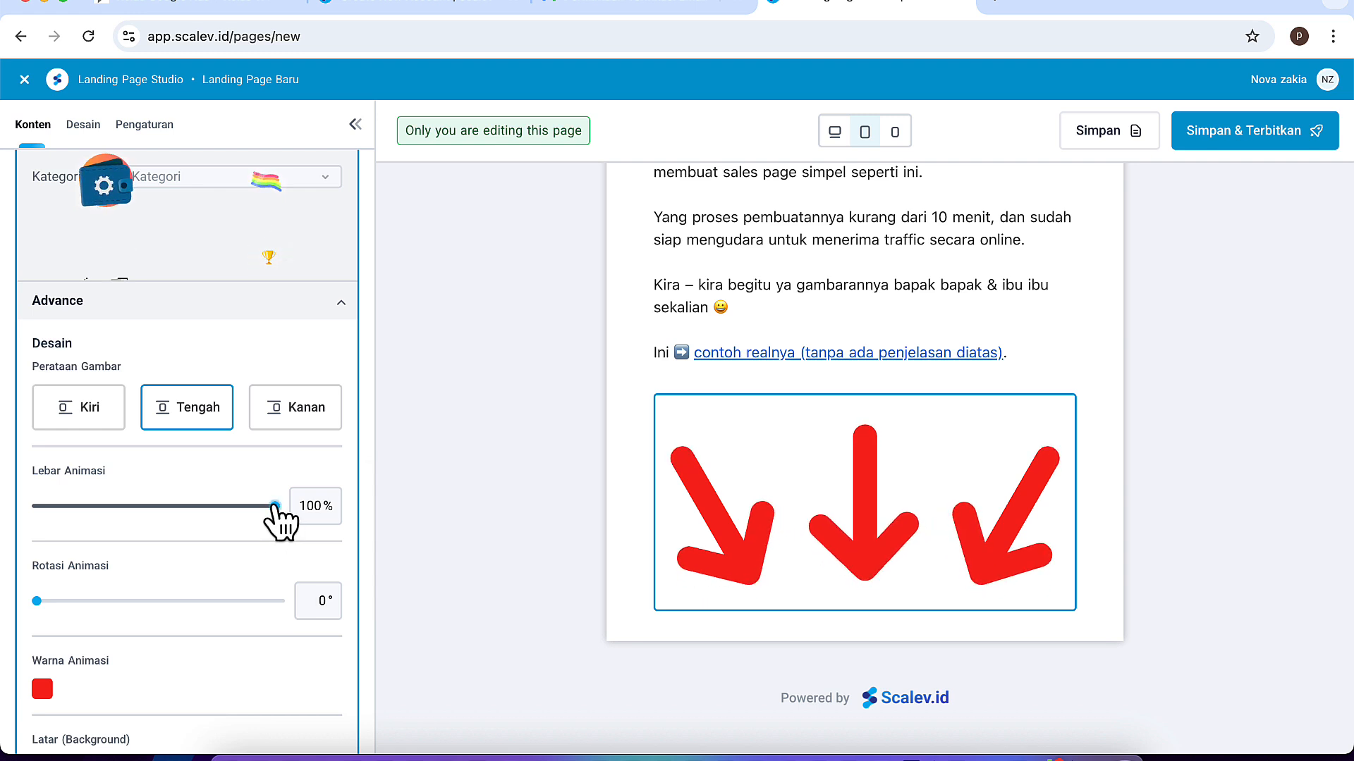
pyautogui.moveTo(275, 506); pyautogui.dragTo(111, 506)
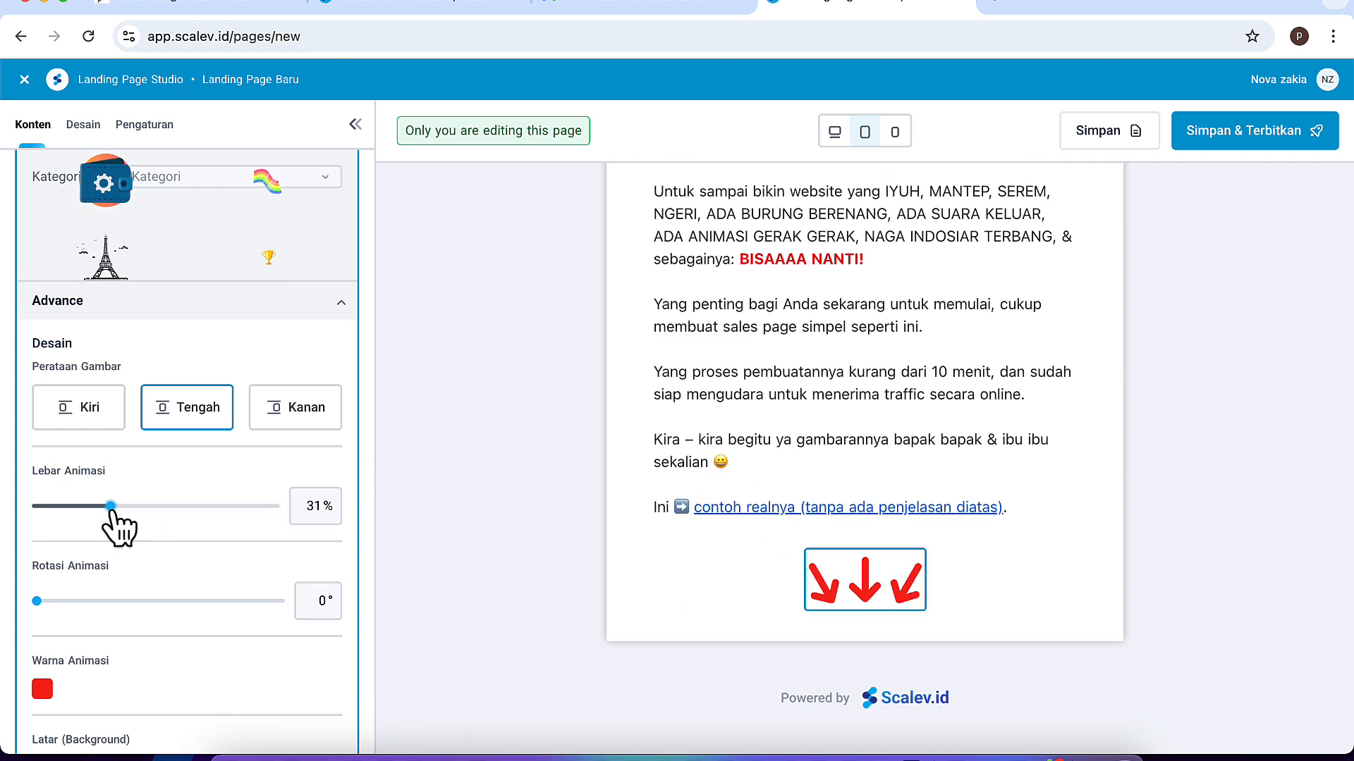
pyautogui.scroll(3, 211, 383)
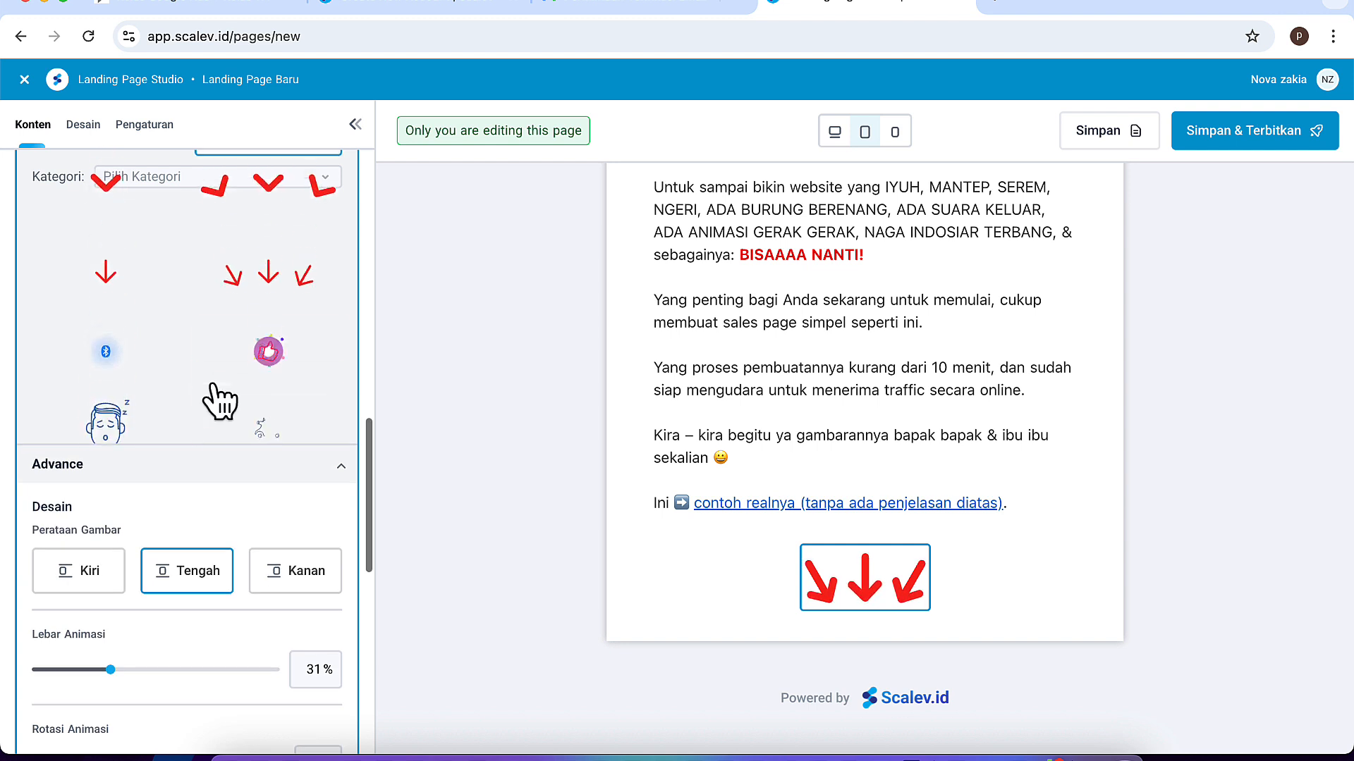
pyautogui.scroll(4, 326, 520)
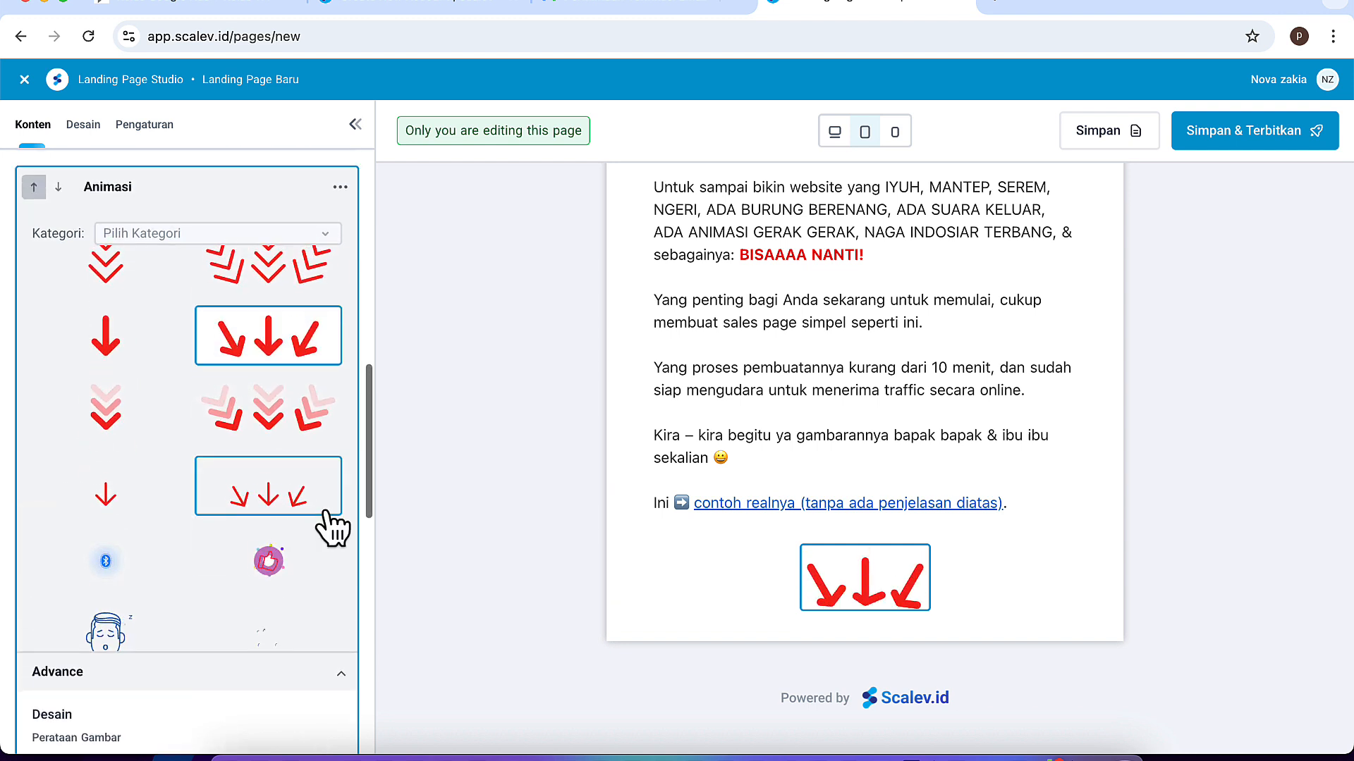
pyautogui.click(291, 203)
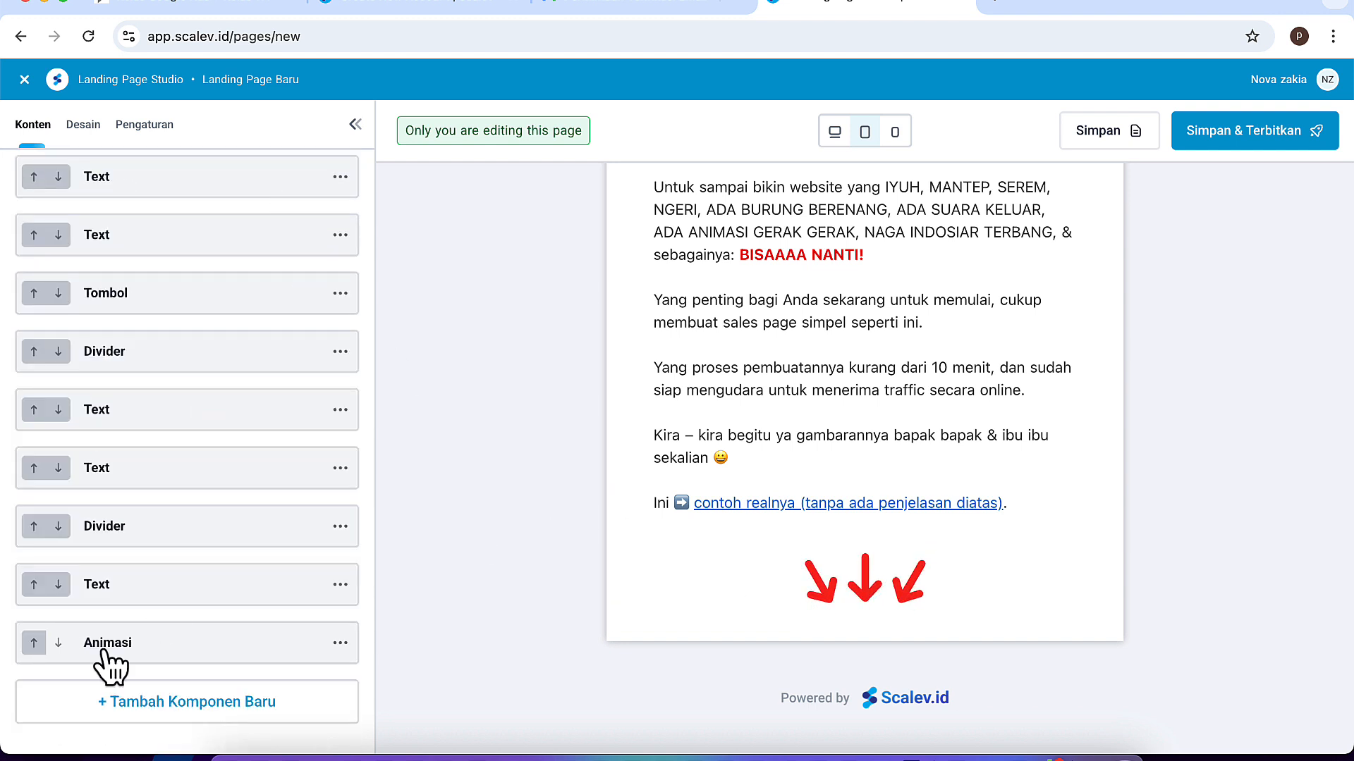
# Move the Animasi component up the page until it sits between the price text and the Hubungi Sekarang button
pyautogui.click(33, 642)
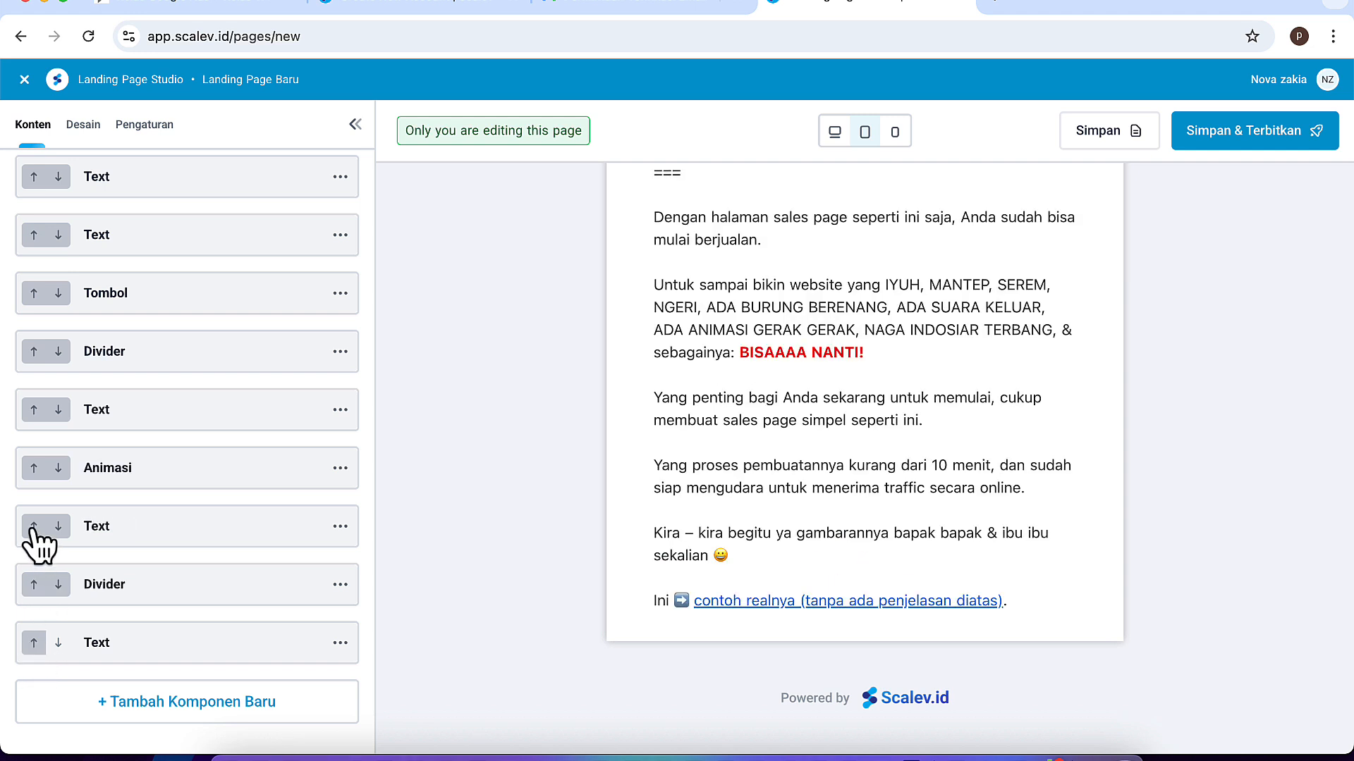
pyautogui.scroll(10, 512, 421)
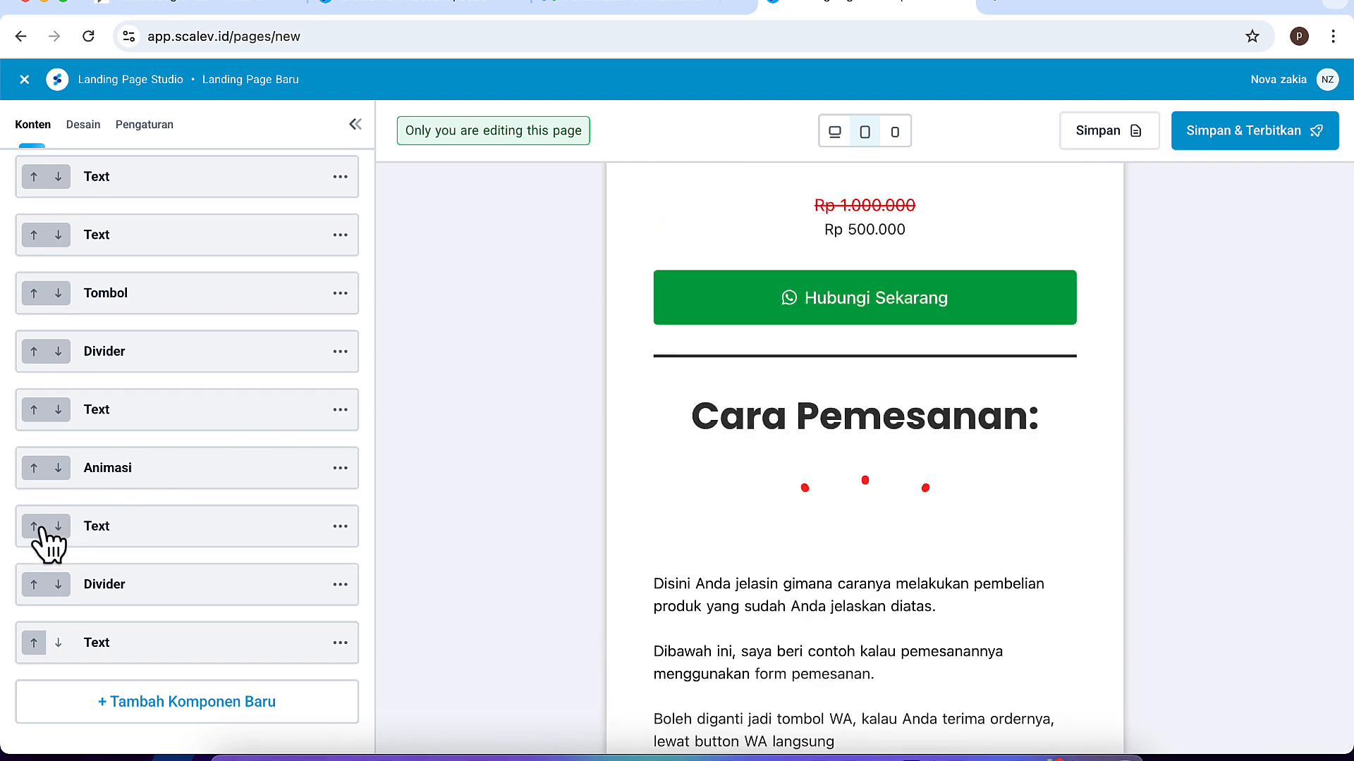
pyautogui.click(33, 468)
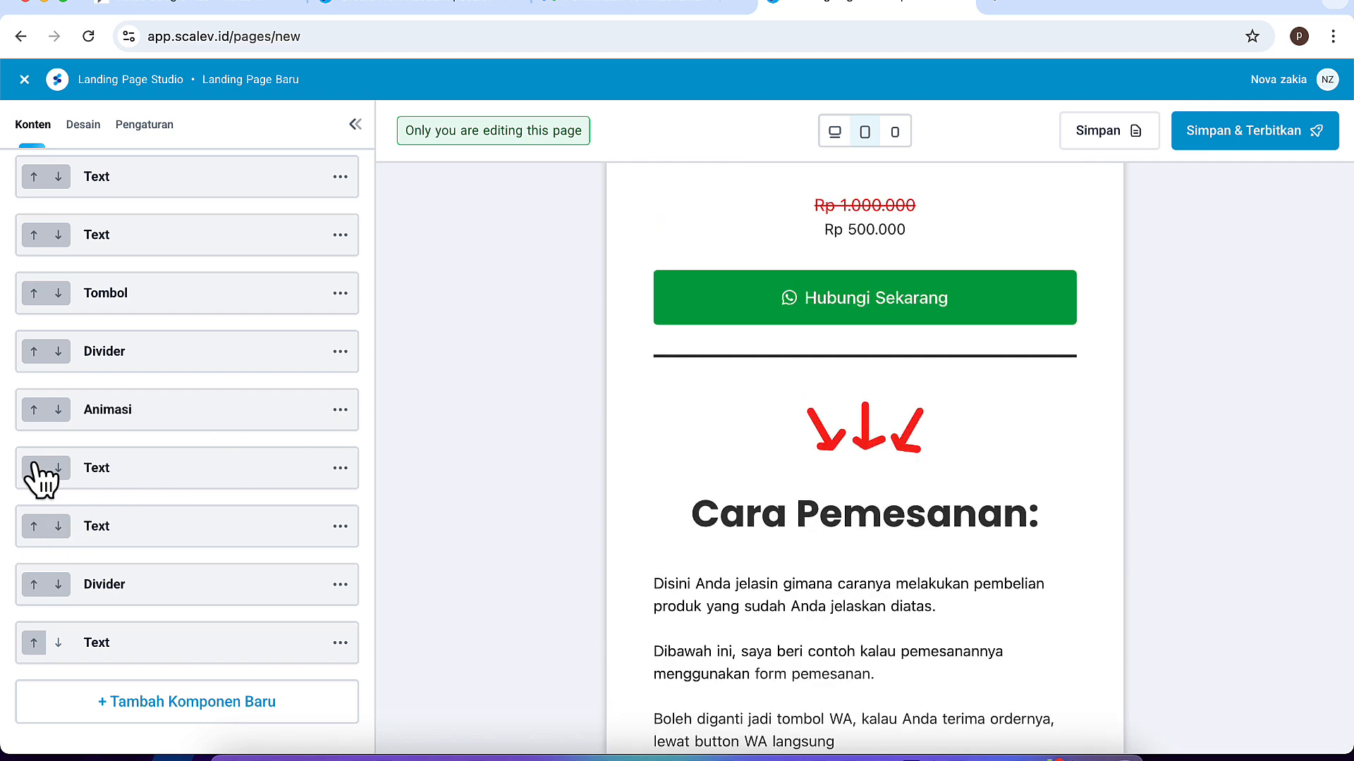
pyautogui.click(33, 409)
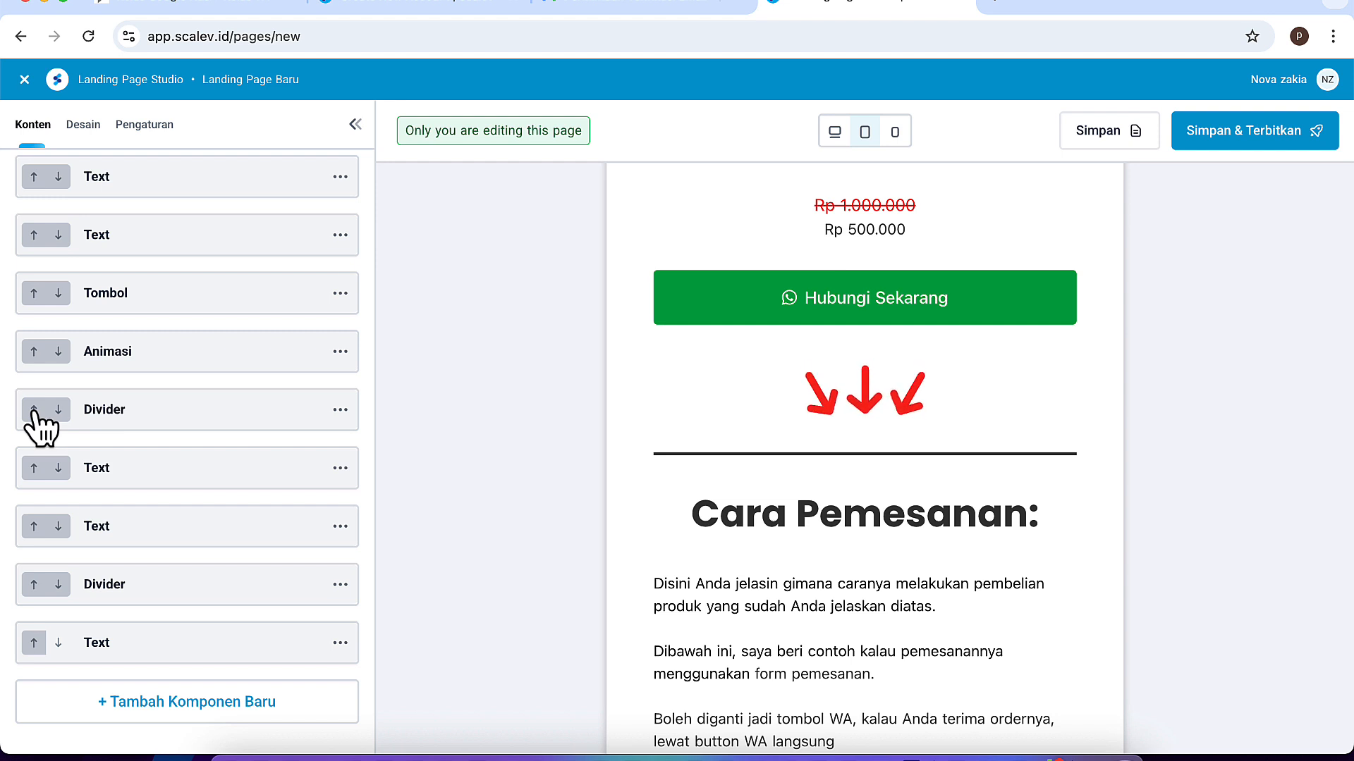
pyautogui.click(33, 351)
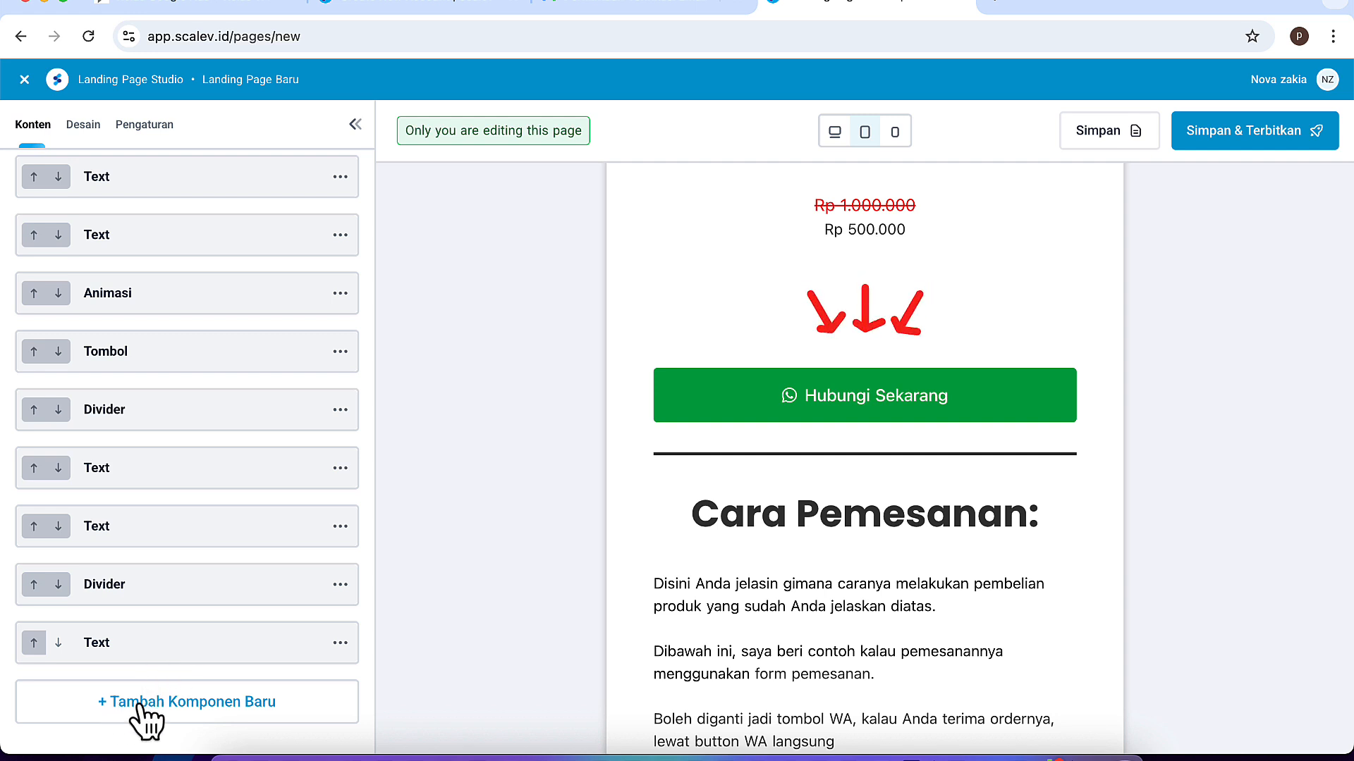
# Look through the component types that can be added, without adding one, and review the sales page preview from title to closing text
pyautogui.click(163, 699)
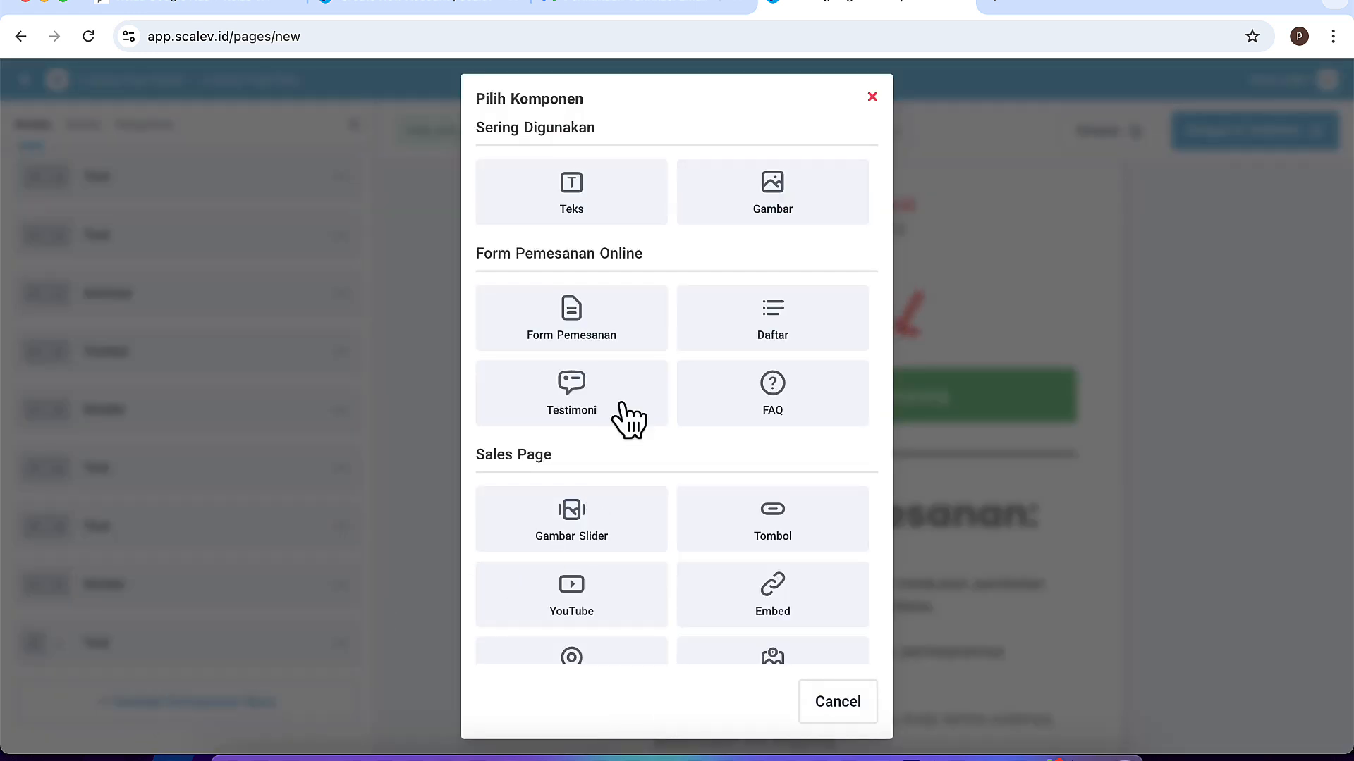
pyautogui.scroll(-2, 582, 395)
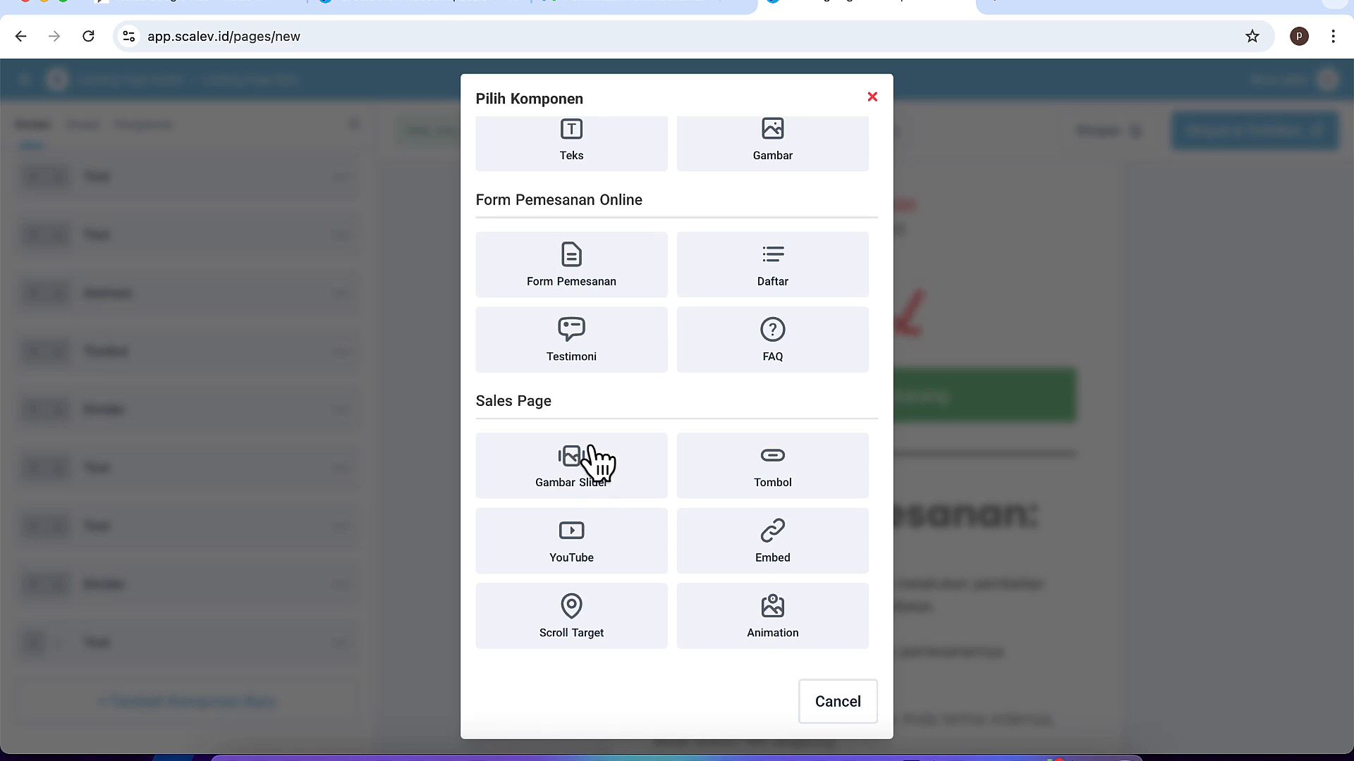
pyautogui.scroll(-3, 613, 591)
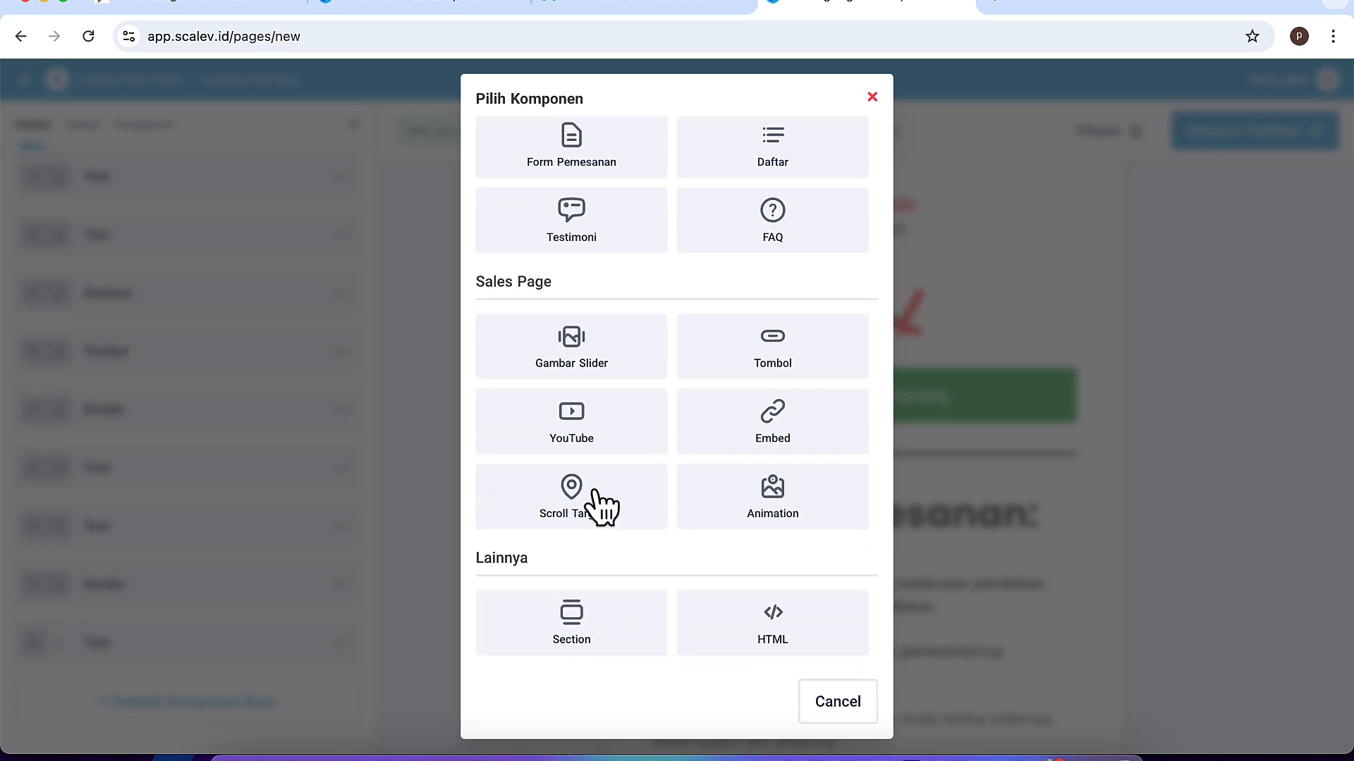
pyautogui.scroll(-2, 594, 493)
pyautogui.scroll(5, 596, 498)
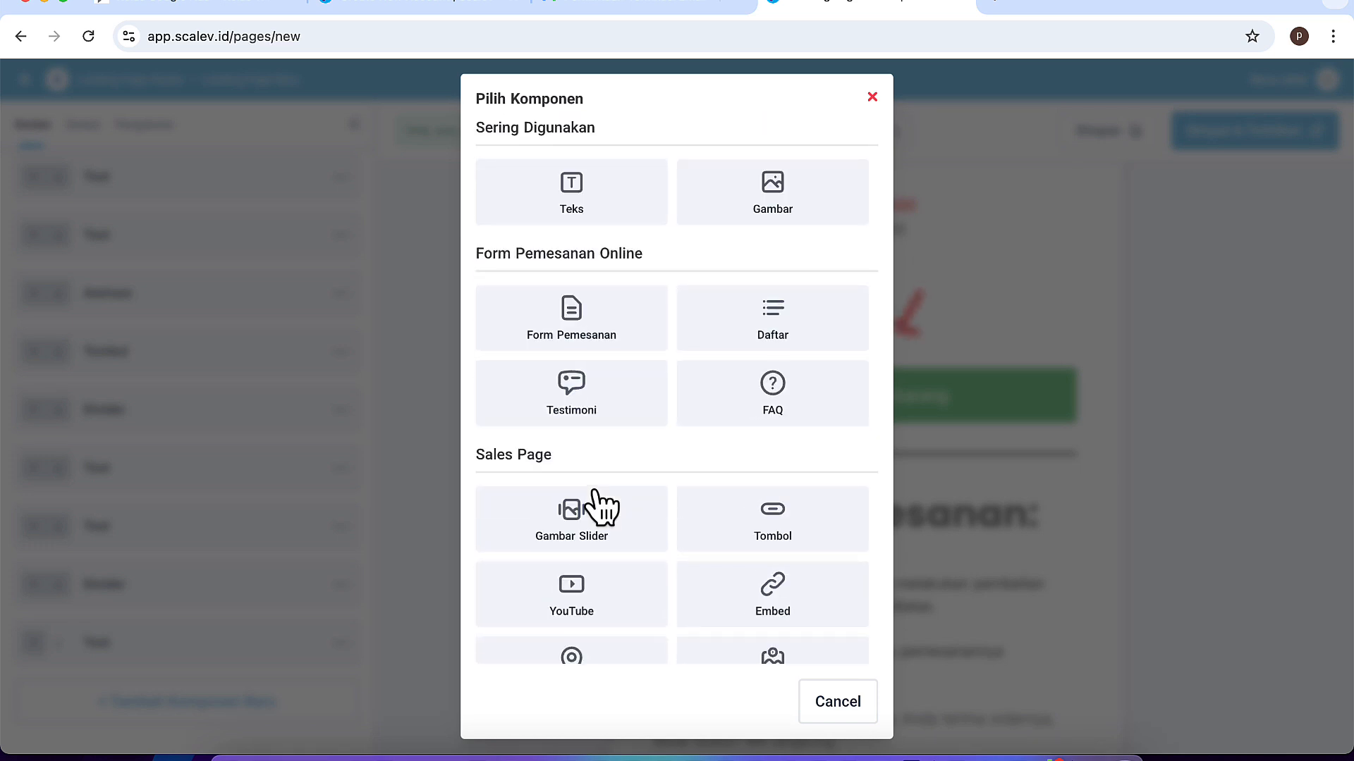
pyautogui.scroll(-1, 598, 504)
pyautogui.scroll(1, 598, 504)
pyautogui.scroll(-1, 670, 533)
pyautogui.scroll(-3, 670, 533)
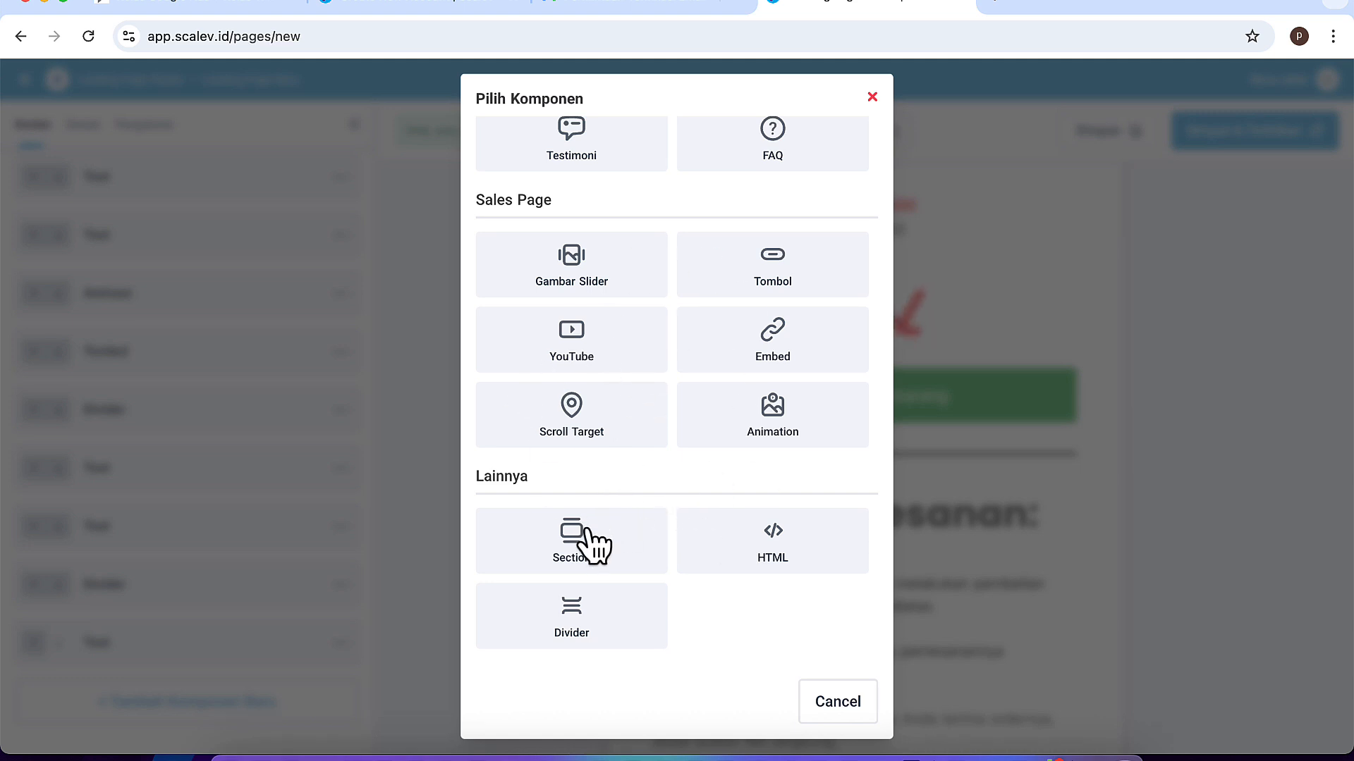
pyautogui.scroll(4, 592, 544)
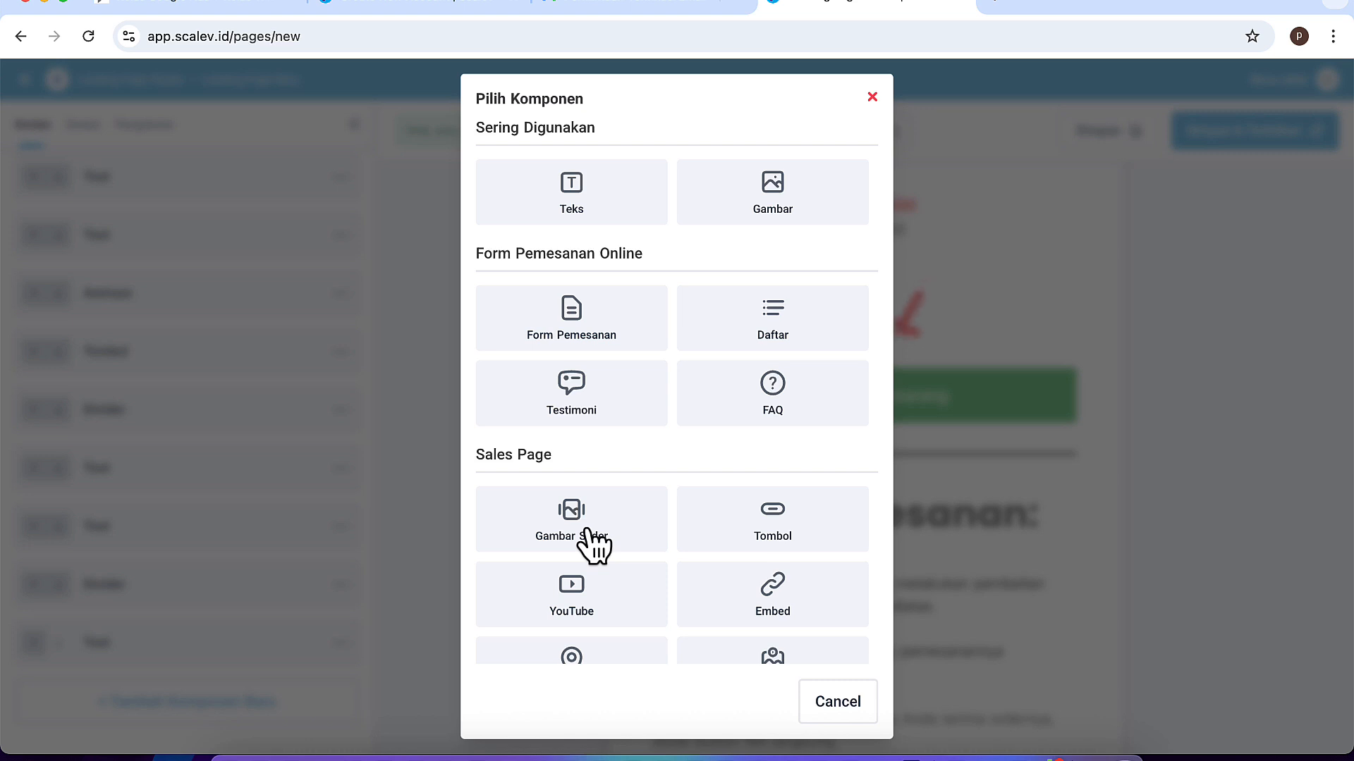
pyautogui.click(872, 97)
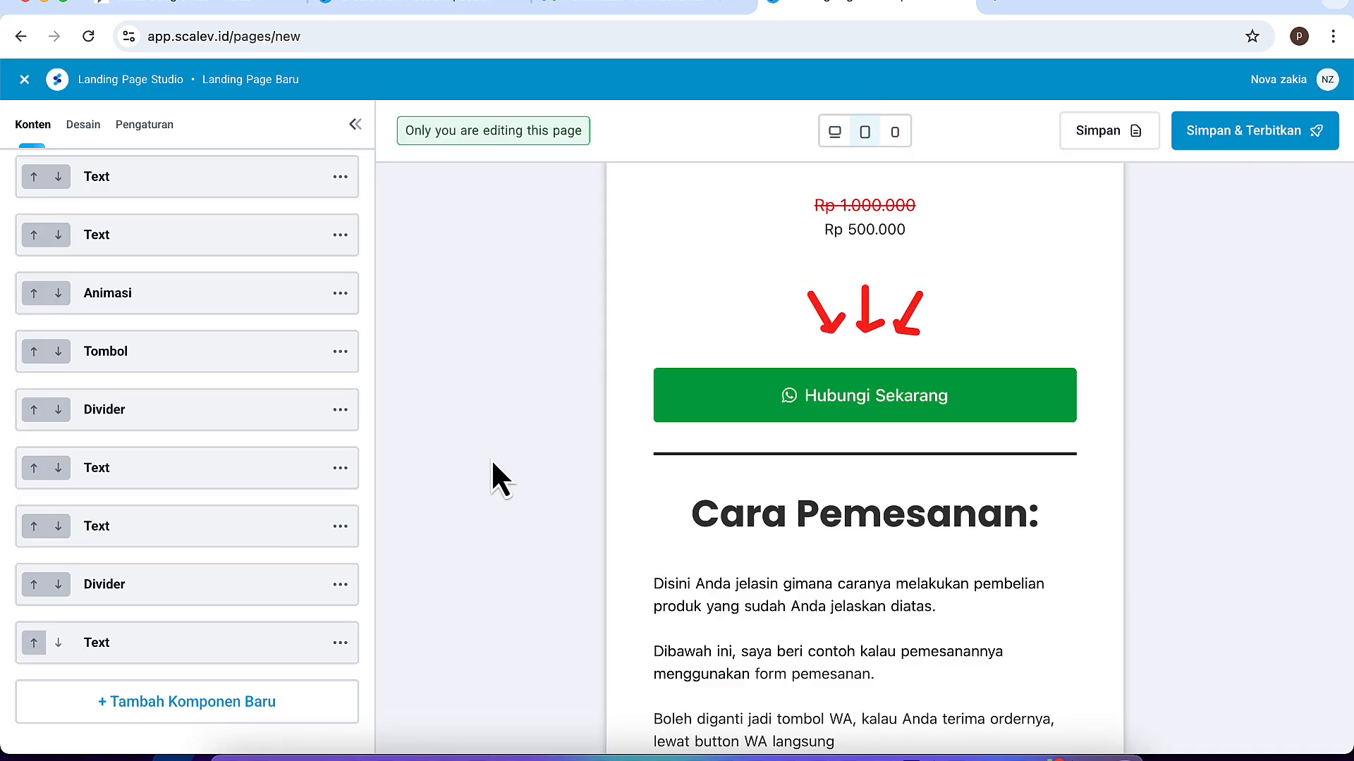
pyautogui.scroll(10, 540, 357)
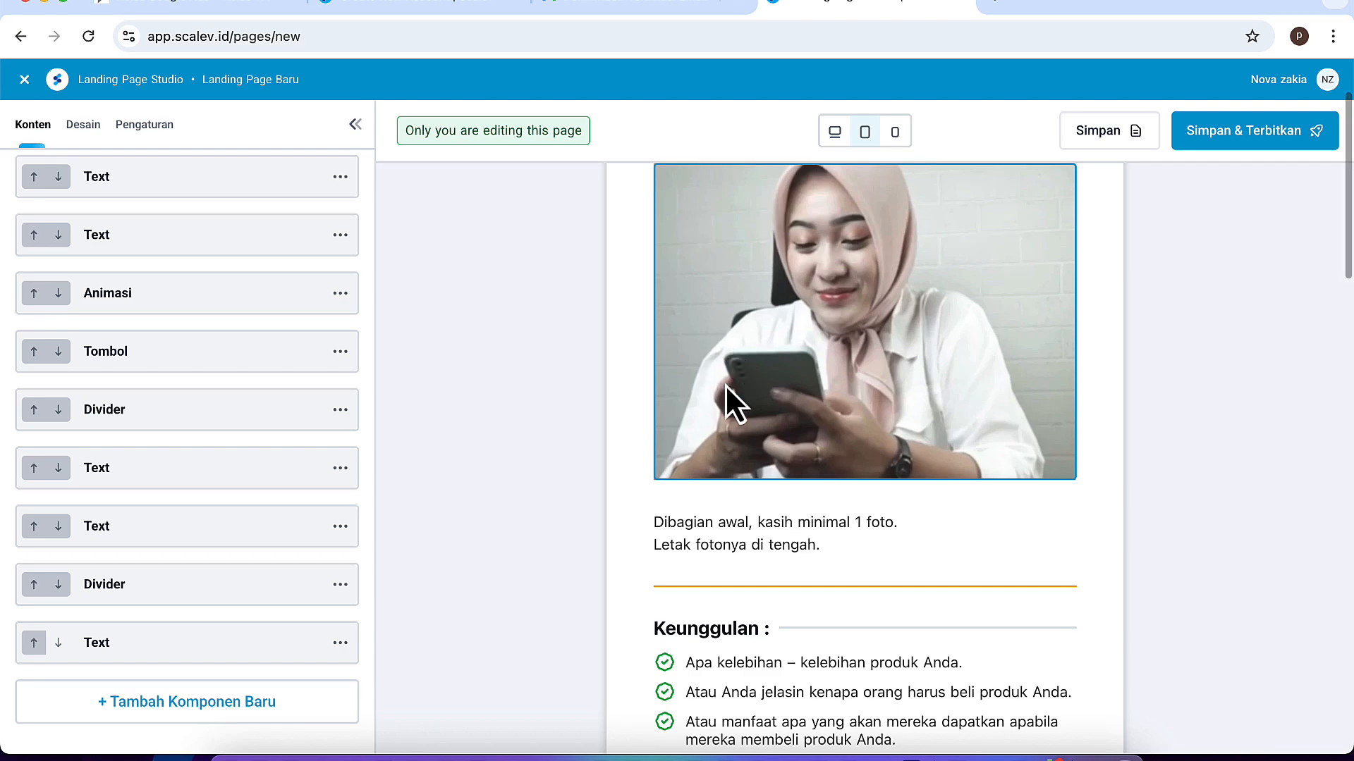
pyautogui.scroll(3, 725, 393)
pyautogui.scroll(-20, 801, 446)
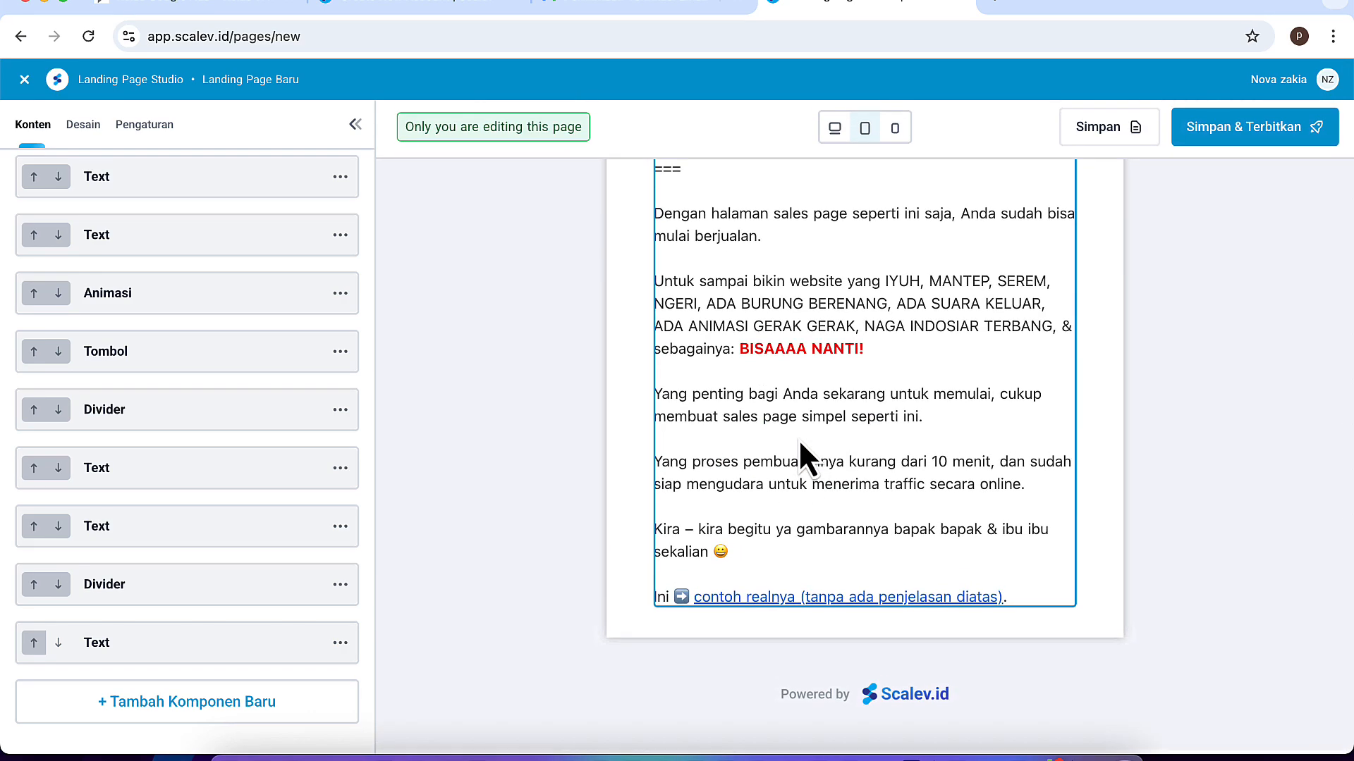
pyautogui.scroll(20, 798, 439)
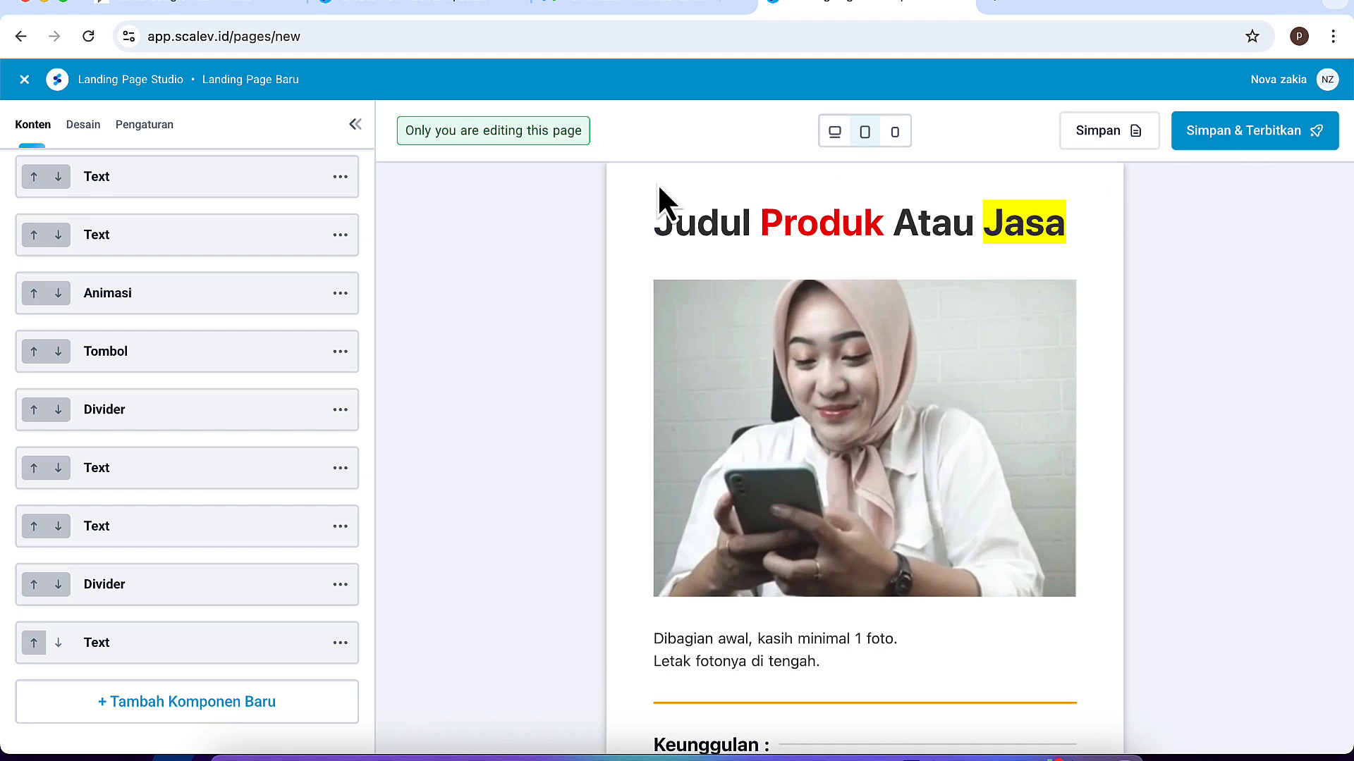
# Set the page's Slug URL to jasaweb in the page settings, and save and publish the landing page
pyautogui.click(167, 134)
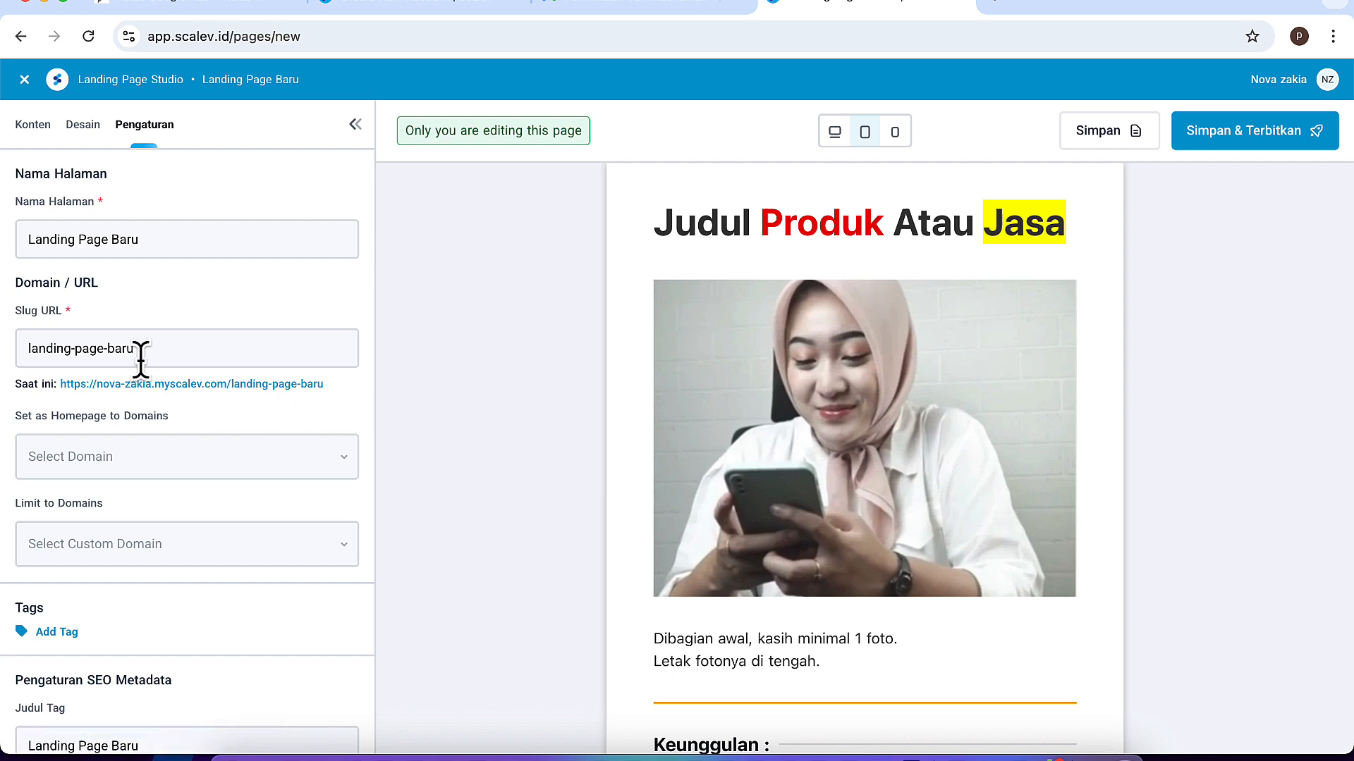
pyautogui.moveTo(146, 347); pyautogui.dragTo(17, 338)
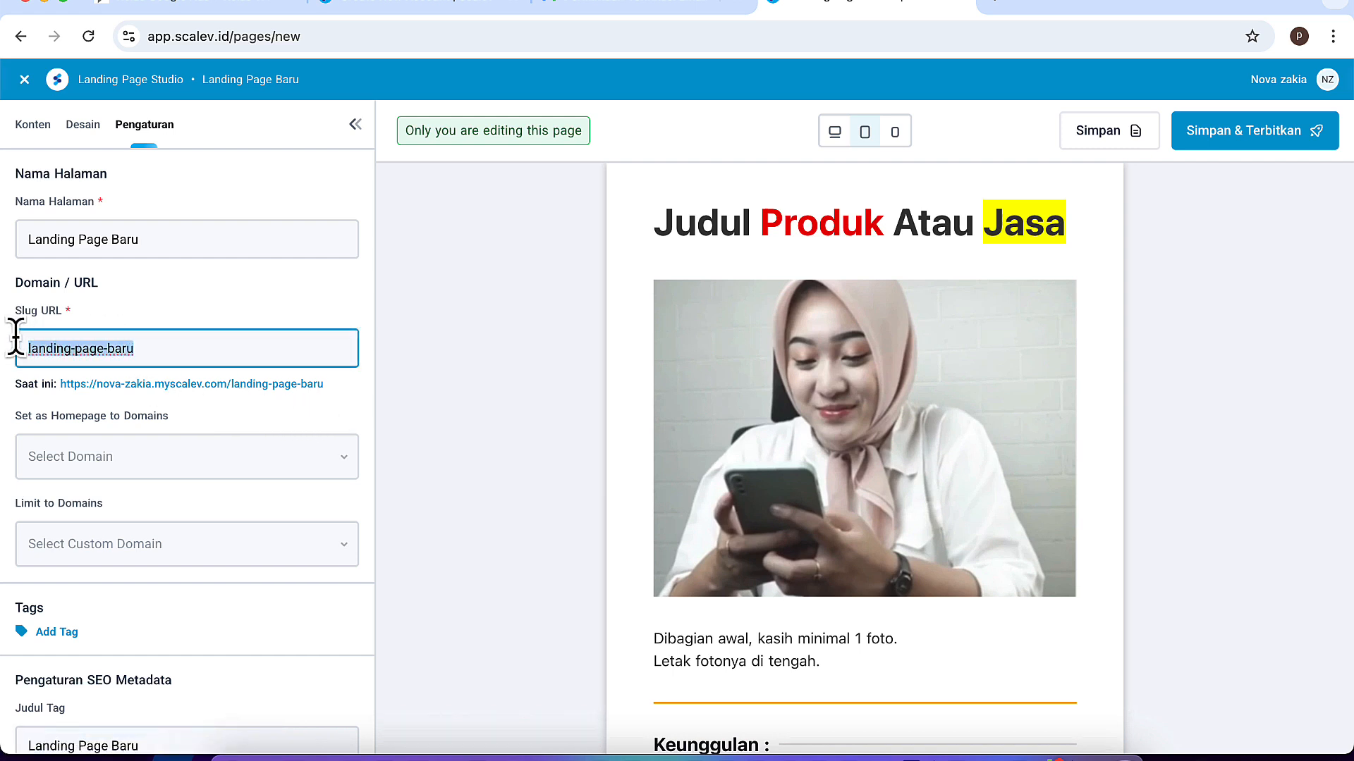
pyautogui.write('jual')
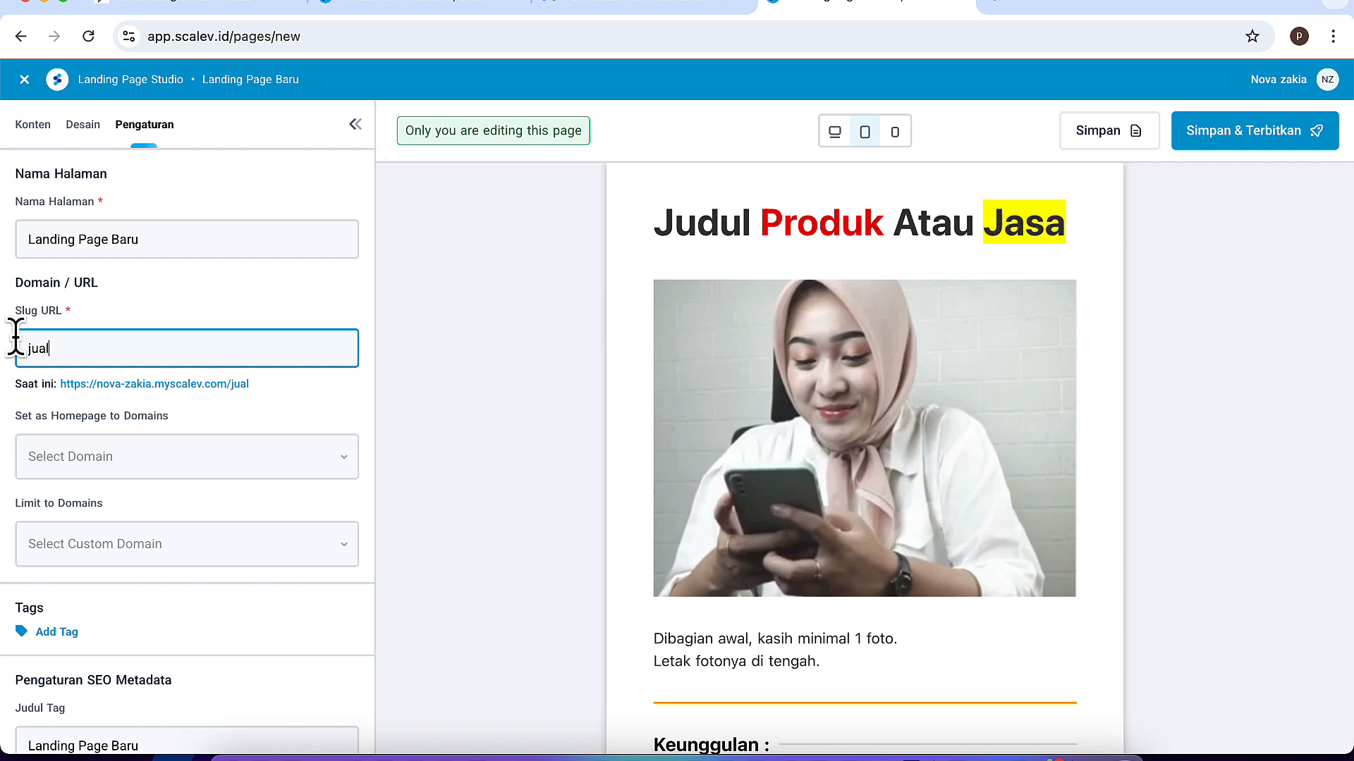
pyautogui.press('BackSpace')
pyautogui.press('BackSpace')
pyautogui.press('BackSpace')
pyautogui.press('BackSpace')
pyautogui.write('jasaweb')
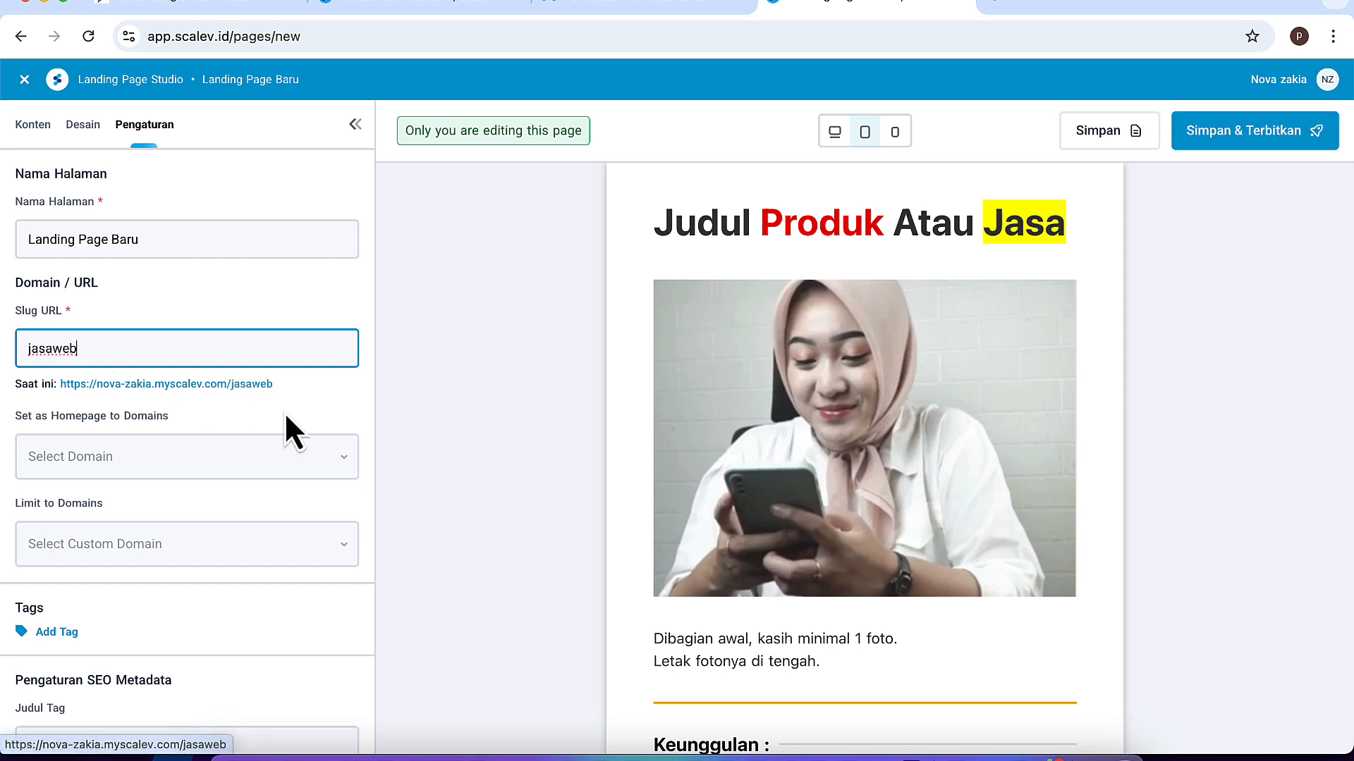
pyautogui.click(285, 413)
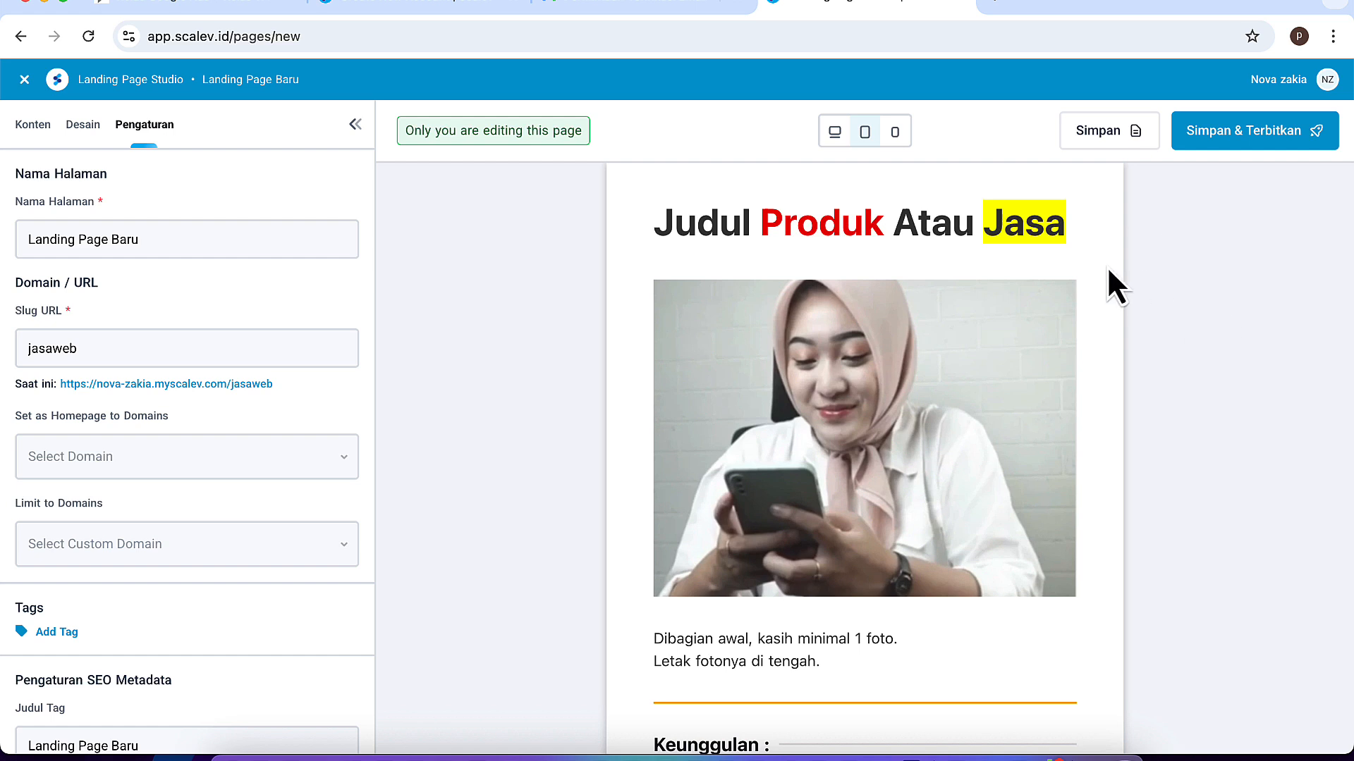
pyautogui.click(1235, 142)
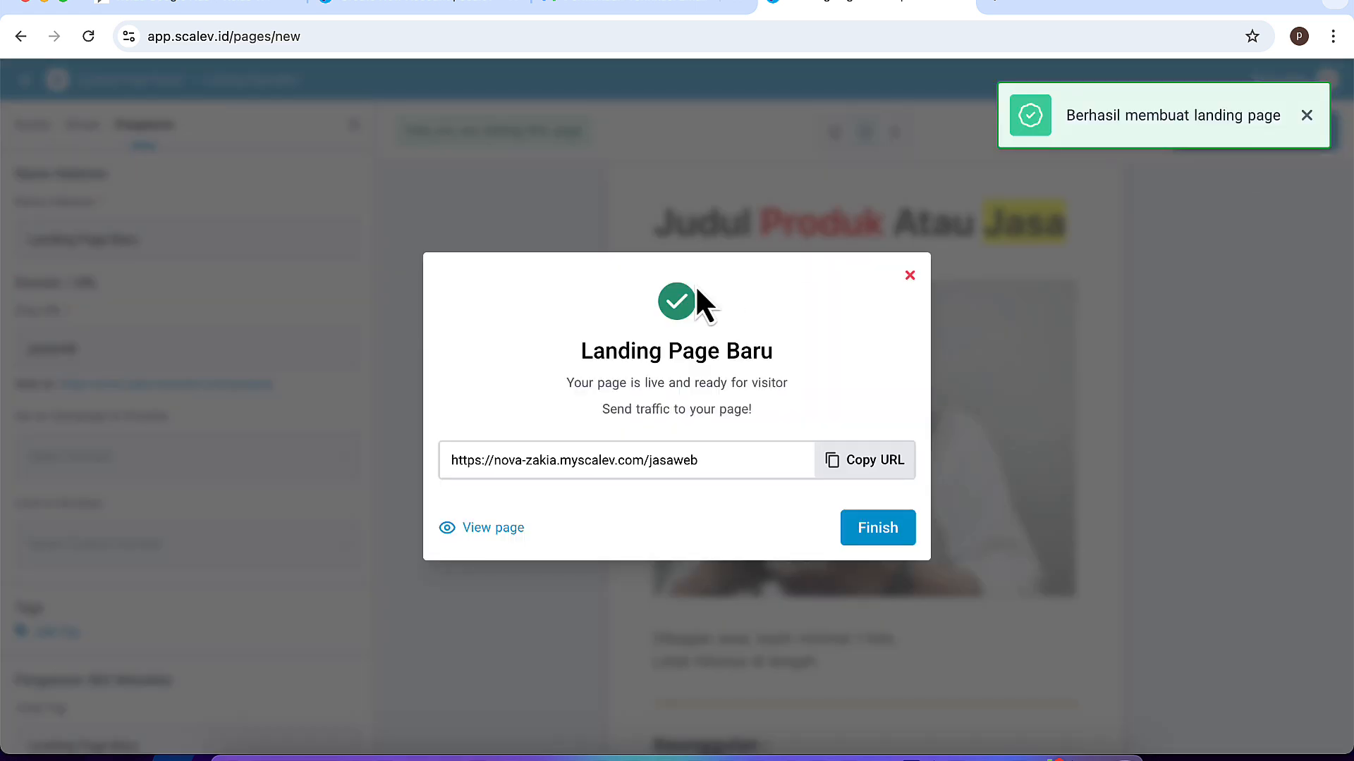
# View the published live page and examine its web address and its content from the title to the closing text
pyautogui.click(496, 525)
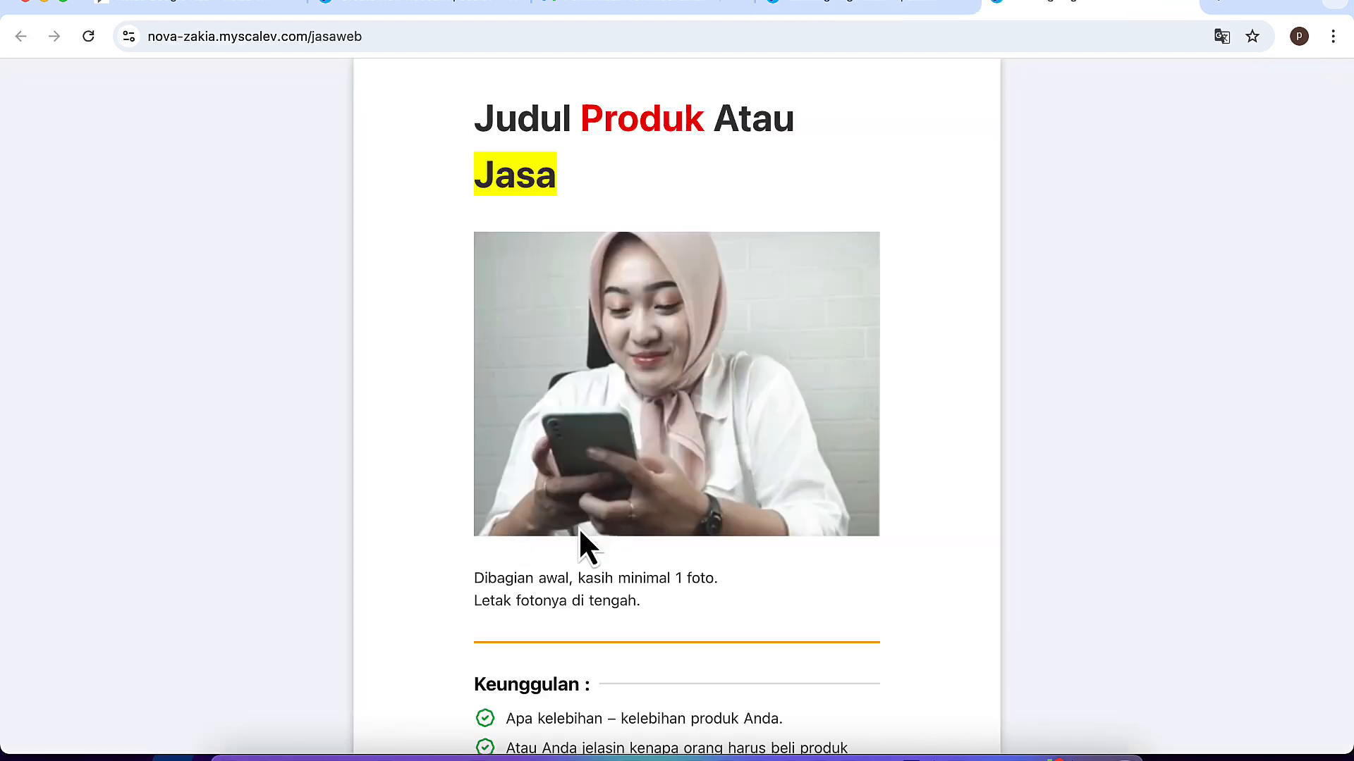
pyautogui.scroll(-15, 578, 527)
pyautogui.scroll(15, 568, 520)
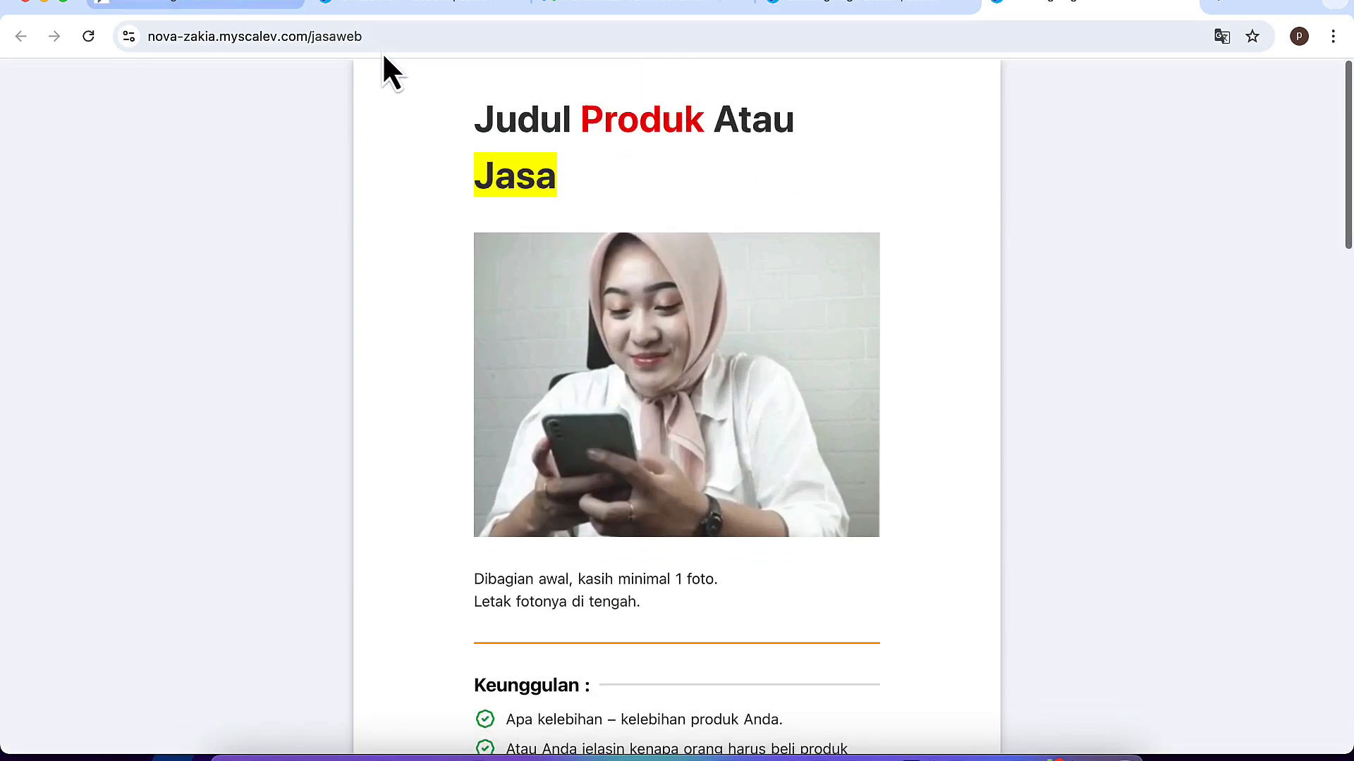
pyautogui.click(419, 33)
pyautogui.click(419, 32)
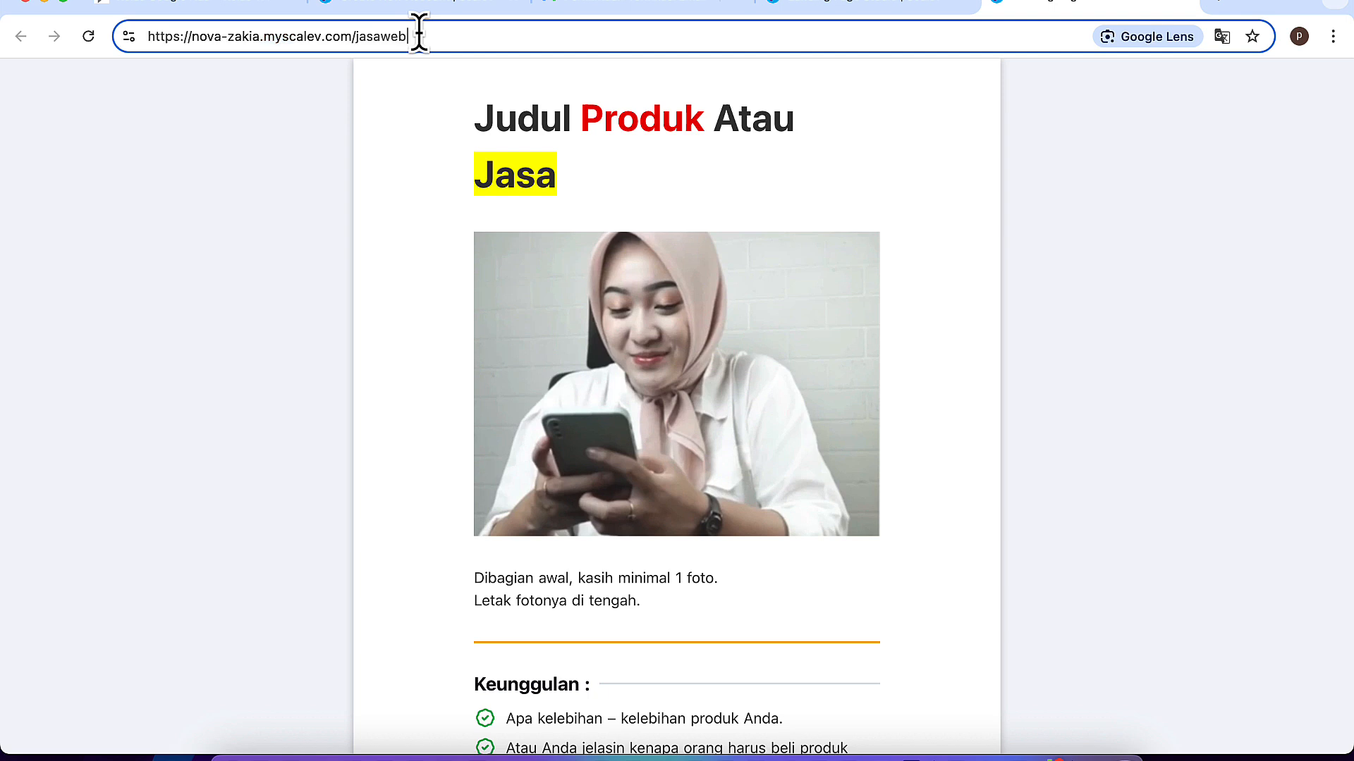
pyautogui.moveTo(419, 33); pyautogui.dragTo(100, 21)
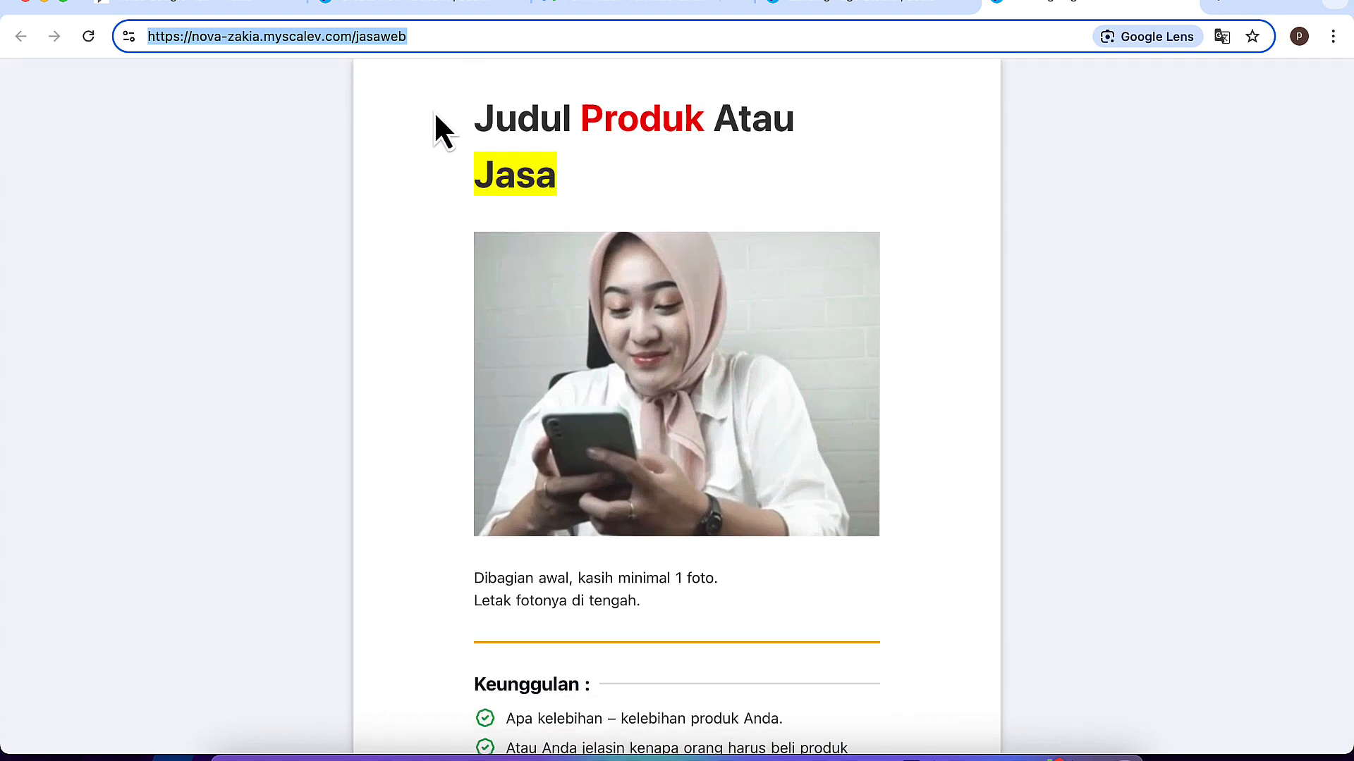
pyautogui.scroll(-15, 621, 437)
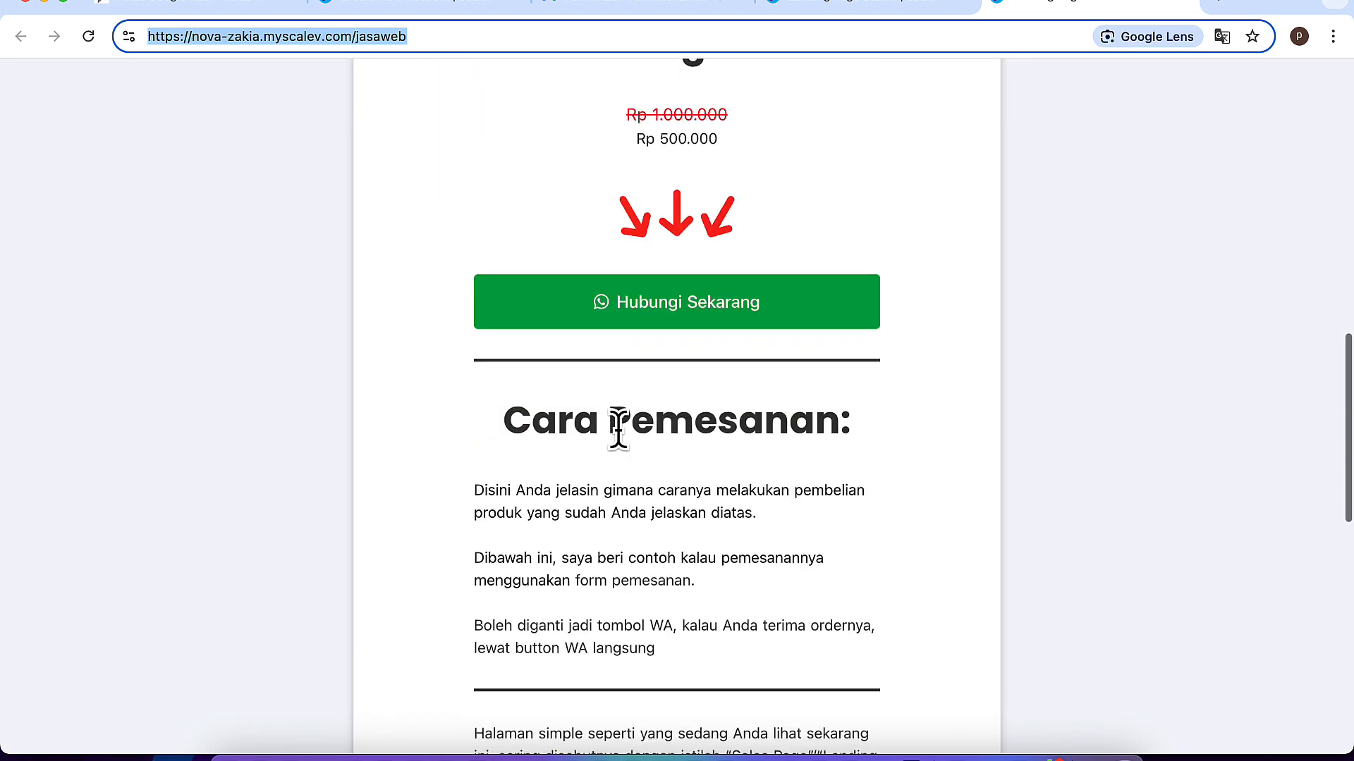
pyautogui.scroll(-5, 617, 430)
pyautogui.scroll(20, 616, 419)
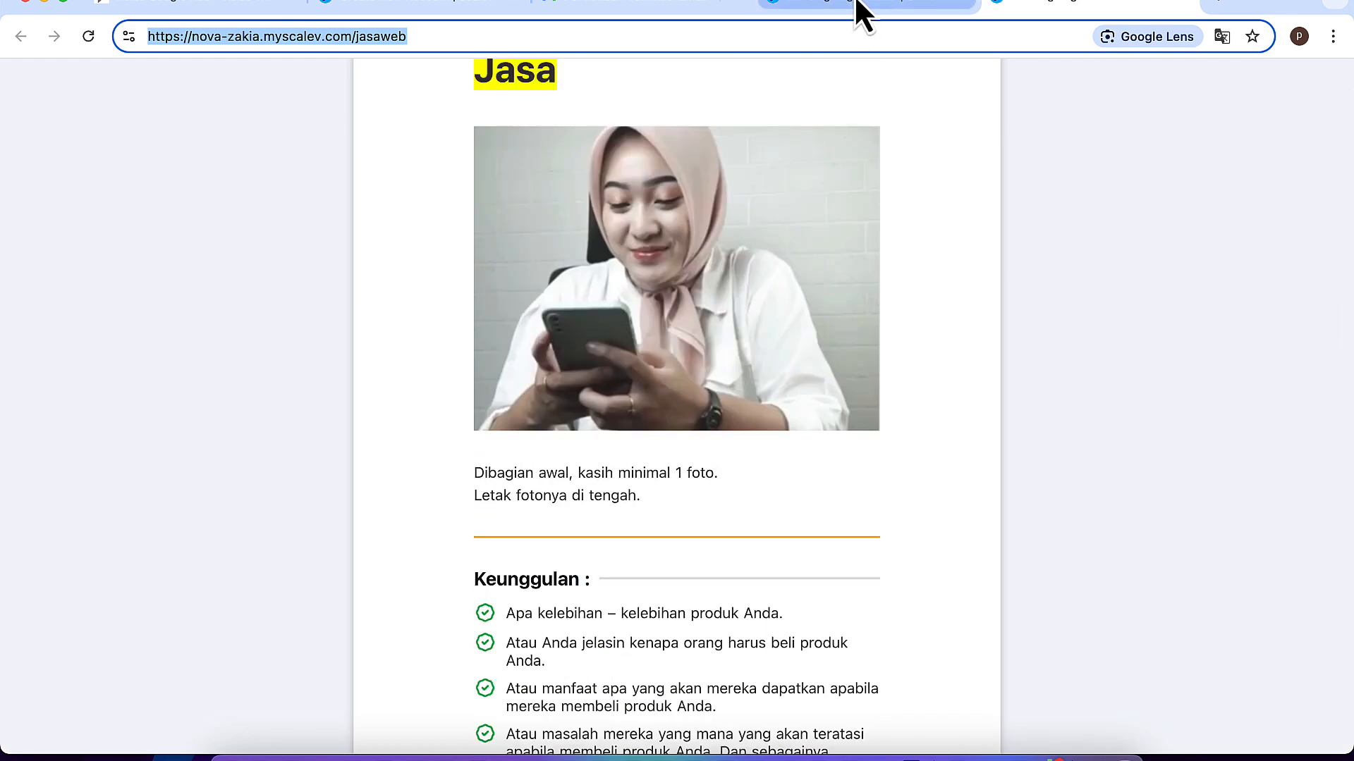
pyautogui.click(429, 39)
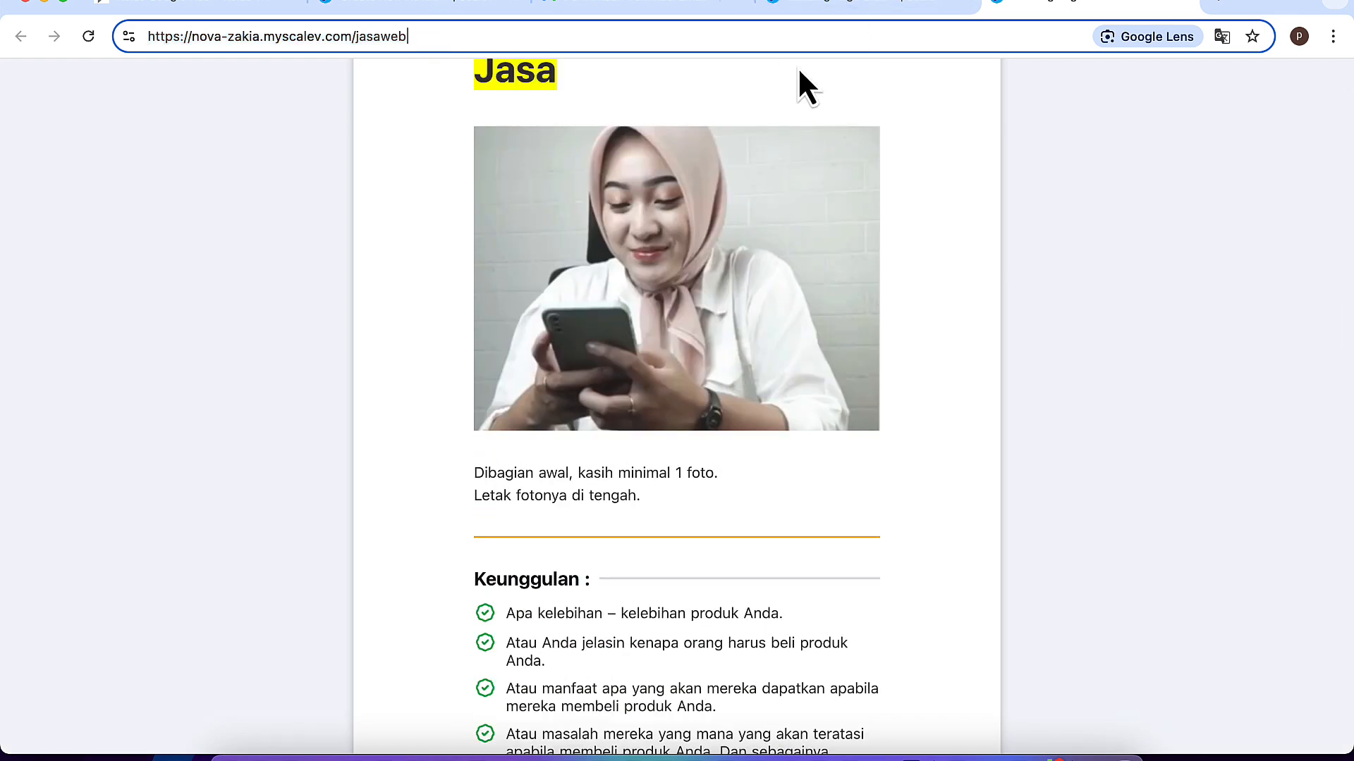
# Return to the landing page editor, dismiss the publication dialog, and check the Slug URL in the page settings
pyautogui.click(842, 11)
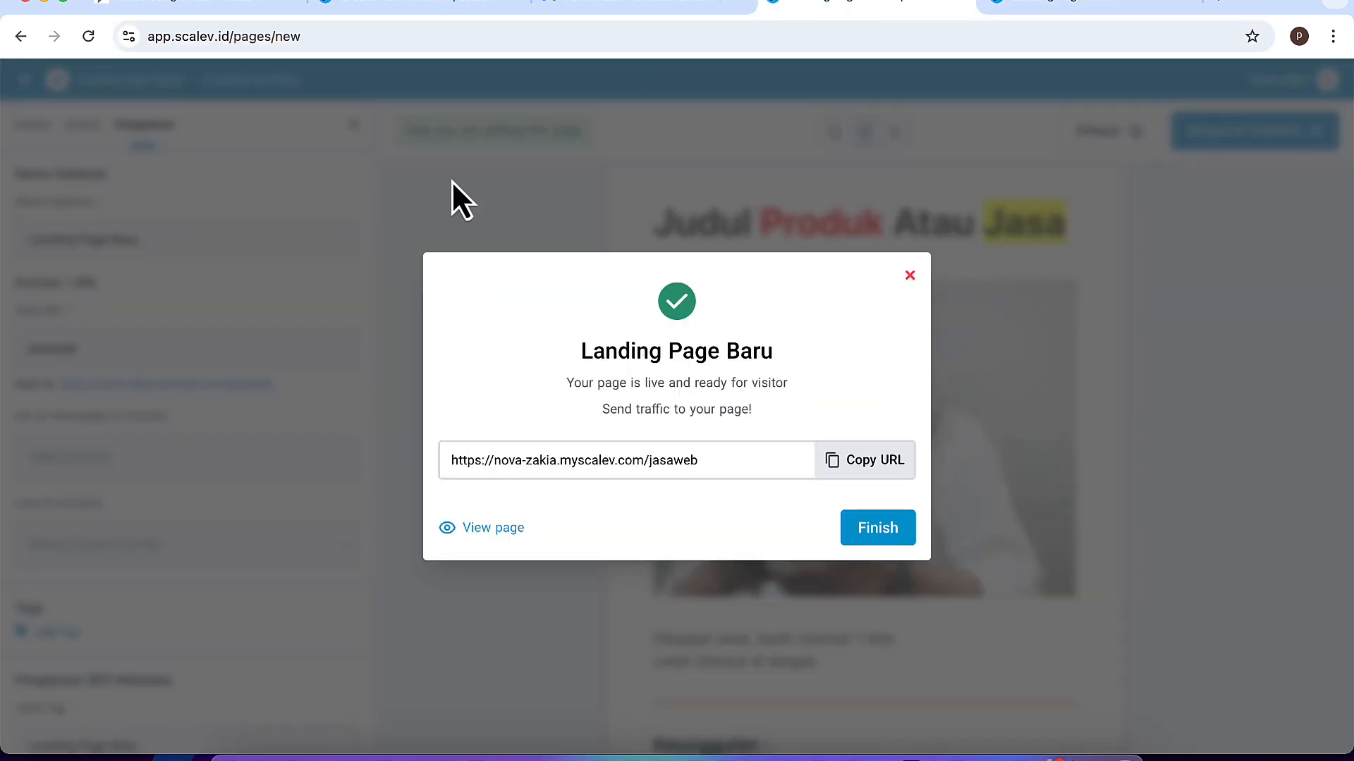
pyautogui.click(910, 276)
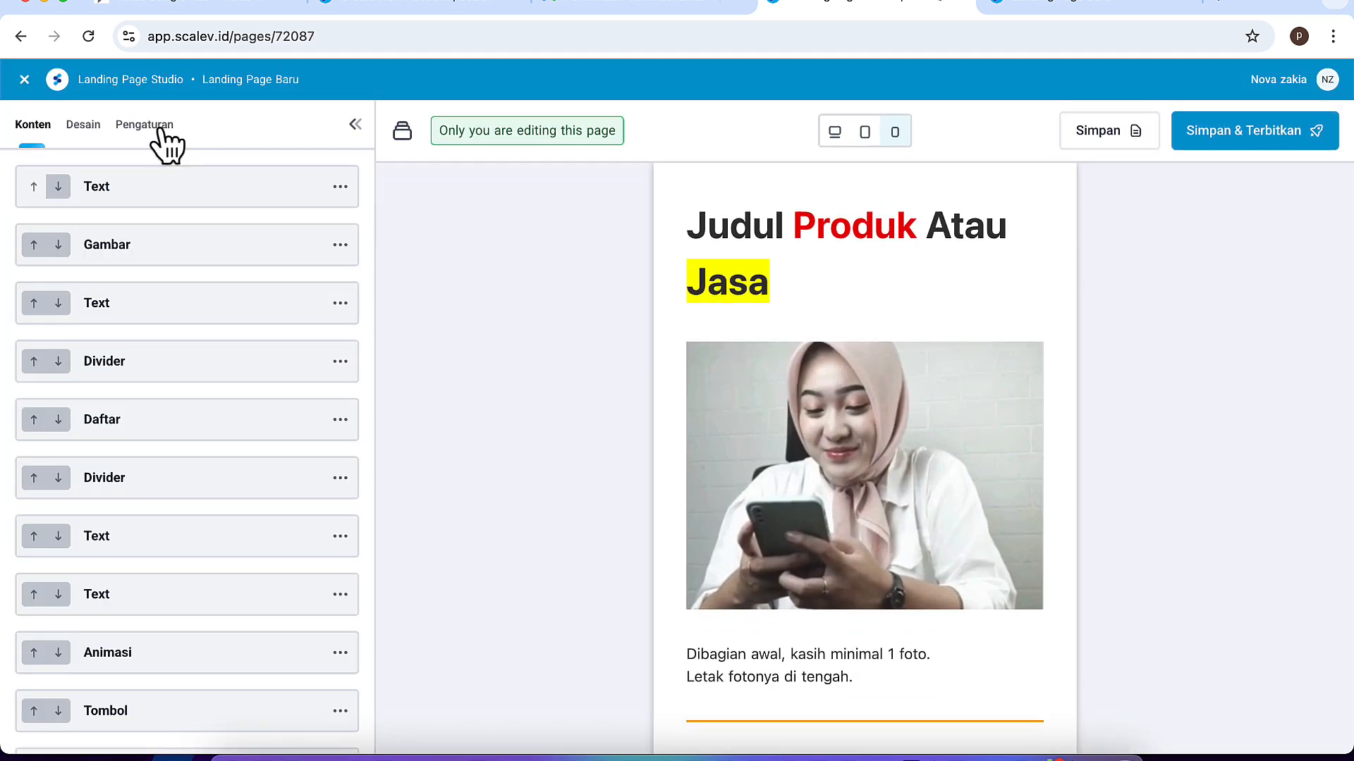
pyautogui.click(163, 134)
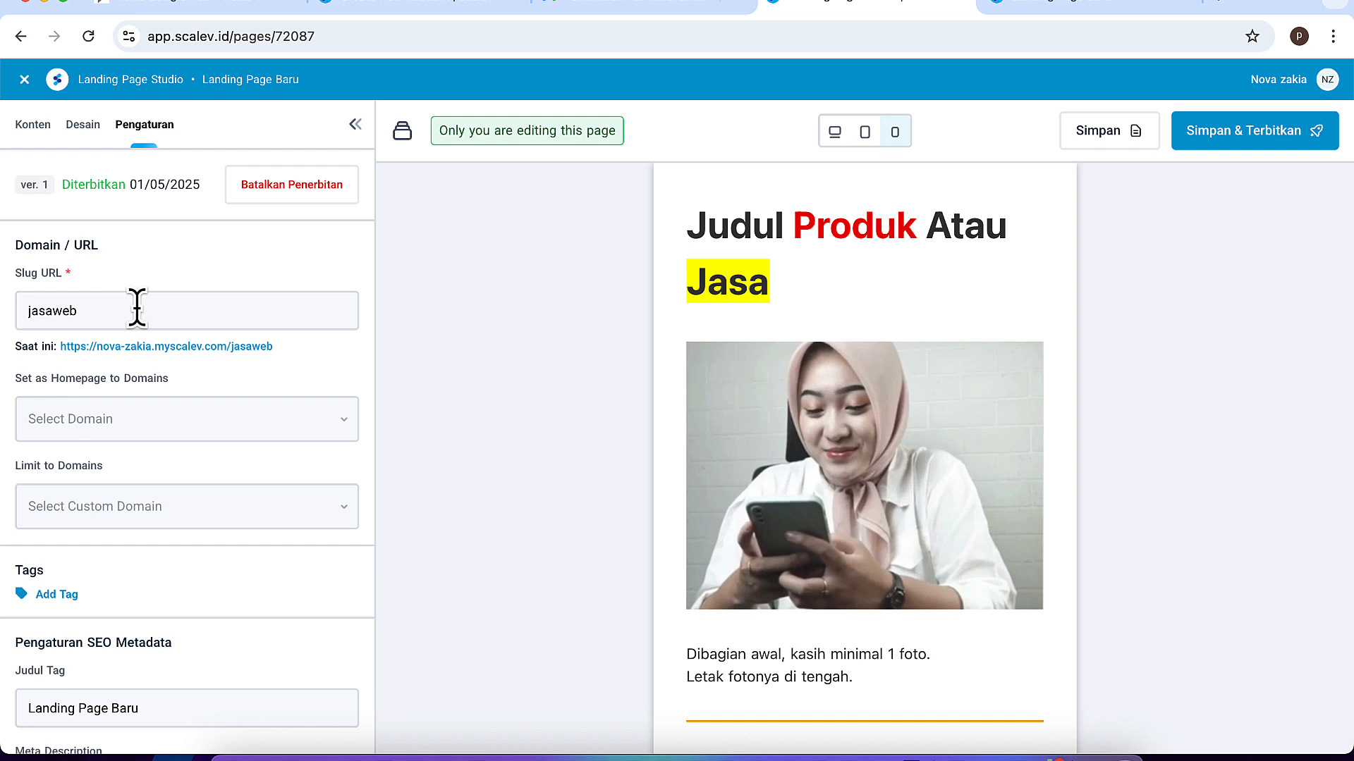
pyautogui.moveTo(124, 311); pyautogui.dragTo(27, 311)
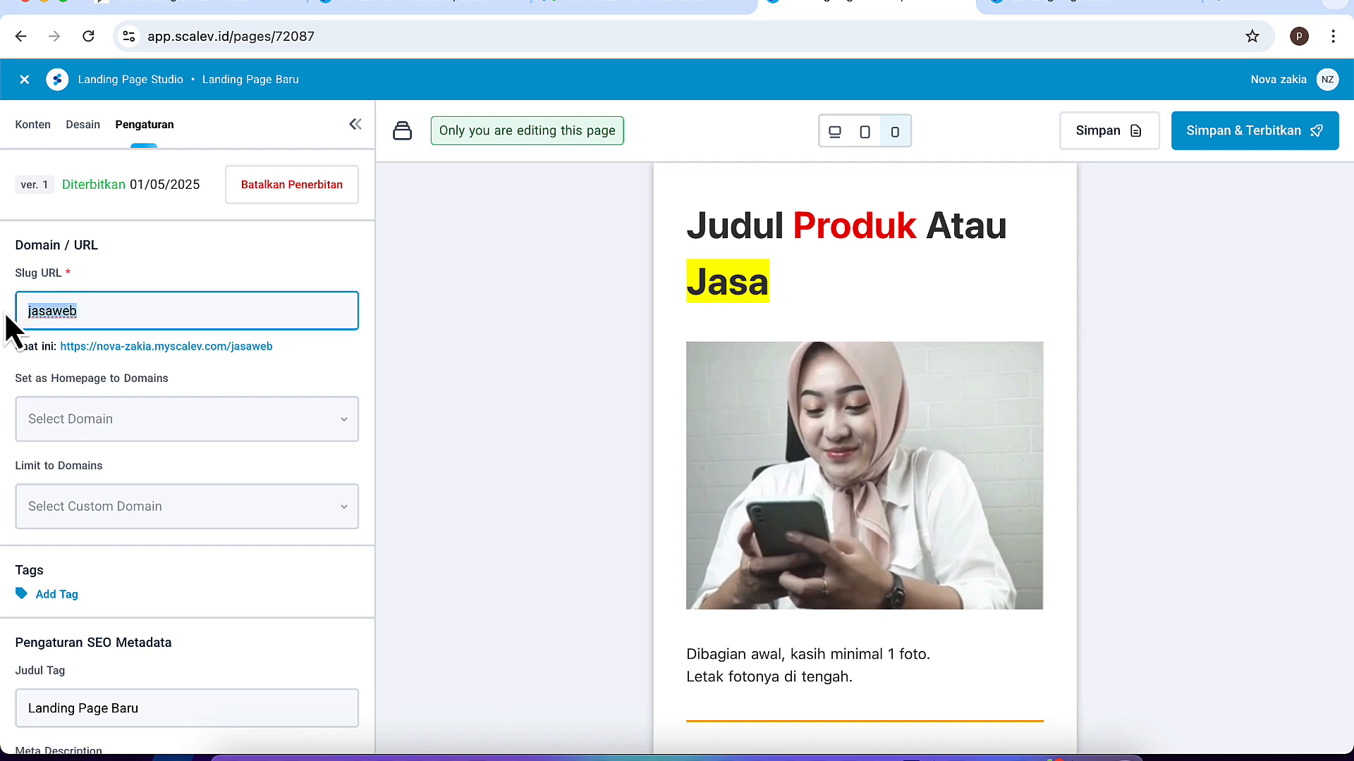
pyautogui.click(449, 497)
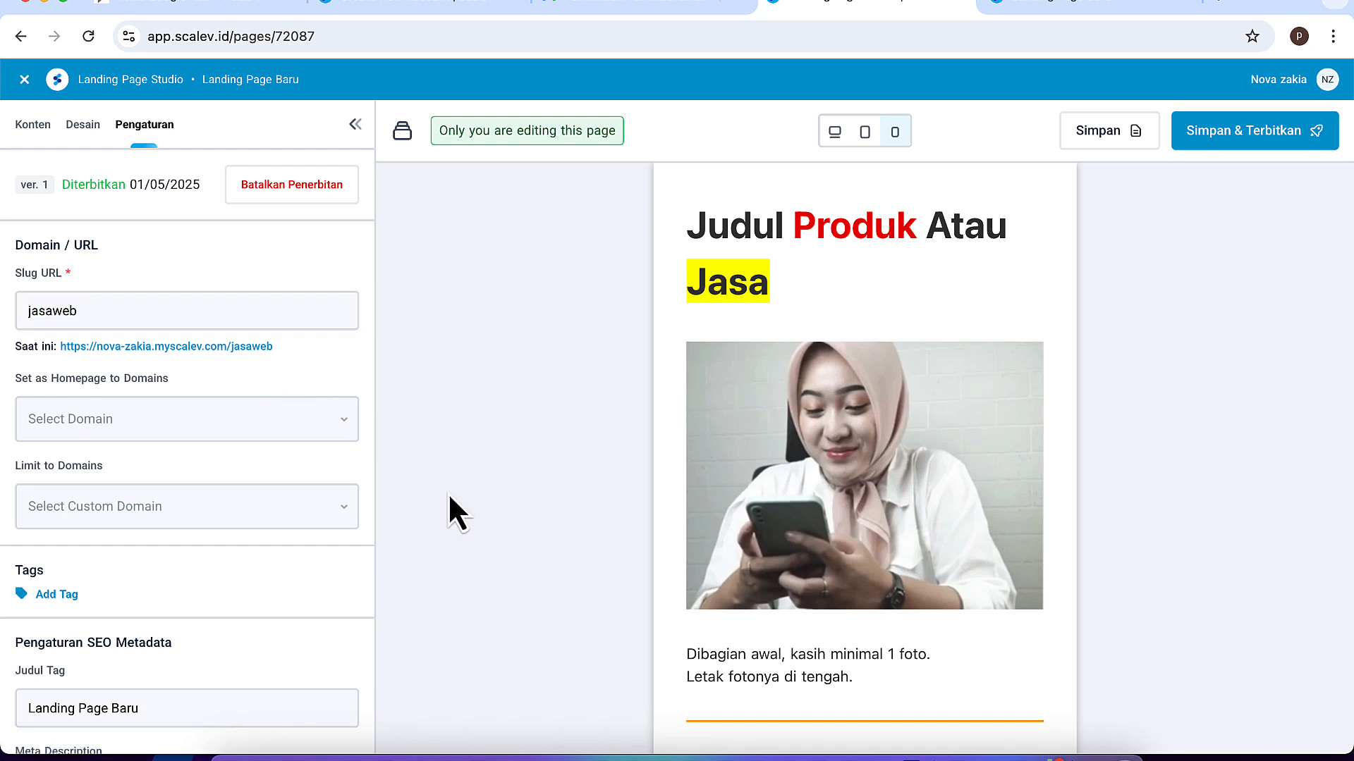